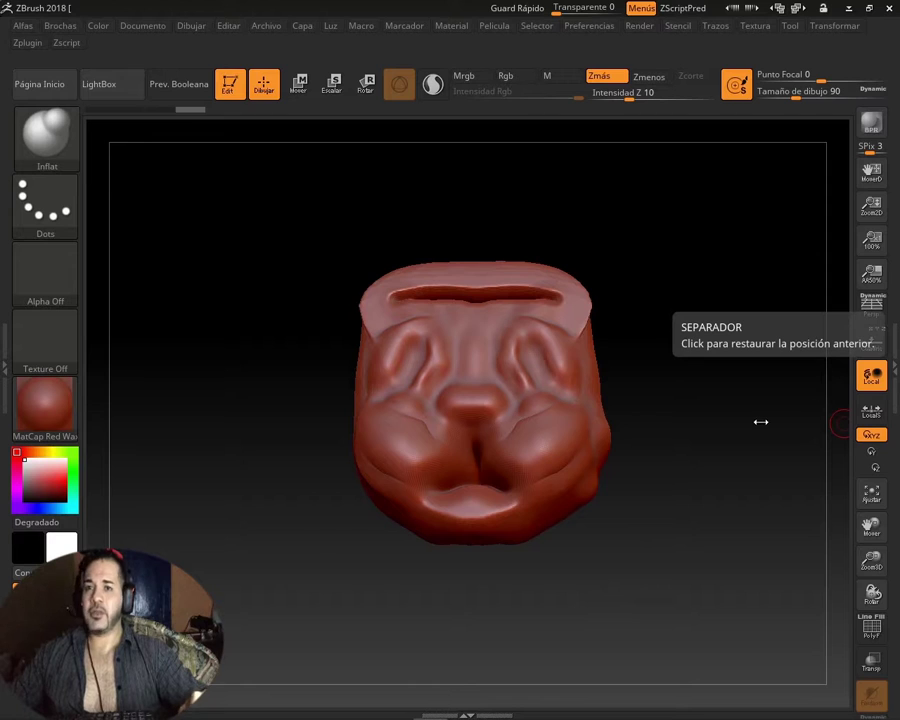
- Turn on Transp so the head model displays ghosted and semi see-through
click(893, 372)
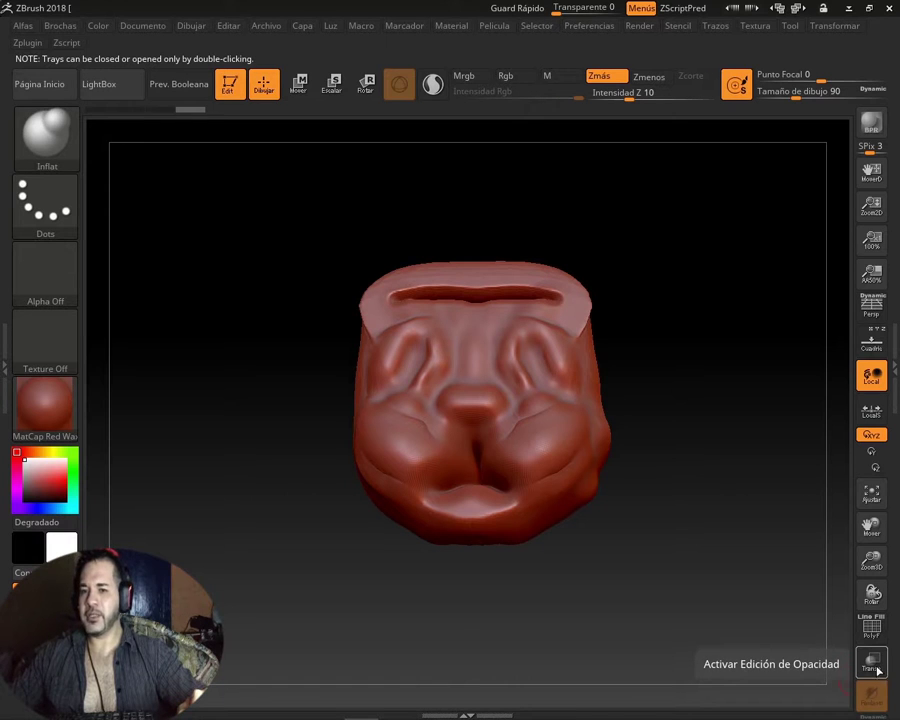
click(878, 670)
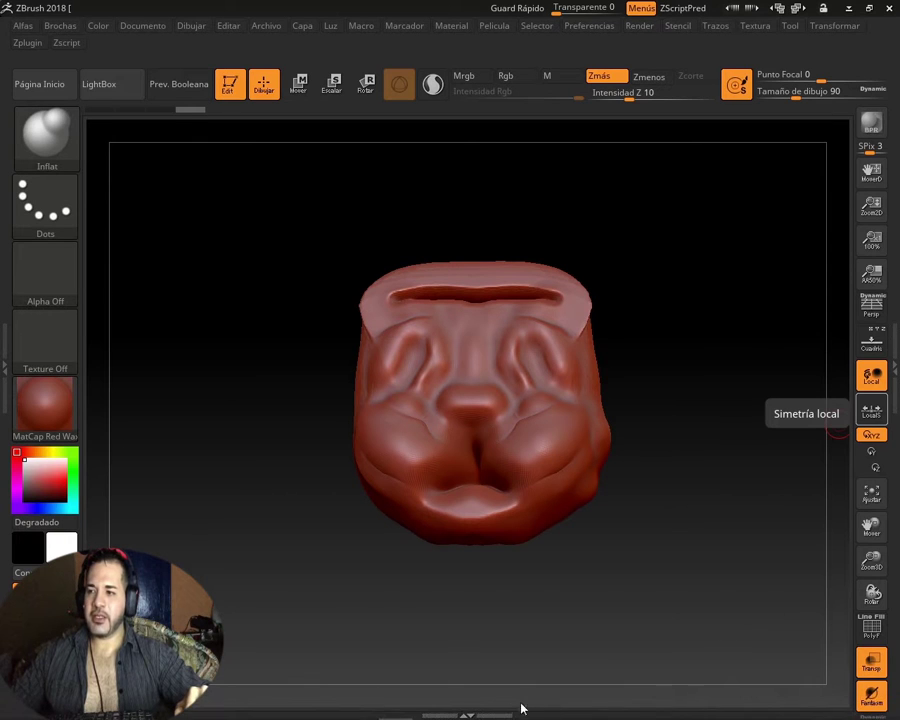
click(467, 716)
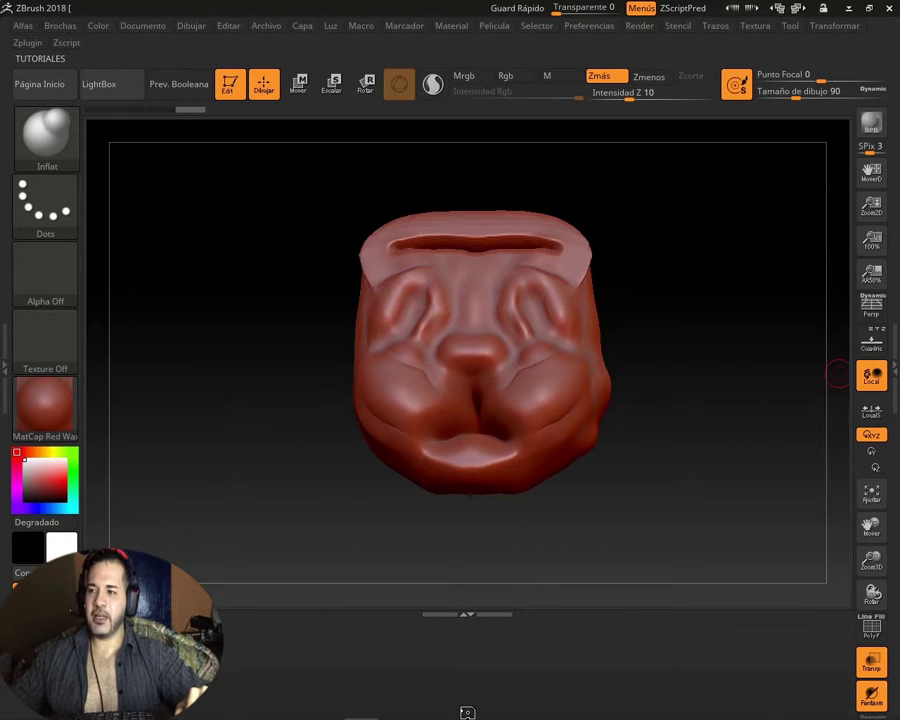
click(460, 615)
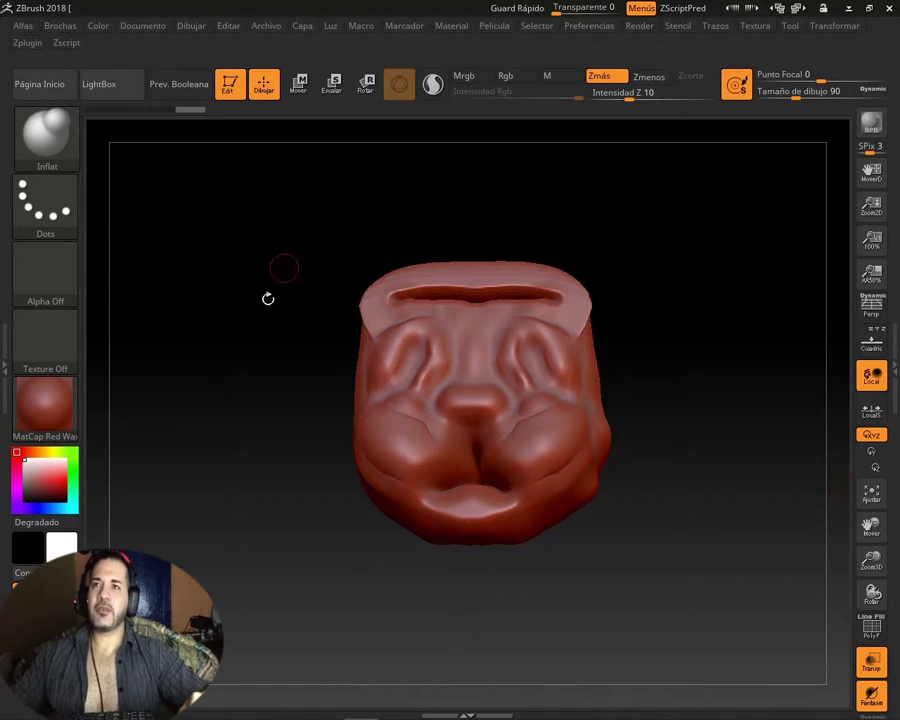
click(848, 8)
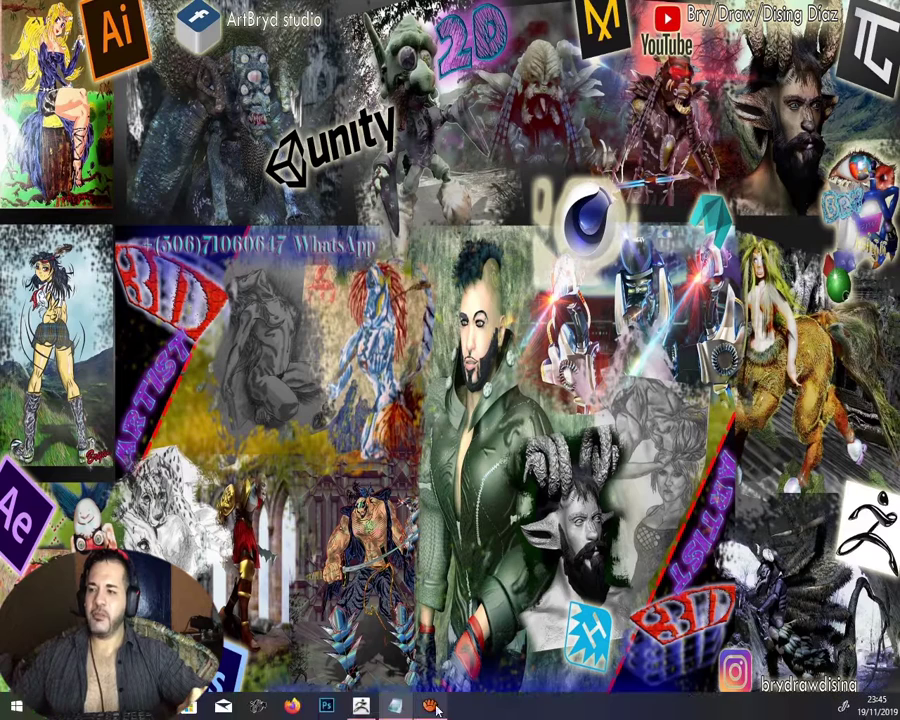
click(360, 706)
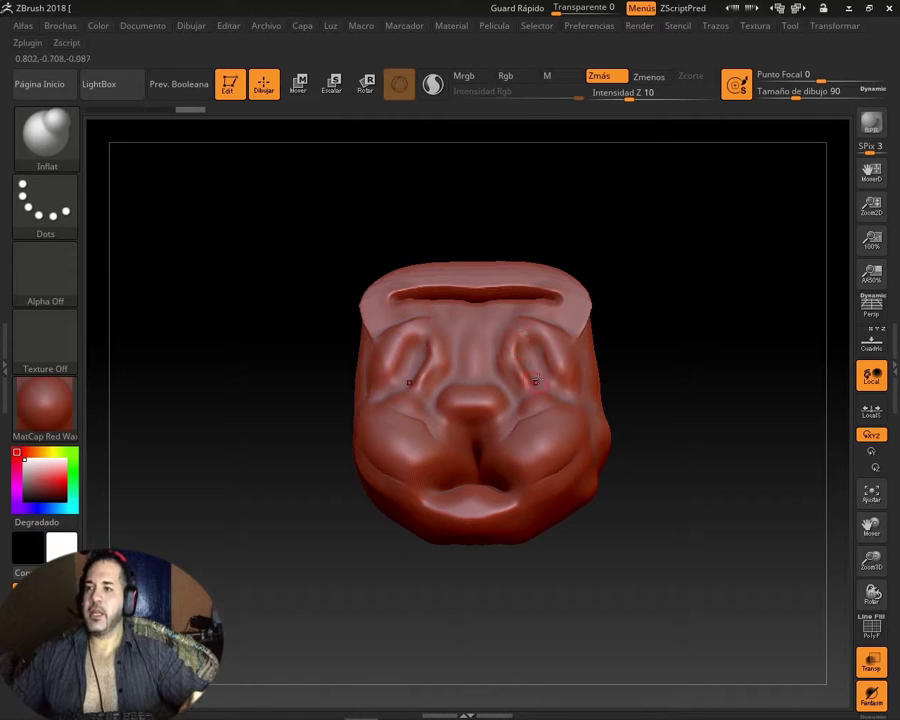
drag(638, 304, 600, 300)
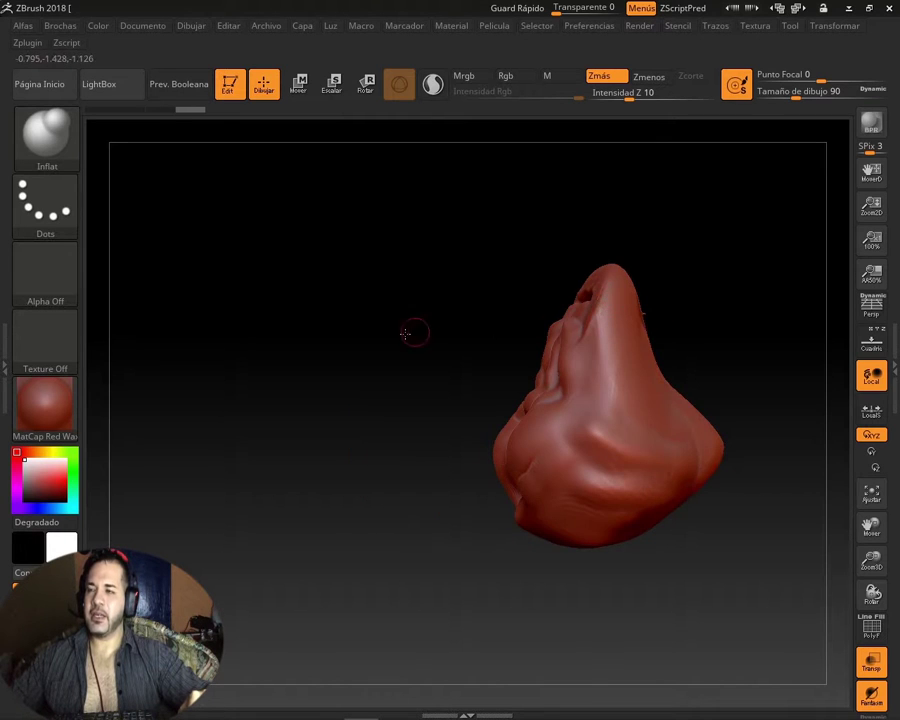
mouse_move(405, 330)
mouse_down()
mouse_move(324, 479)
mouse_move(828, 510)
mouse_up()
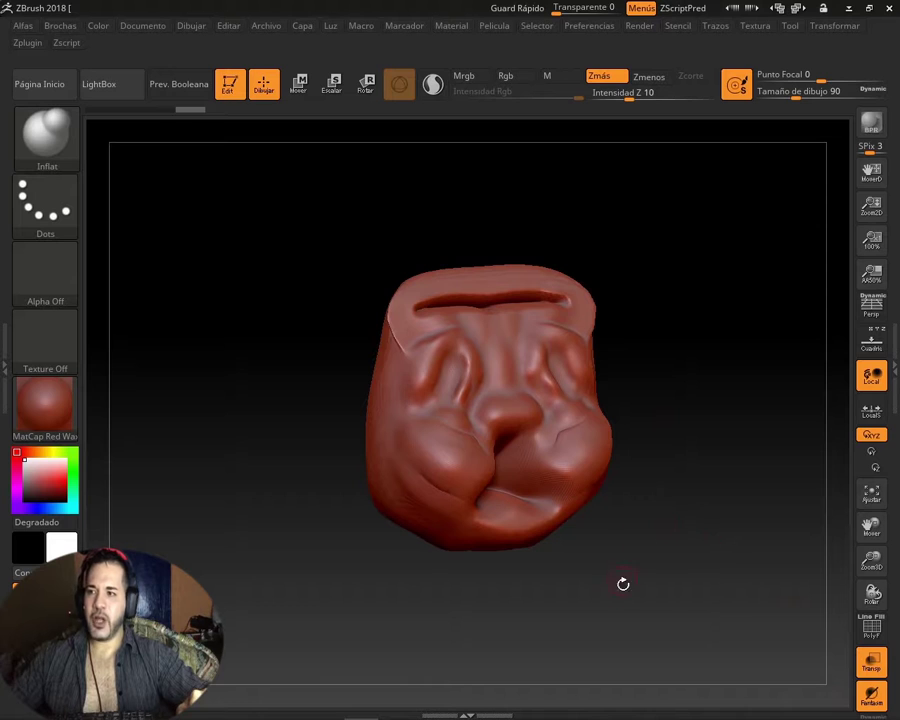
mouse_move(625, 561)
mouse_down()
mouse_move(496, 595)
mouse_move(556, 612)
mouse_up()
drag(654, 477, 682, 369)
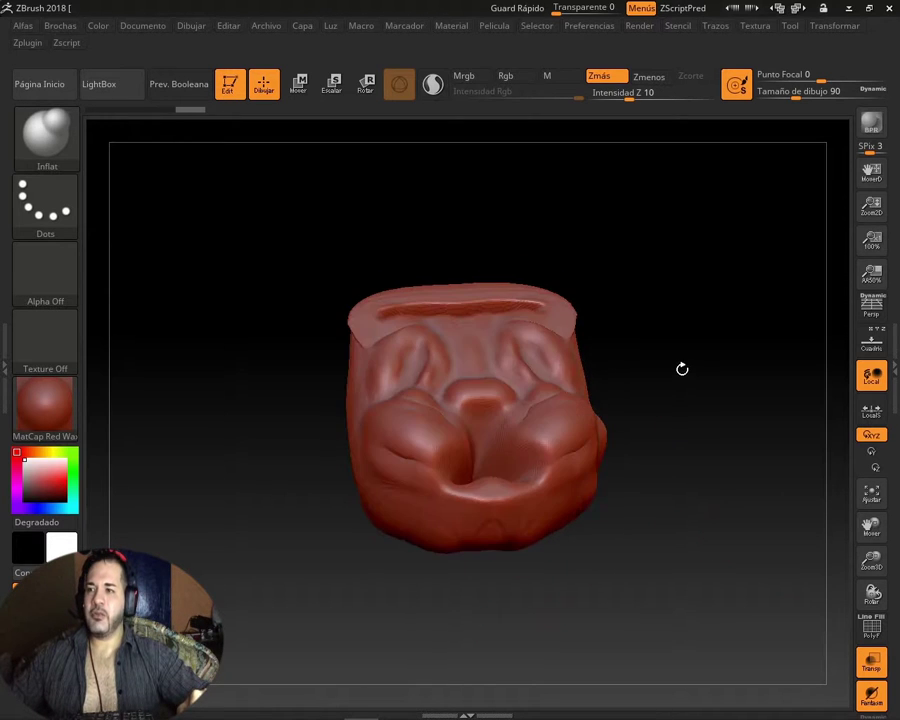
mouse_move(691, 438)
mouse_down()
mouse_move(683, 516)
mouse_move(667, 444)
mouse_move(754, 478)
mouse_move(638, 515)
mouse_up()
mouse_move(667, 463)
mouse_down()
mouse_move(657, 550)
mouse_move(675, 362)
mouse_move(685, 390)
mouse_move(678, 322)
mouse_move(677, 487)
mouse_up()
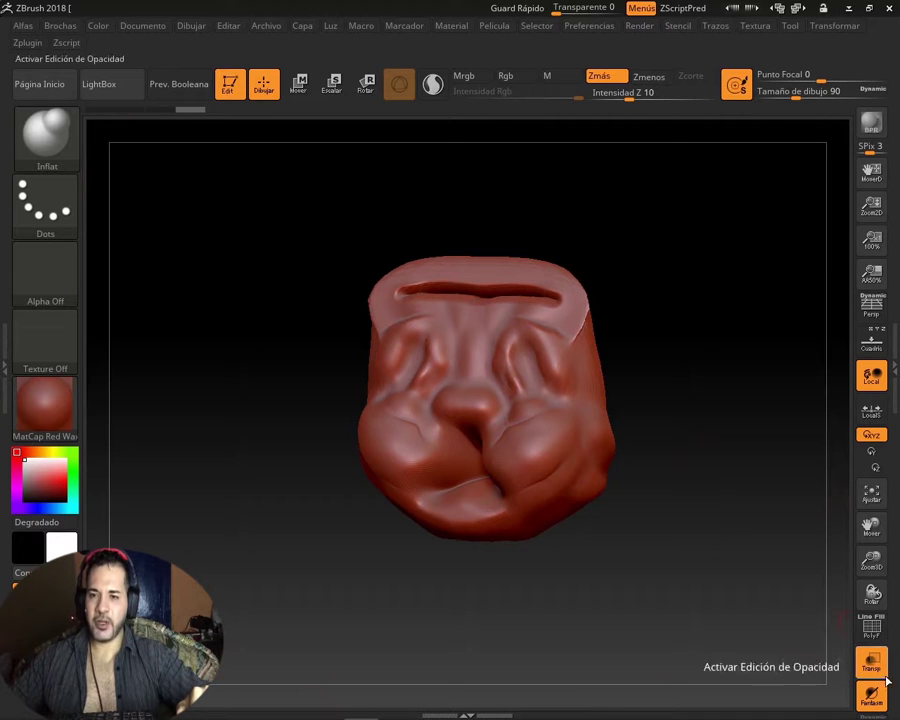
mouse_move(869, 9)
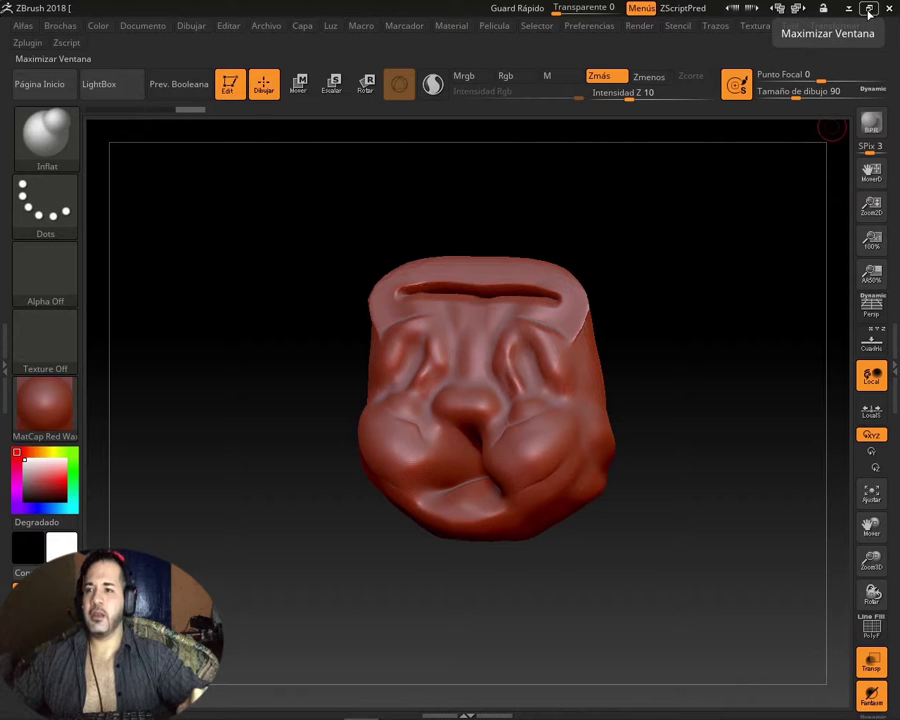
click(868, 9)
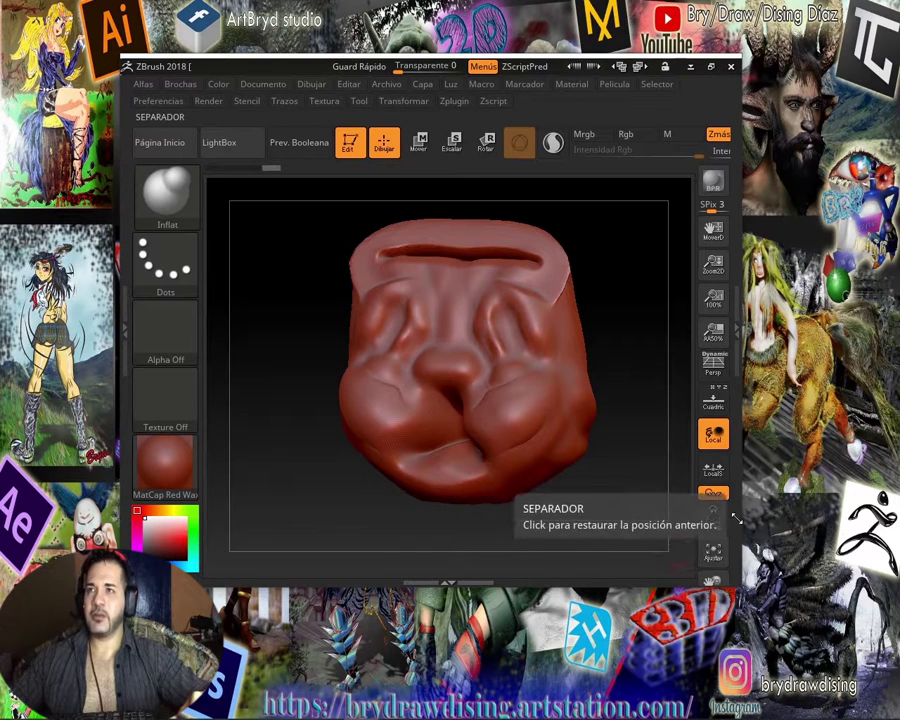
click(710, 66)
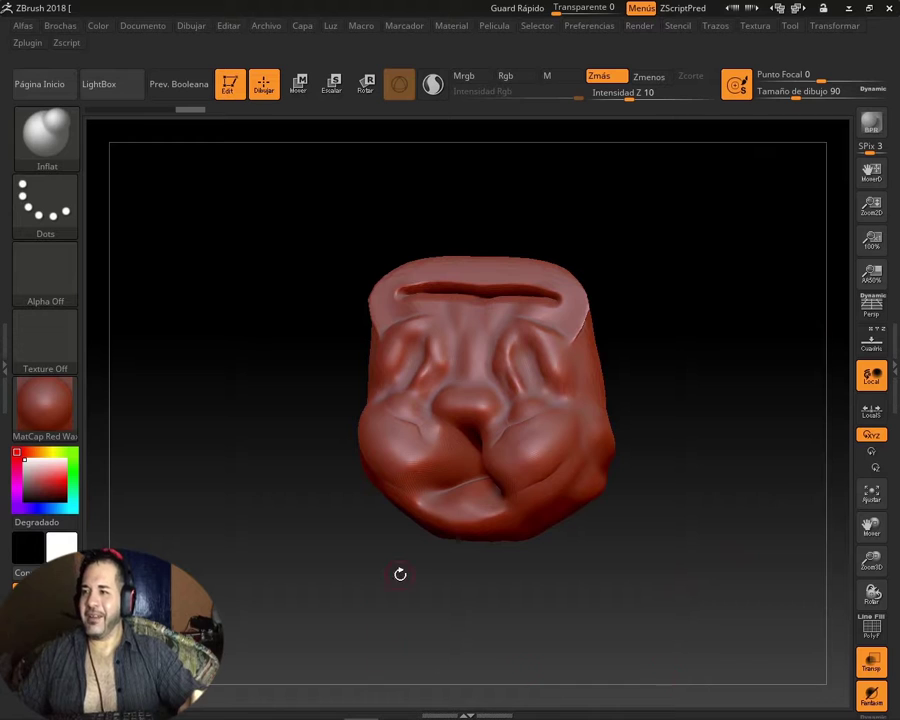
drag(442, 588, 685, 414)
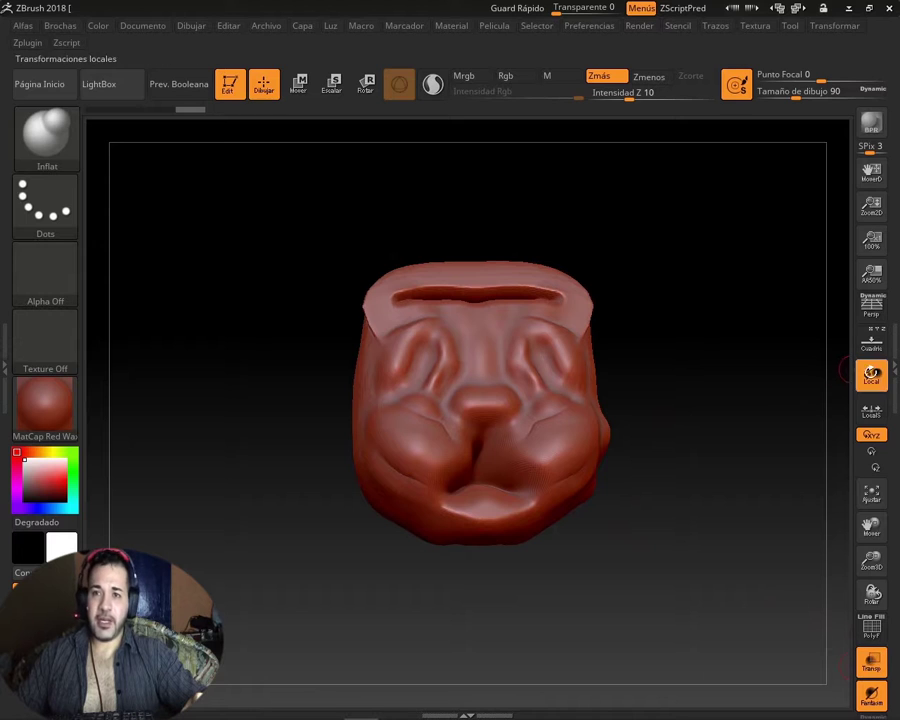
- Open the Tool palette, reselect the PM3D_Sphere3D_1 head tool and expand its SubTool list
double_click(845, 371)
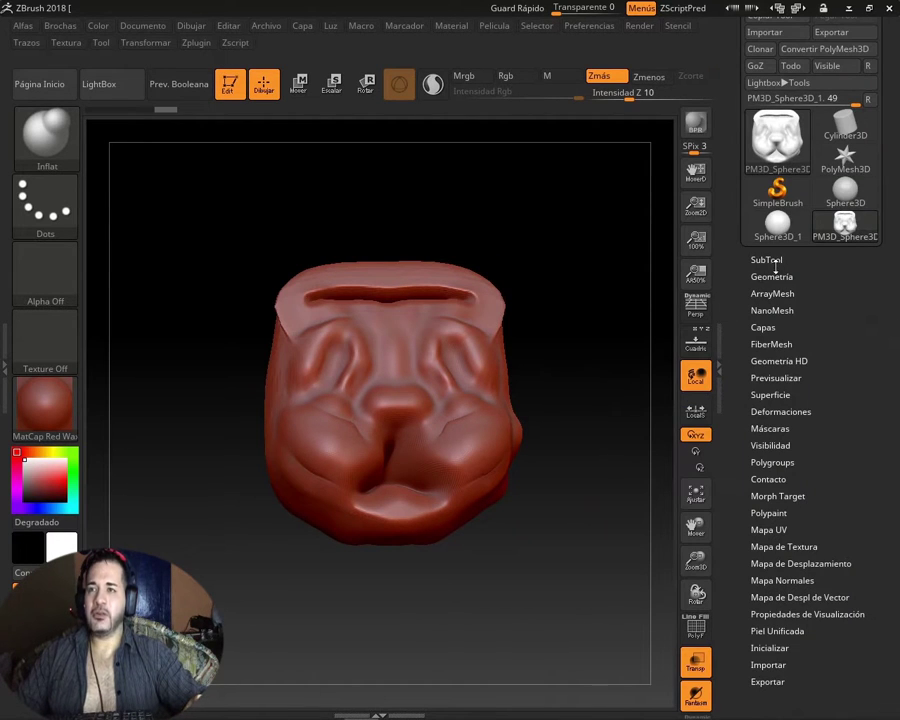
click(774, 152)
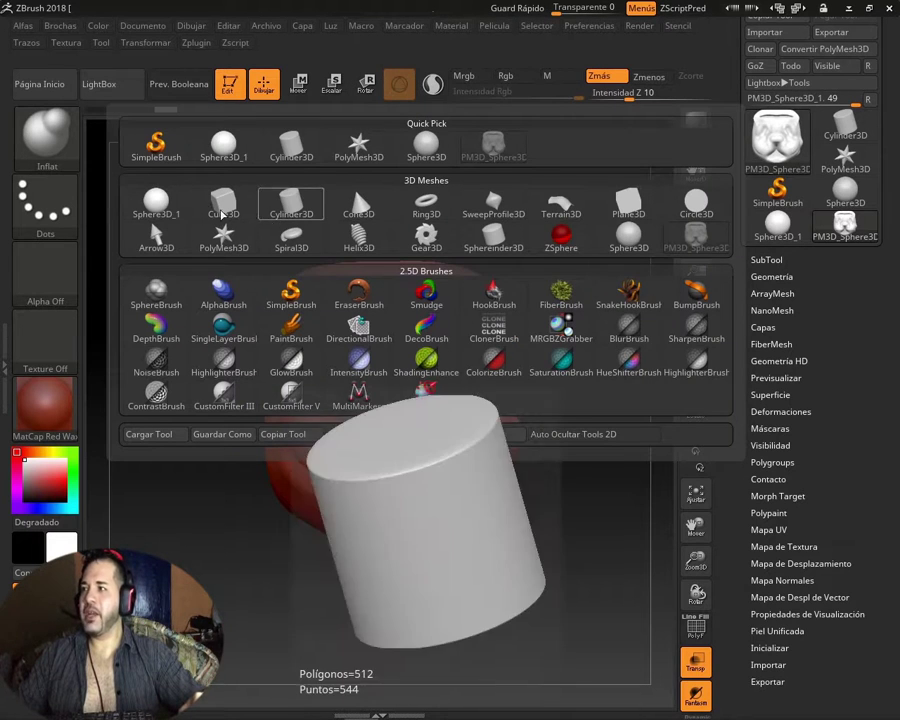
click(155, 204)
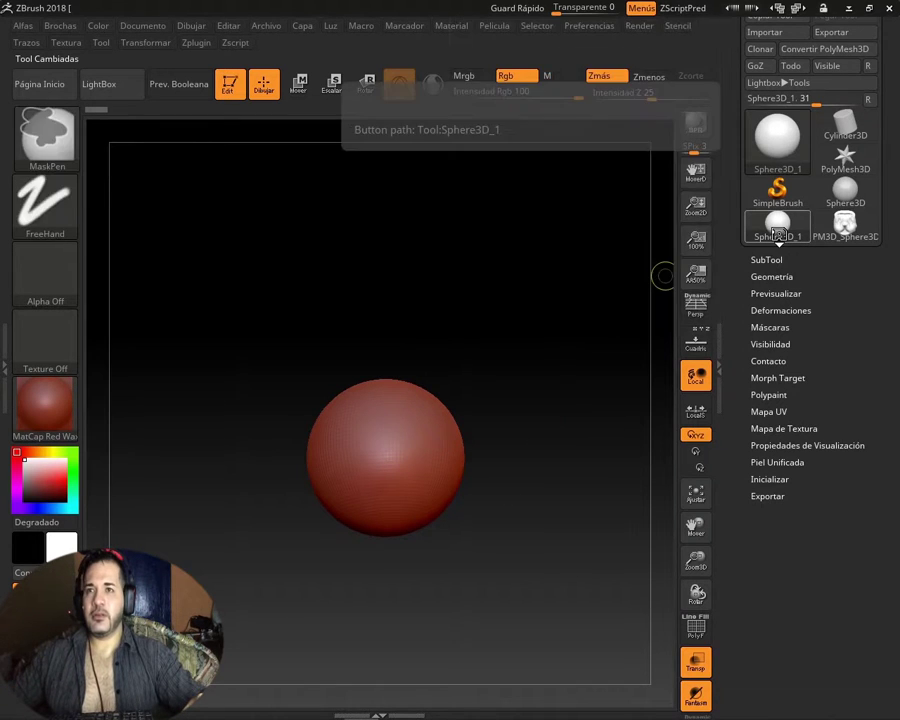
click(845, 225)
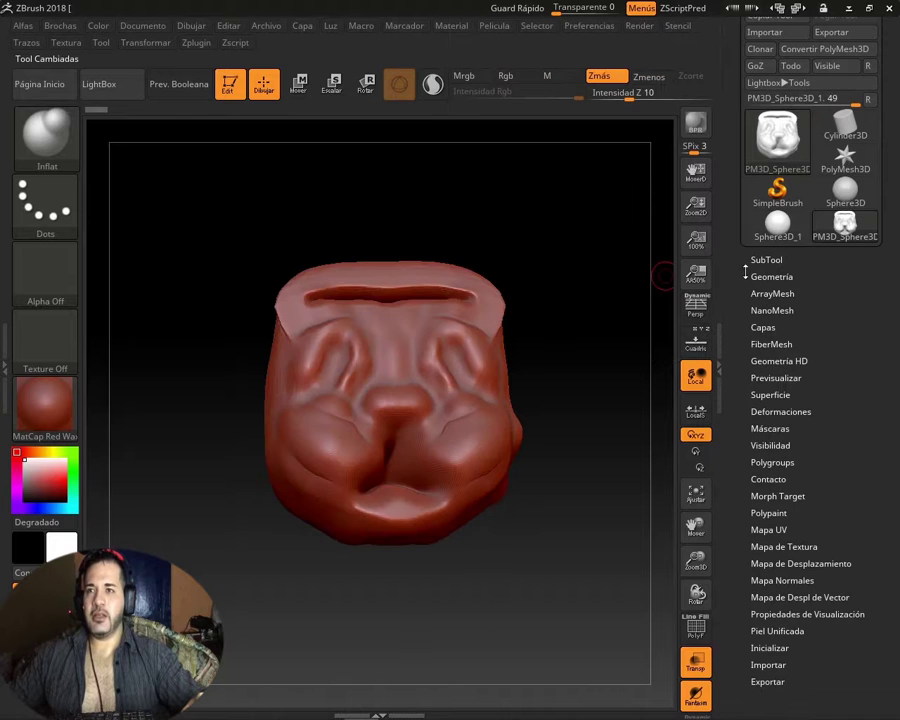
click(765, 260)
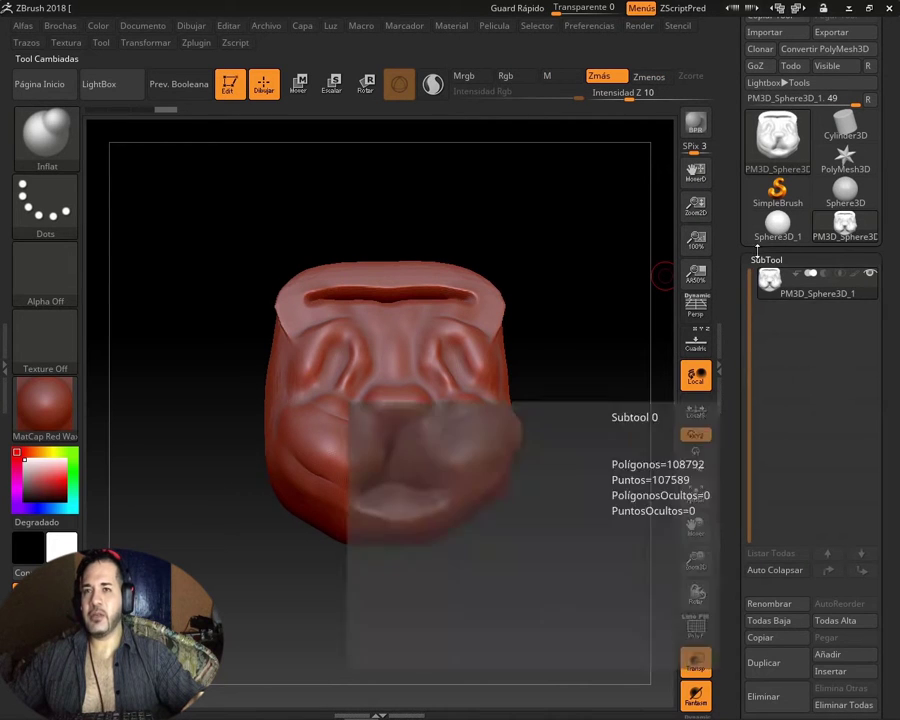
mouse_move(888, 311)
mouse_down()
mouse_move(890, 216)
mouse_move(875, 157)
mouse_move(893, 478)
mouse_up()
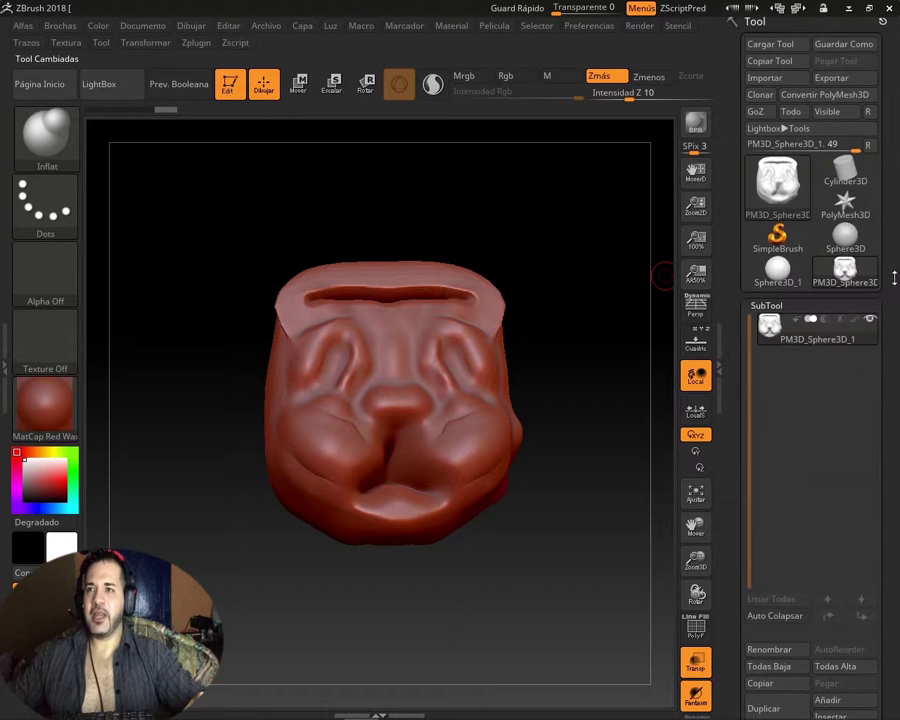
scroll(810, 330, down, 5)
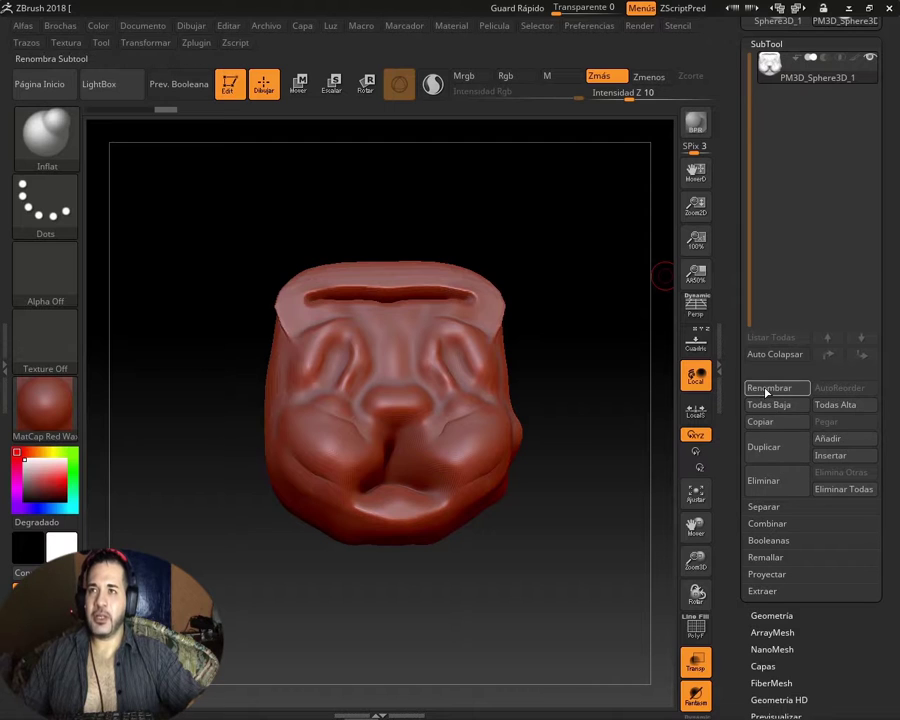
mouse_move(812, 70)
mouse_move(889, 212)
mouse_down()
mouse_move(881, 407)
mouse_move(895, 293)
mouse_up()
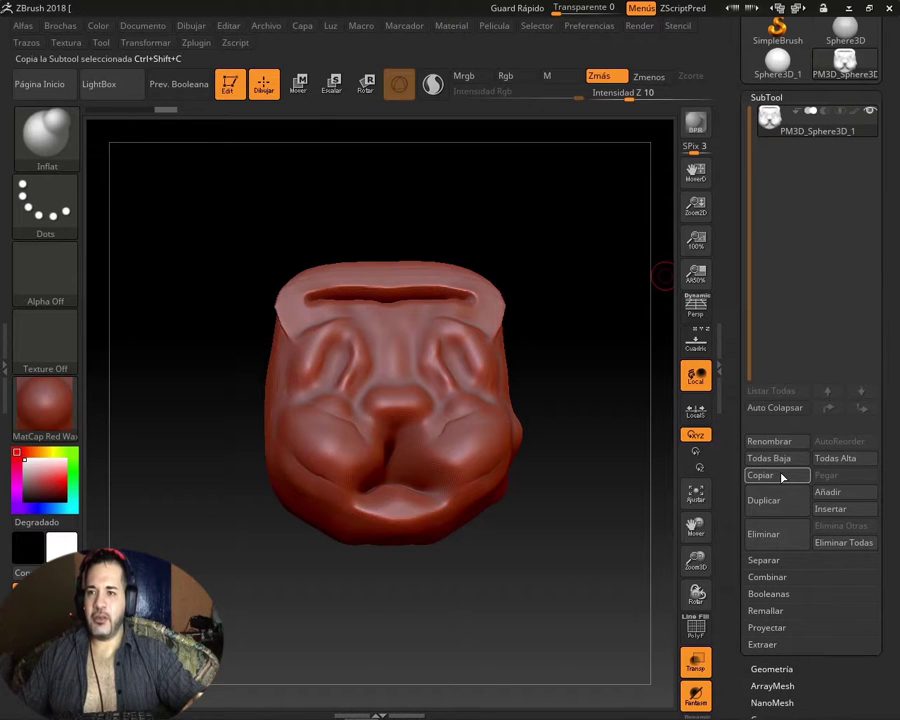
- Rename the PM3D_Sphere3D_1 subtool to 'Cosa' with Renombrar
click(765, 444)
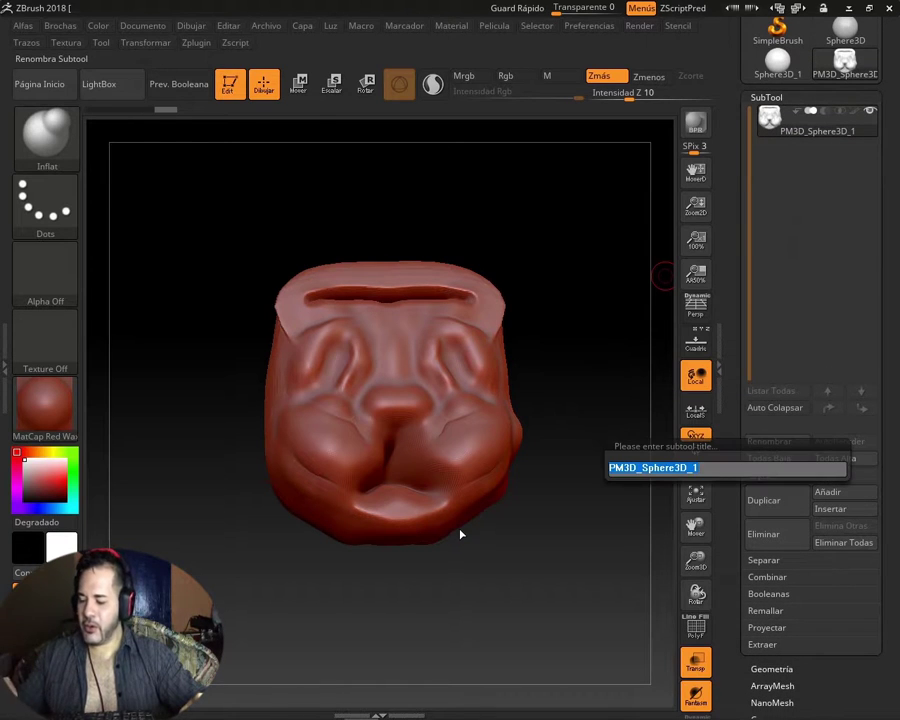
key(BackSpace)
text(cos)
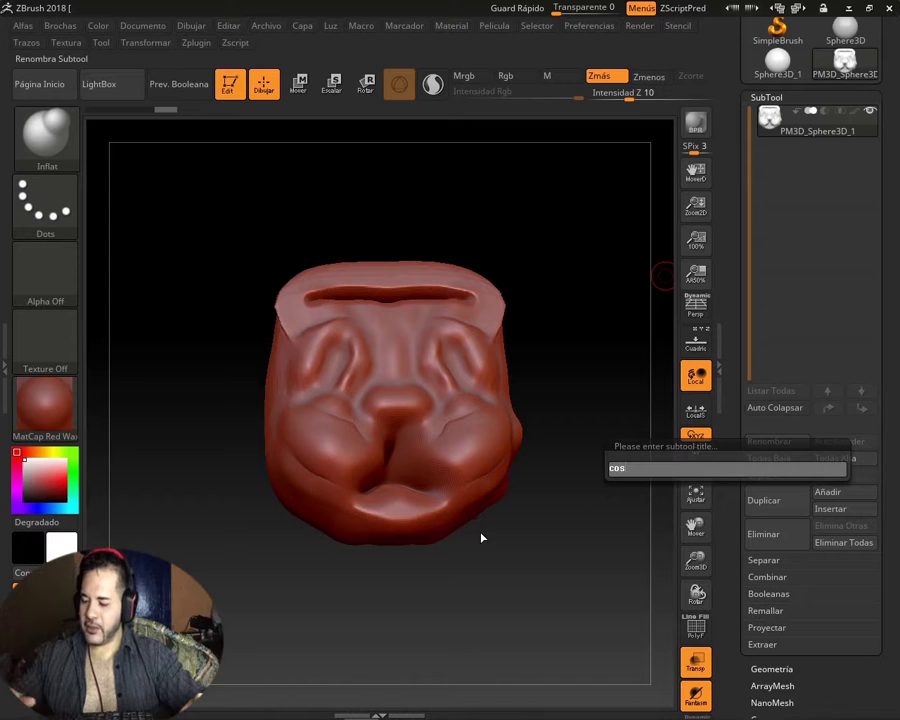
text(a ra)
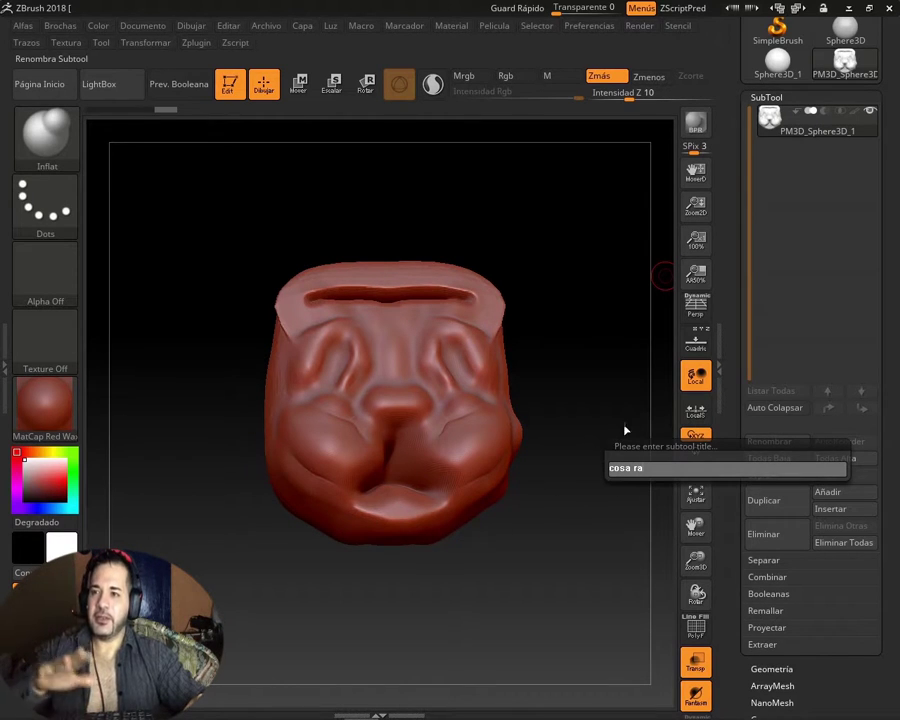
key(BackSpace)
key(BackSpace)
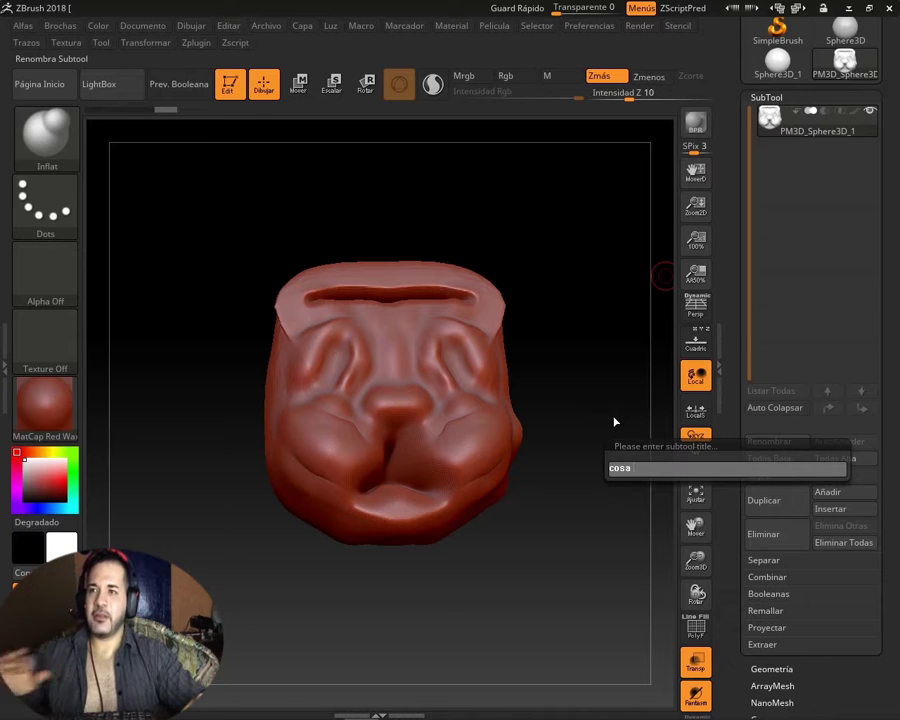
key(Return)
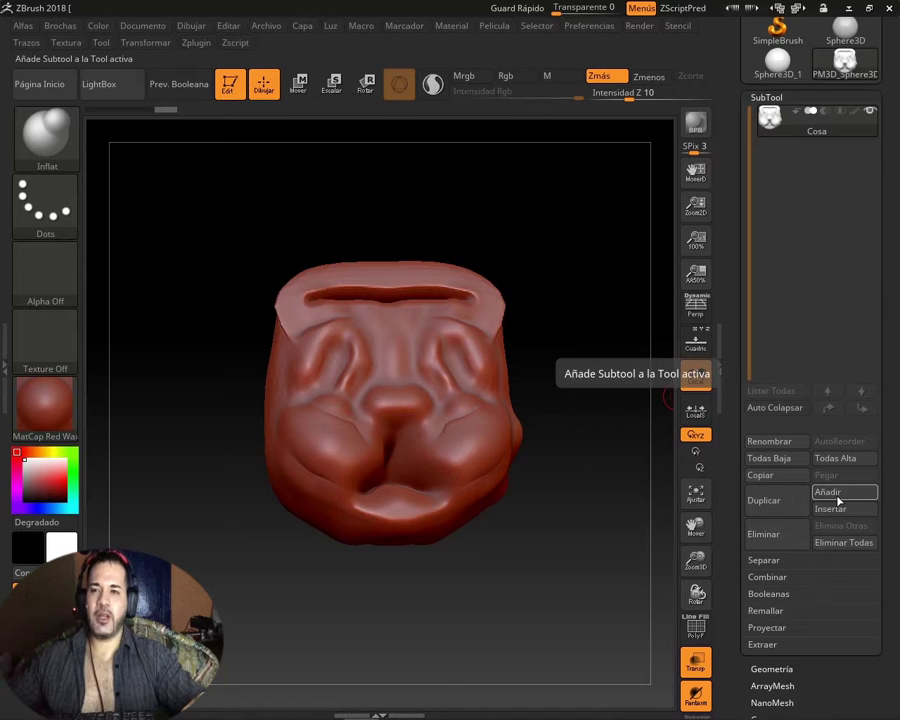
click(837, 496)
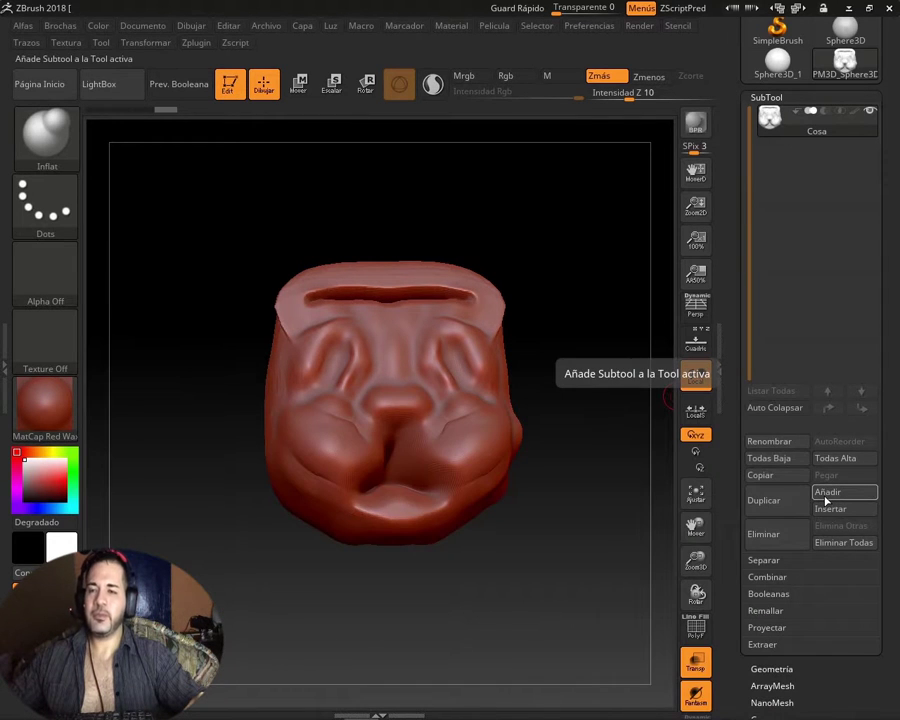
click(826, 501)
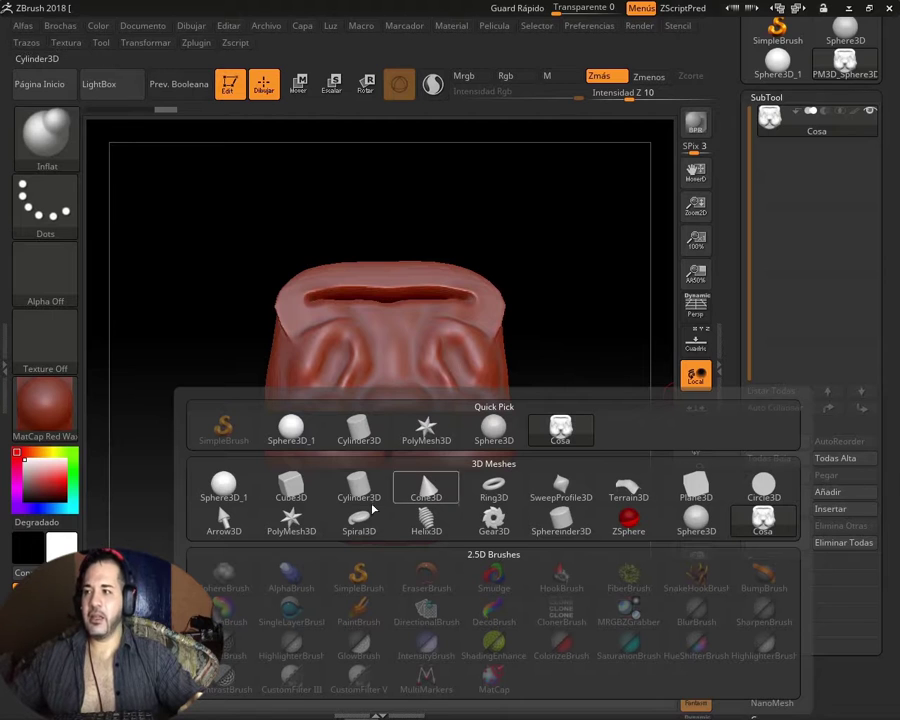
click(228, 490)
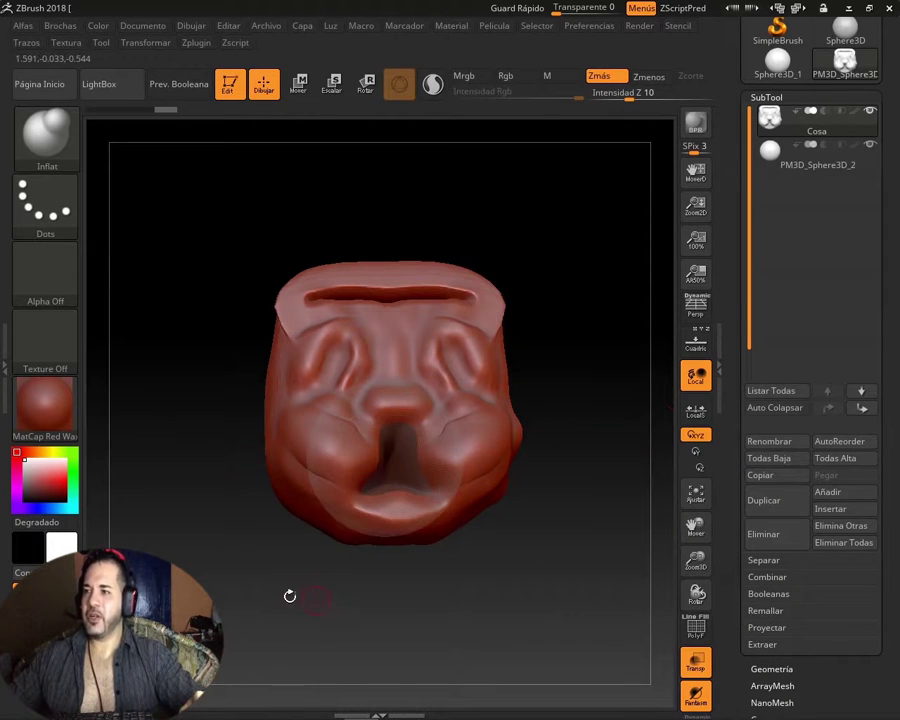
mouse_move(289, 596)
mouse_down()
mouse_move(231, 593)
mouse_move(321, 576)
mouse_move(340, 600)
mouse_up()
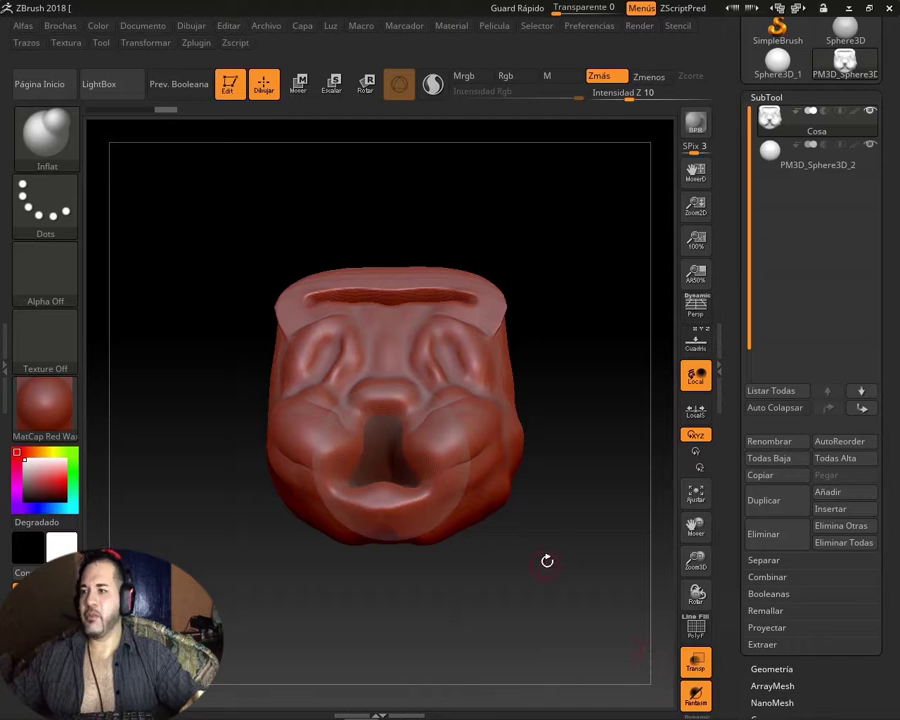
click(701, 701)
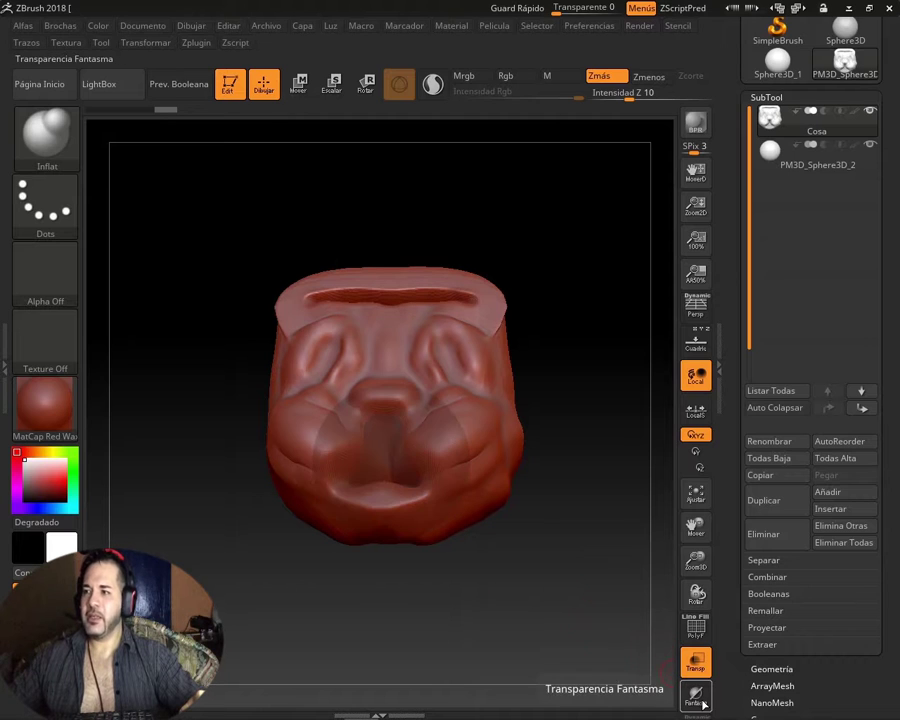
mouse_move(556, 576)
mouse_down()
mouse_move(538, 576)
mouse_move(598, 581)
mouse_move(546, 591)
mouse_move(600, 600)
mouse_up()
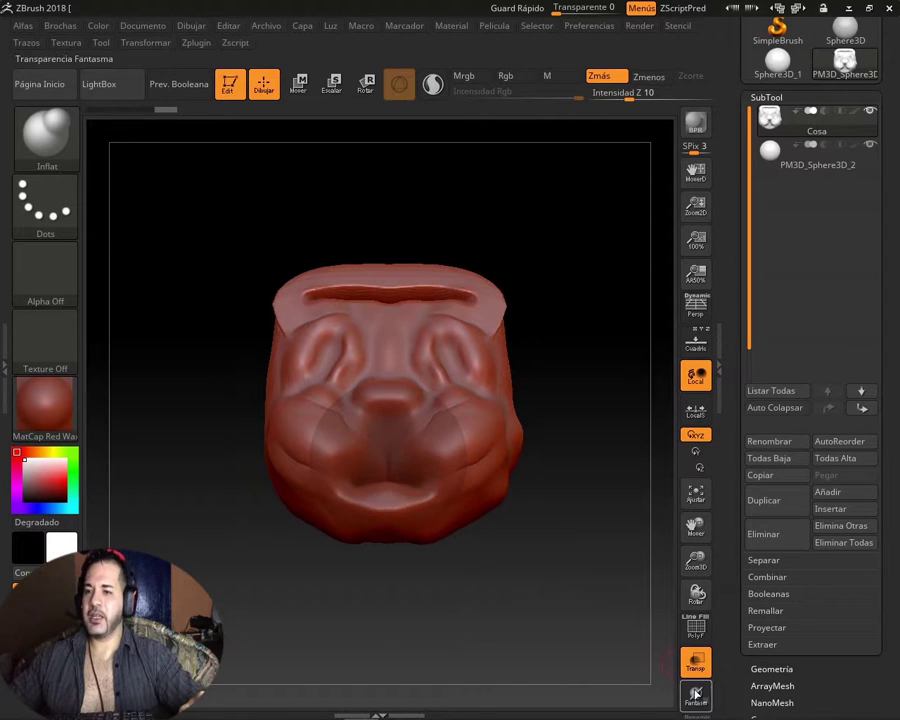
click(697, 692)
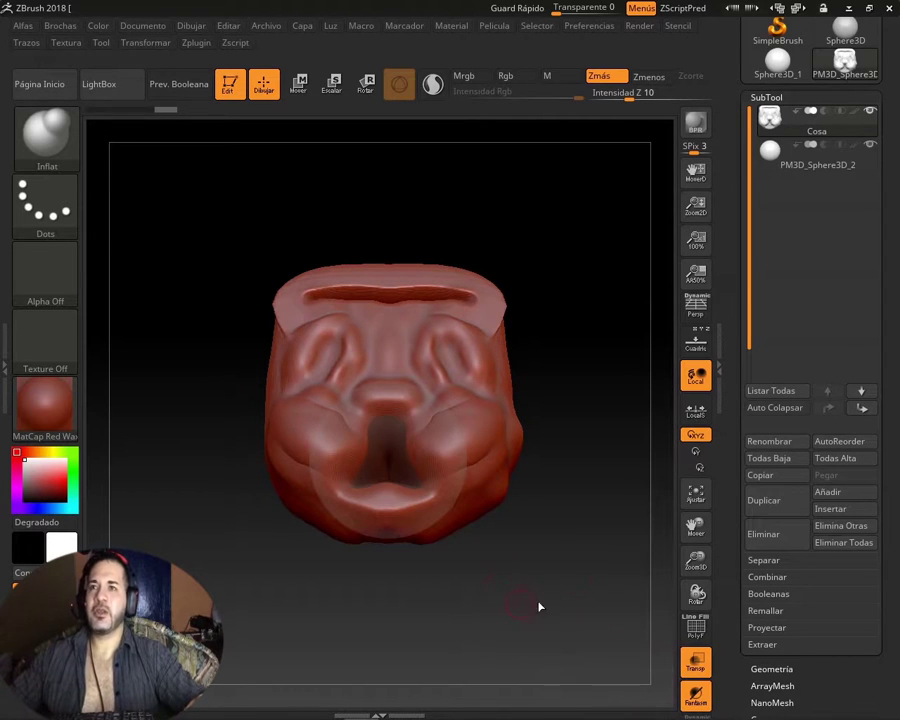
- Select the PM3D_Sphere3D_2 subtool and rename it 'Cosa 2' with Renombrar
click(789, 165)
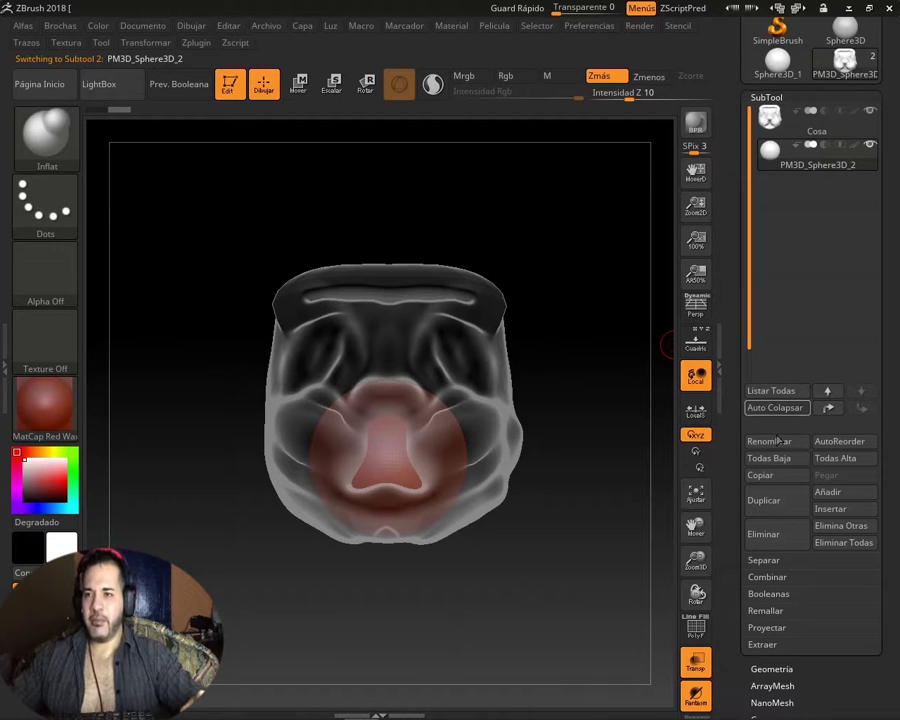
click(780, 442)
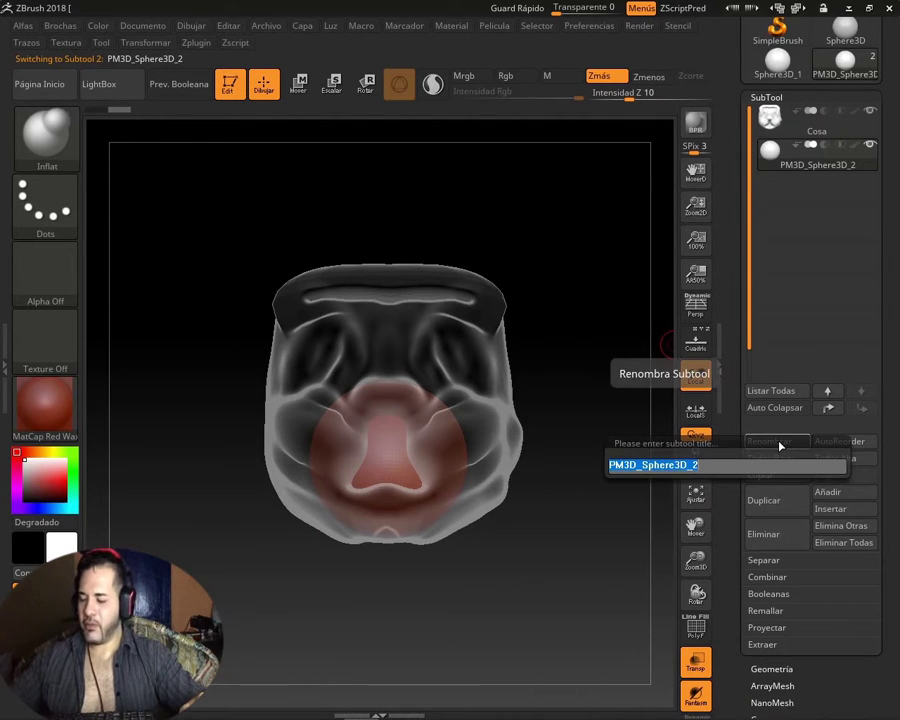
text(co)
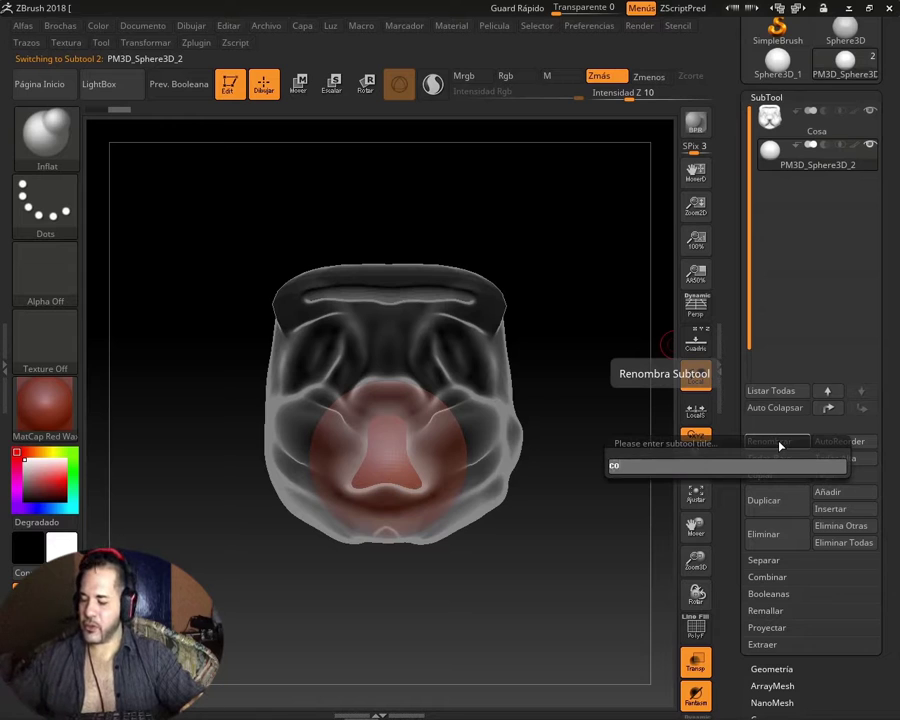
text(sa)
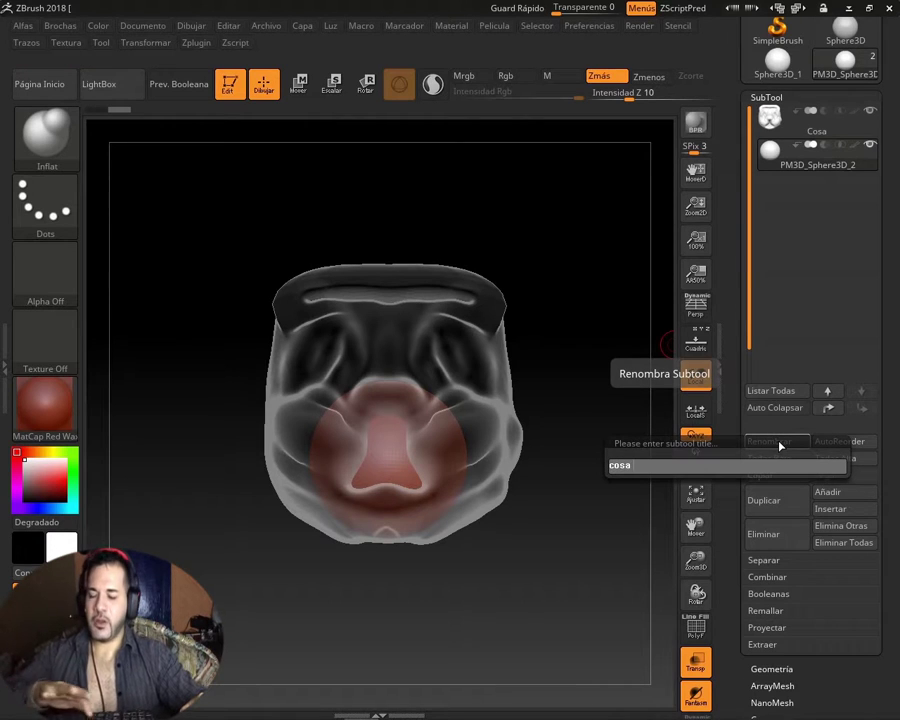
text( 2)
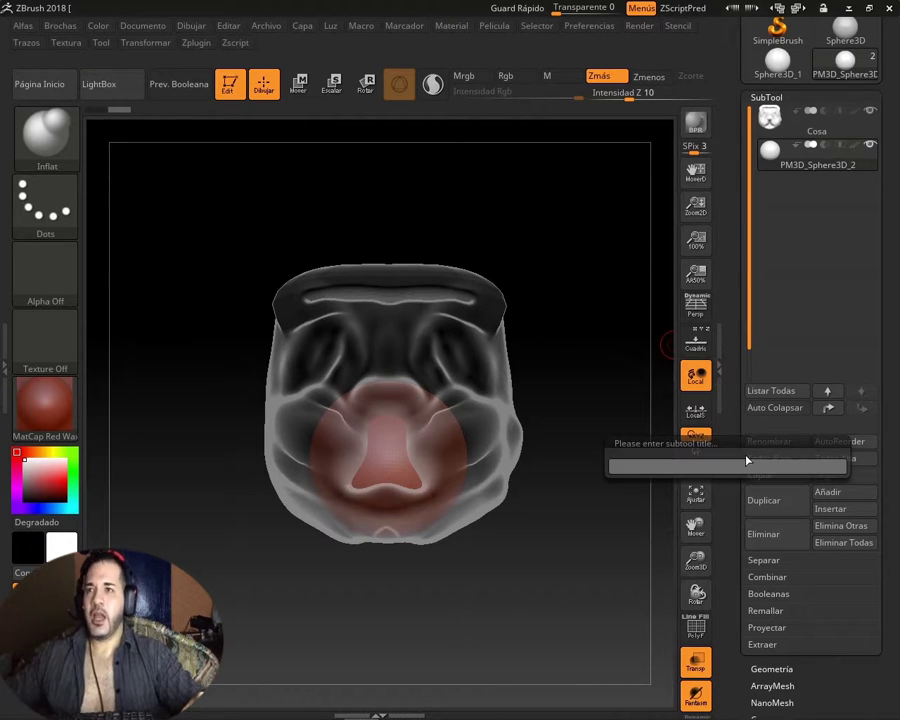
key(Return)
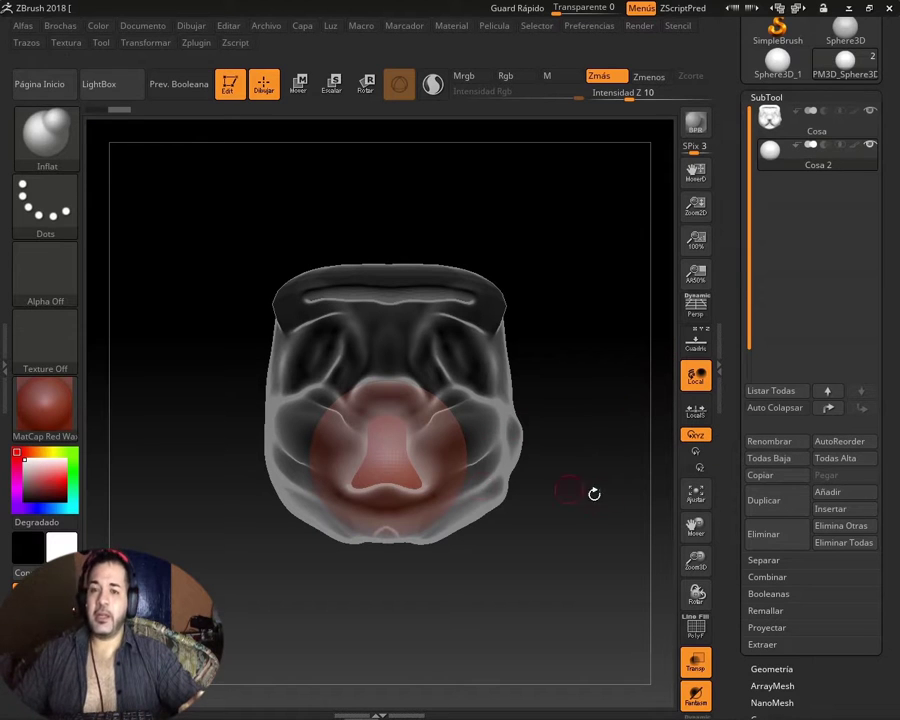
mouse_move(574, 553)
mouse_down()
mouse_move(537, 541)
mouse_move(591, 557)
mouse_move(540, 558)
mouse_up()
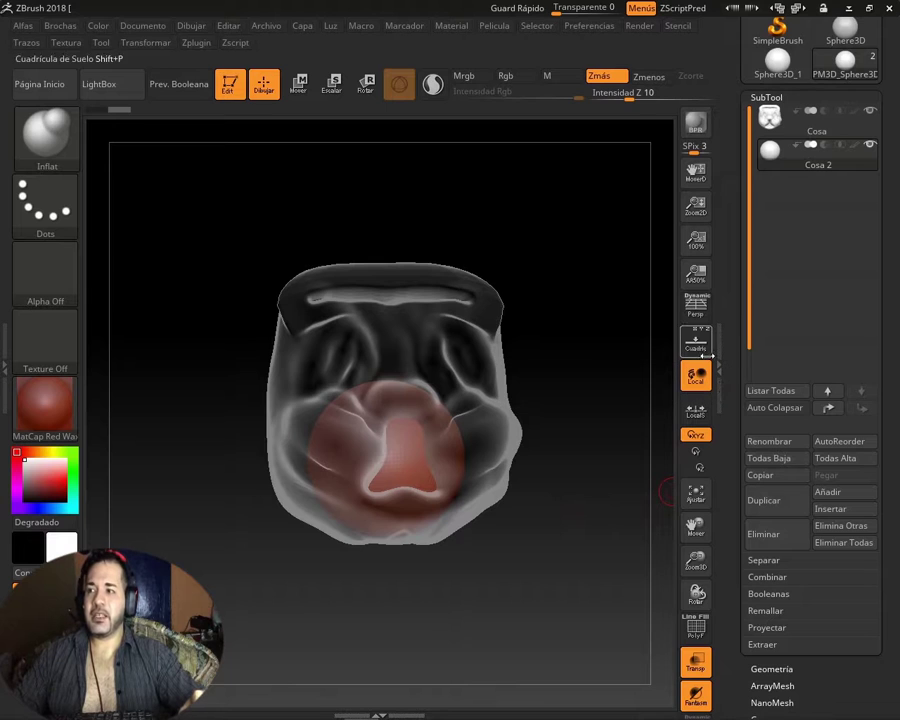
drag(494, 551, 428, 567)
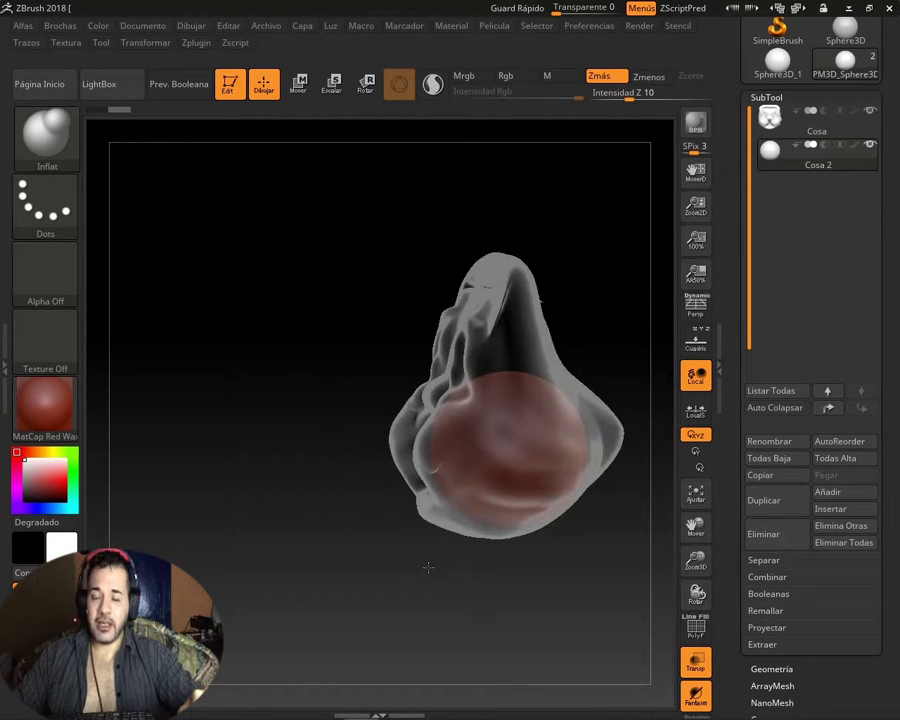
mouse_move(509, 554)
mouse_down()
mouse_move(458, 567)
mouse_move(634, 539)
mouse_move(607, 551)
mouse_move(577, 456)
mouse_move(558, 548)
mouse_up()
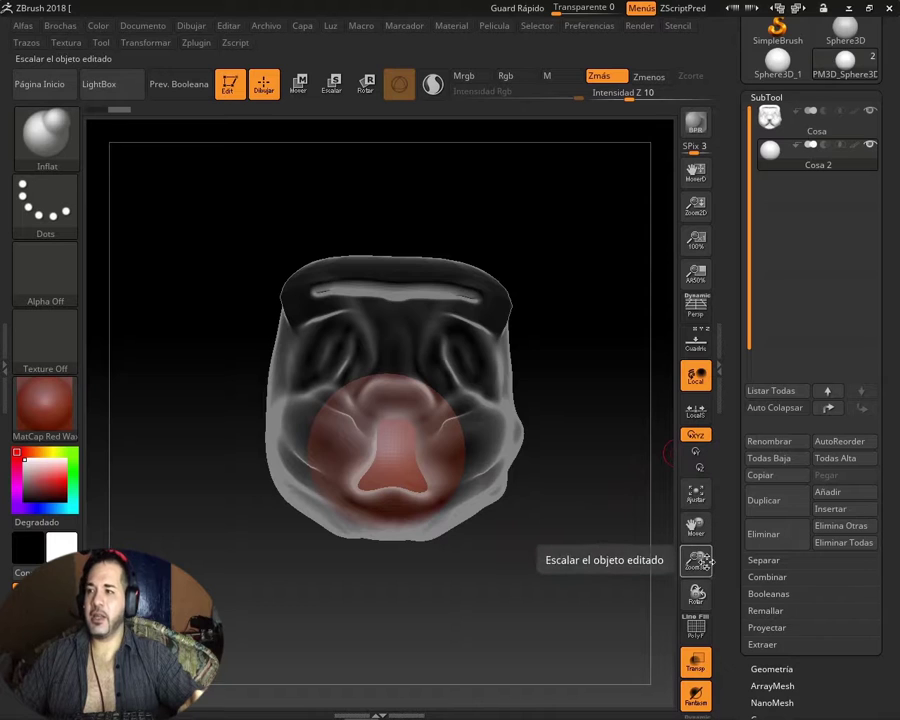
mouse_move(695, 562)
mouse_down()
mouse_move(513, 582)
mouse_move(544, 585)
mouse_move(503, 580)
mouse_up()
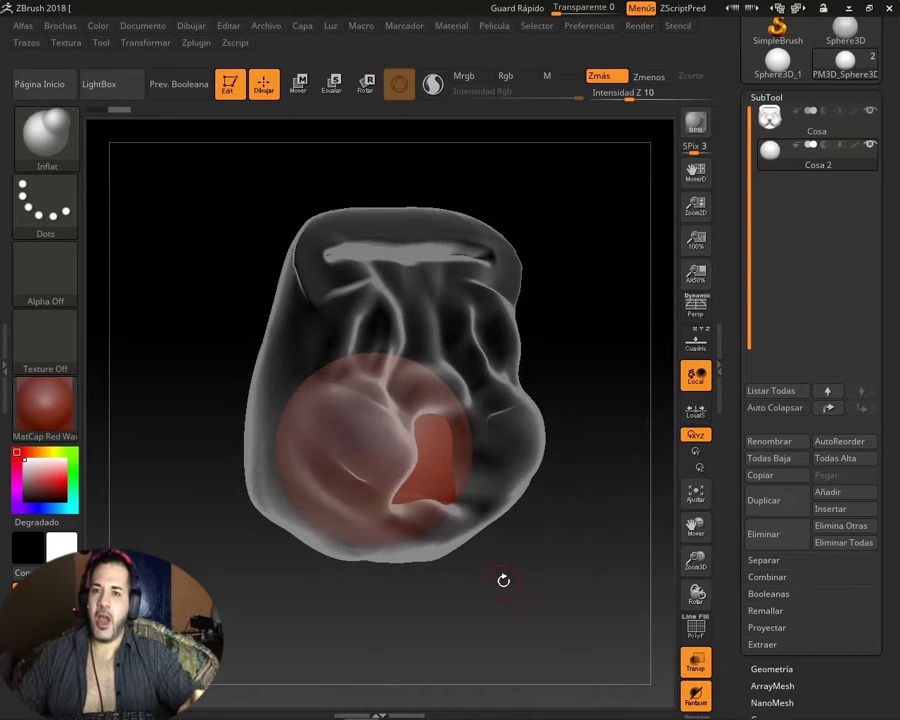
mouse_move(561, 589)
mouse_down()
mouse_move(536, 592)
mouse_move(516, 580)
mouse_move(552, 336)
mouse_move(564, 514)
mouse_move(534, 579)
mouse_move(452, 597)
mouse_move(548, 556)
mouse_move(470, 600)
mouse_move(500, 610)
mouse_move(538, 601)
mouse_move(514, 604)
mouse_up()
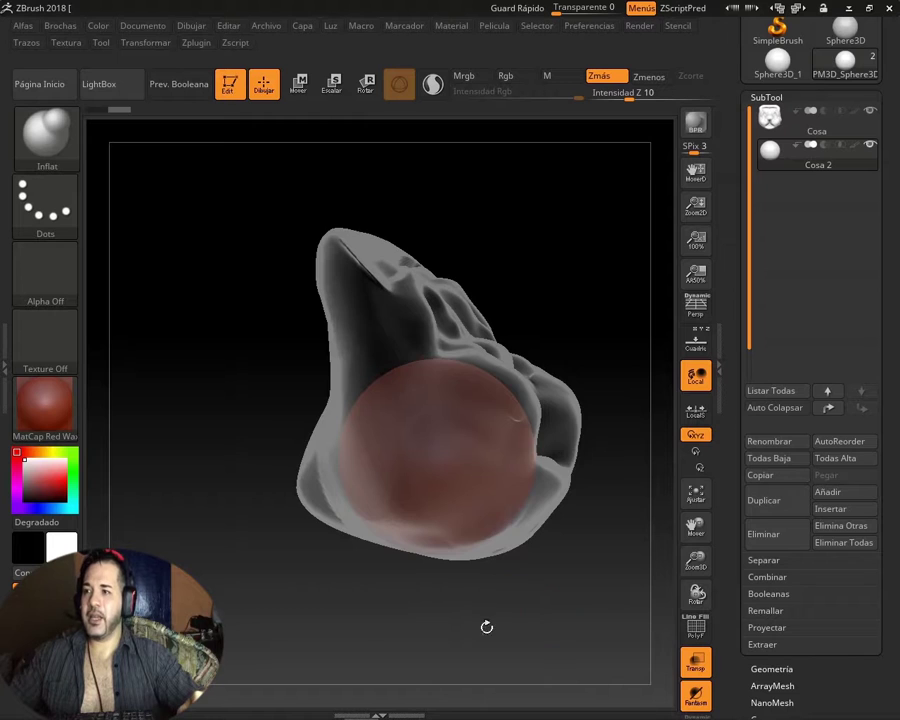
drag(487, 627, 459, 643)
drag(570, 559, 571, 573)
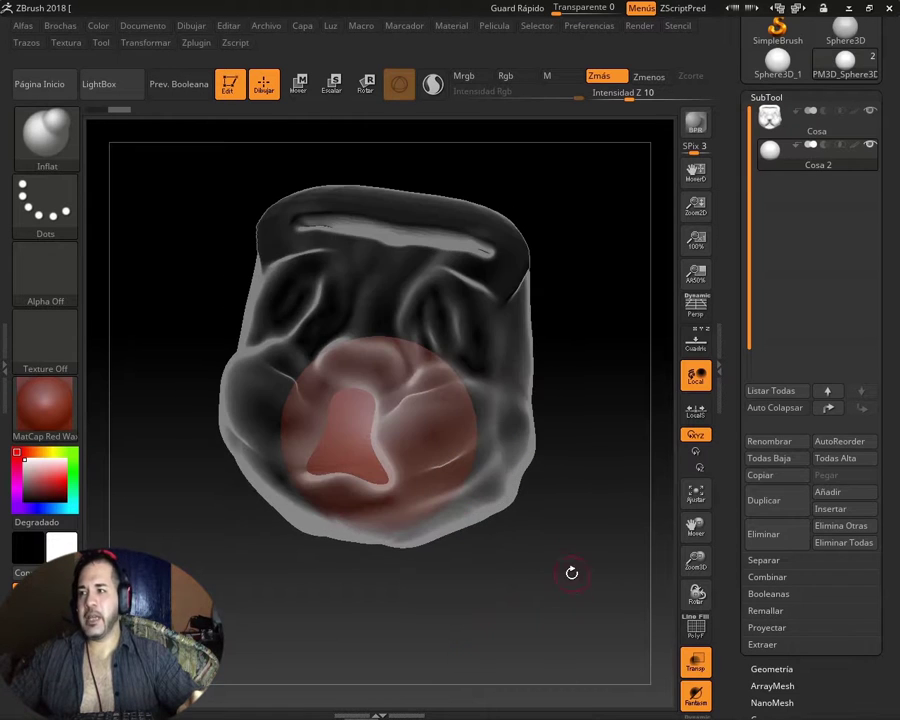
drag(468, 599, 450, 590)
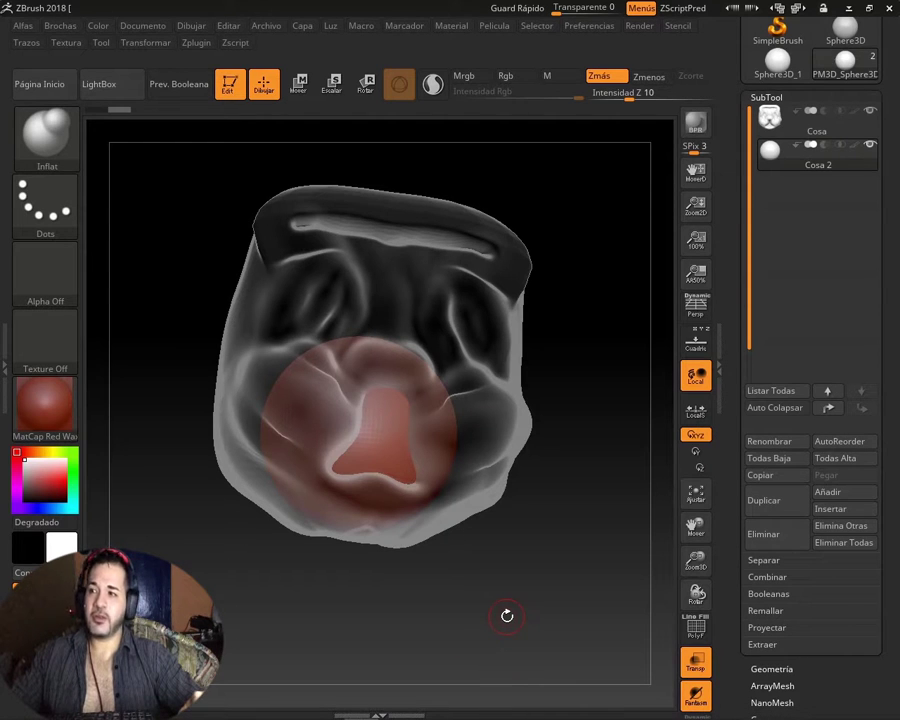
drag(532, 603, 463, 613)
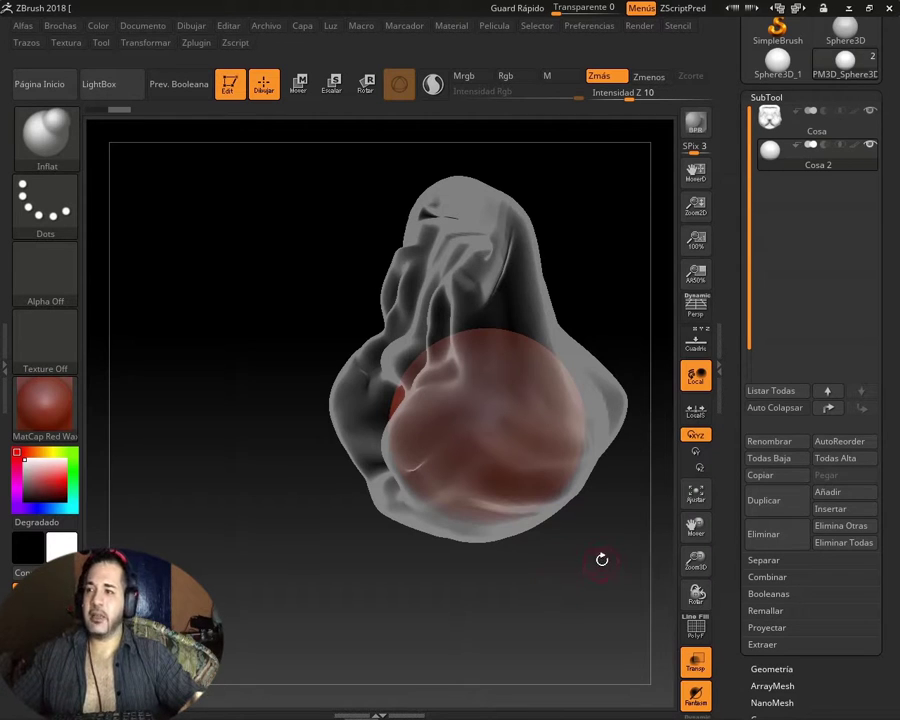
mouse_move(579, 566)
mouse_down()
mouse_move(595, 566)
mouse_move(542, 590)
mouse_move(436, 597)
mouse_move(451, 603)
mouse_up()
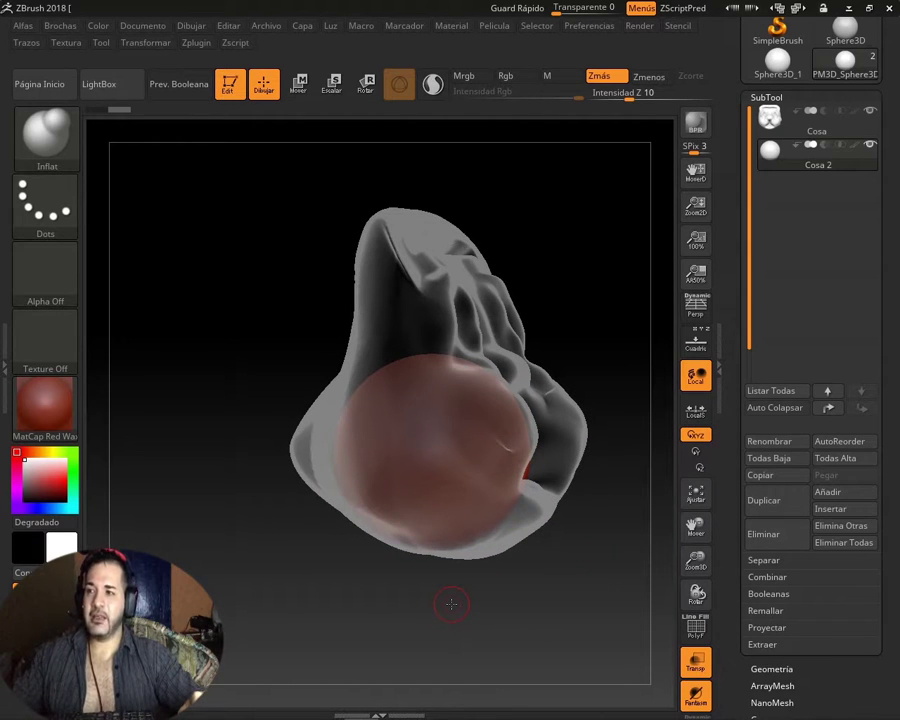
drag(469, 607, 597, 571)
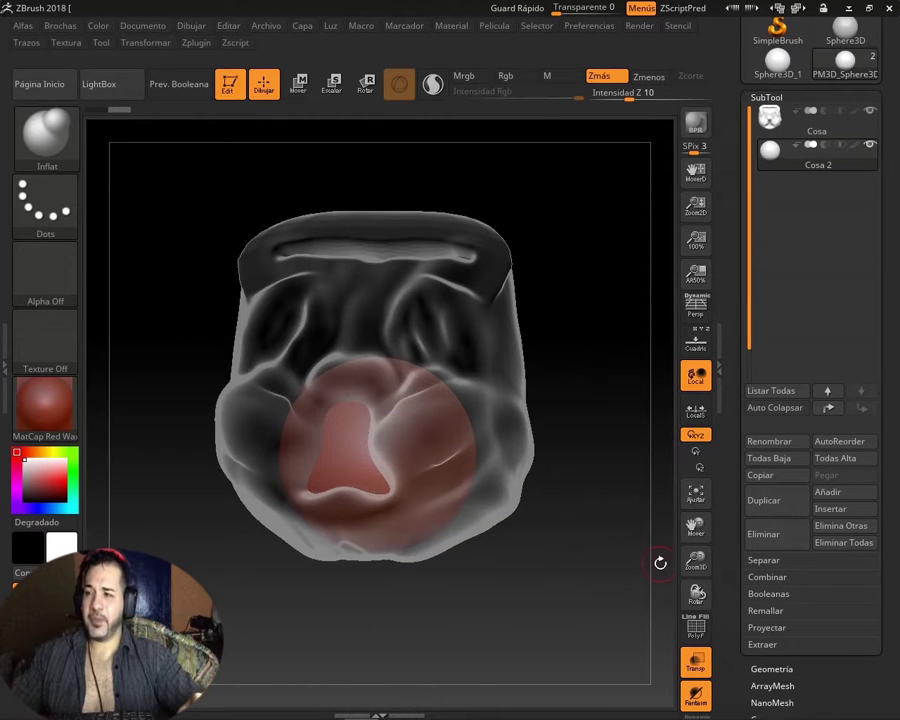
drag(510, 589, 534, 565)
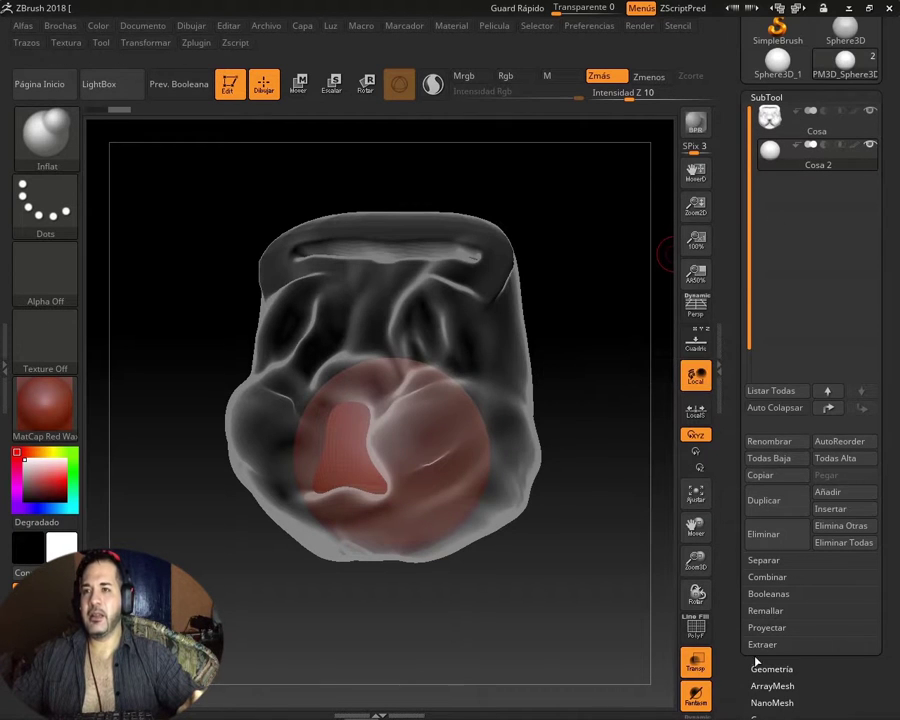
click(766, 97)
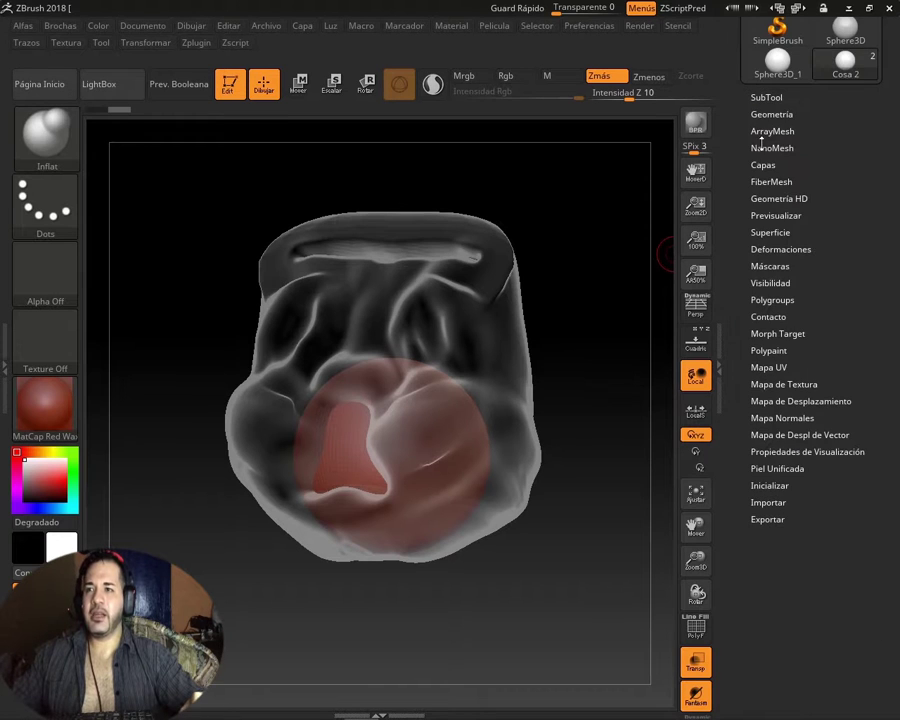
click(727, 397)
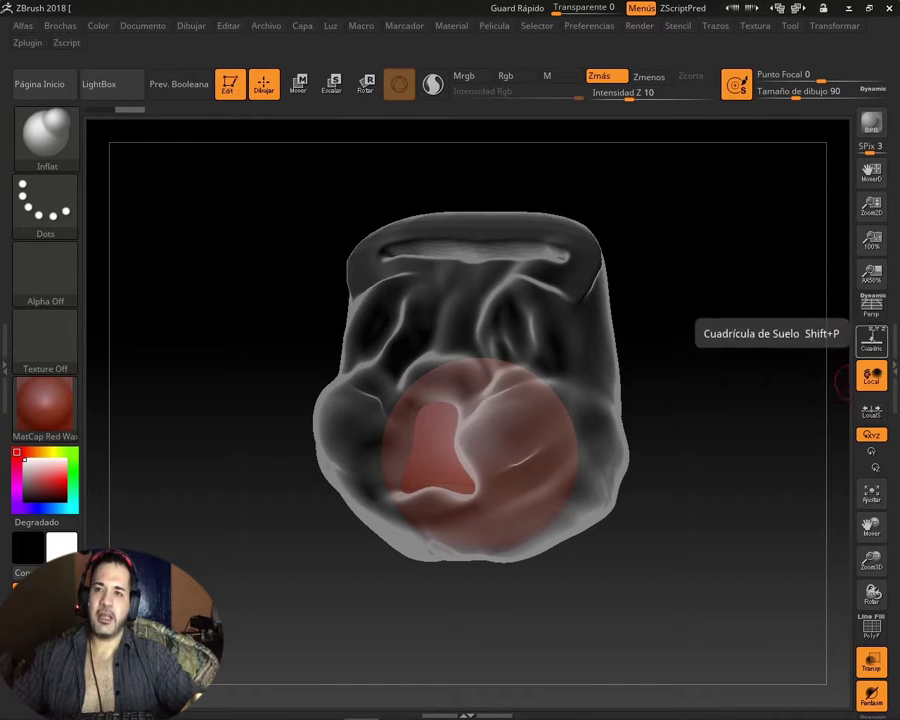
click(893, 368)
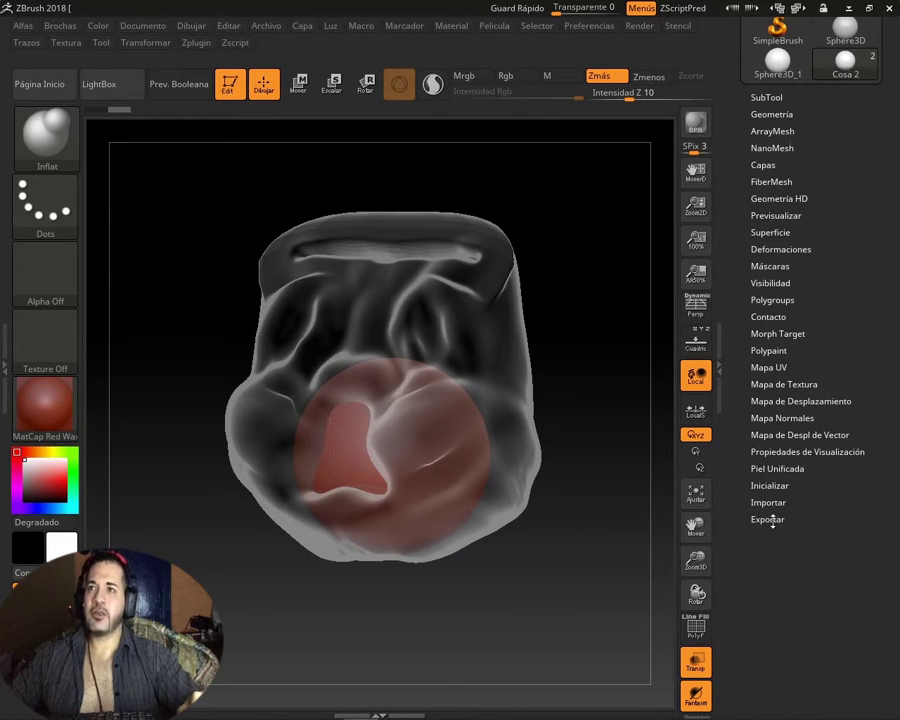
click(767, 97)
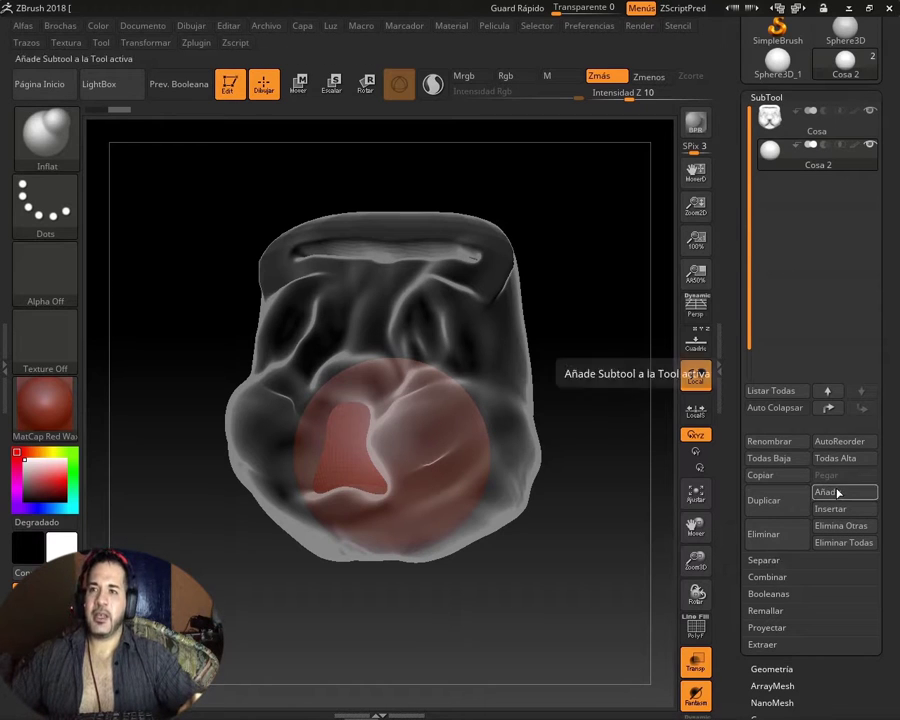
click(696, 375)
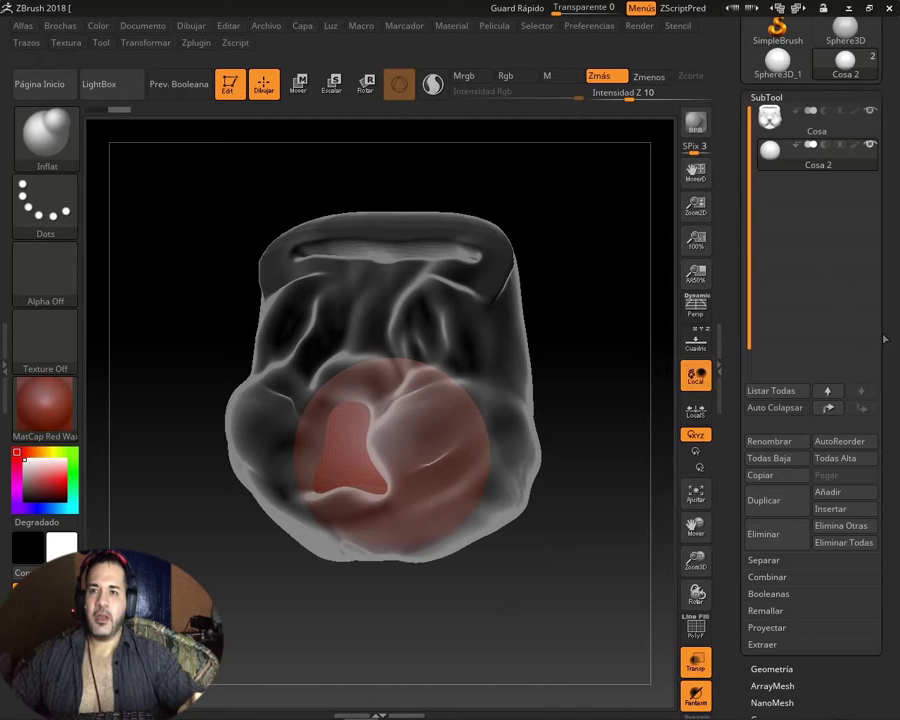
scroll(885, 277, down, 3)
drag(885, 277, 885, 302)
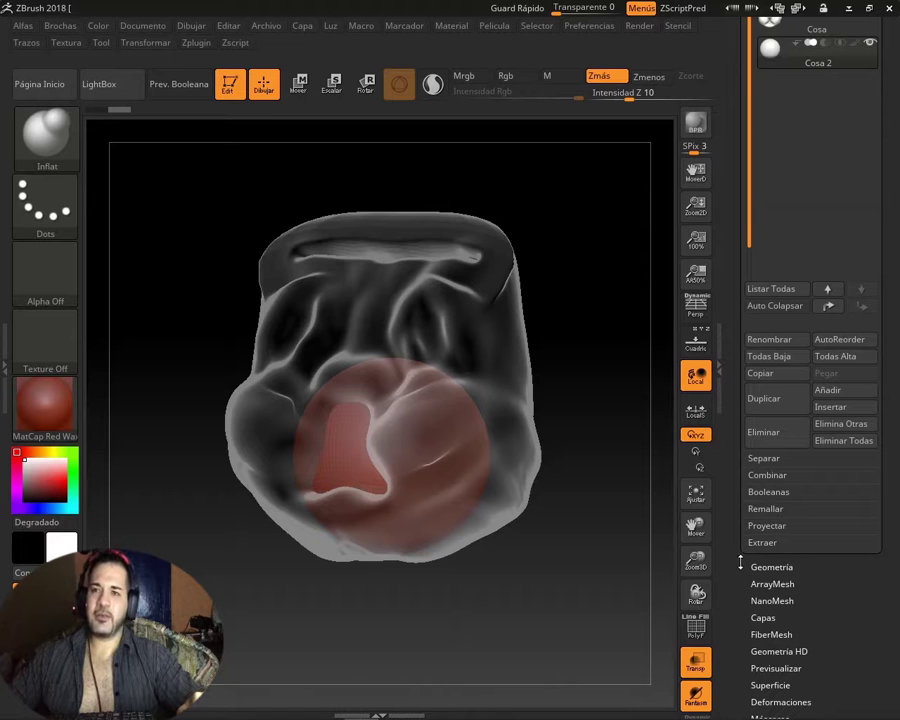
scroll(890, 418, up, 3)
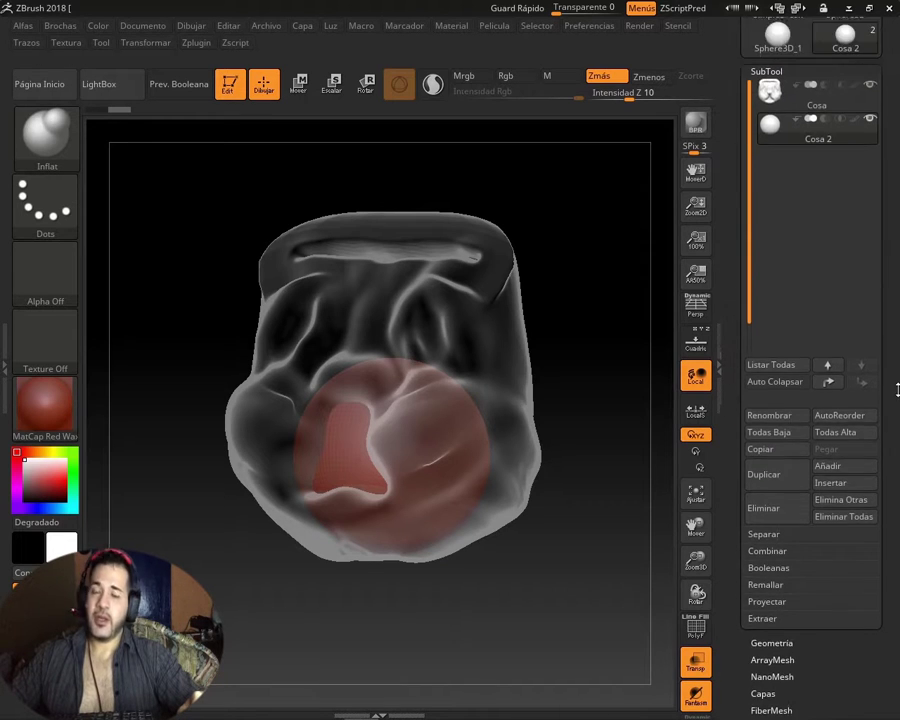
scroll(885, 303, up, 1)
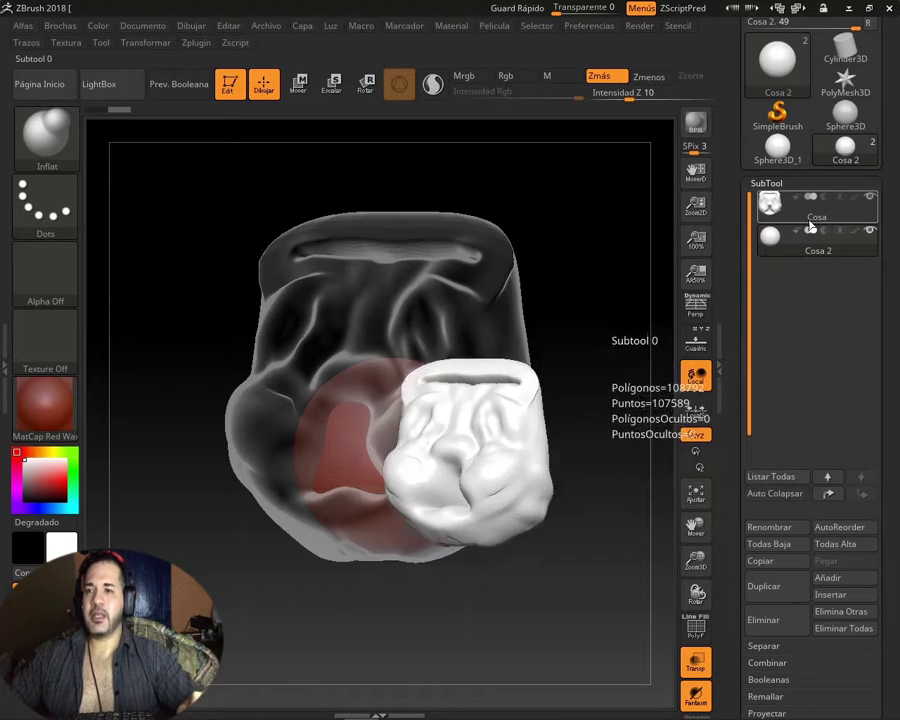
- Make the models opaque and adjust the sphere's depth with the Move gizmo from a side view
click(698, 664)
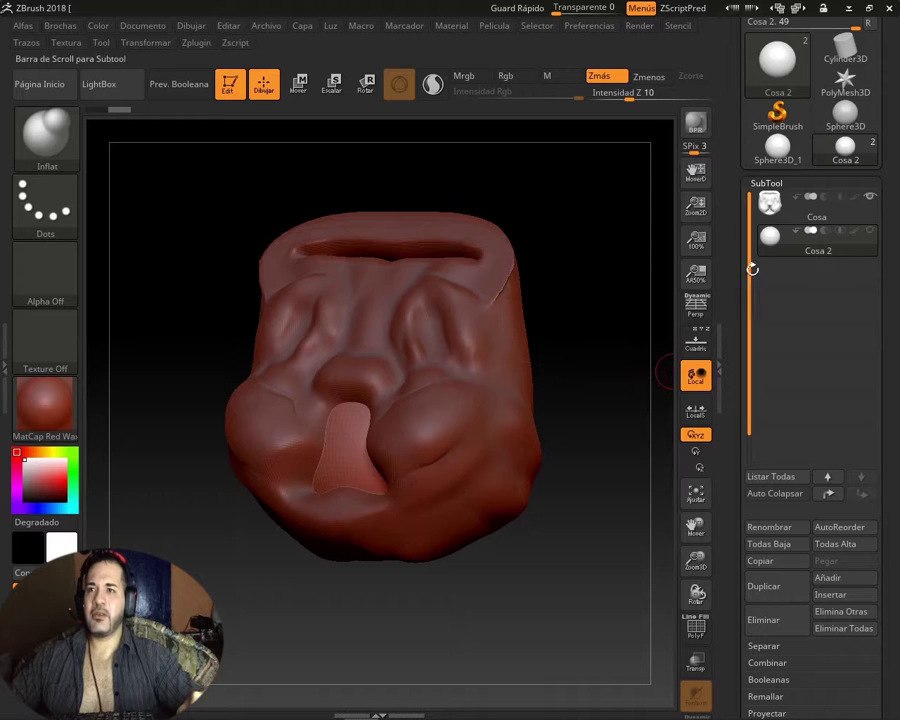
click(300, 88)
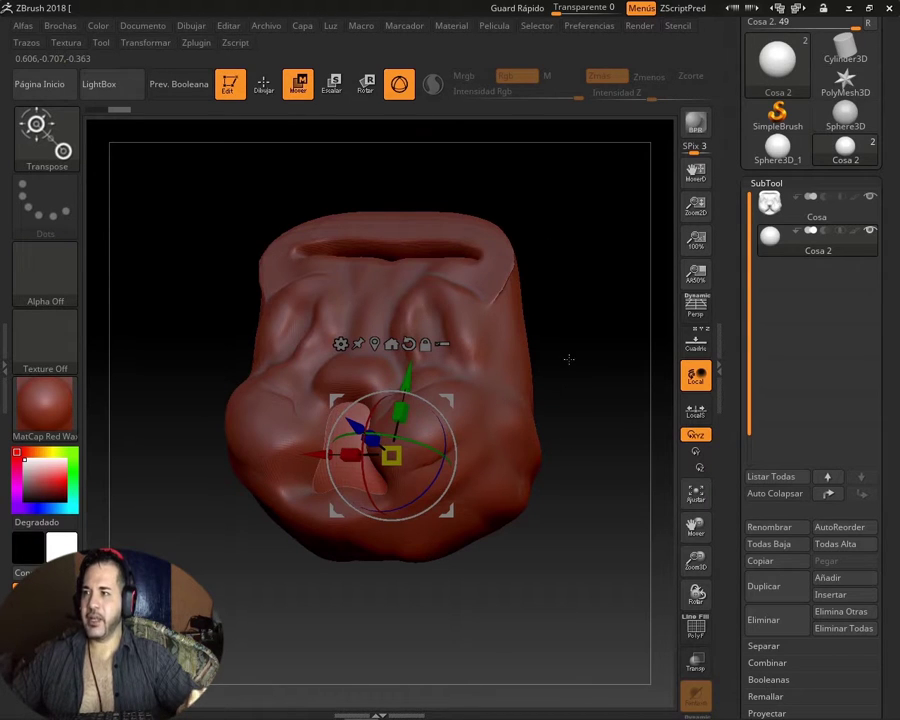
key(ctrl+z)
drag(279, 586, 342, 587)
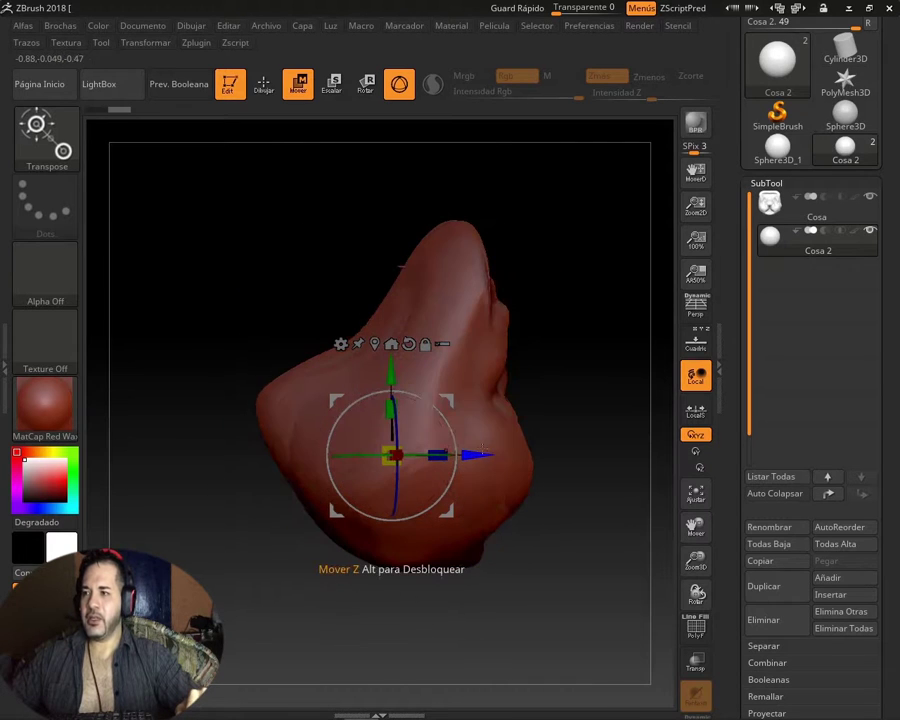
drag(476, 455, 484, 456)
mouse_move(487, 456)
mouse_down()
mouse_move(477, 456)
mouse_move(651, 455)
mouse_up()
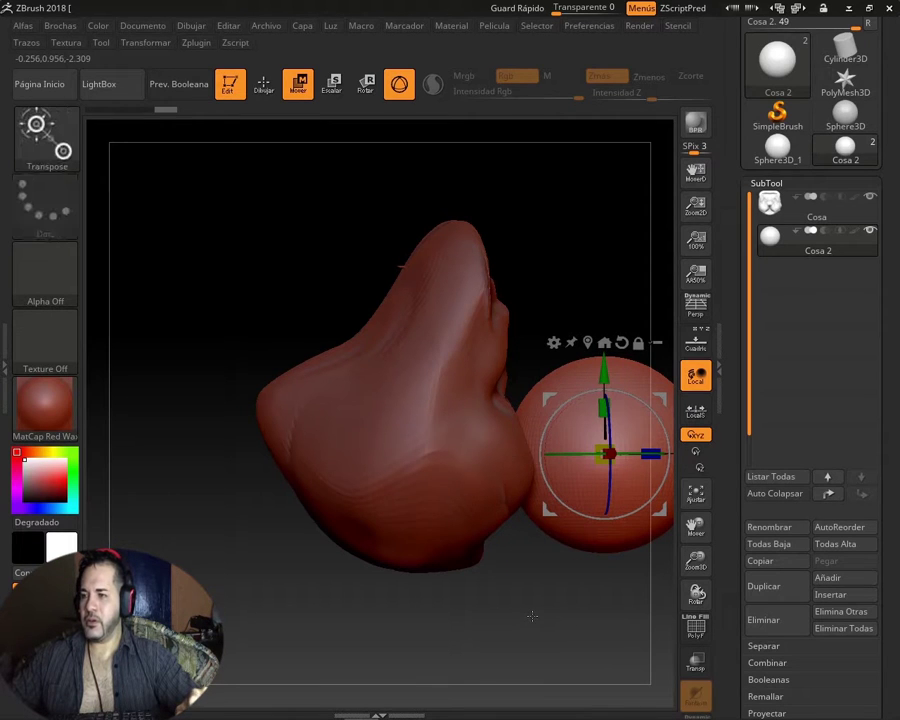
- Raise the sphere and slide it over the top of the body, orbiting to check placement
alt+drag(530, 608, 419, 608)
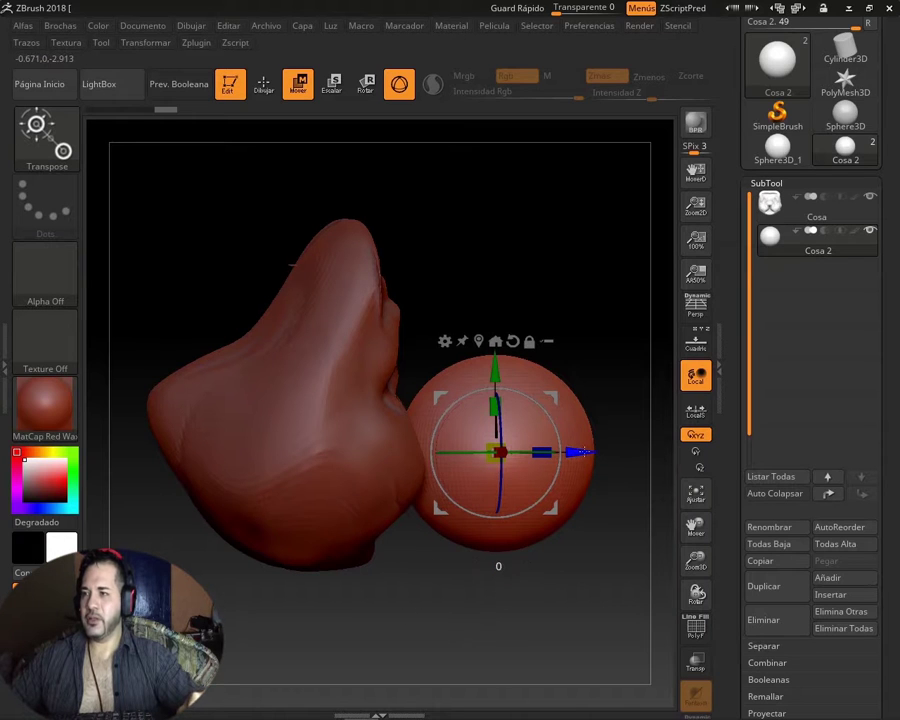
drag(541, 452, 560, 452)
drag(521, 356, 502, 158)
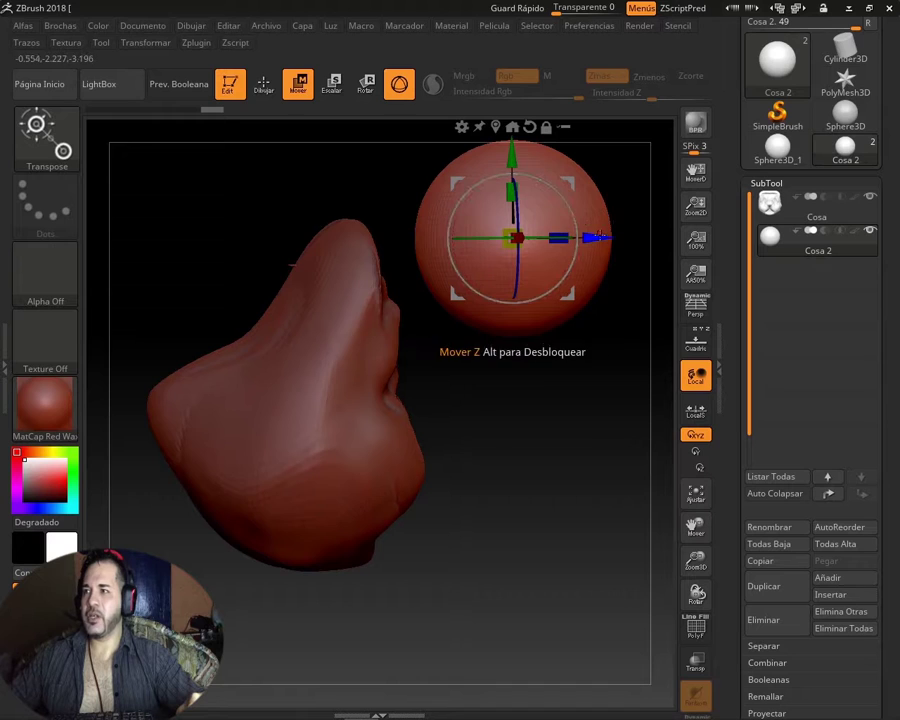
drag(596, 238, 553, 240)
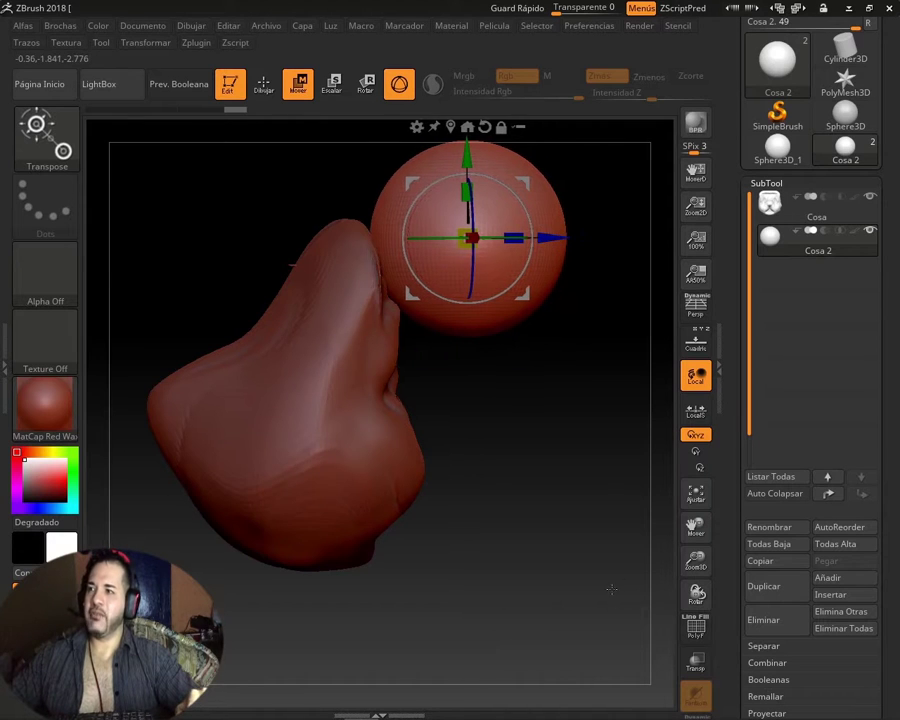
alt+drag(529, 600, 338, 597)
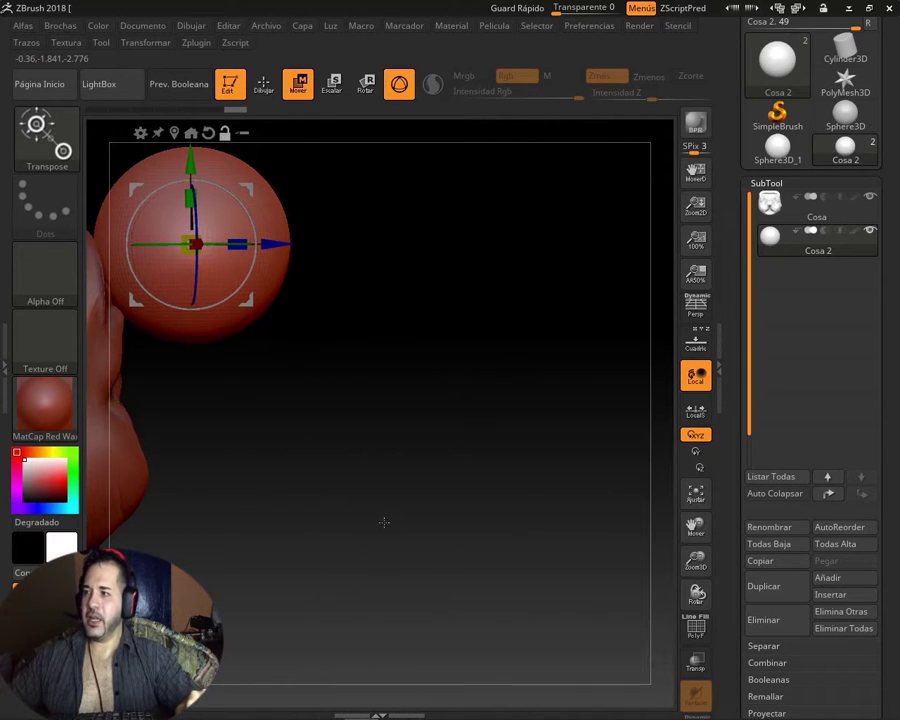
mouse_move(520, 515)
alt+mouse_down()
mouse_move(590, 542)
mouse_move(477, 515)
mouse_move(566, 506)
alt+mouse_up()
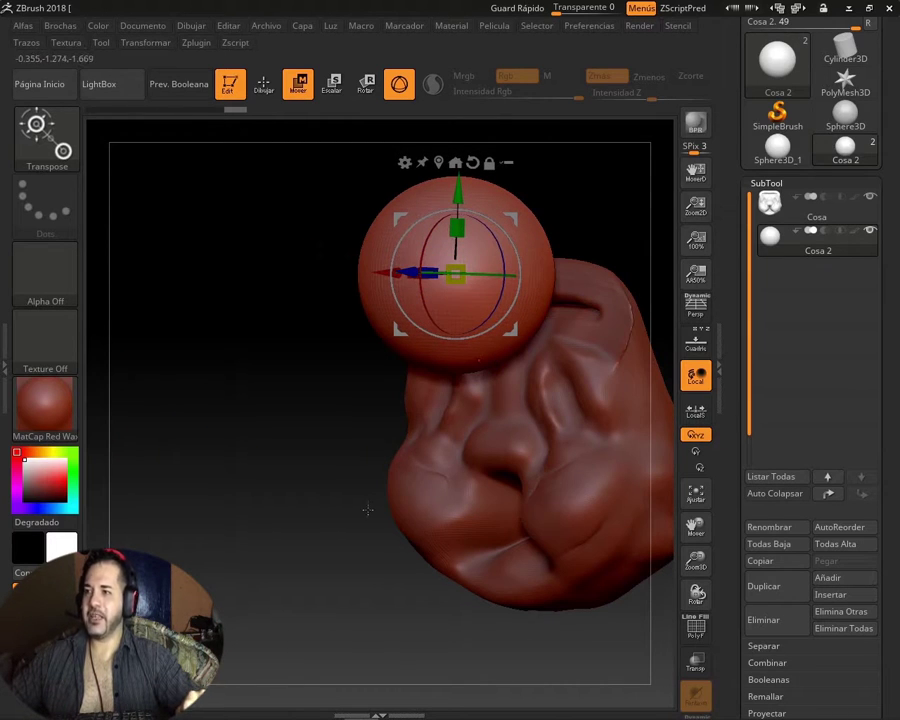
shift+drag(368, 508, 327, 516)
drag(616, 655, 600, 640)
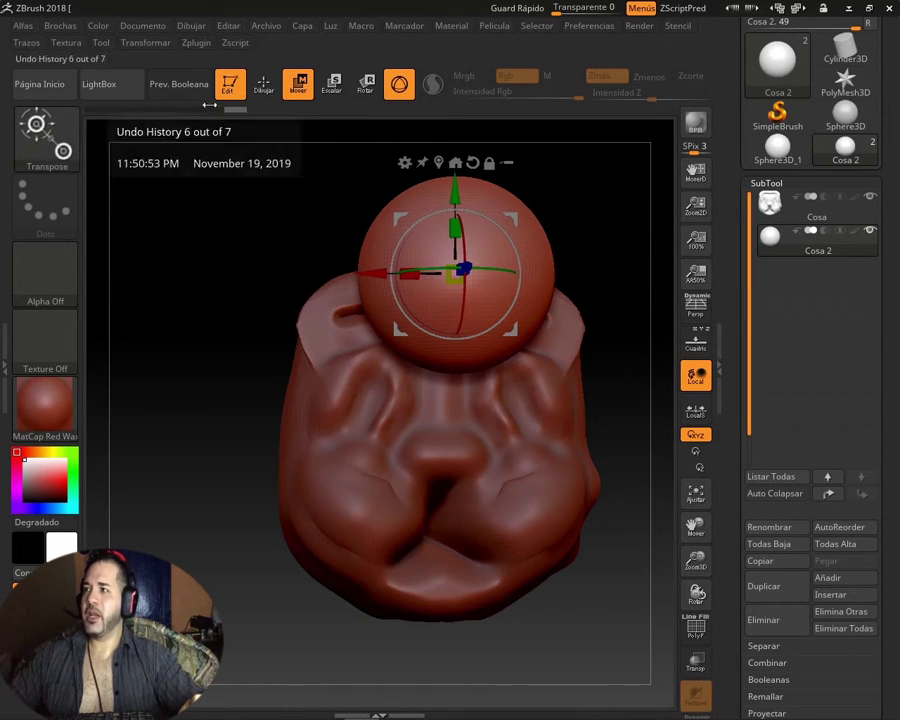
- Switch to Draw mode and select the Move Topological brush
click(254, 86)
click(42, 105)
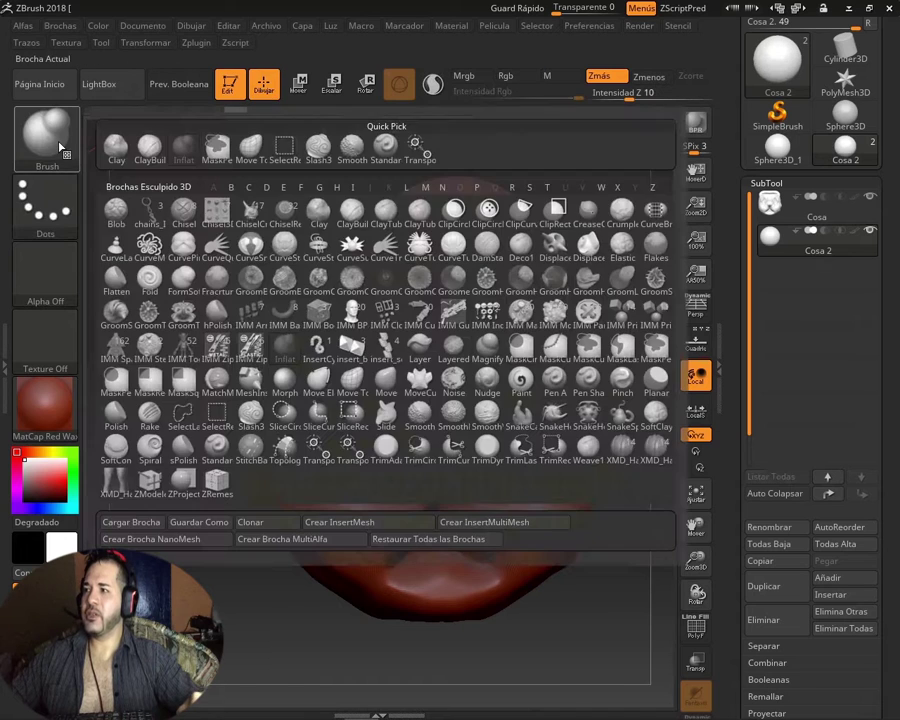
click(45, 135)
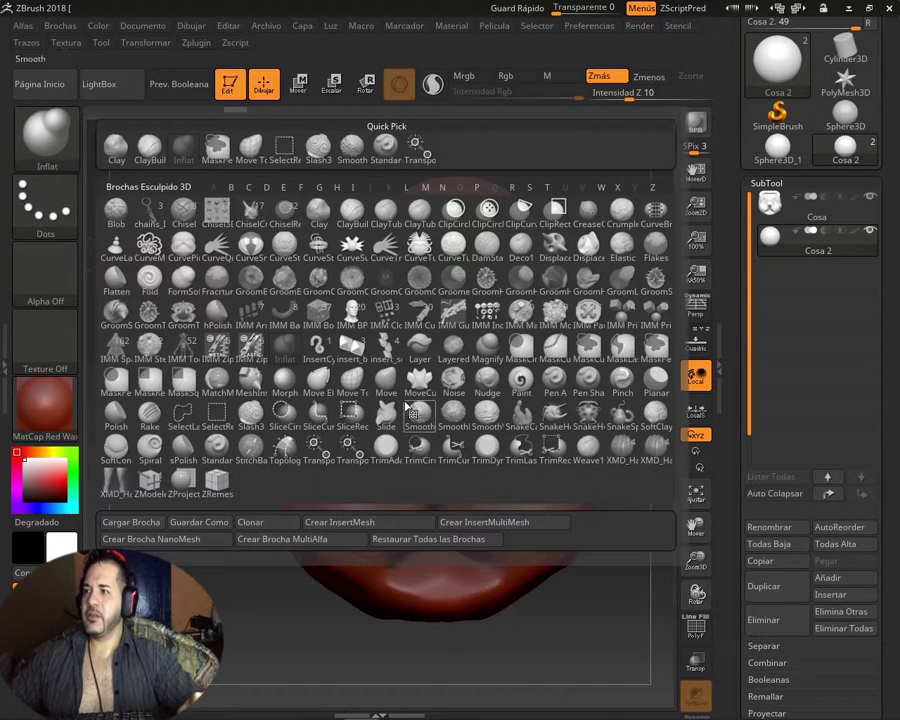
click(352, 385)
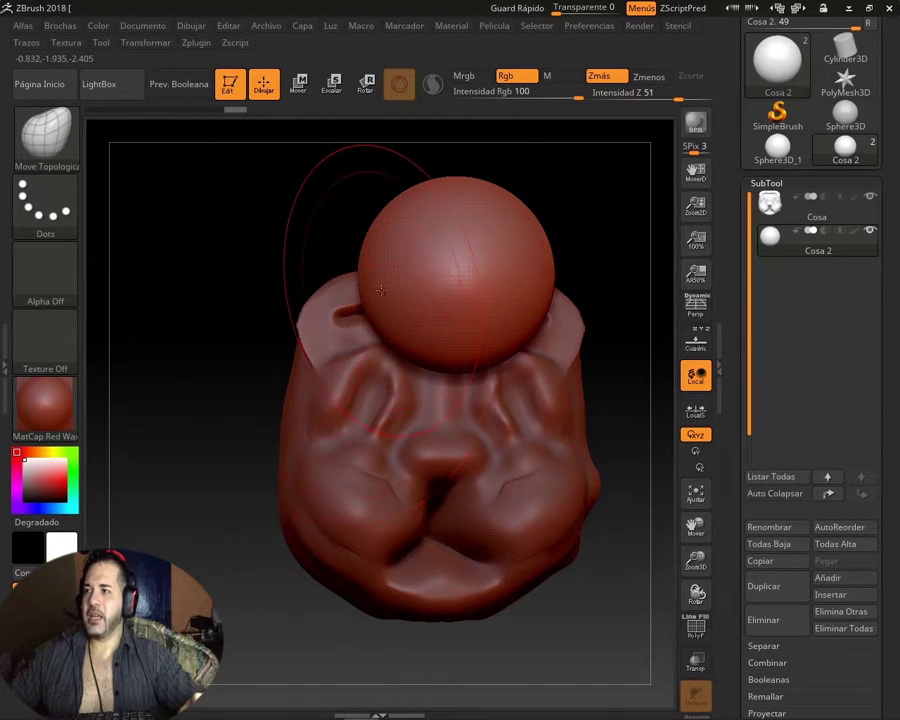
- Pull the sphere into a tall pointed dome over the body, then view it front-on
drag(355, 305, 338, 322)
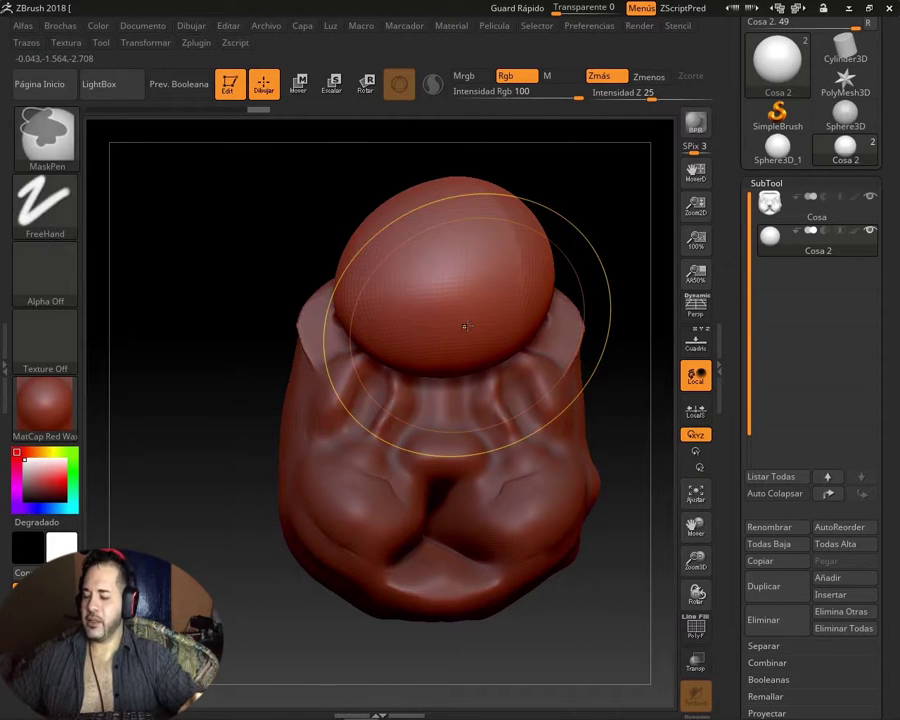
key(ctrl+z)
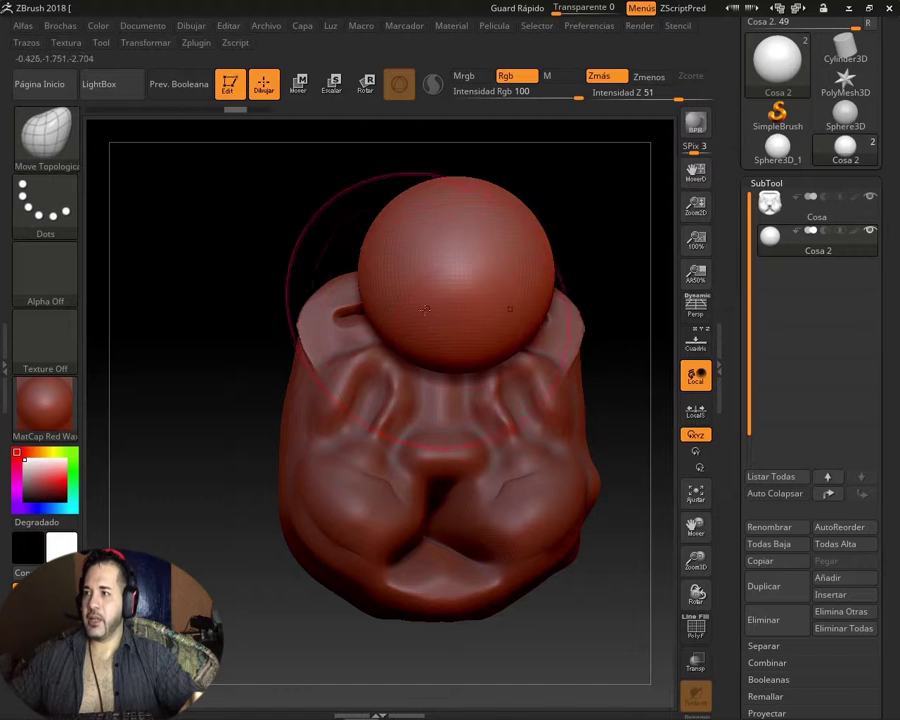
drag(330, 230, 270, 374)
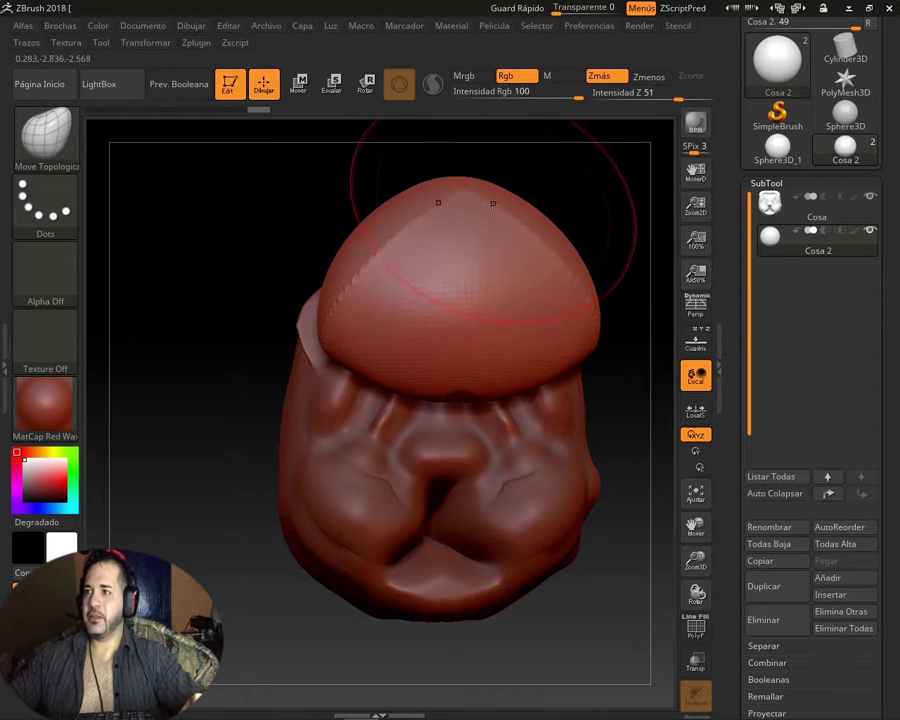
drag(445, 195, 445, 140)
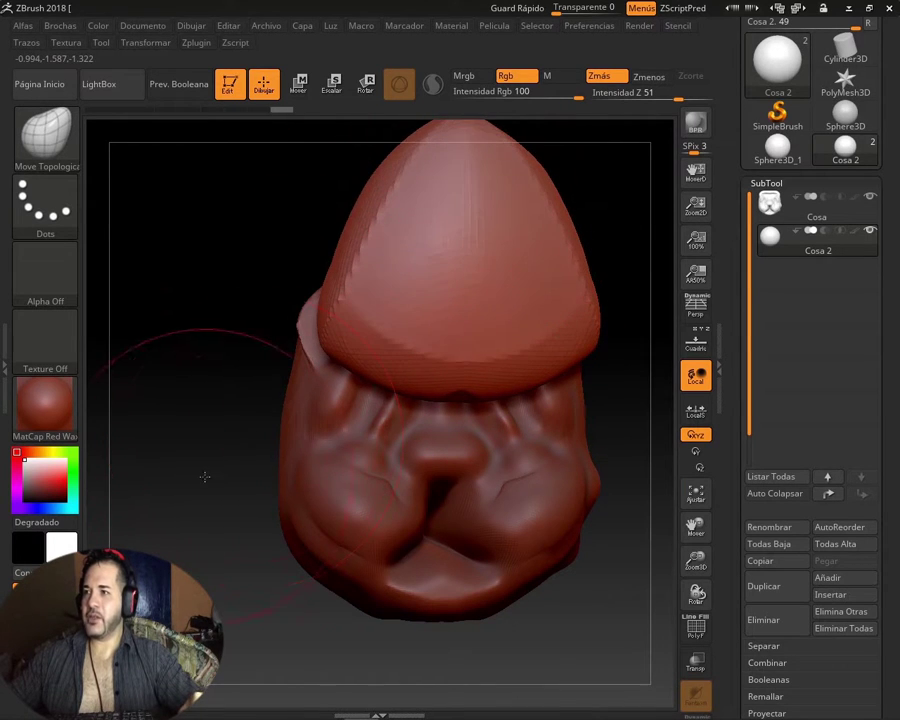
drag(205, 474, 343, 341)
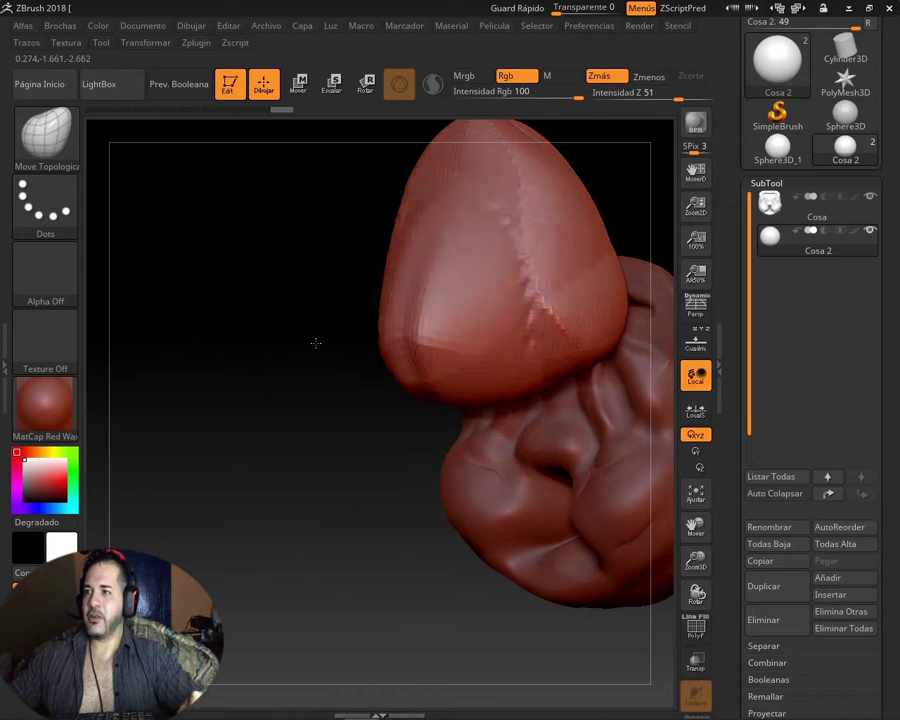
drag(367, 463, 700, 400)
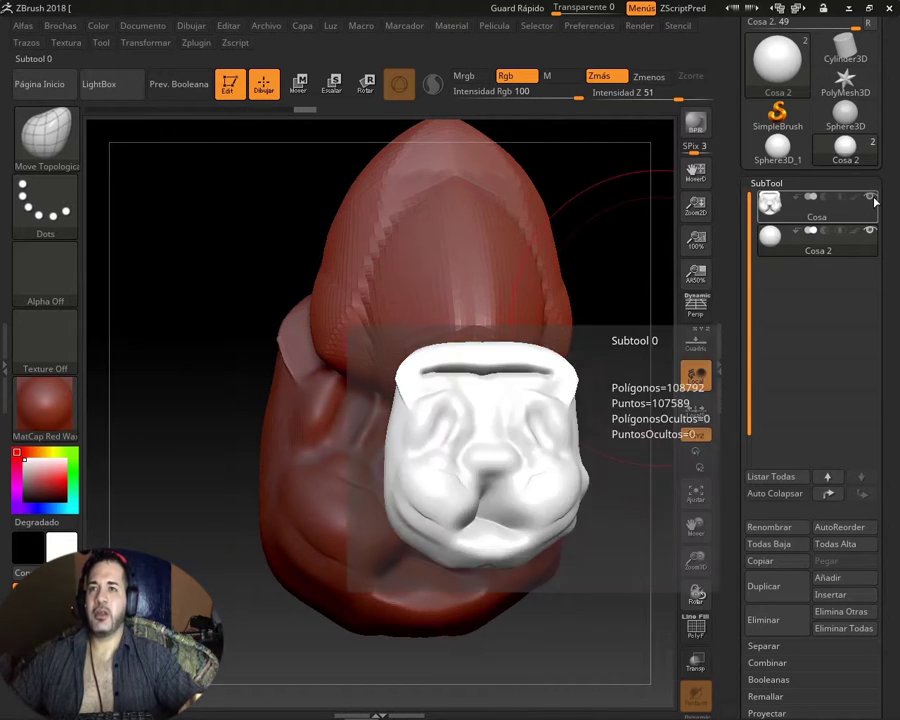
- Hide the Cosa body subtool so only the cone shows, and orbit to a front view
click(870, 199)
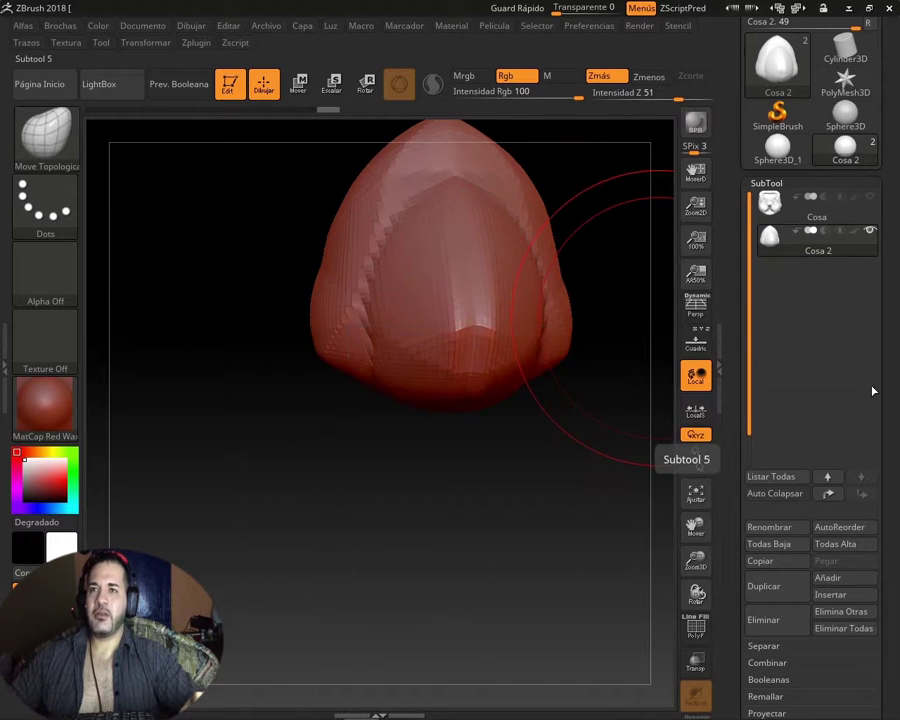
click(772, 236)
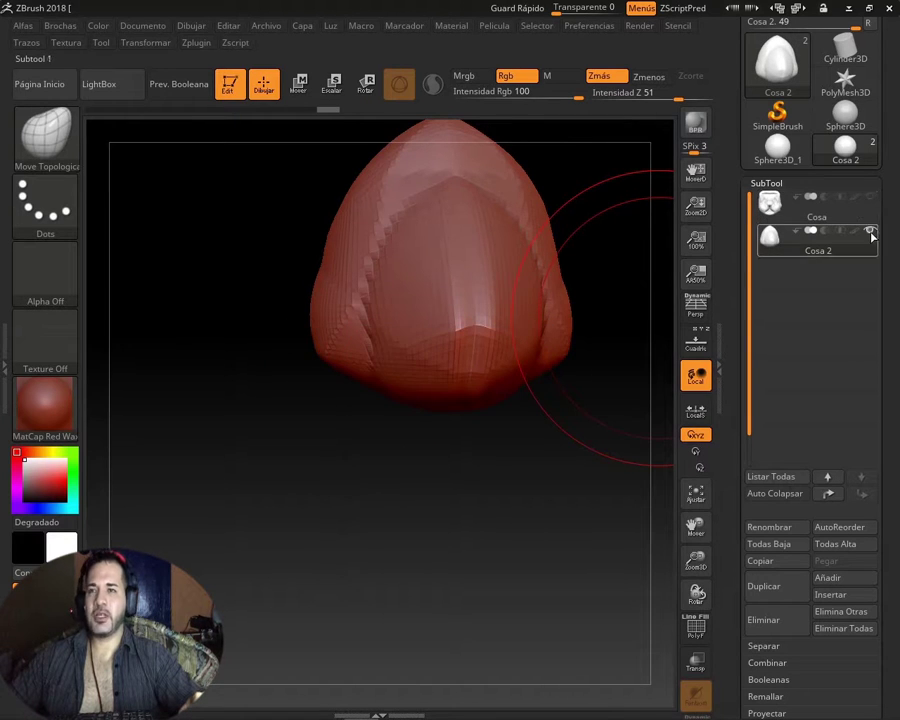
click(857, 197)
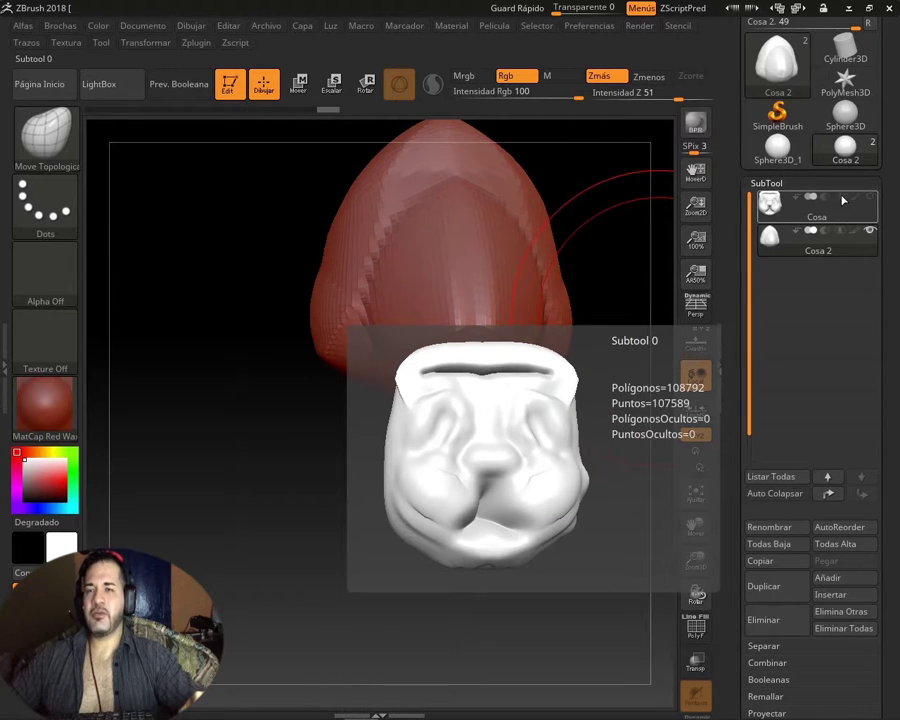
click(696, 375)
mouse_move(436, 490)
mouse_down()
mouse_move(509, 495)
mouse_move(434, 500)
mouse_move(488, 478)
mouse_up()
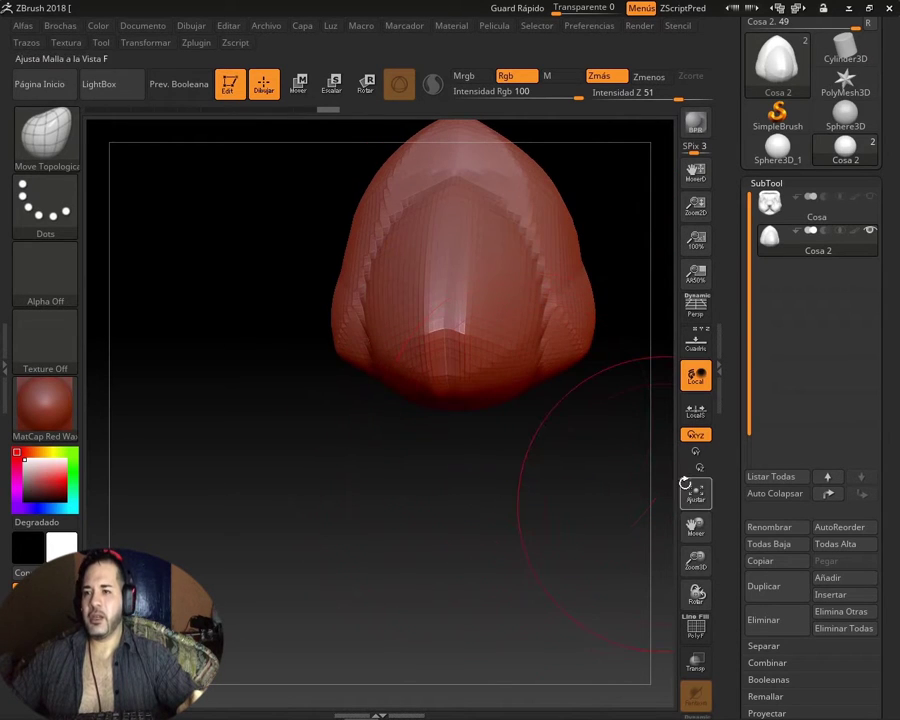
drag(694, 524, 620, 578)
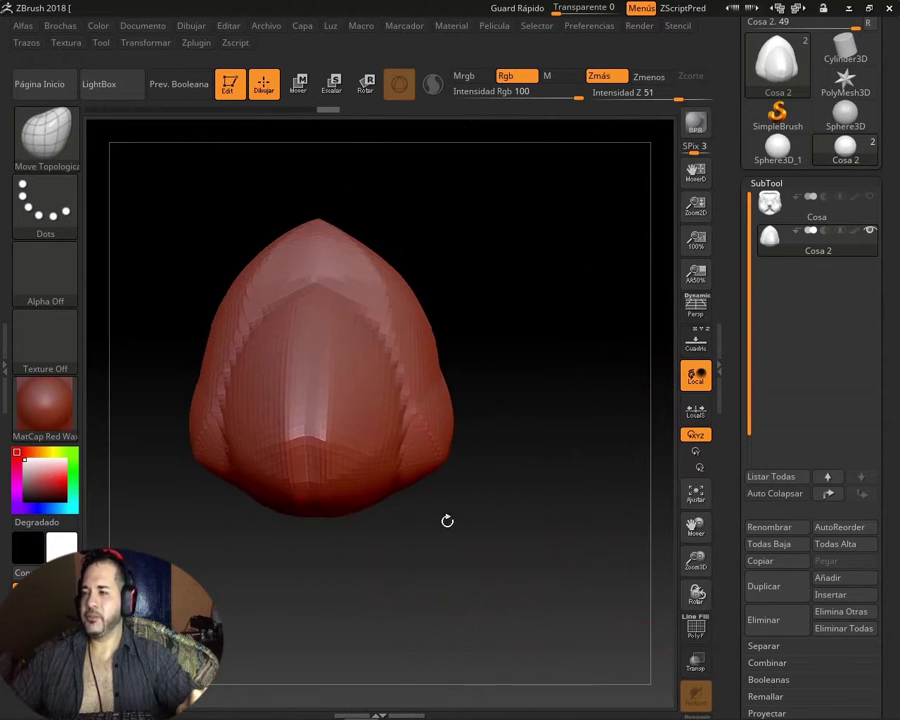
drag(447, 520, 514, 486)
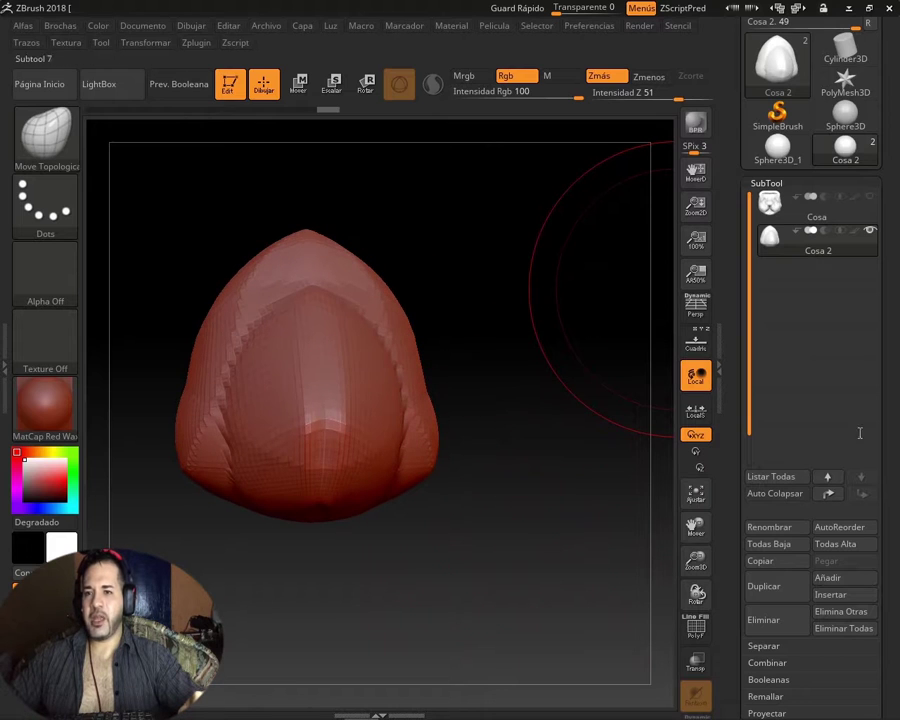
- Remesh the Cosa 2 cone with DynaMesh at resolution 128 under Tool > Geometry
scroll(800, 480, down, 3)
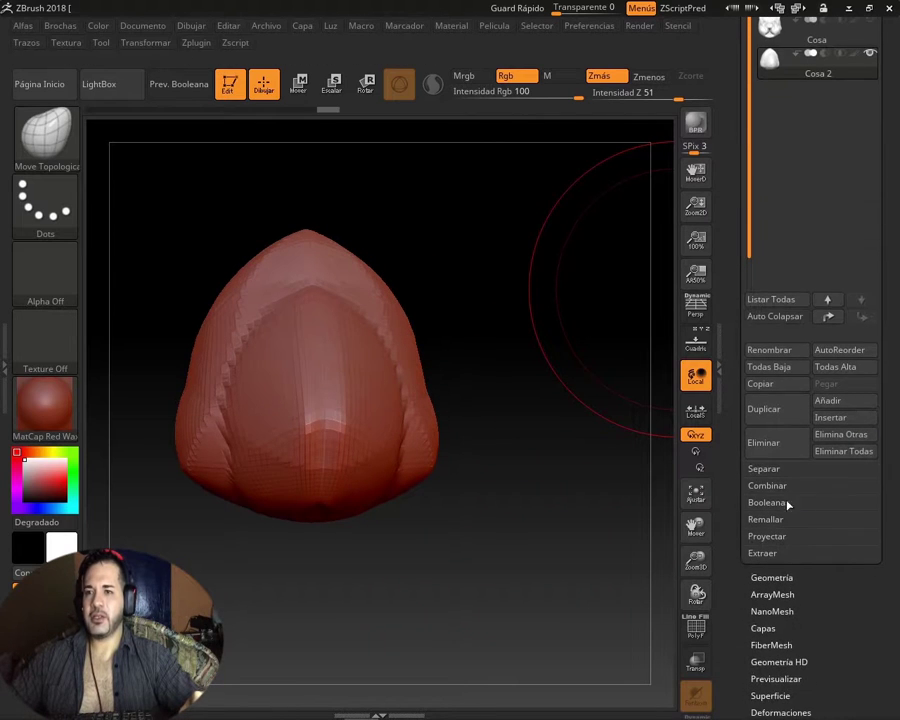
click(778, 577)
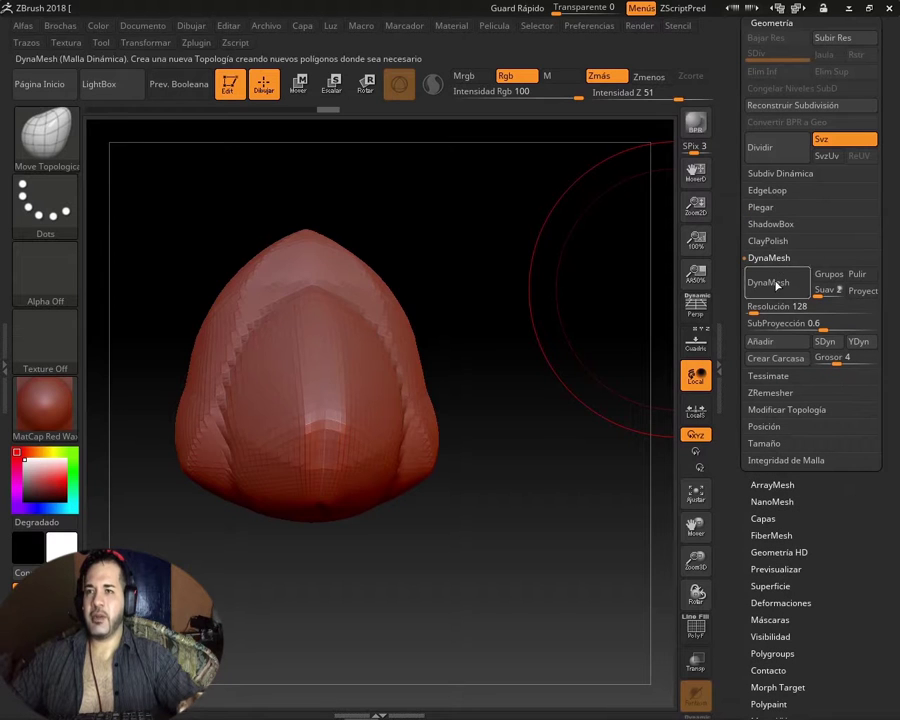
click(778, 284)
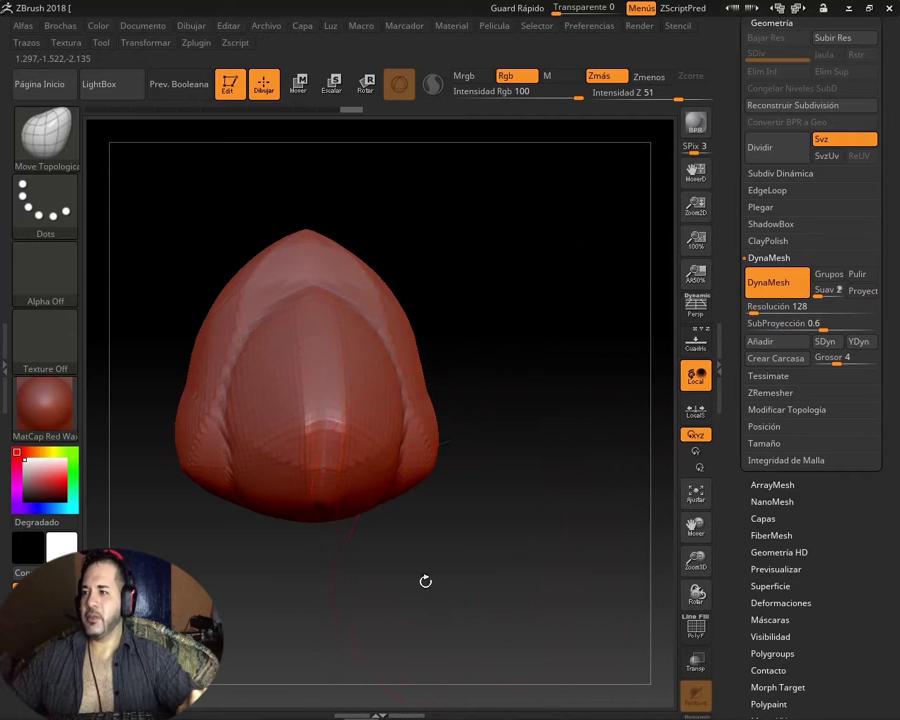
drag(425, 581, 458, 581)
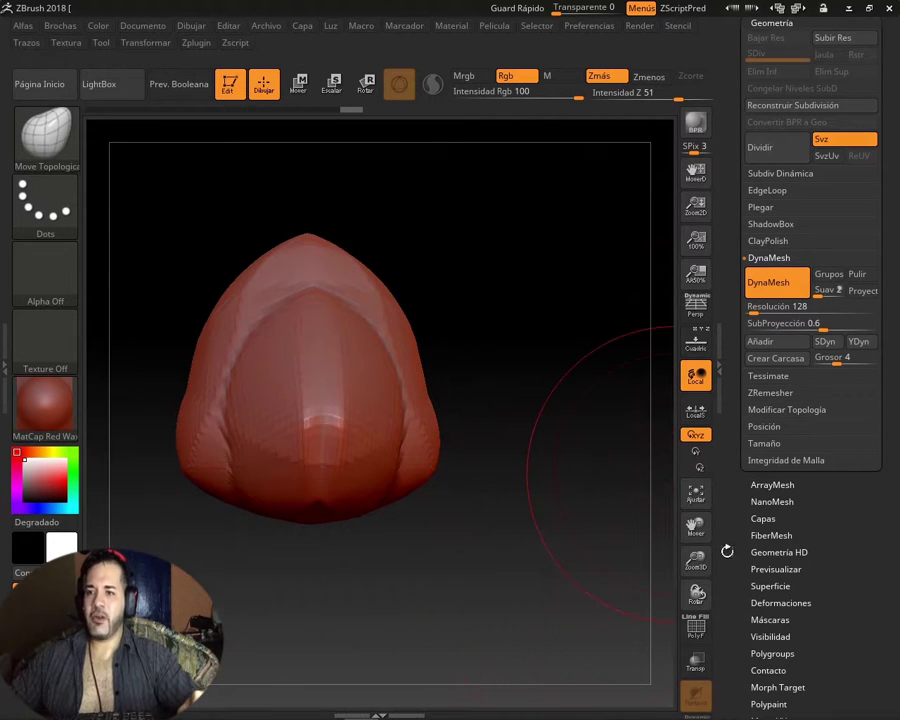
drag(705, 575, 734, 645)
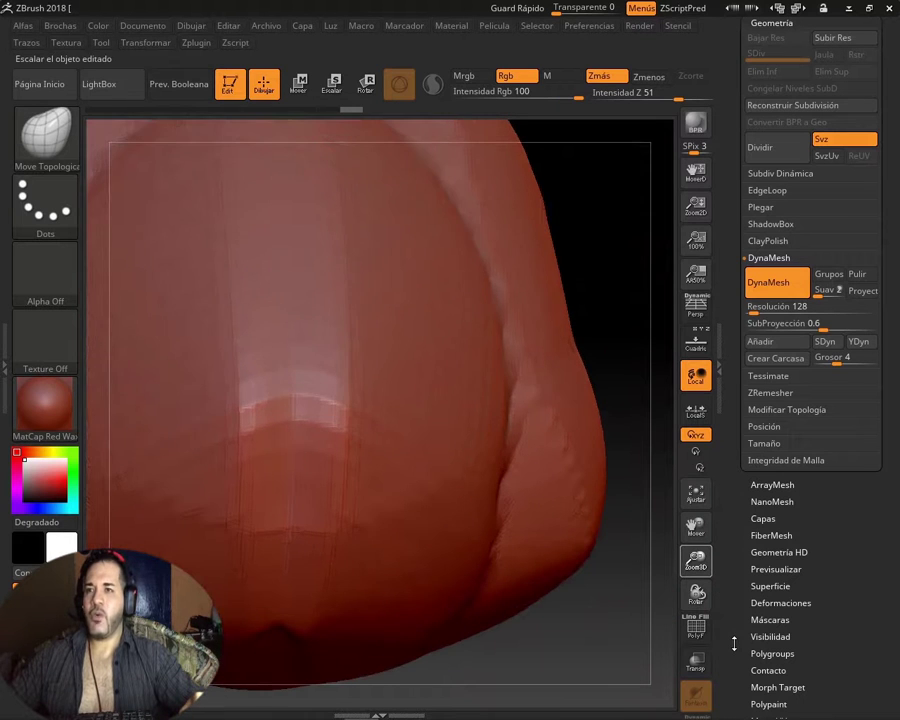
click(329, 112)
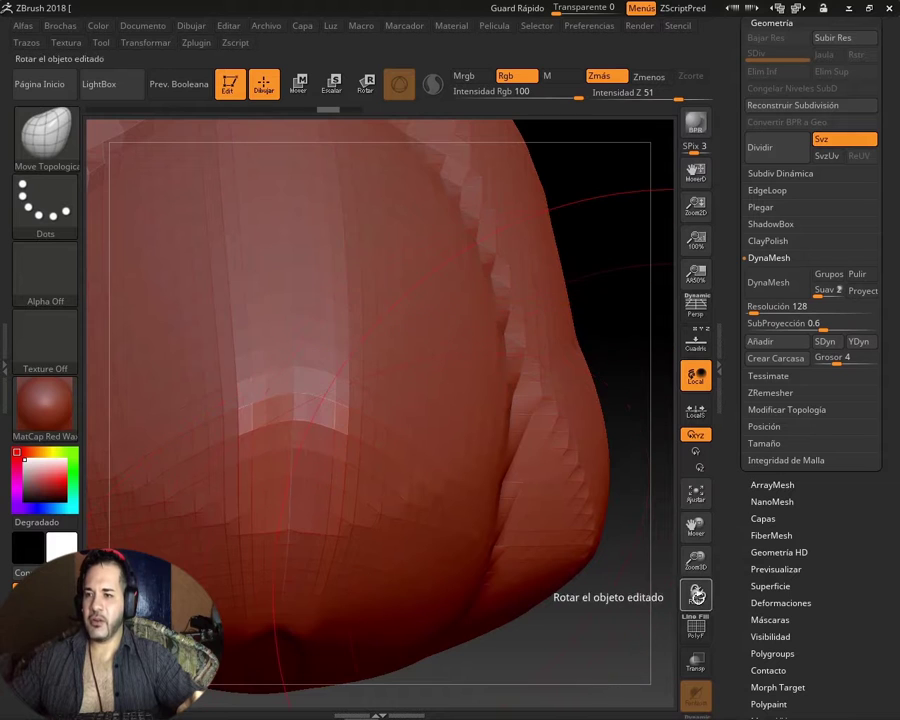
drag(694, 590, 695, 583)
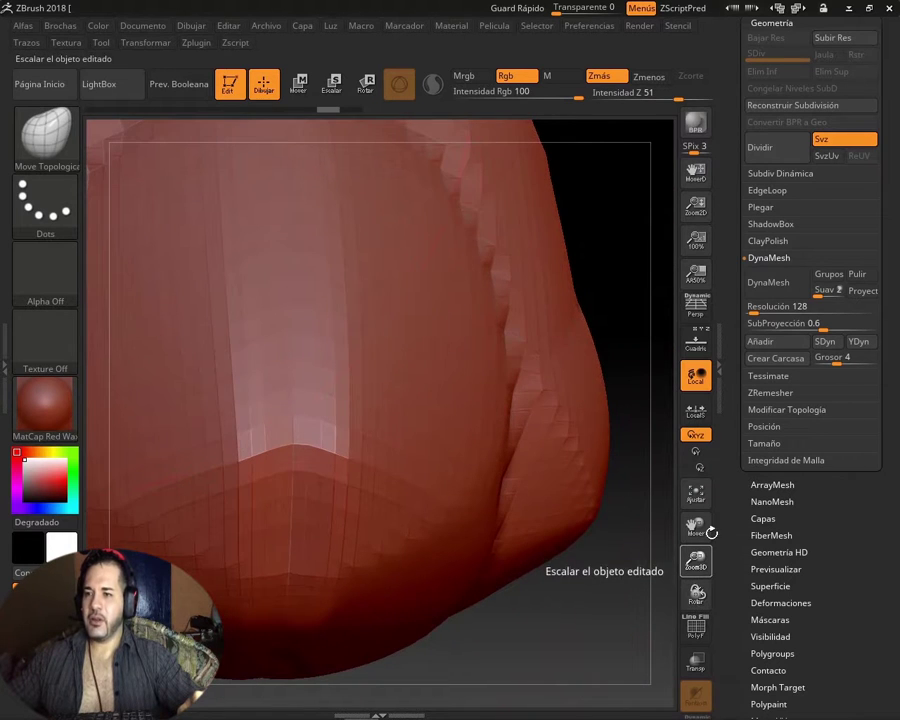
drag(711, 533, 700, 555)
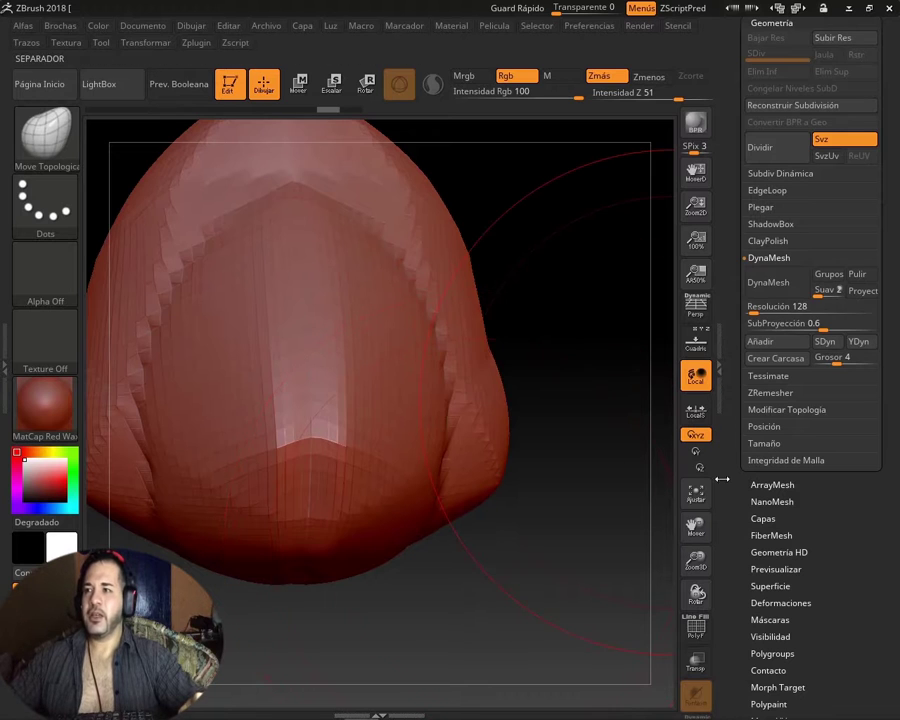
click(758, 305)
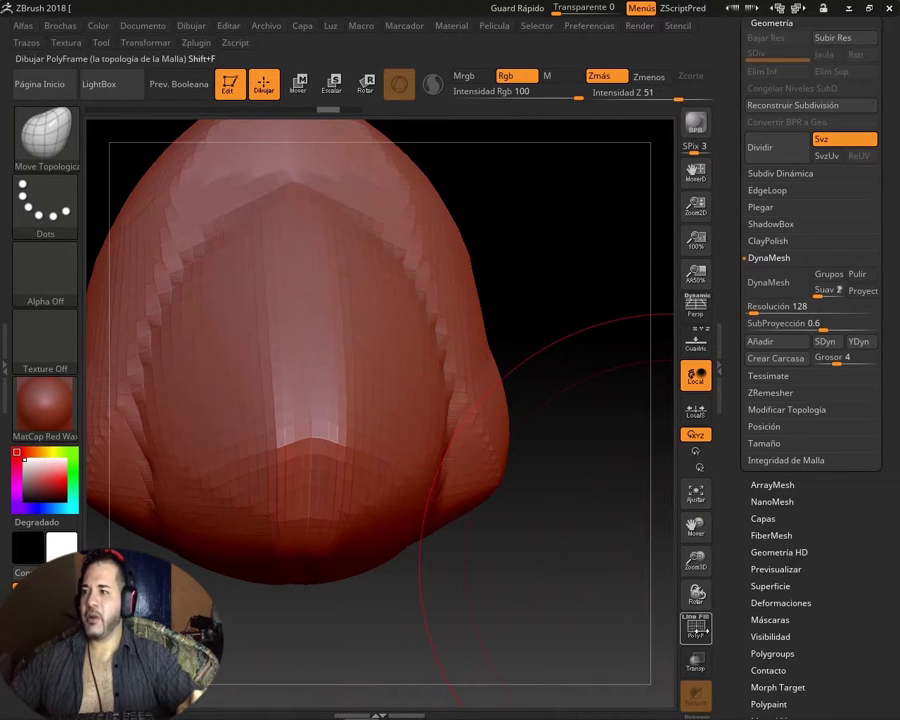
- Turn on PolyF and zoom in close on the mesh's polygon wireframe
click(696, 625)
drag(424, 549, 368, 434)
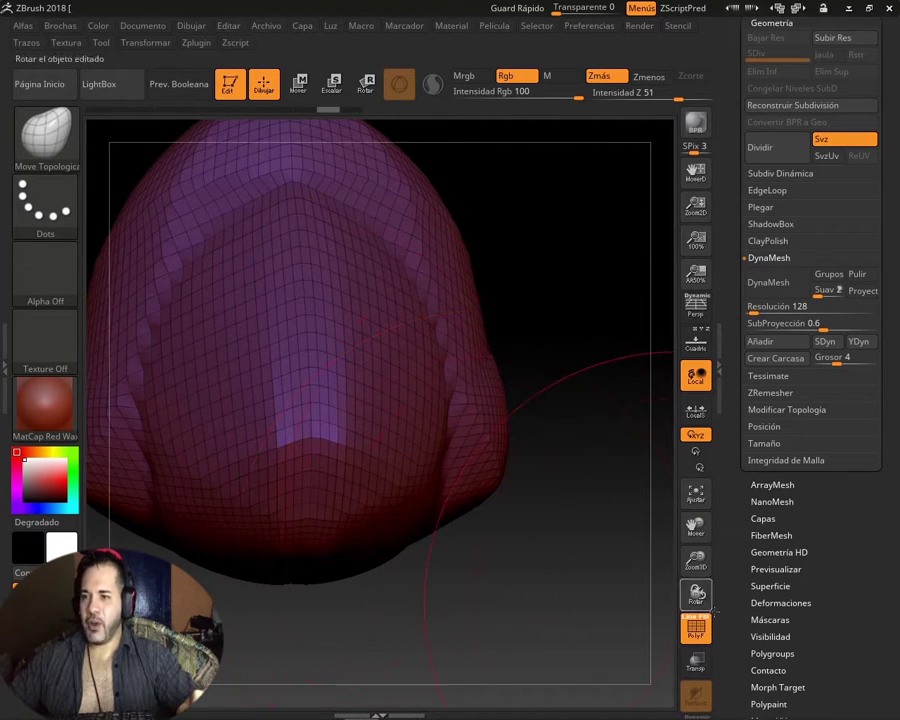
drag(694, 563, 396, 484)
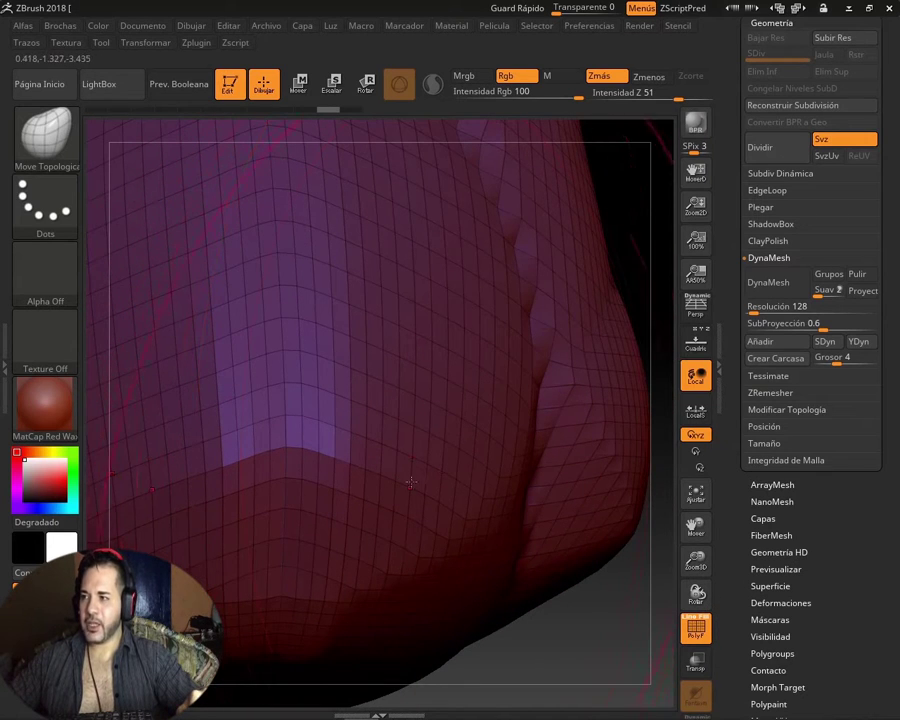
drag(396, 484, 372, 437)
mouse_move(372, 437)
right_down()
mouse_move(483, 533)
mouse_move(492, 580)
mouse_move(487, 570)
right_up()
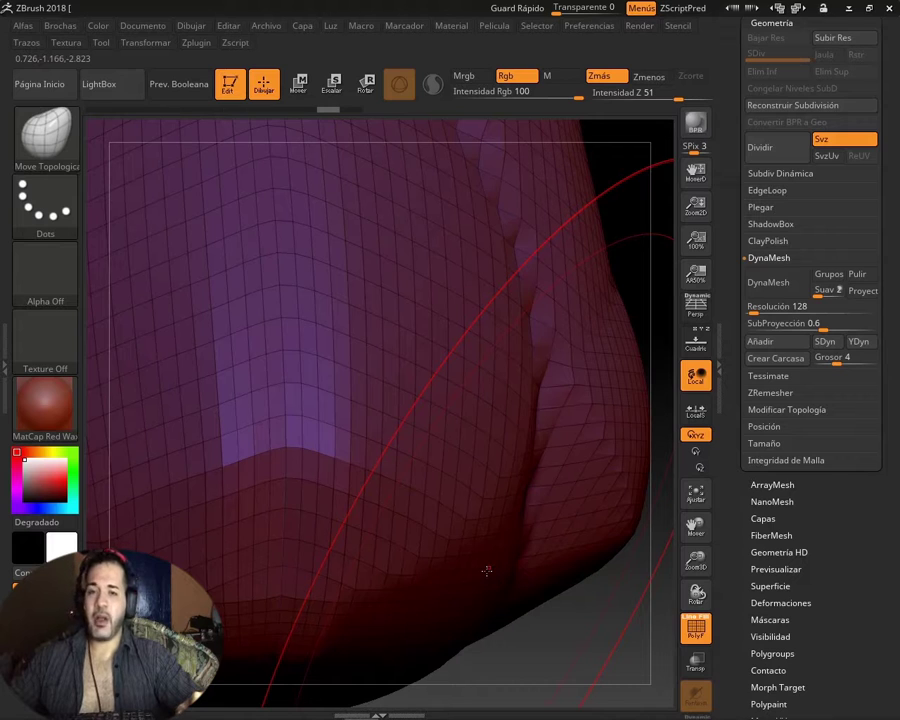
right_drag(487, 570, 492, 564)
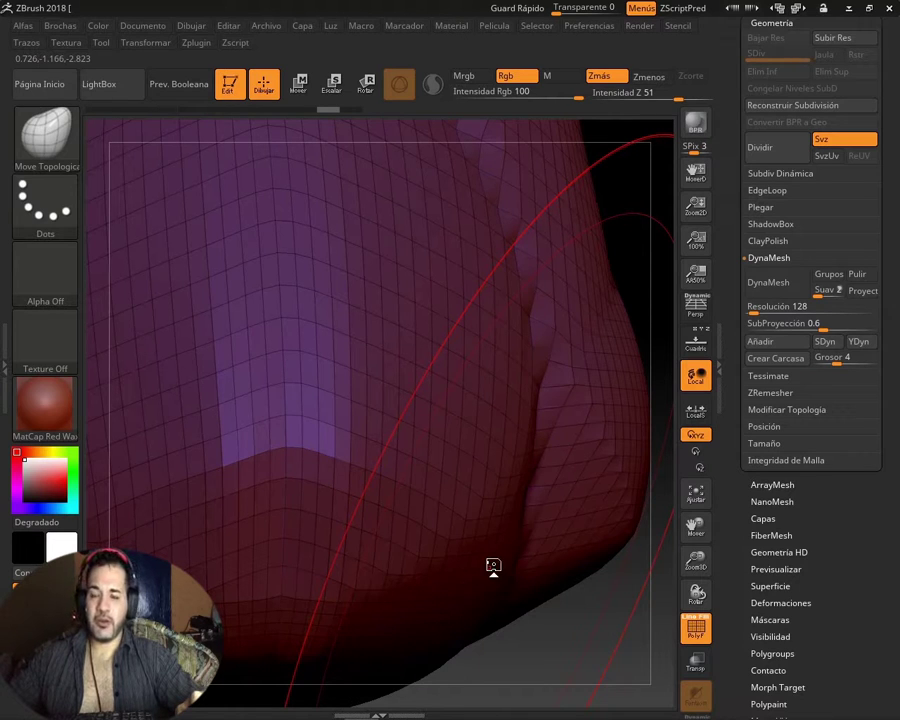
- Orbit and zoom out around the mesh to inspect its dense DynaMesh grid
right_drag(493, 566, 487, 566)
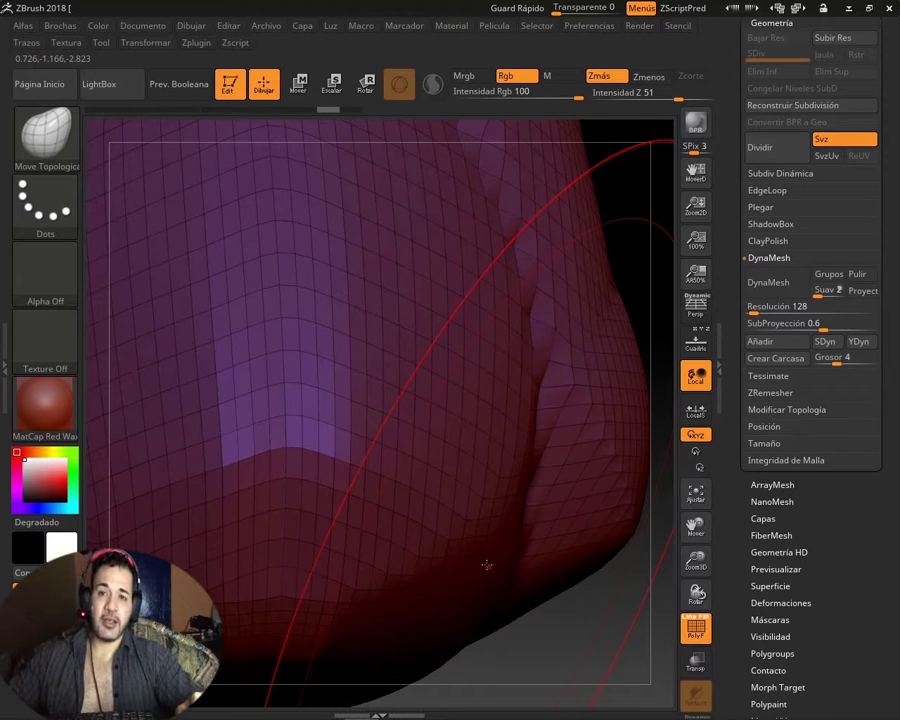
mouse_move(487, 566)
right_down()
mouse_move(474, 561)
mouse_move(536, 556)
right_up()
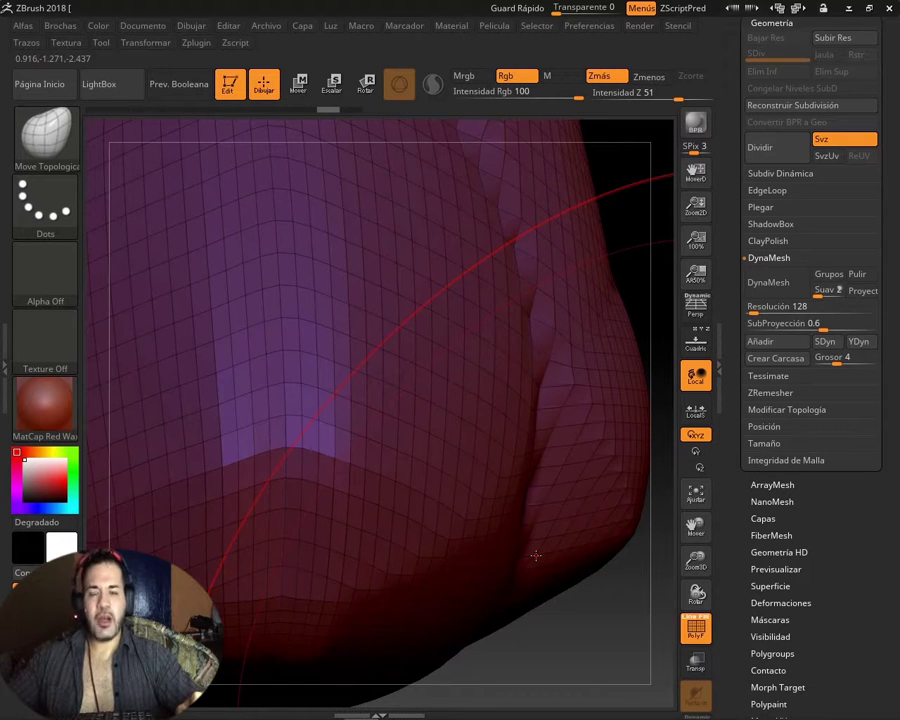
right_drag(536, 556, 539, 552)
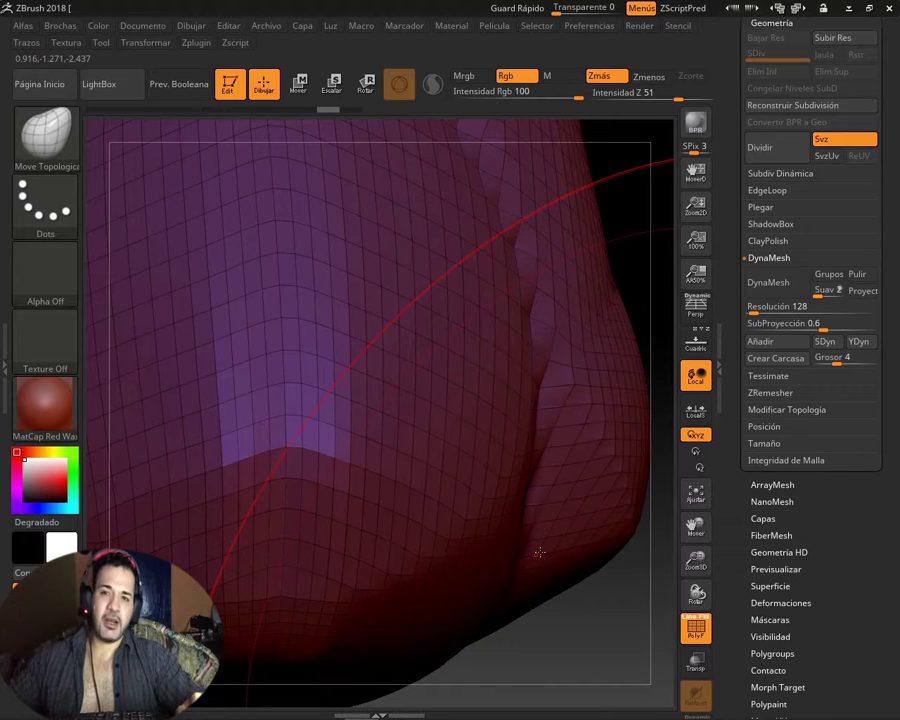
mouse_move(540, 553)
right_down()
mouse_move(581, 522)
mouse_move(625, 583)
mouse_move(547, 531)
mouse_move(620, 497)
right_up()
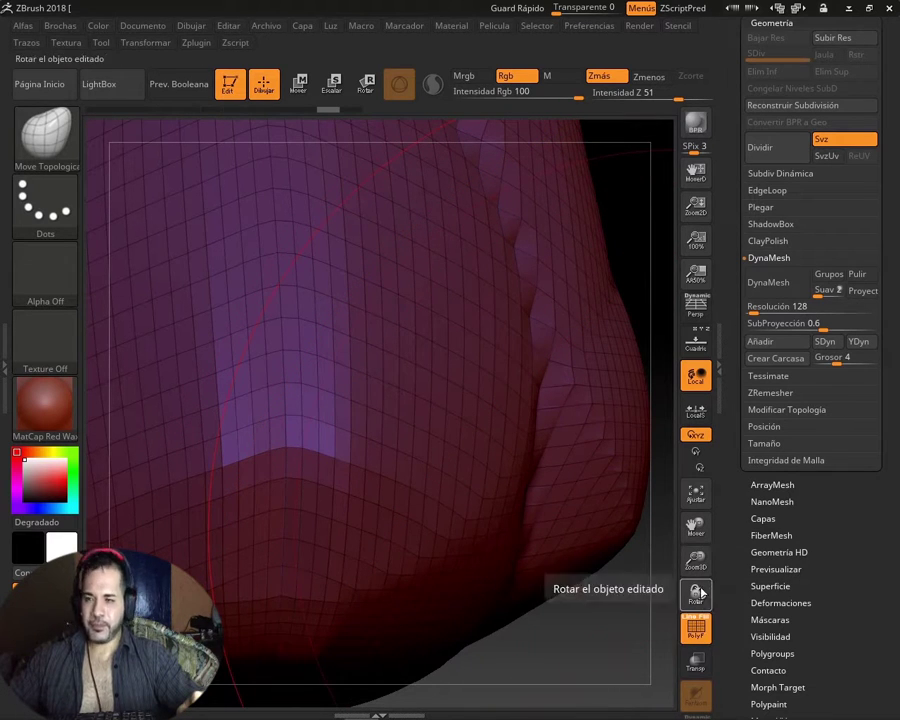
mouse_move(696, 558)
mouse_down()
mouse_move(703, 548)
mouse_move(518, 497)
mouse_up()
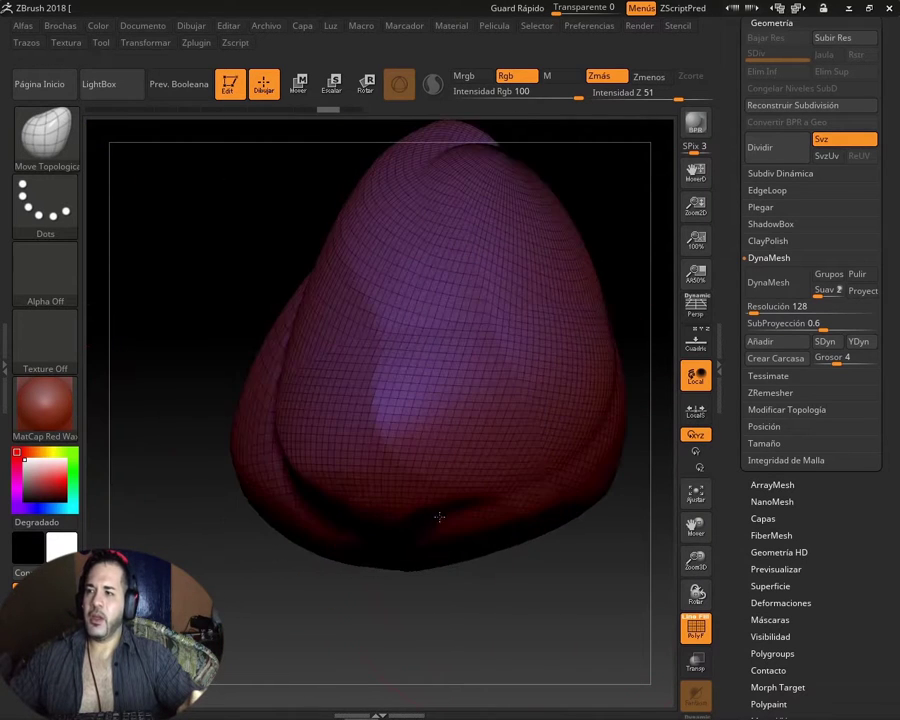
mouse_move(504, 512)
mouse_down()
mouse_move(542, 578)
mouse_move(534, 558)
mouse_up()
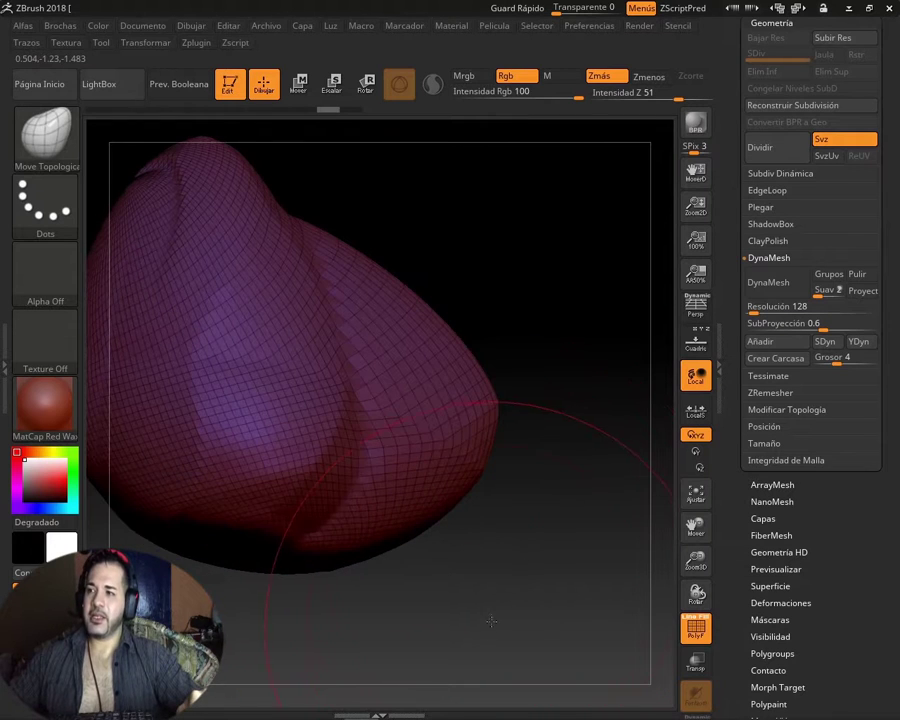
drag(491, 621, 506, 571)
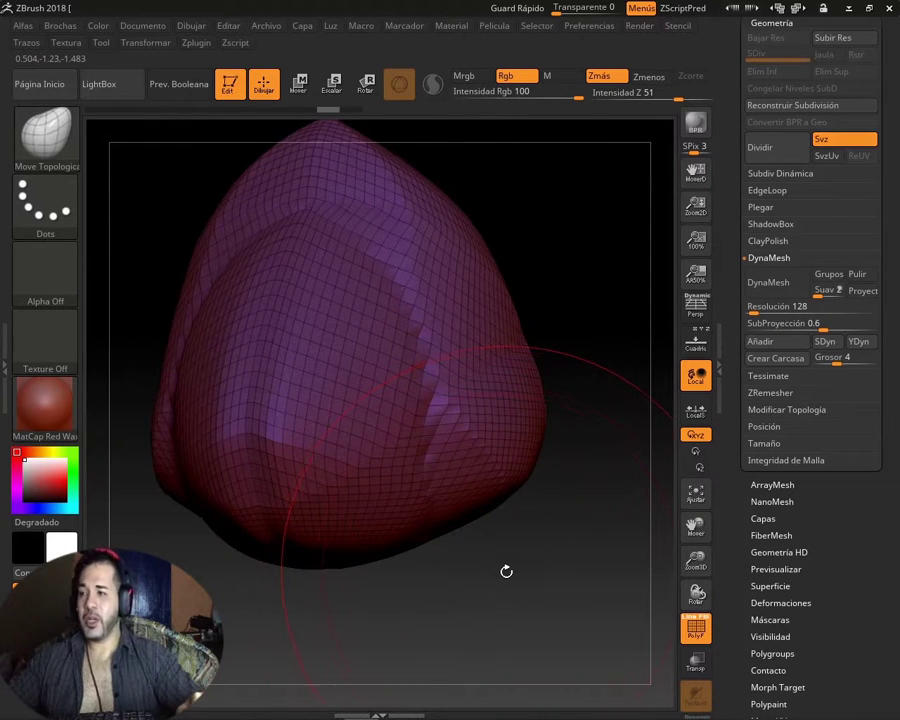
mouse_move(506, 571)
mouse_down()
mouse_move(435, 578)
mouse_move(508, 566)
mouse_up()
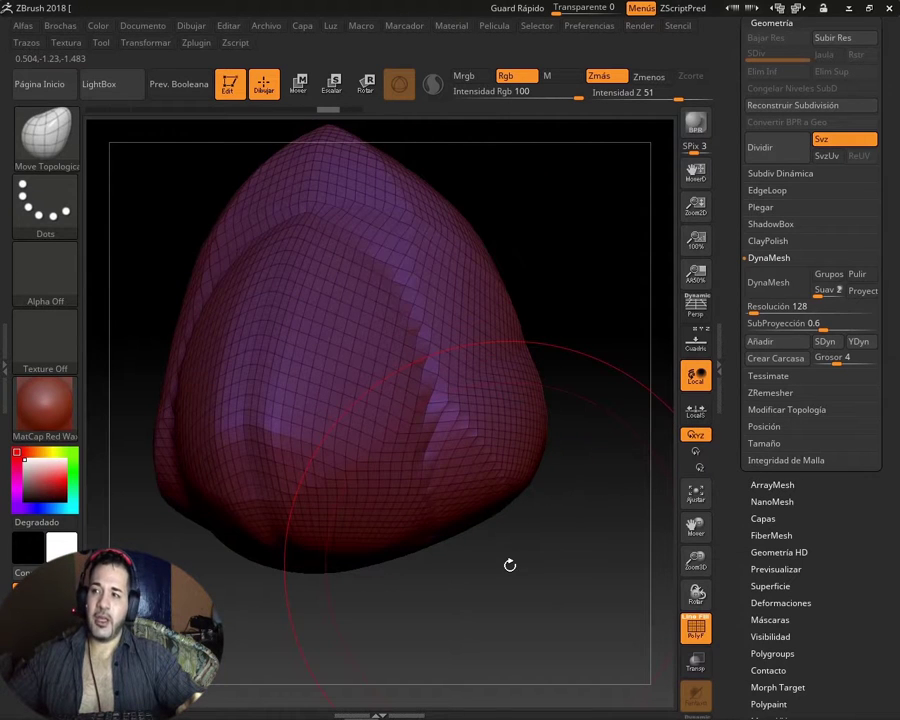
drag(464, 588, 482, 582)
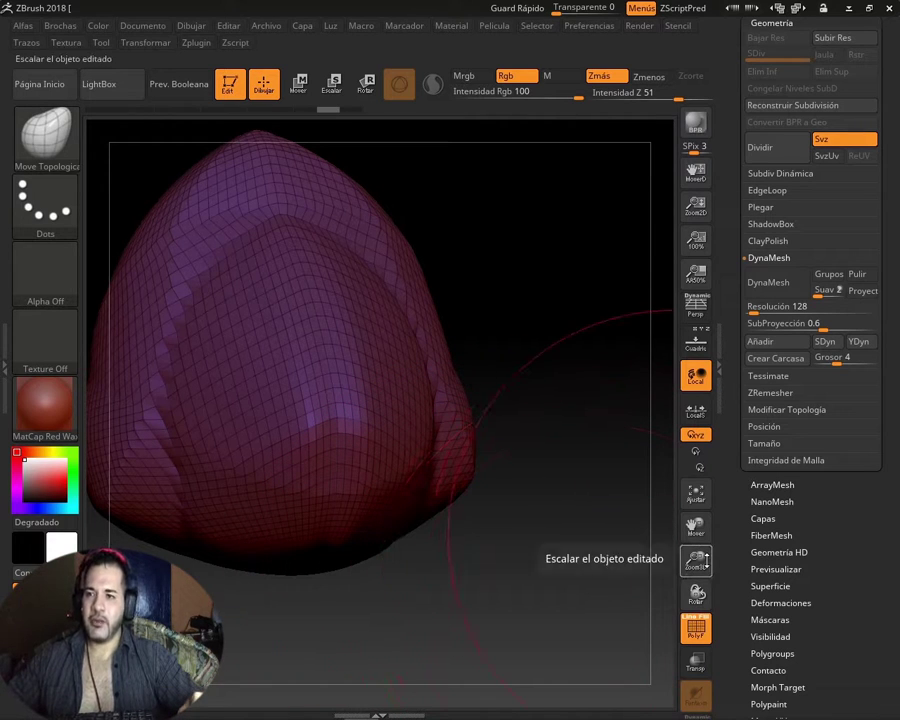
drag(697, 558, 714, 513)
mouse_move(560, 529)
mouse_down()
mouse_move(527, 511)
mouse_move(482, 563)
mouse_move(533, 561)
mouse_up()
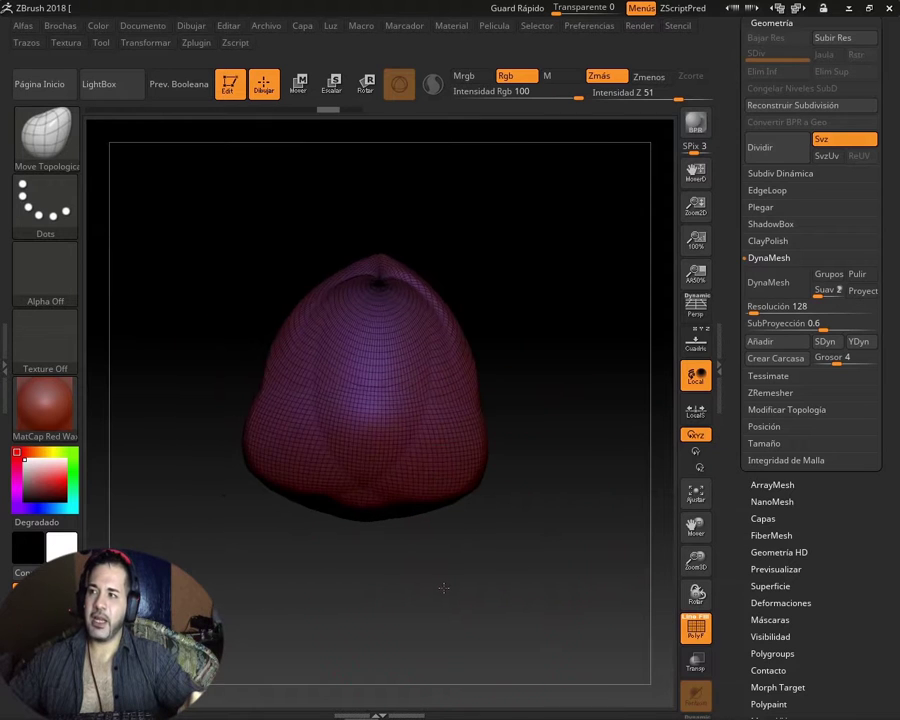
mouse_move(443, 588)
mouse_down()
mouse_move(538, 580)
mouse_move(478, 585)
mouse_move(519, 568)
mouse_up()
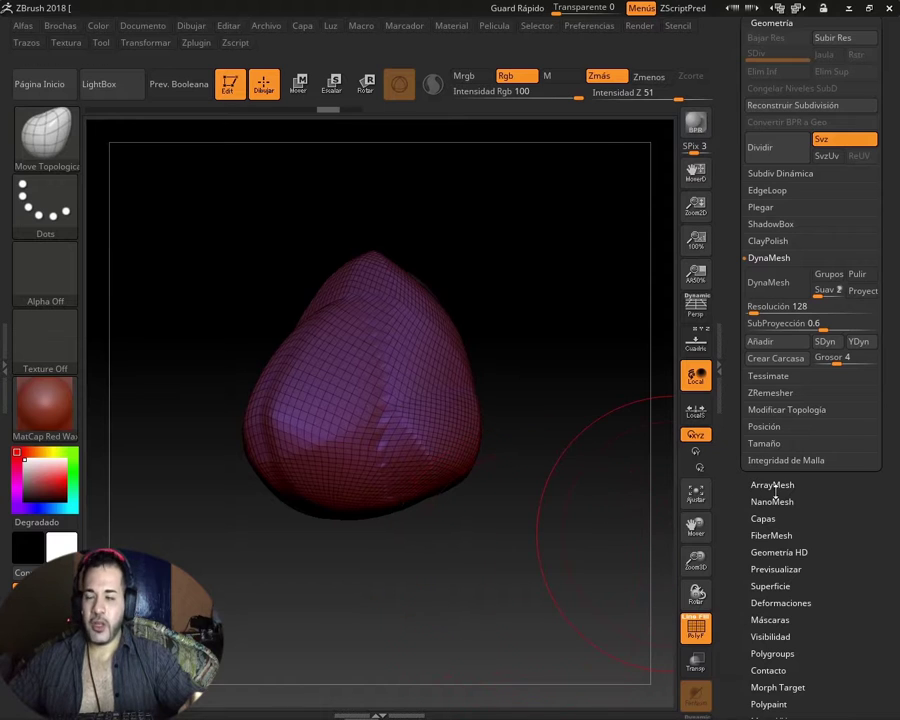
drag(482, 553, 558, 543)
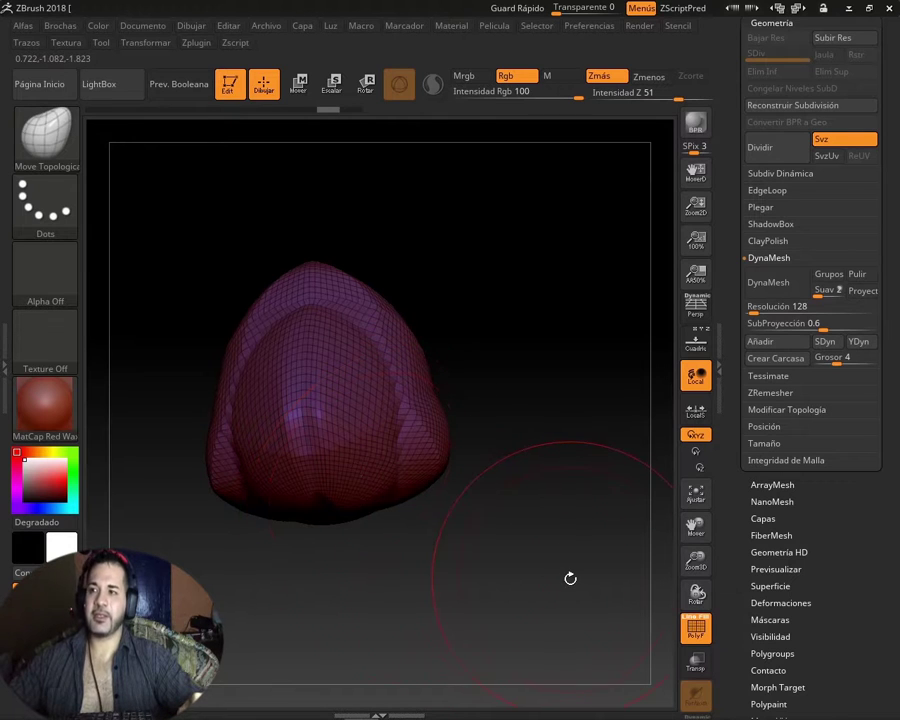
drag(697, 558, 715, 594)
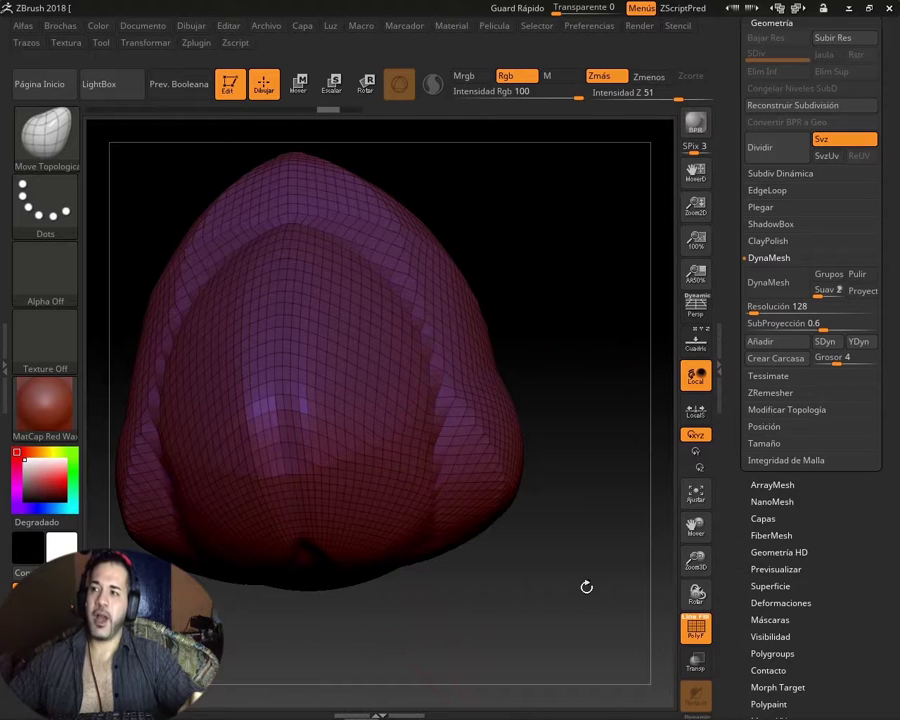
drag(585, 587, 530, 558)
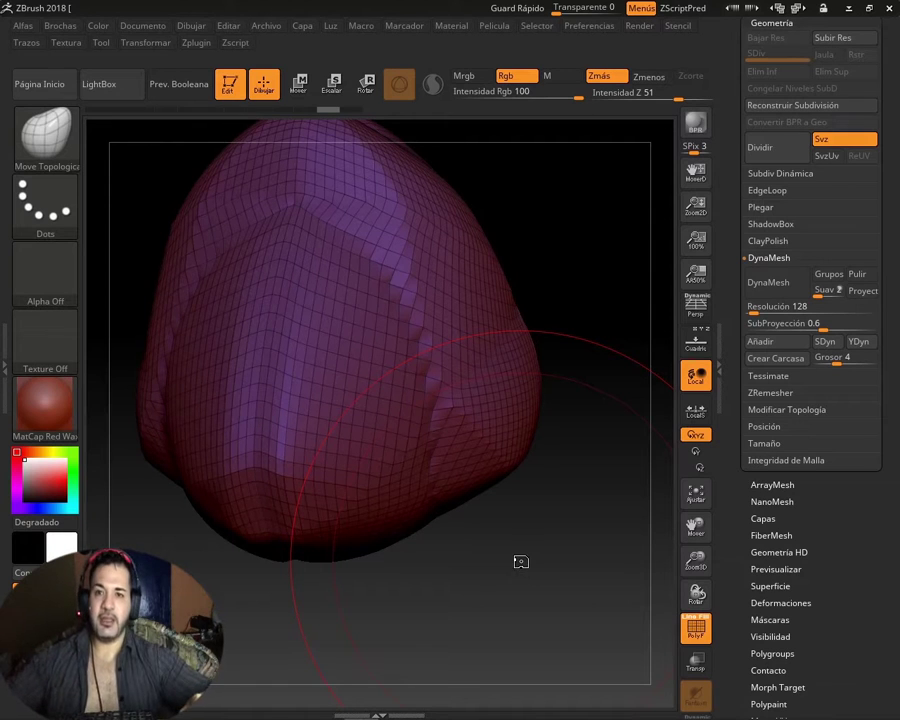
drag(518, 560, 611, 612)
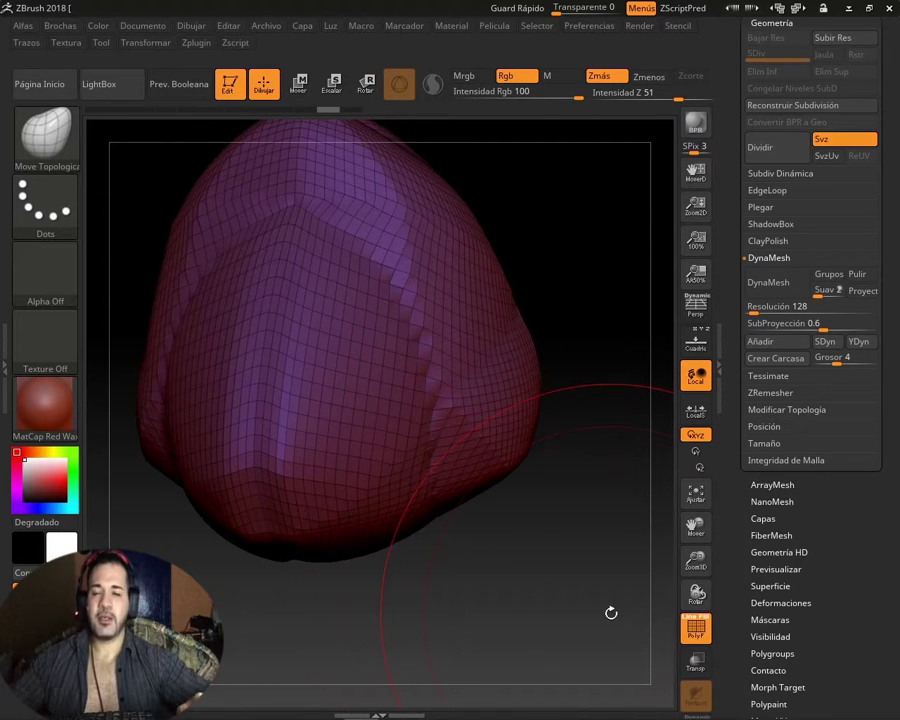
drag(611, 612, 543, 587)
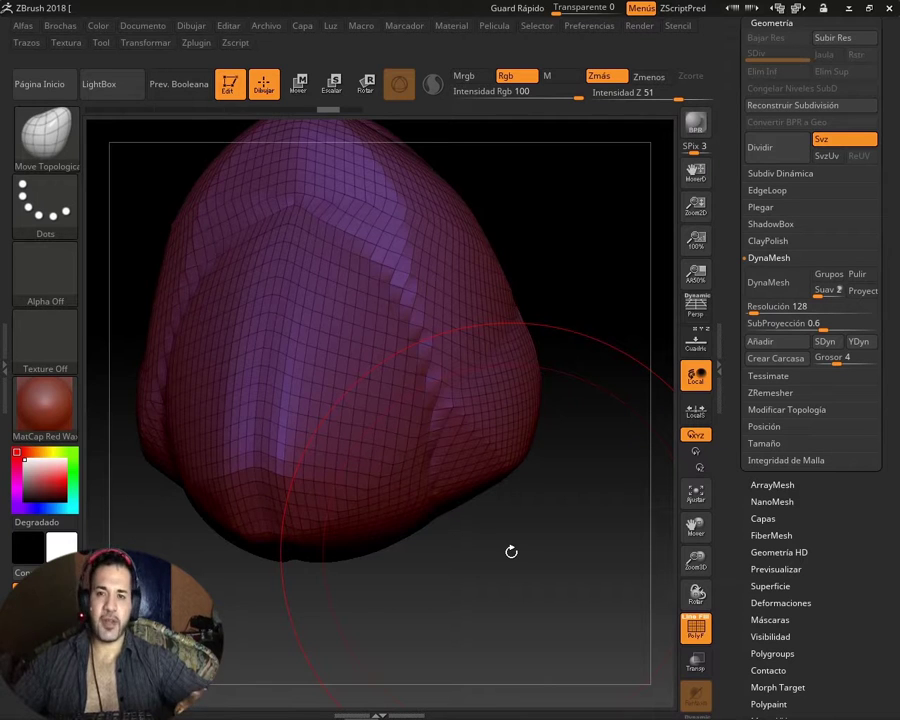
drag(511, 551, 566, 530)
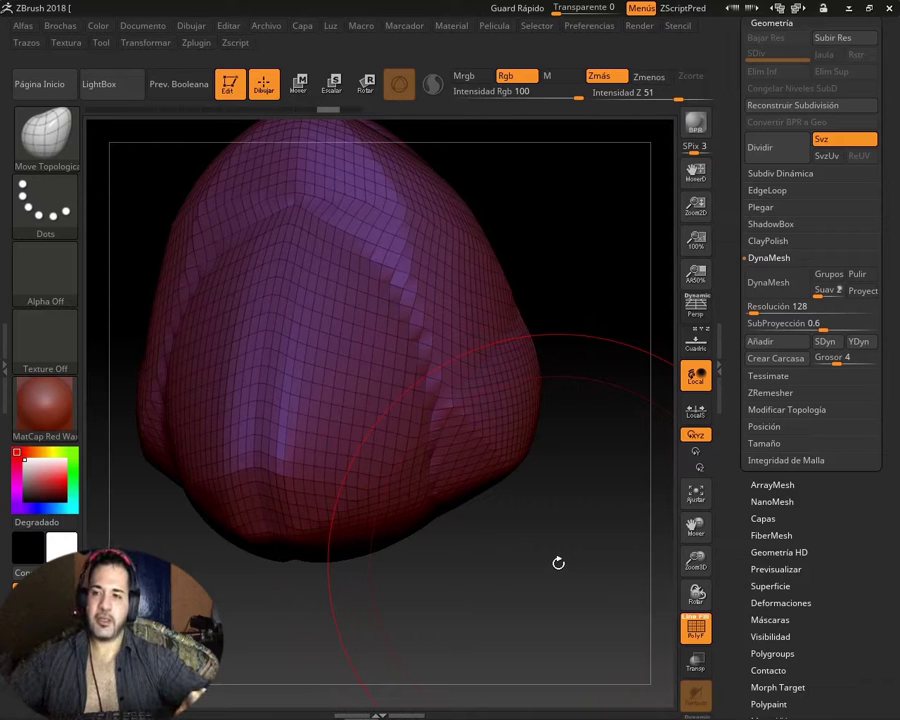
drag(586, 572, 602, 544)
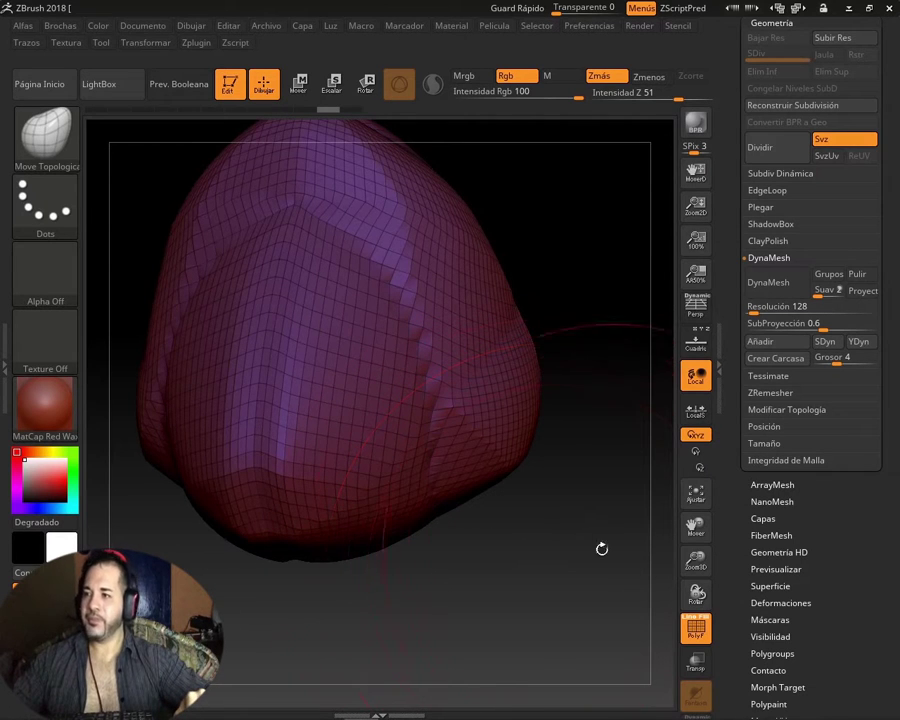
mouse_move(538, 562)
mouse_down()
mouse_move(492, 564)
mouse_move(473, 579)
mouse_up()
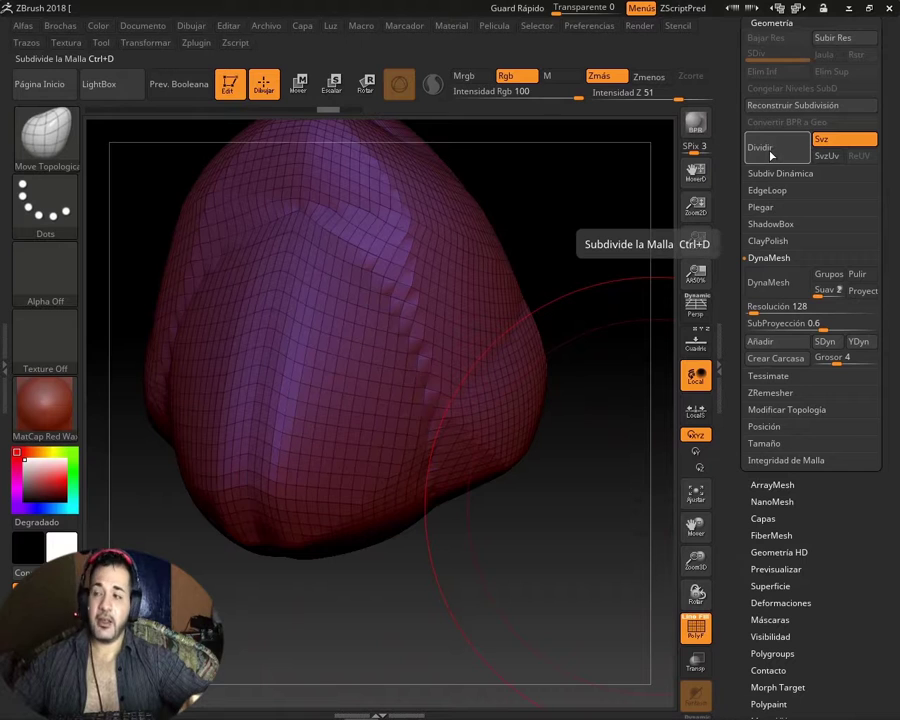
mouse_move(560, 335)
mouse_down()
mouse_move(532, 366)
mouse_move(391, 408)
mouse_up()
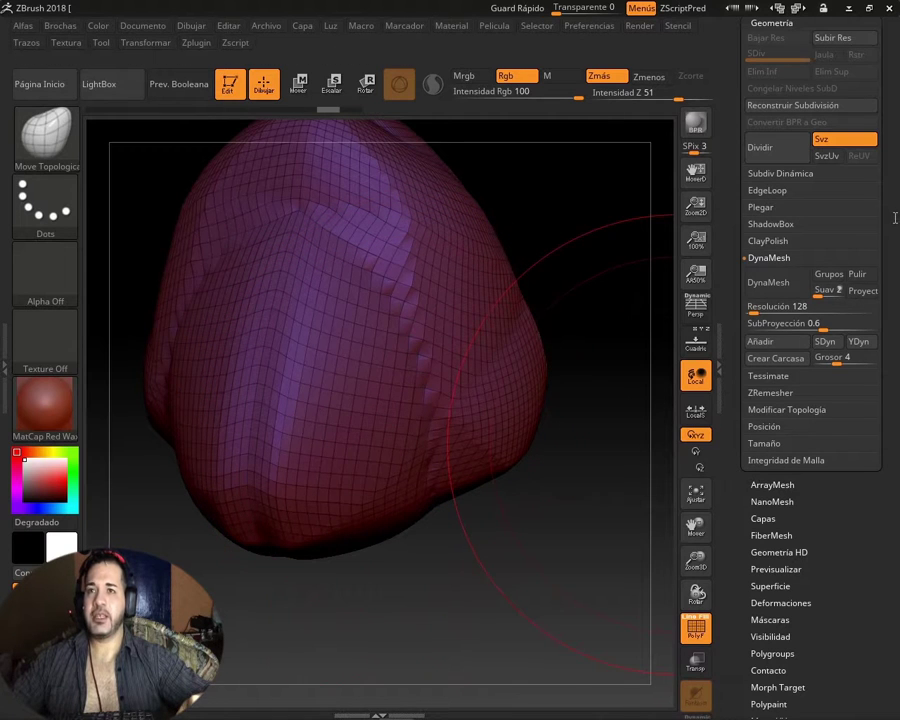
scroll(810, 300, up, 5)
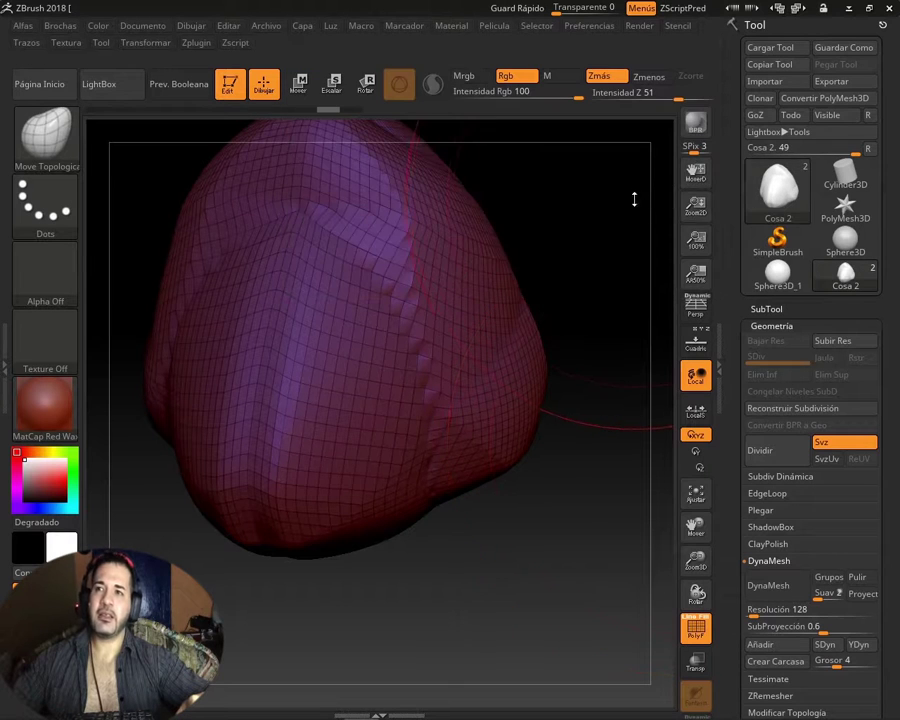
mouse_move(778, 241)
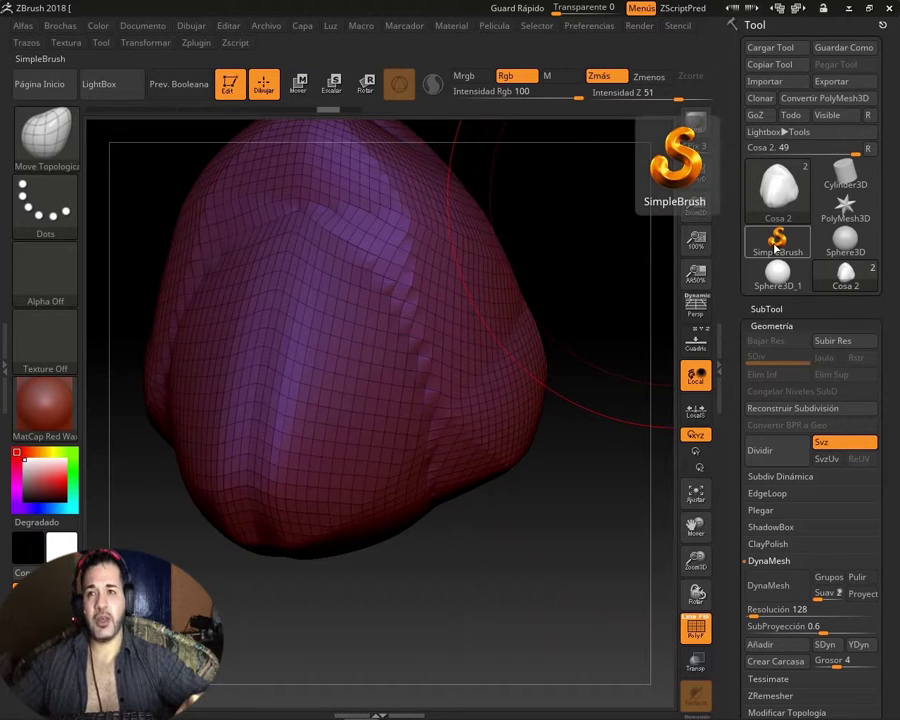
click(770, 310)
mouse_move(770, 333)
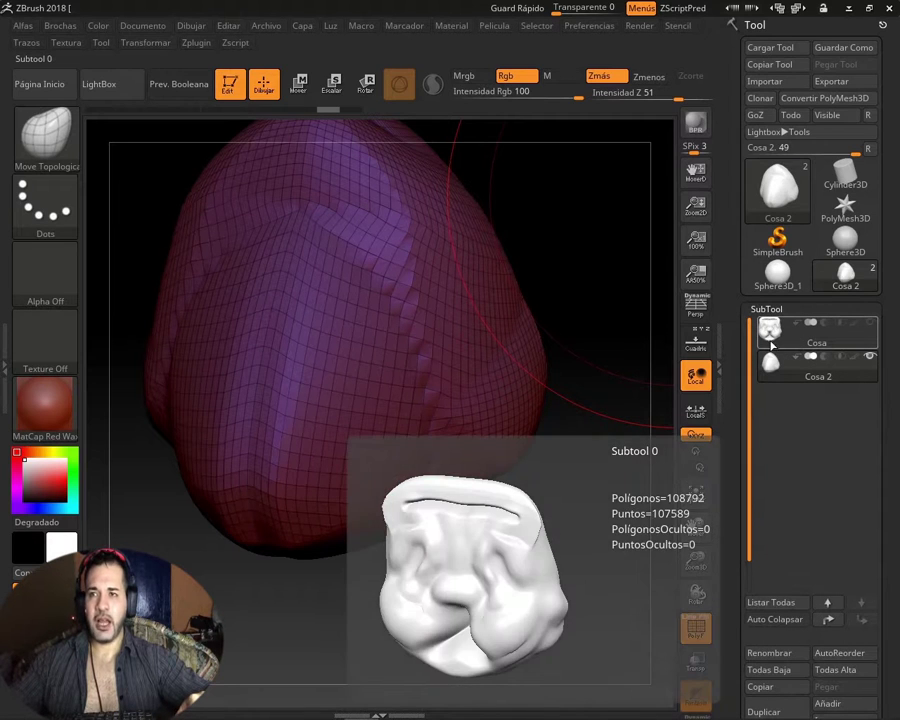
click(773, 364)
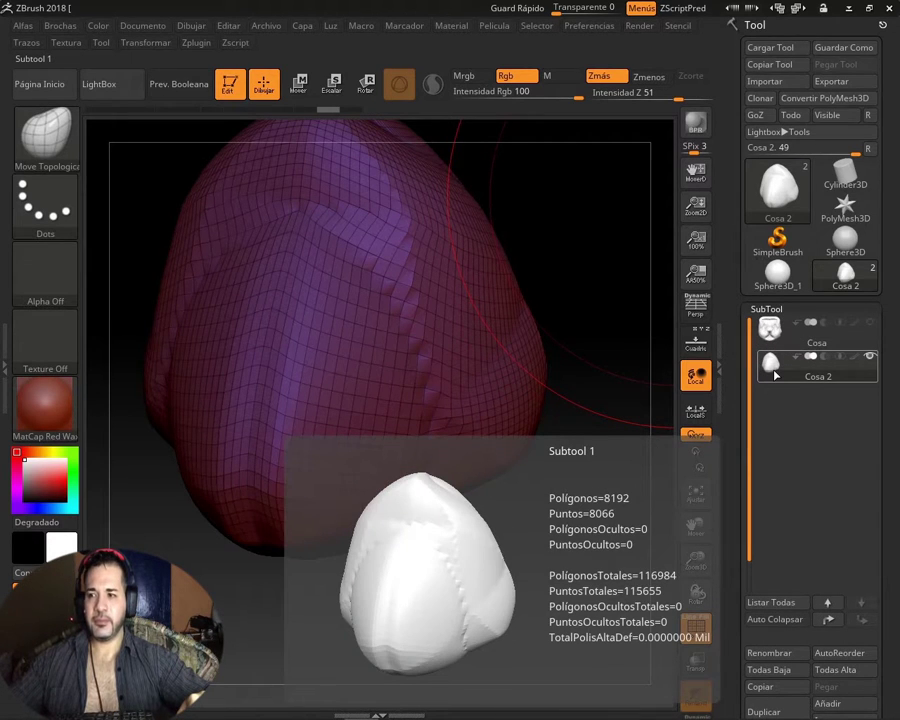
click(773, 347)
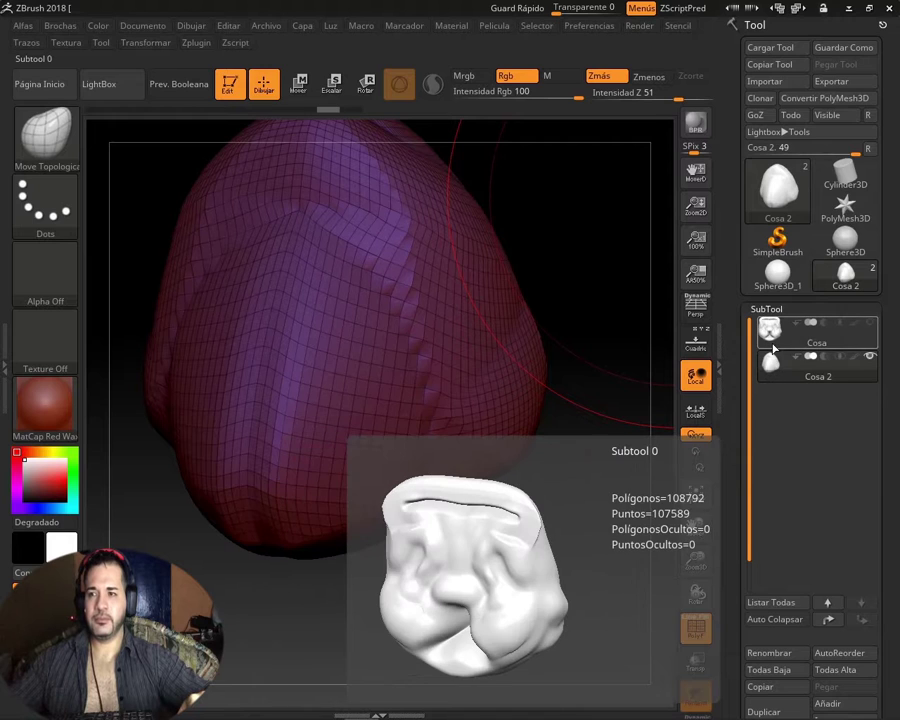
click(776, 378)
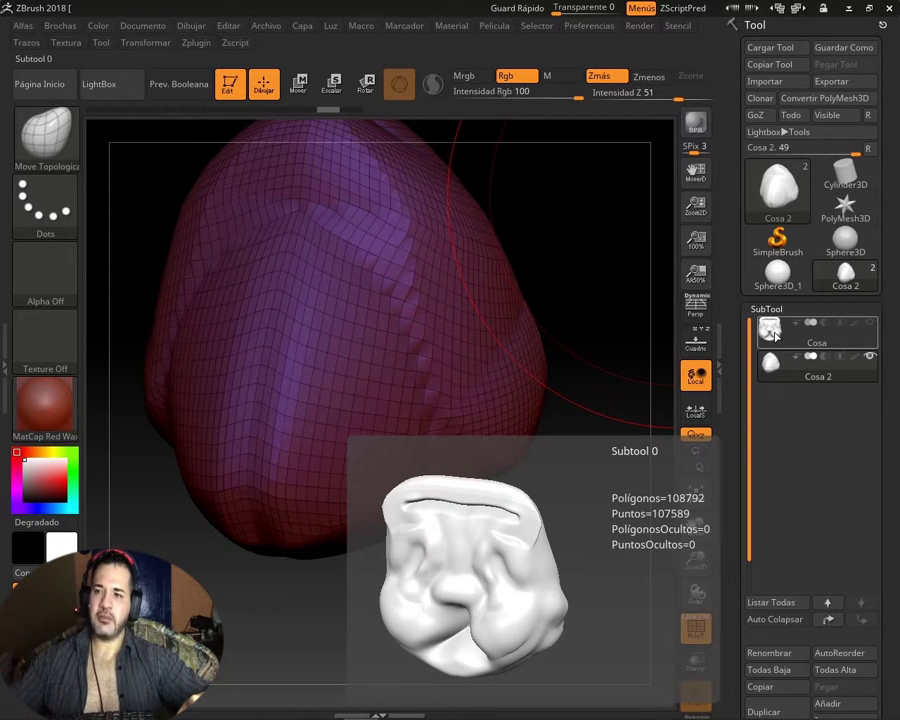
click(780, 362)
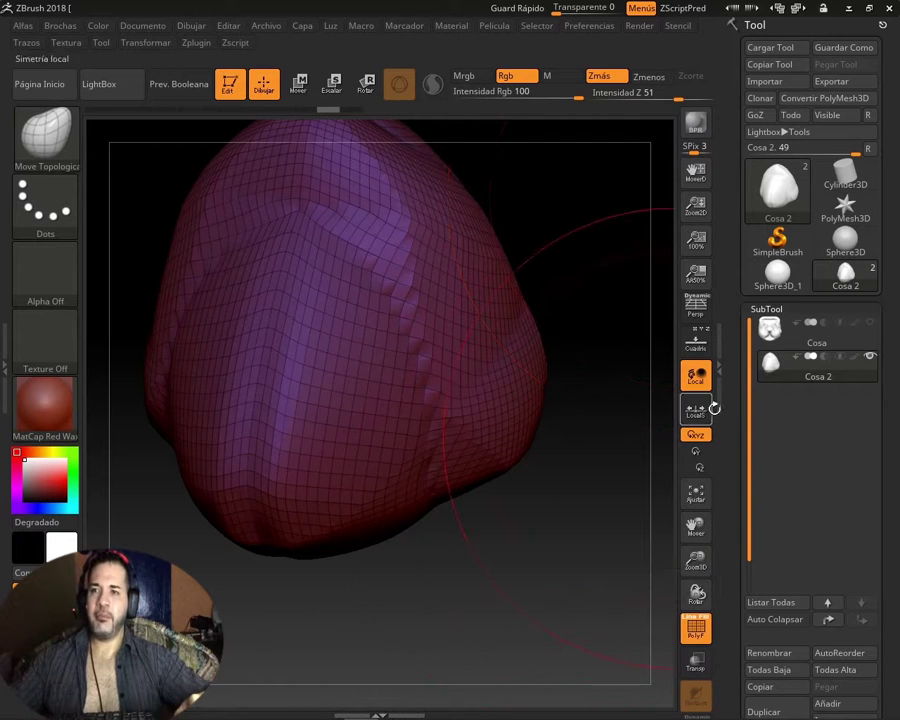
mouse_move(894, 449)
mouse_down()
mouse_move(844, 329)
mouse_move(821, 119)
mouse_up()
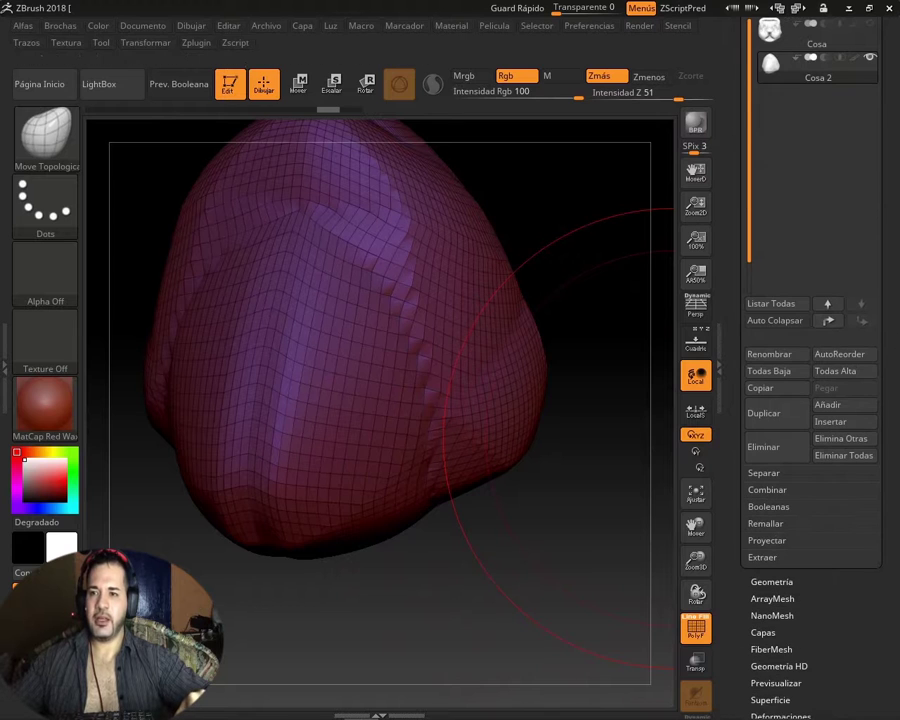
- Subdivide the Cosa 2 mesh one level with Geometry > Divide and inspect the result
click(781, 582)
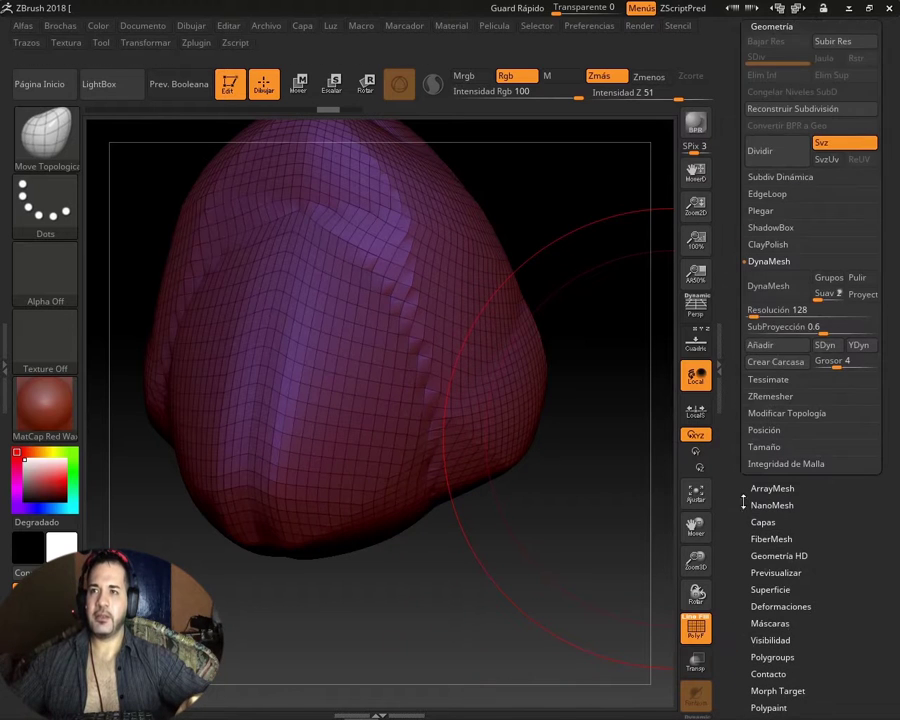
click(762, 151)
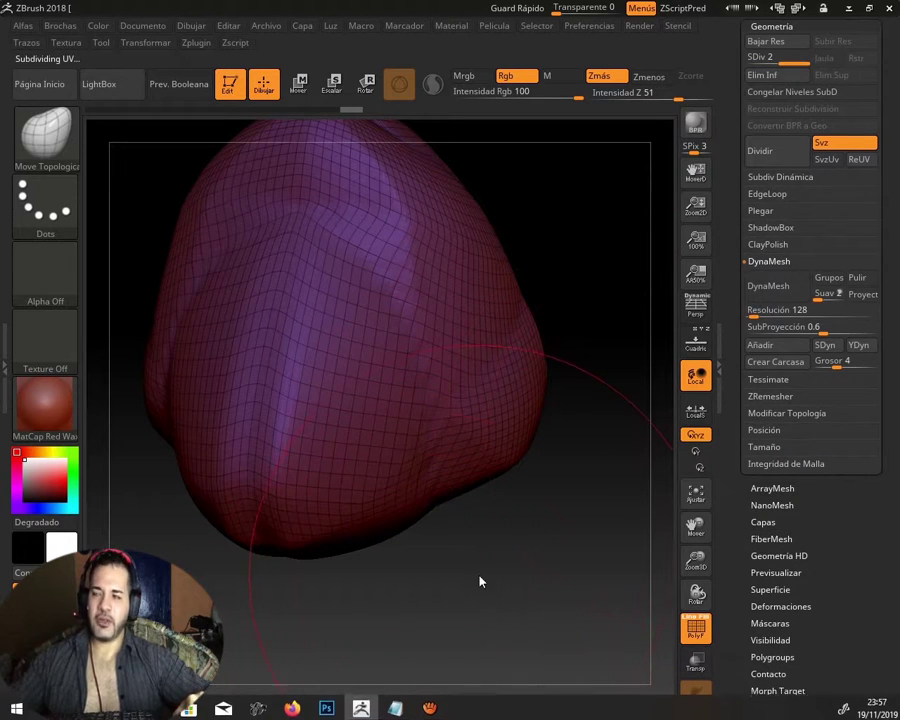
mouse_move(480, 581)
mouse_down()
mouse_move(503, 556)
mouse_move(462, 502)
mouse_up()
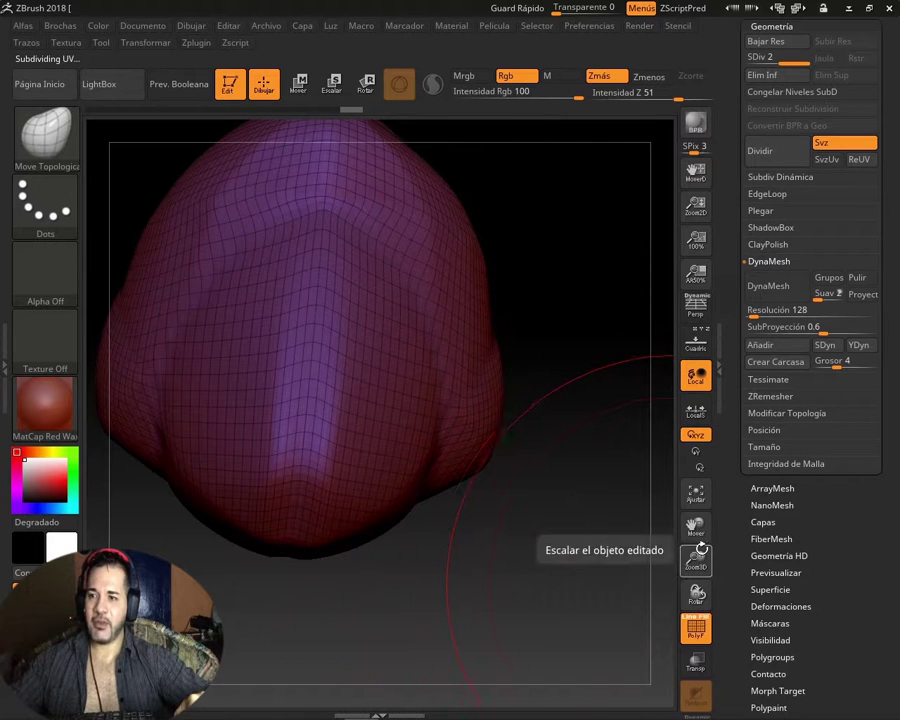
drag(697, 562, 744, 716)
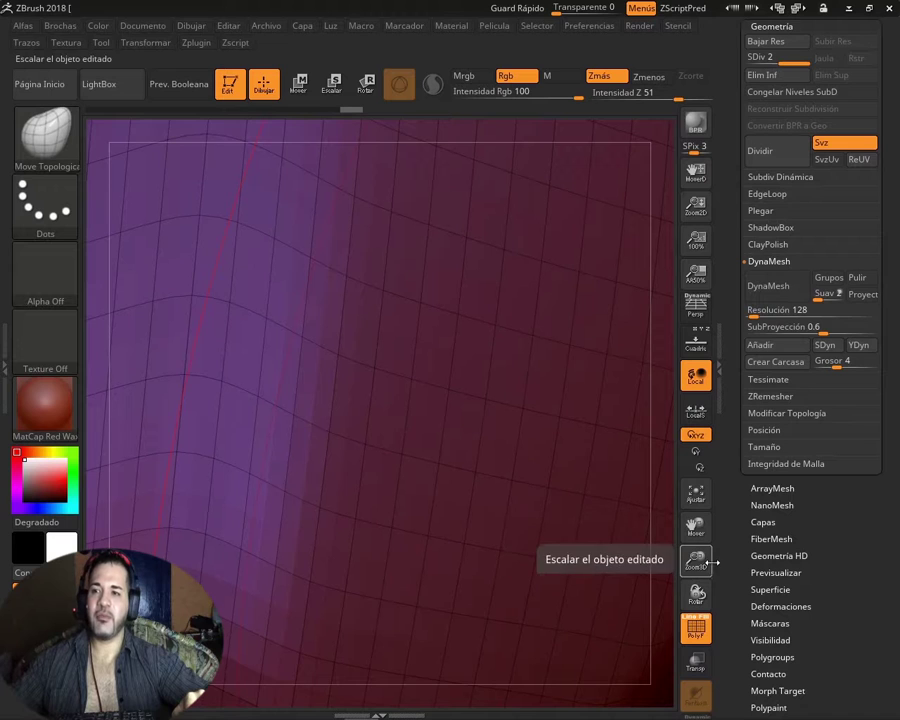
drag(708, 556, 731, 387)
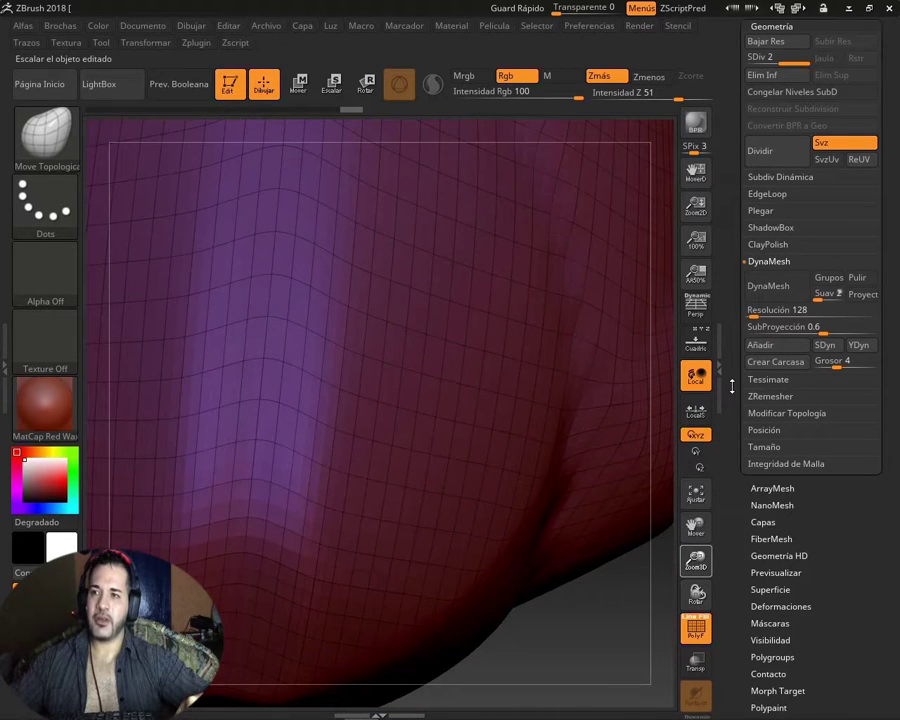
drag(731, 387, 740, 360)
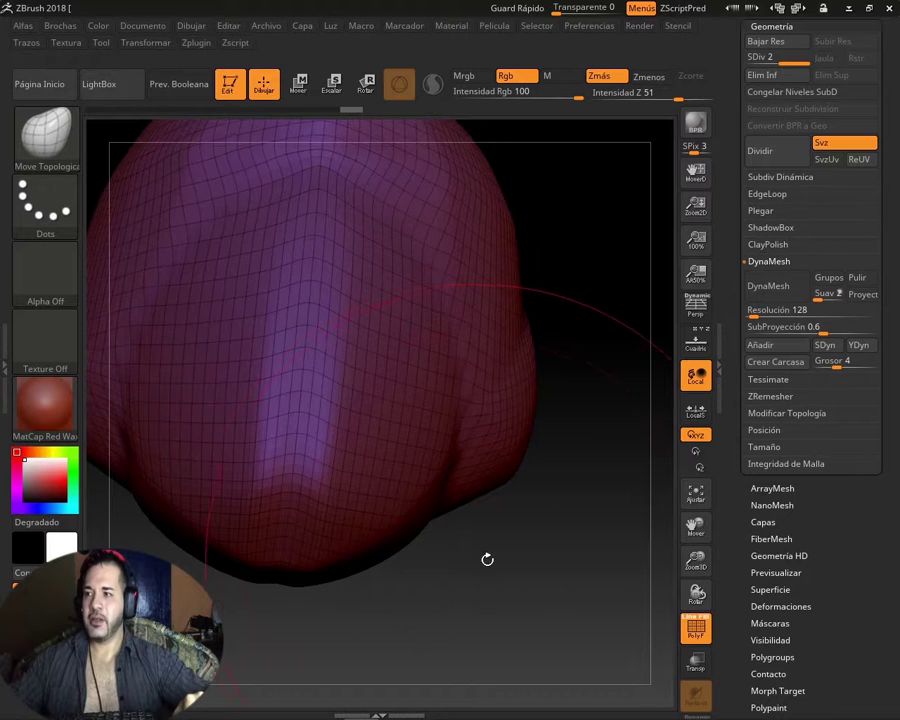
mouse_move(452, 546)
mouse_down()
mouse_move(580, 541)
mouse_move(291, 419)
mouse_move(773, 237)
mouse_up()
- Undo the subdivision and turn the mesh back to its earlier angle
key(ctrl+z)
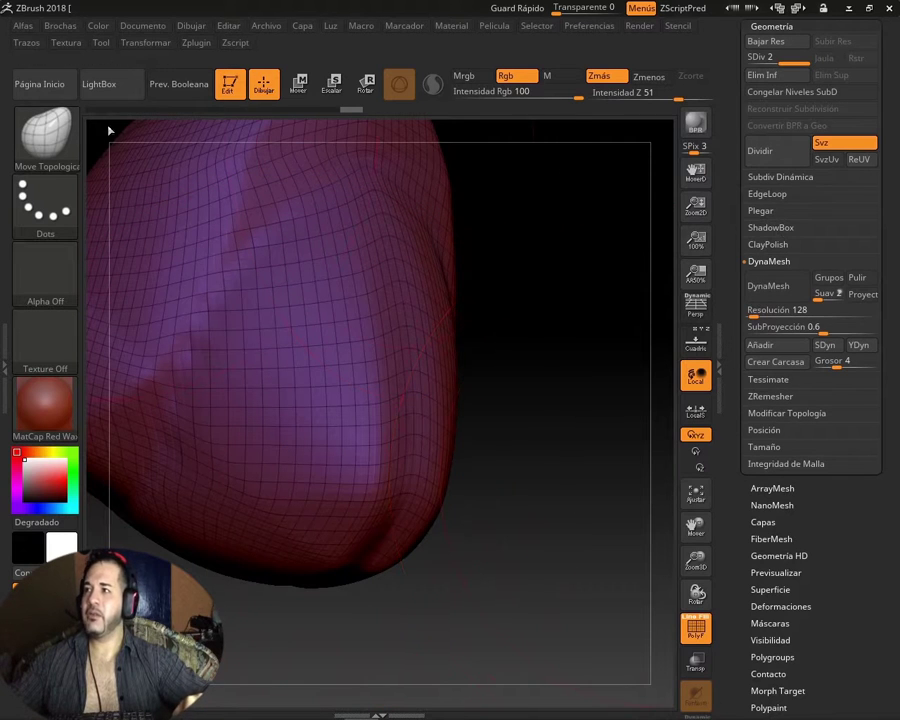
mouse_move(330, 112)
mouse_down()
mouse_move(390, 325)
mouse_move(520, 404)
mouse_move(665, 388)
mouse_up()
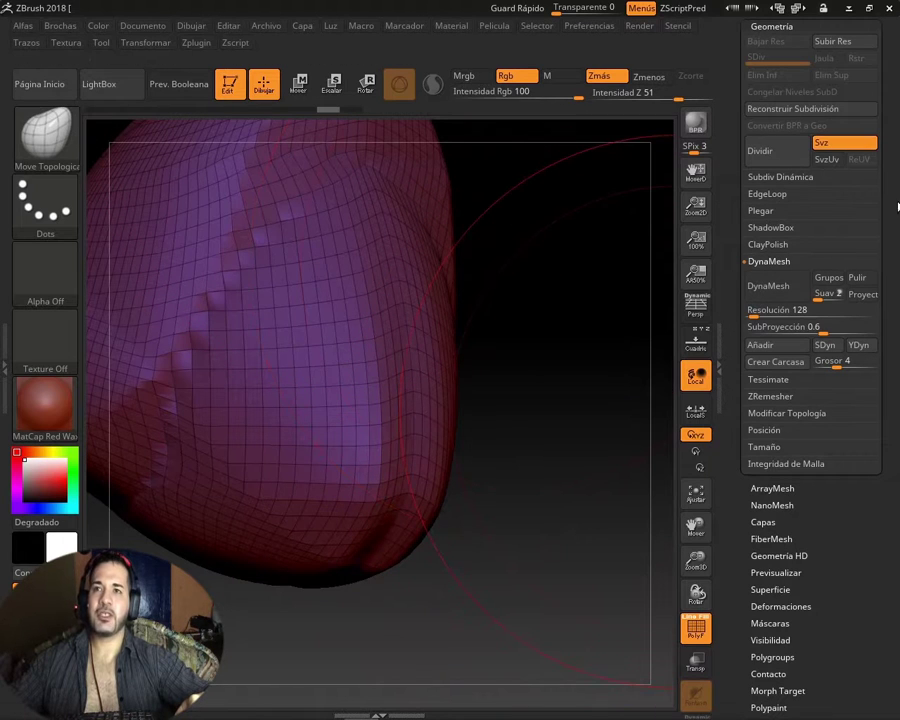
drag(887, 194, 883, 245)
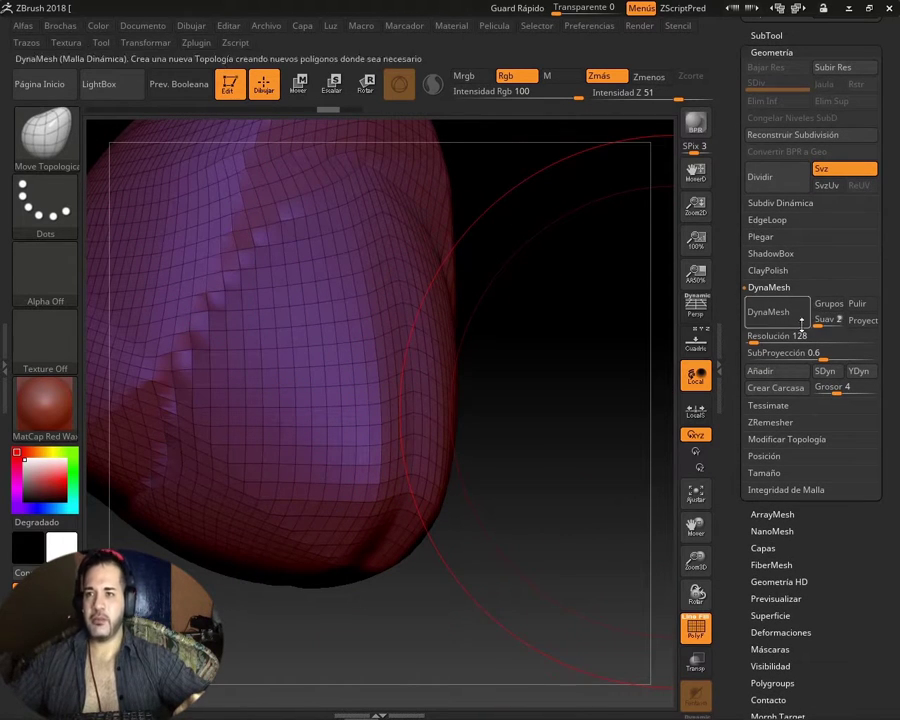
- DynaMesh the Cosa 2 cap at resolution 128, inspect the fine grid, then turn off PolyF
click(767, 318)
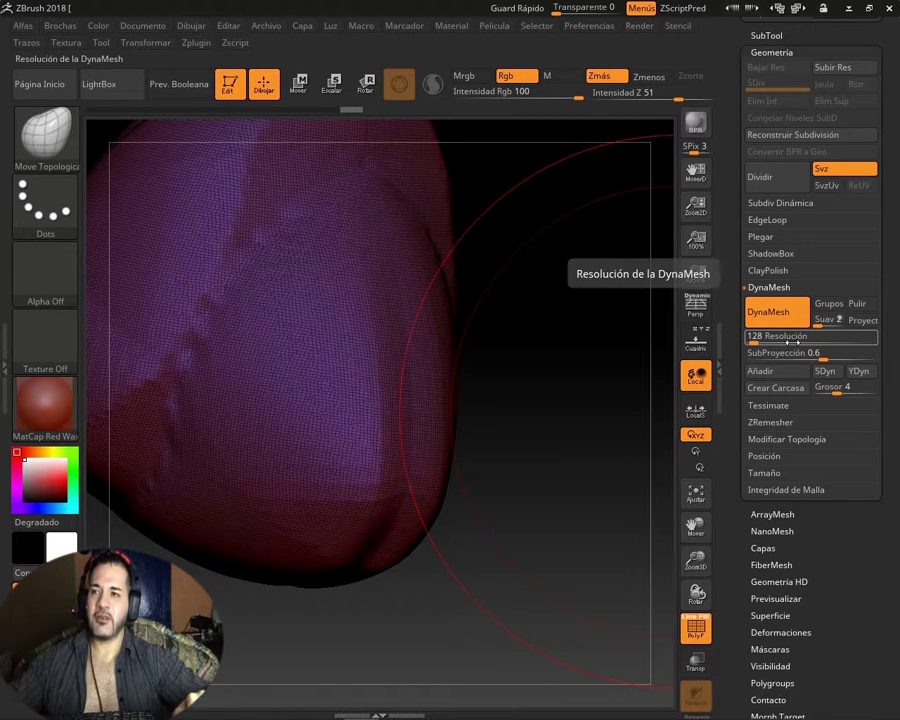
mouse_move(712, 560)
mouse_down()
mouse_move(719, 660)
mouse_move(401, 450)
mouse_up()
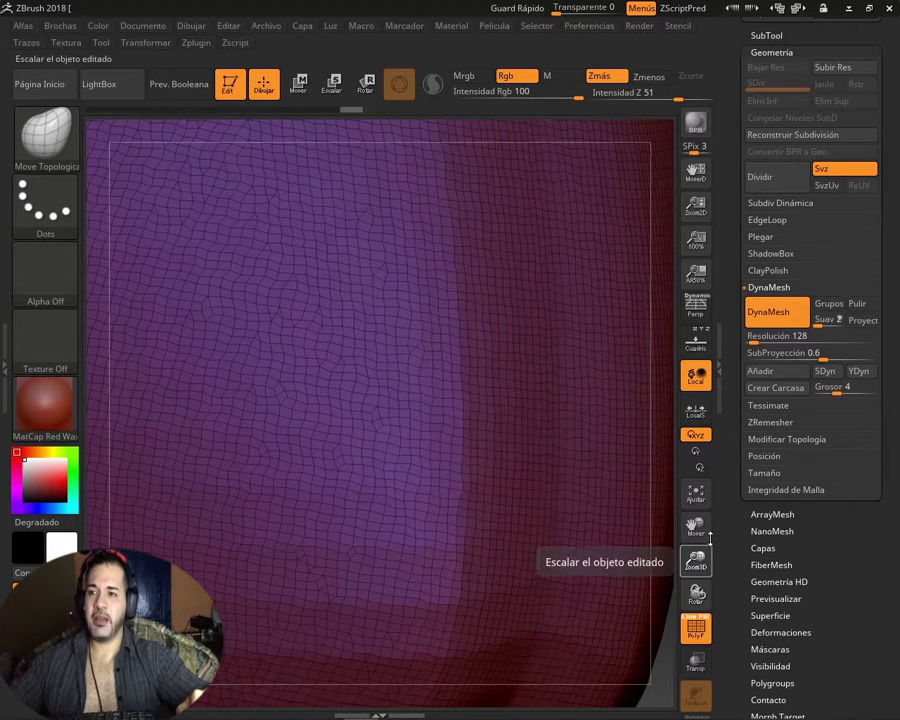
drag(696, 560, 716, 450)
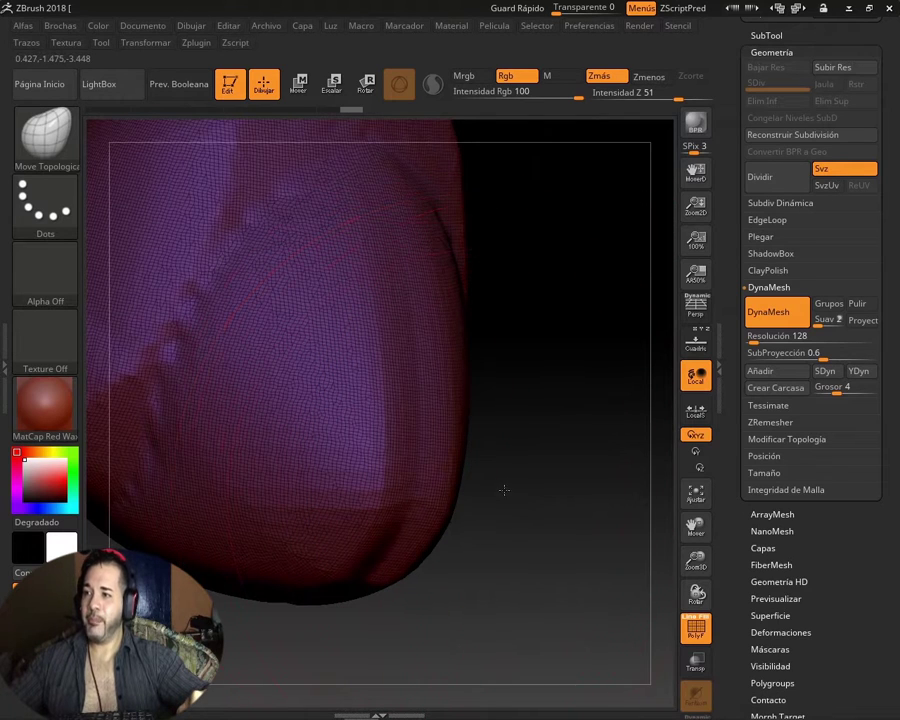
drag(502, 488, 498, 534)
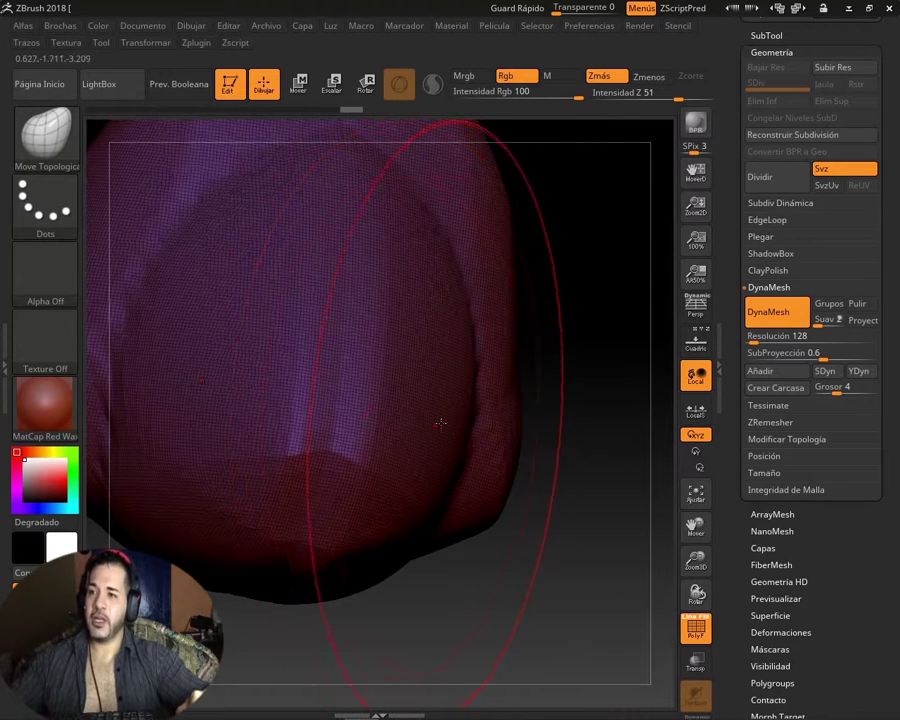
click(697, 625)
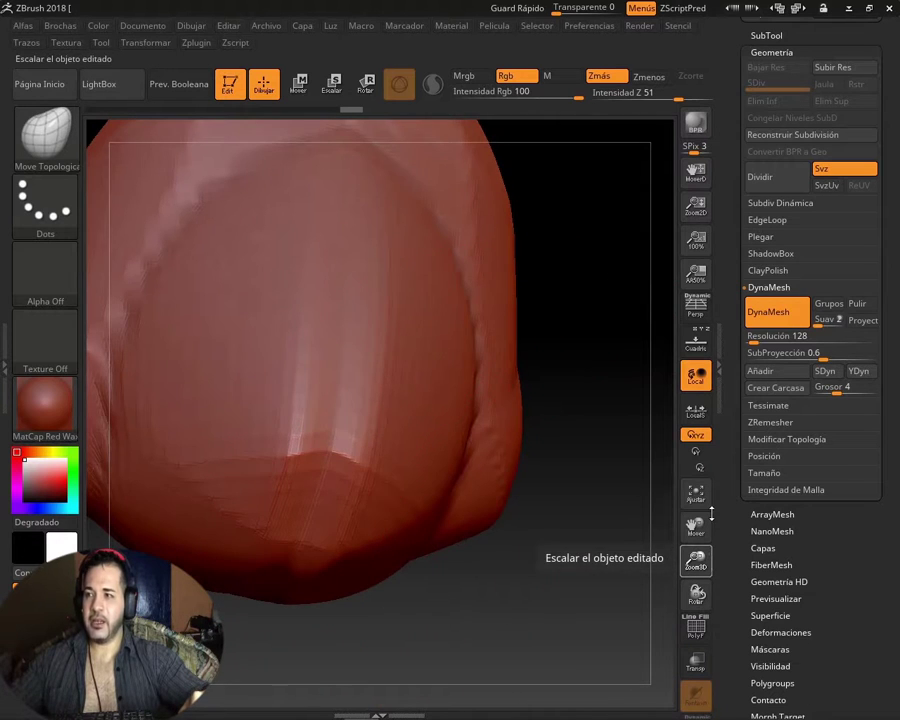
mouse_move(711, 513)
mouse_down()
mouse_move(430, 472)
mouse_move(456, 473)
mouse_move(501, 513)
mouse_move(503, 498)
mouse_up()
key(s)
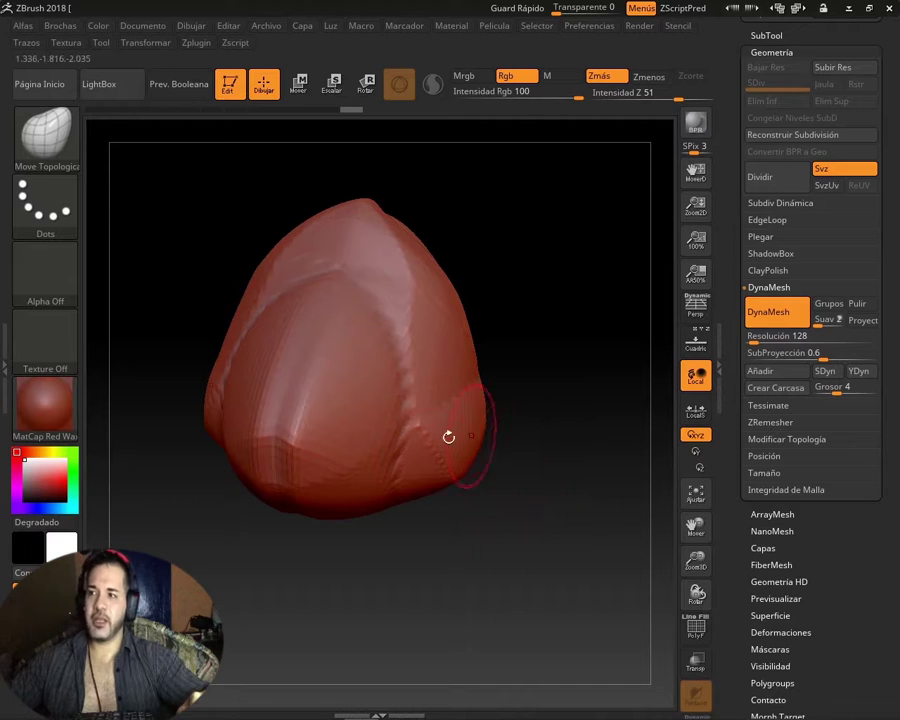
mouse_move(492, 482)
mouse_down()
mouse_move(526, 502)
mouse_move(524, 525)
mouse_up()
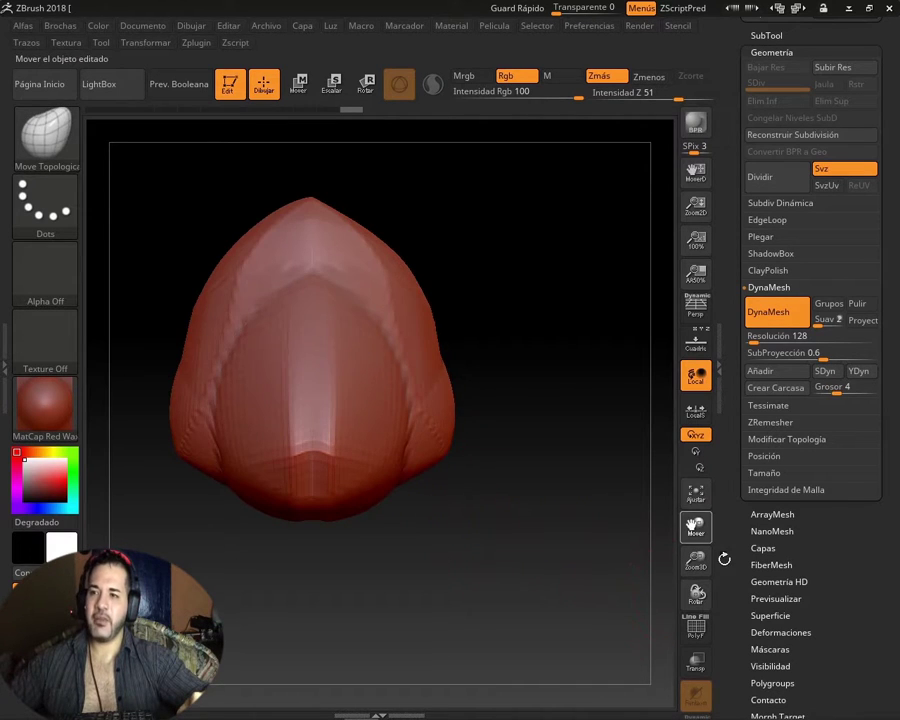
drag(695, 527, 616, 562)
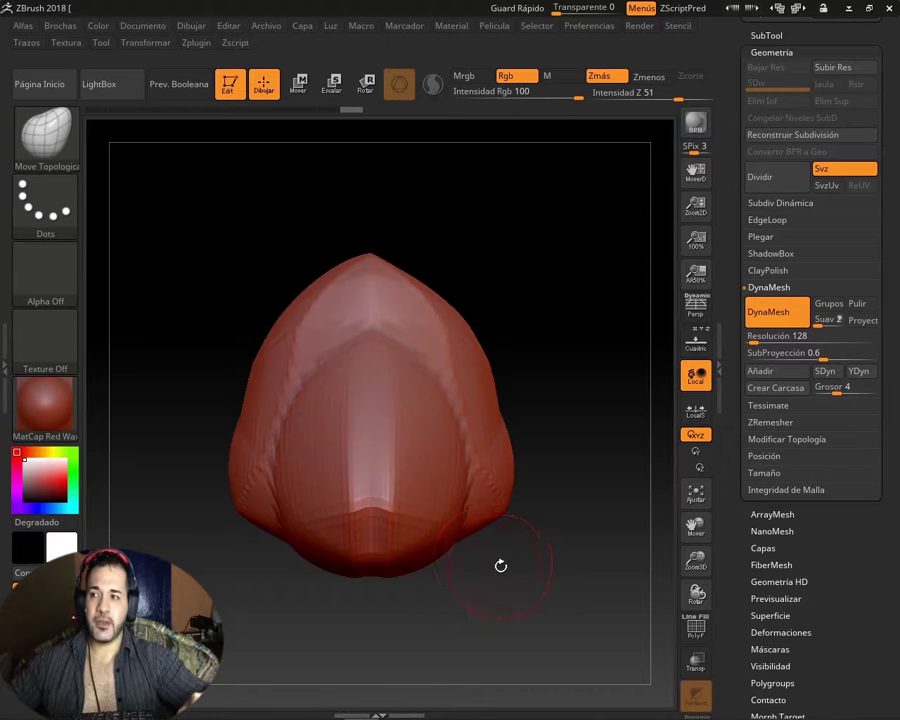
mouse_move(501, 578)
mouse_down()
mouse_move(470, 578)
mouse_move(558, 567)
mouse_move(522, 571)
mouse_up()
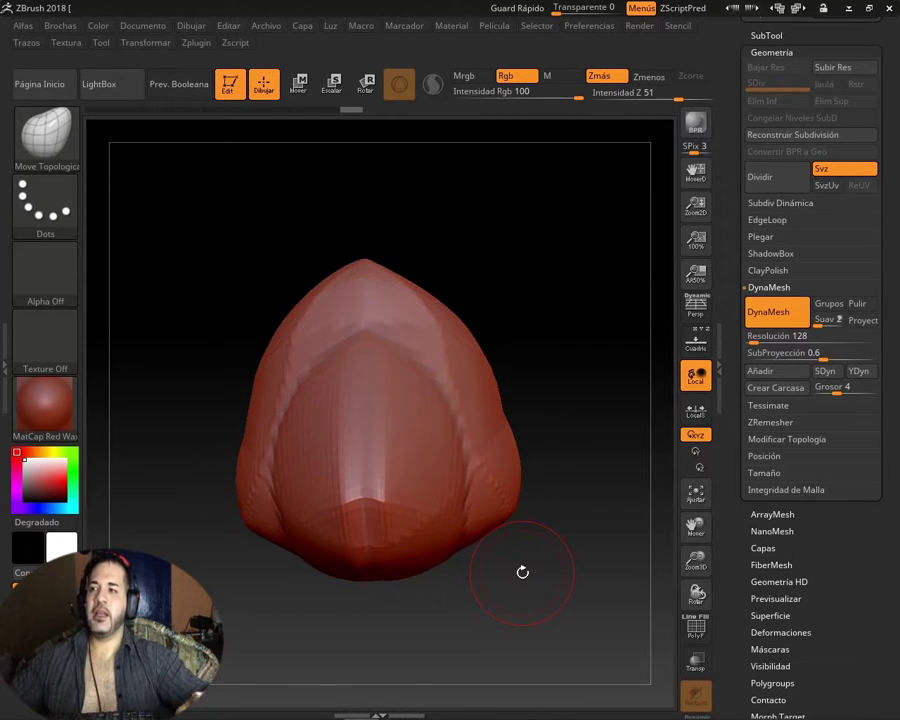
drag(504, 598, 510, 598)
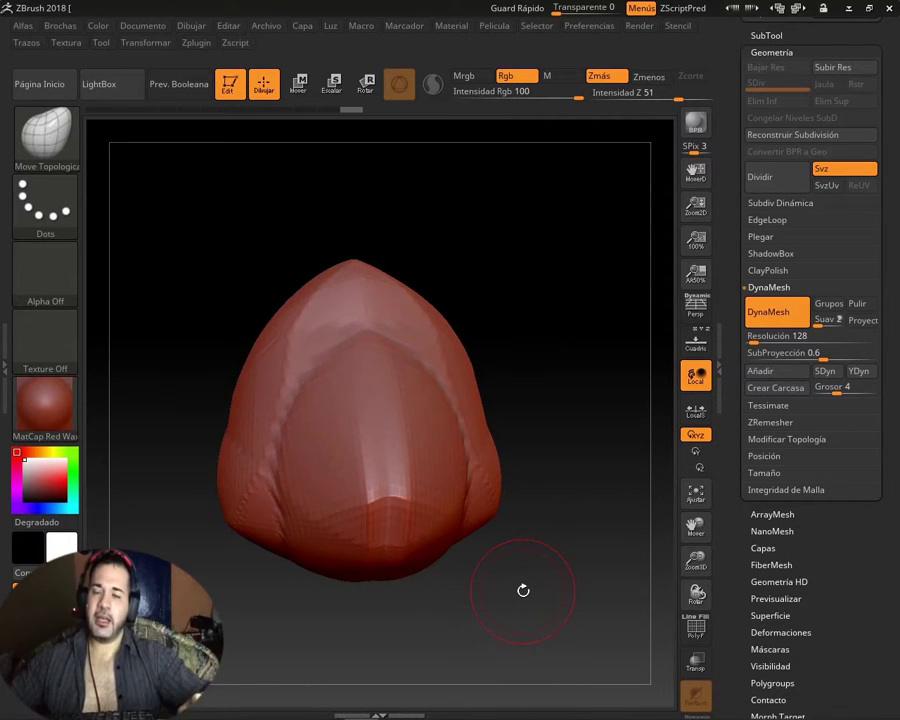
mouse_move(508, 597)
mouse_down()
mouse_move(538, 586)
mouse_move(481, 587)
mouse_up()
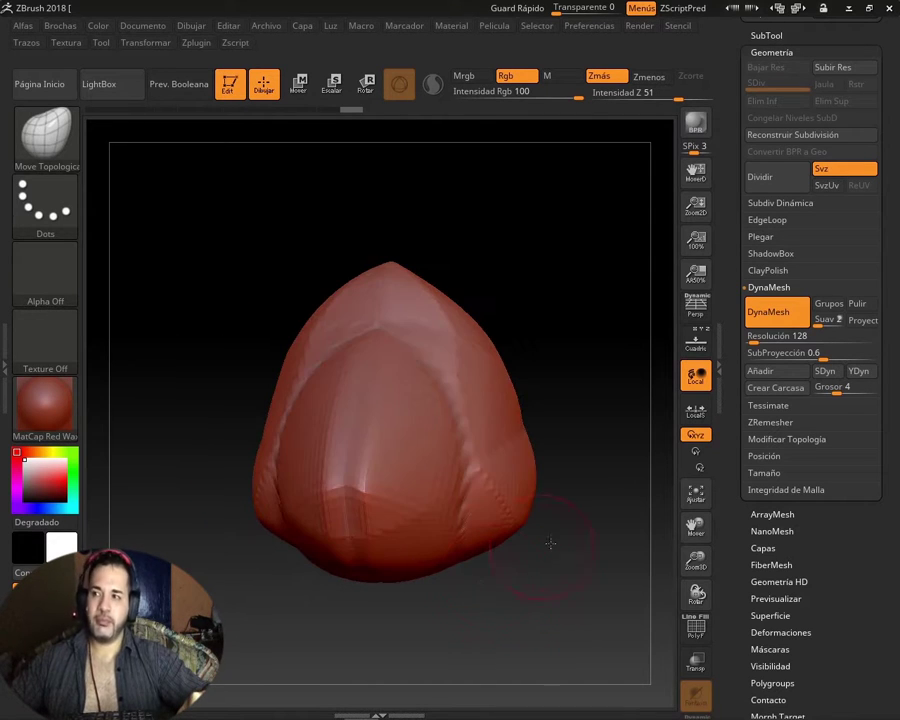
mouse_move(553, 574)
mouse_down()
mouse_move(548, 428)
mouse_move(522, 398)
mouse_up()
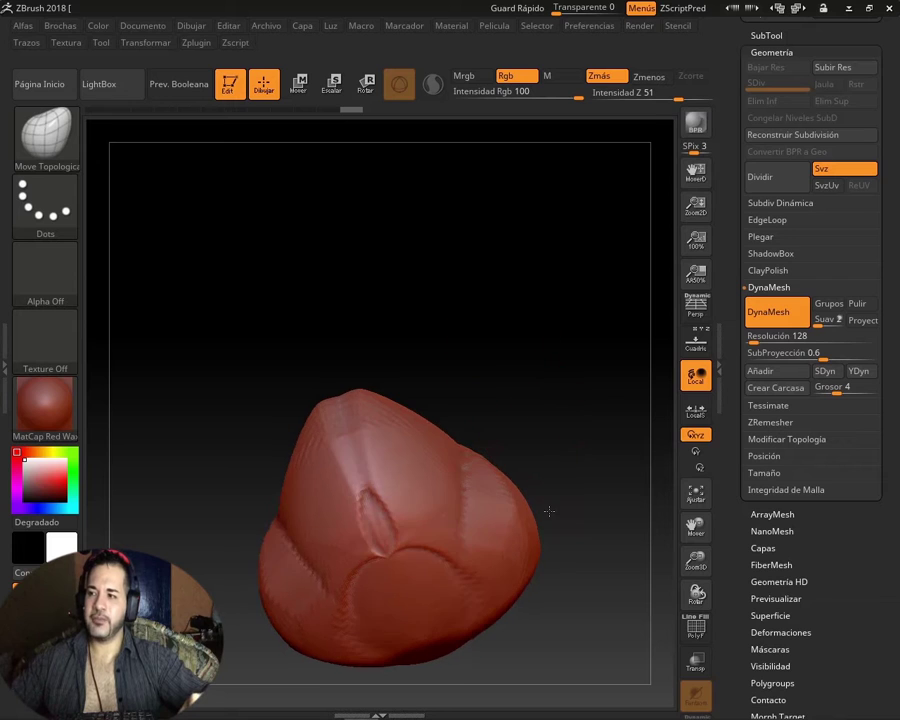
mouse_move(546, 510)
mouse_down()
mouse_move(500, 443)
mouse_move(554, 333)
mouse_move(573, 379)
mouse_up()
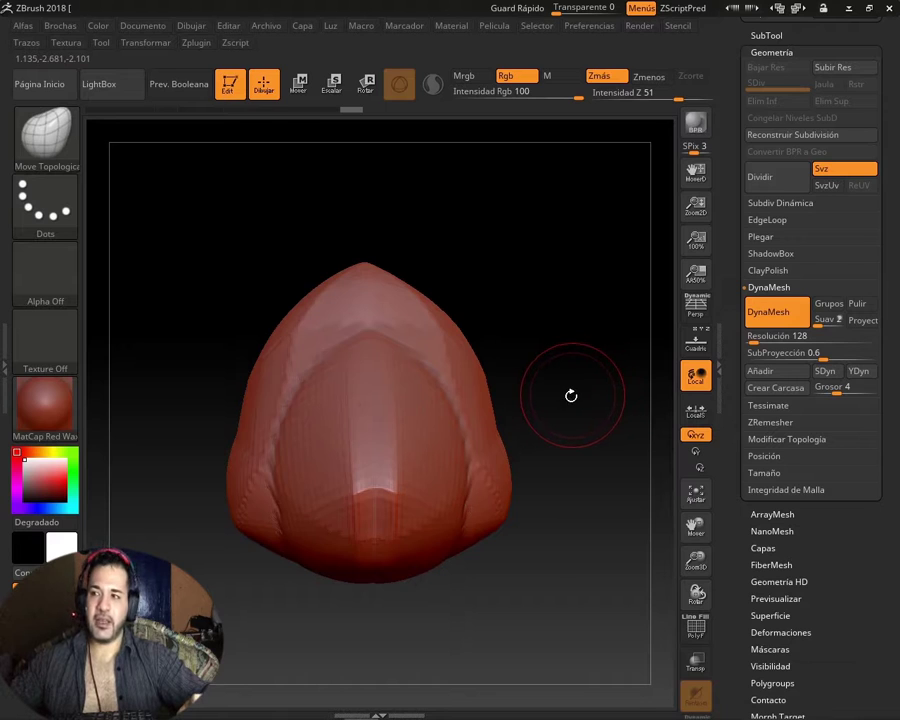
drag(561, 425, 564, 466)
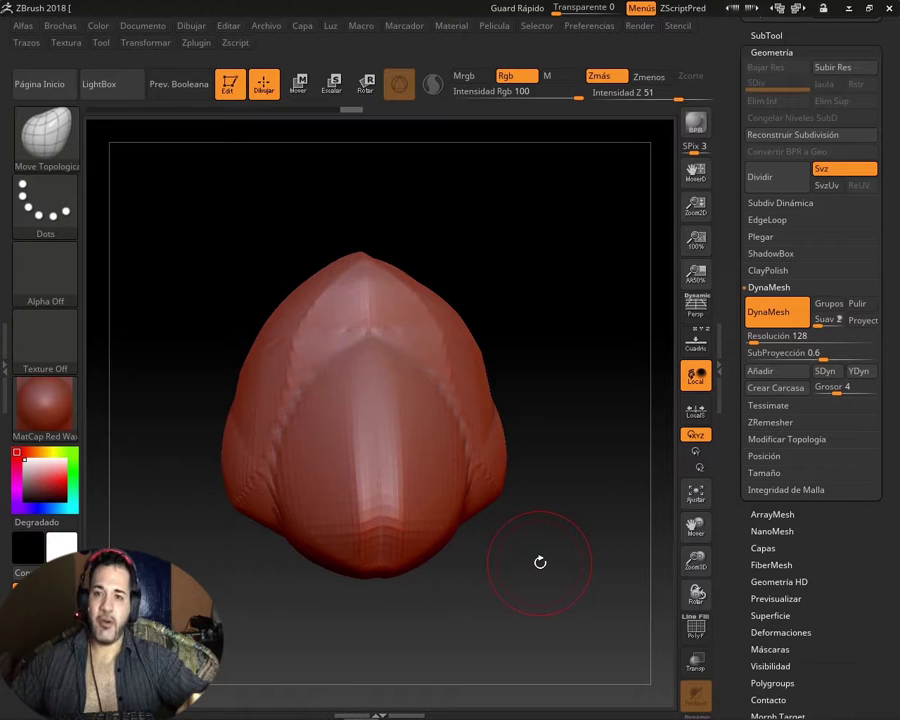
drag(478, 577, 446, 572)
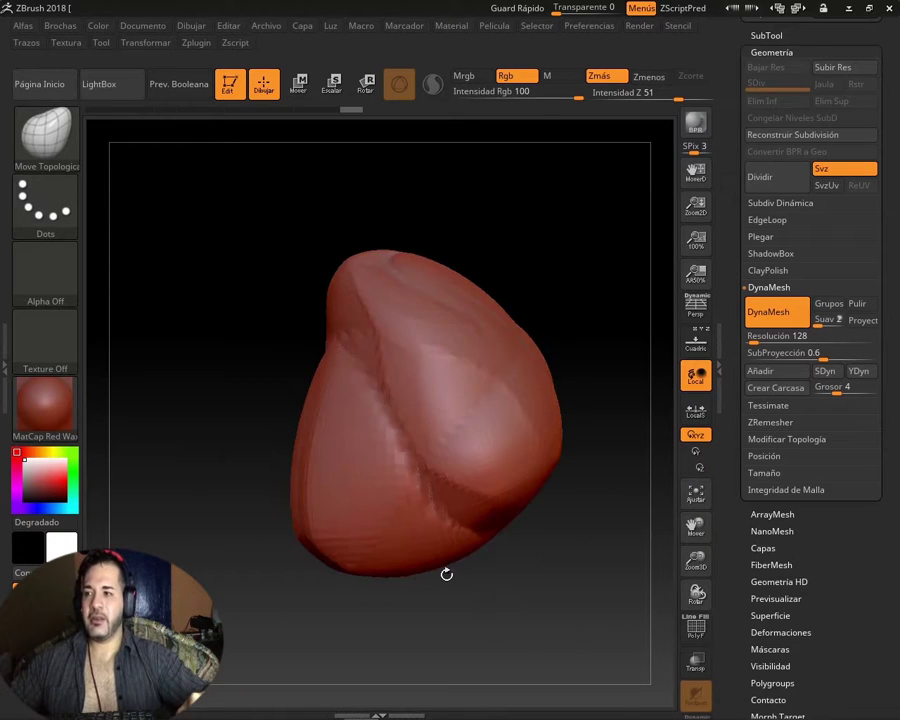
mouse_move(546, 543)
mouse_down()
mouse_move(474, 540)
mouse_move(479, 597)
mouse_up()
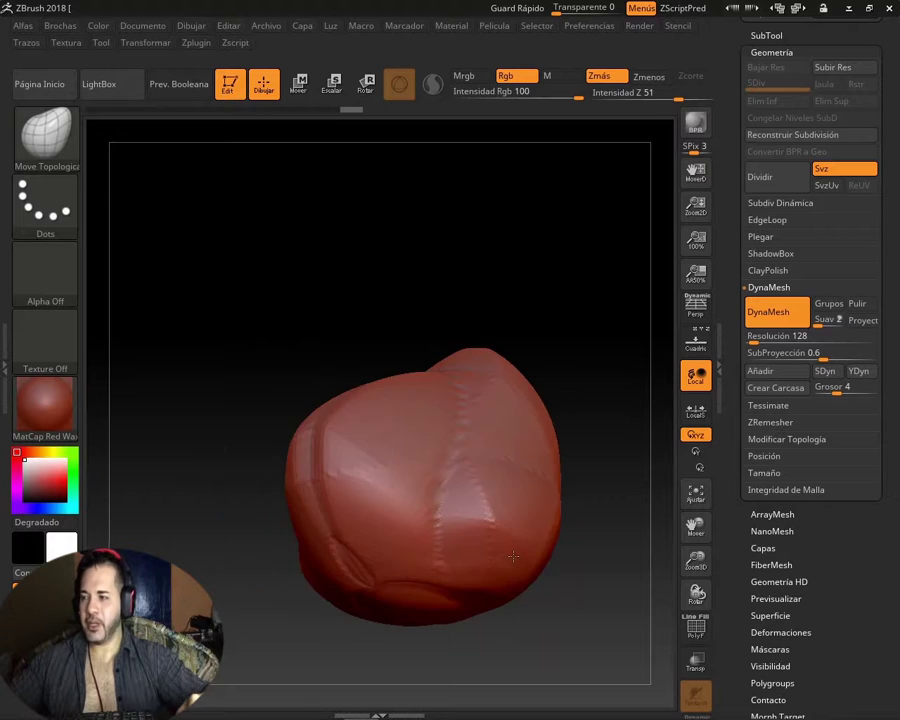
key(shift)
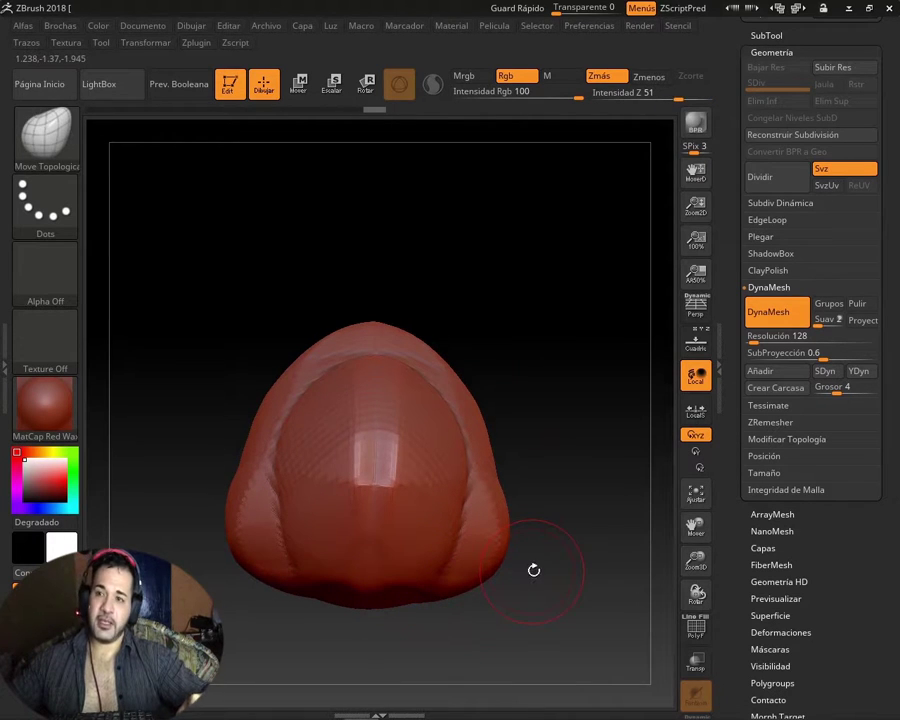
drag(593, 549, 569, 454)
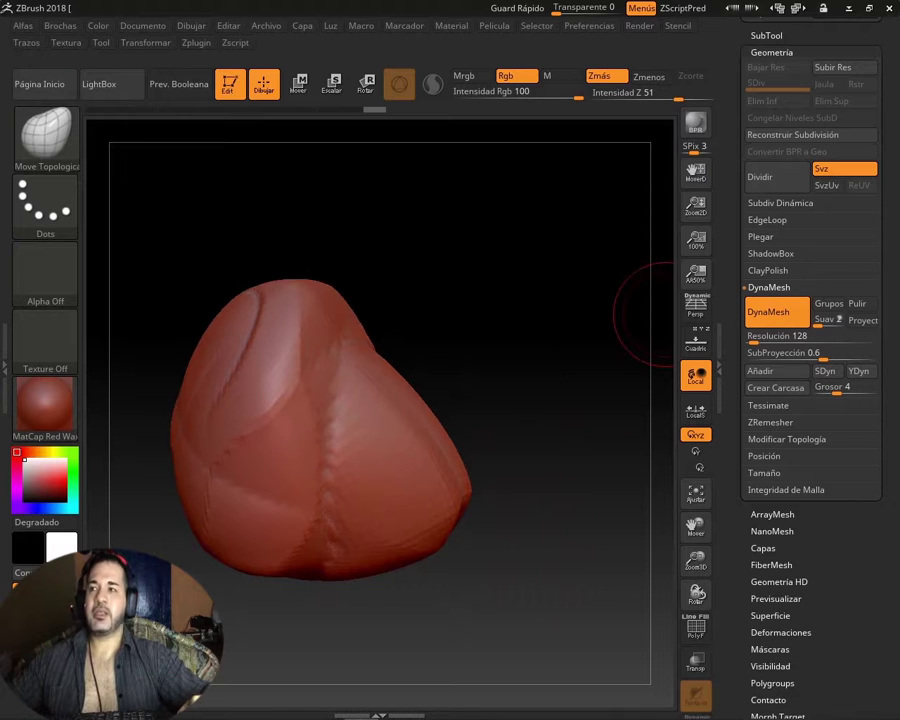
drag(500, 398, 480, 400)
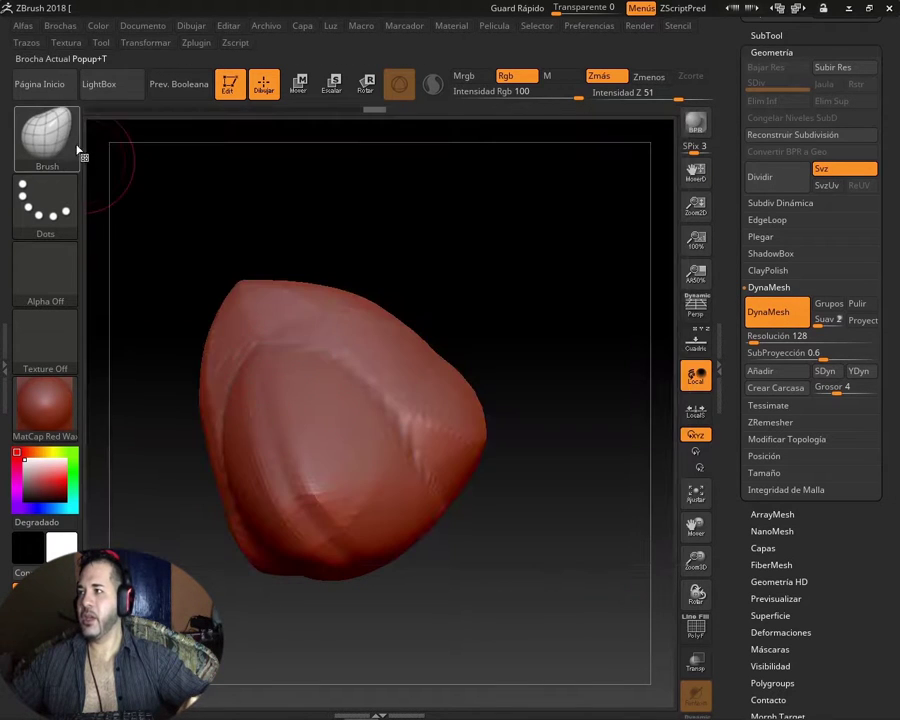
- Switch to the Inflat brush and raise its Draw Size considerably
click(66, 145)
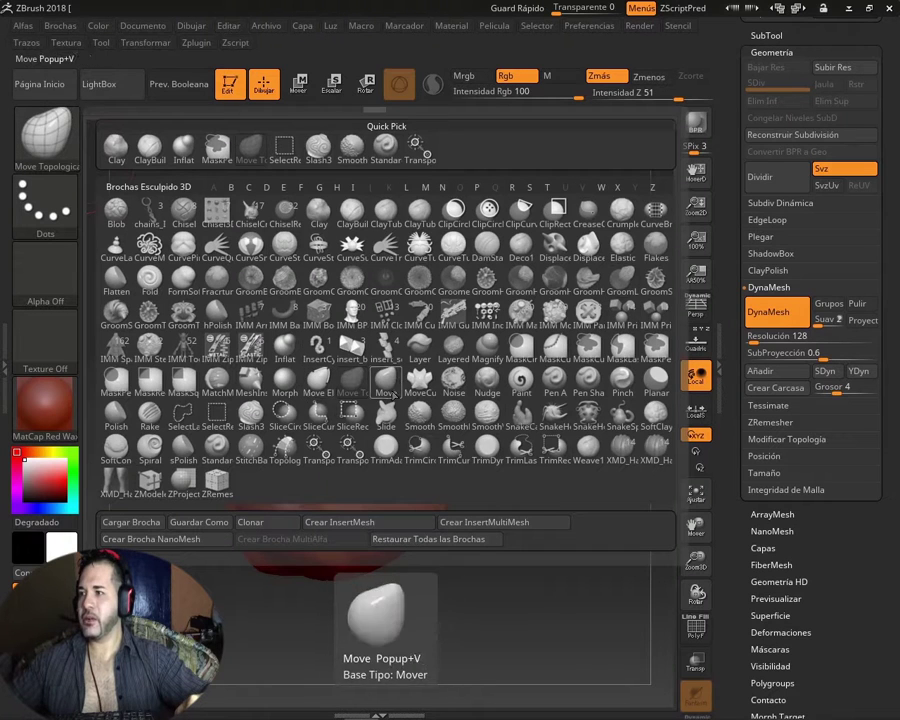
click(285, 355)
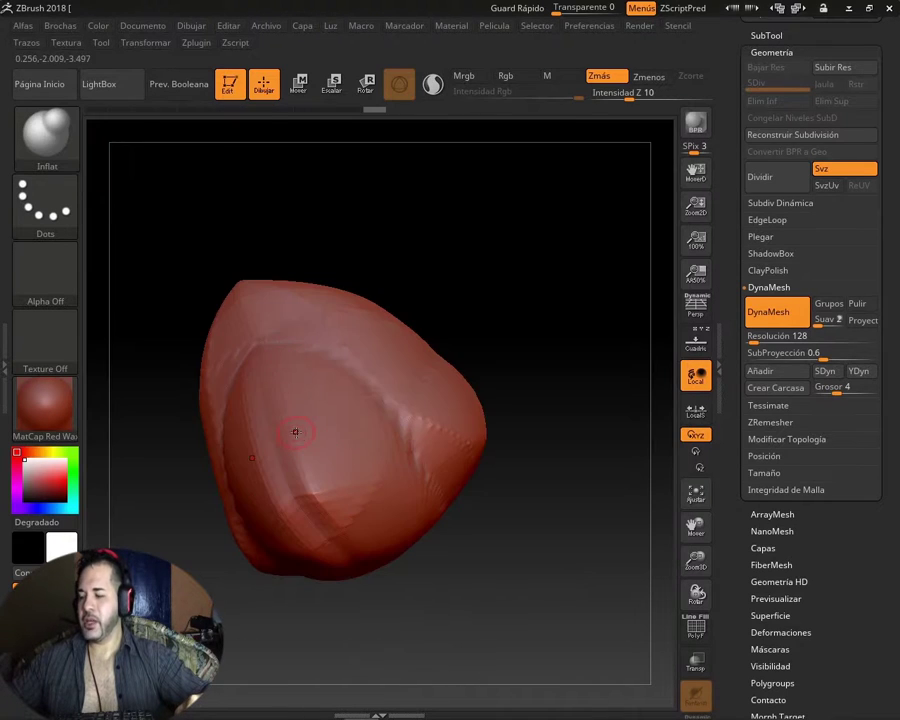
key(s)
mouse_move(300, 414)
mouse_down()
mouse_move(345, 414)
mouse_move(250, 450)
mouse_up()
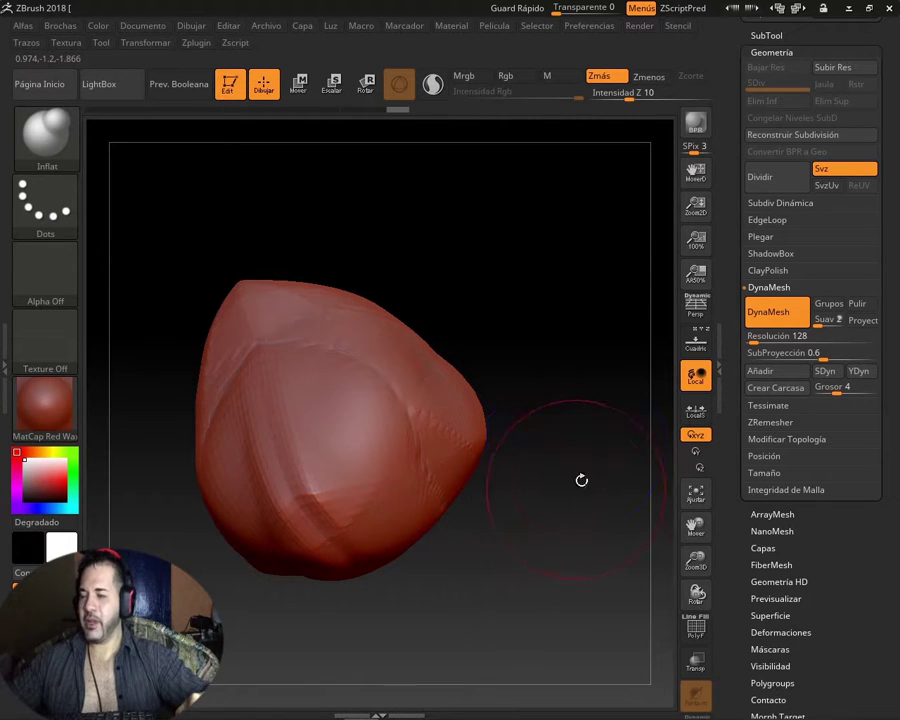
- Turn the model front-on and expand the SubTool list showing Cosa and Cosa 2
mouse_move(581, 480)
mouse_down()
mouse_move(554, 538)
mouse_move(660, 480)
mouse_up()
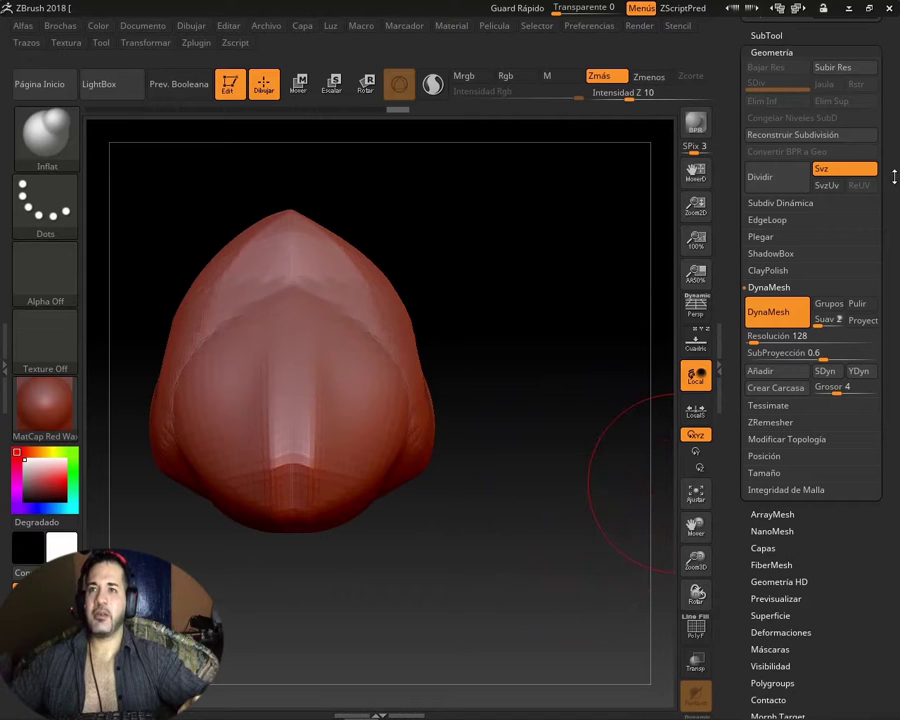
drag(894, 176, 767, 241)
click(764, 269)
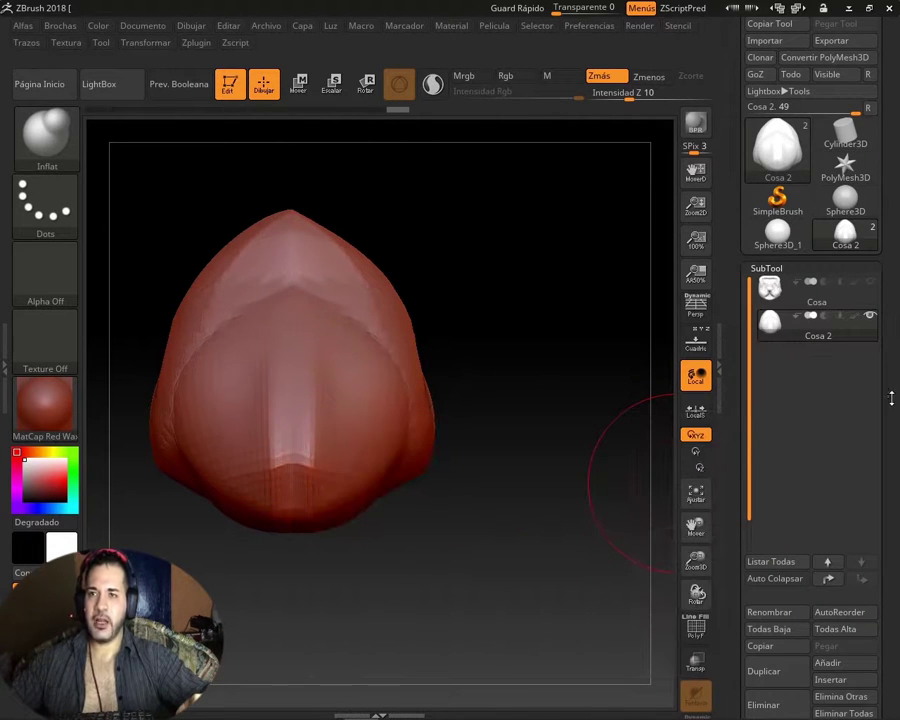
- Show the Cosa face block beneath the red Cosa 2 dome and orbit to inspect both
drag(881, 367, 806, 201)
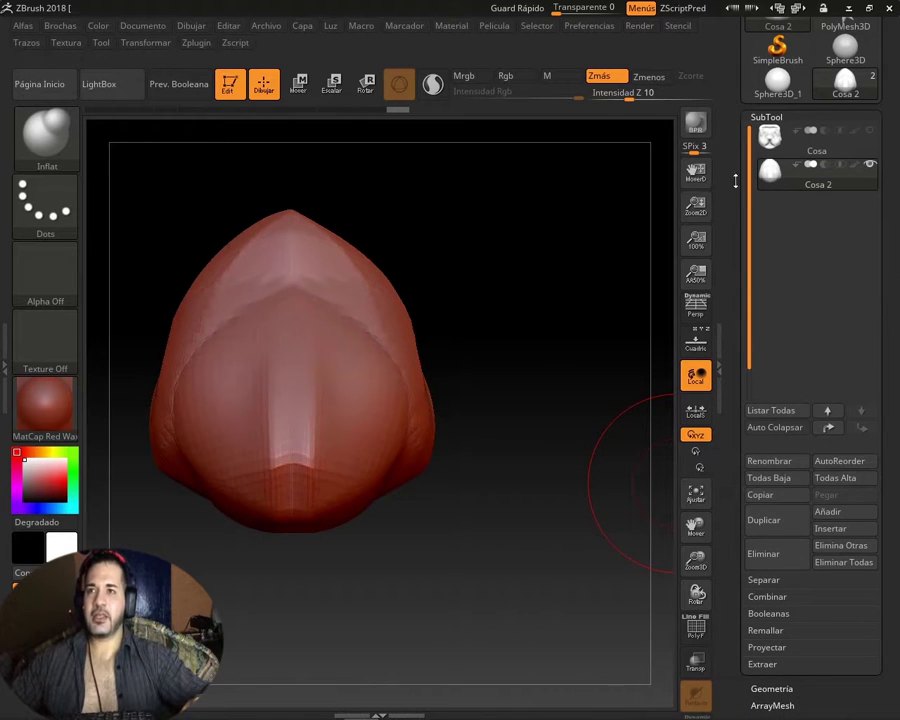
mouse_move(769, 289)
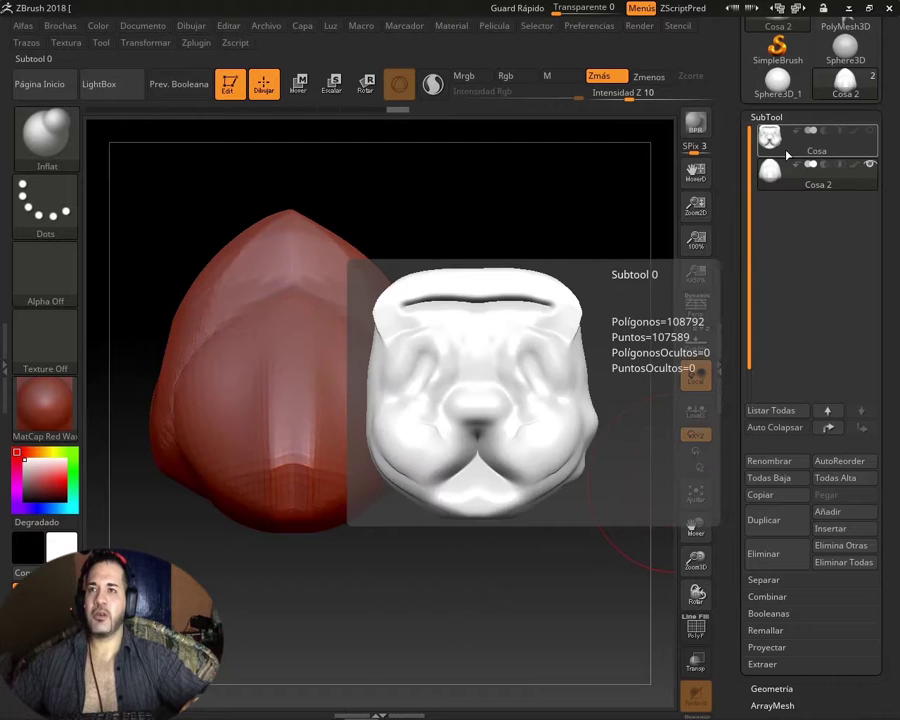
click(869, 131)
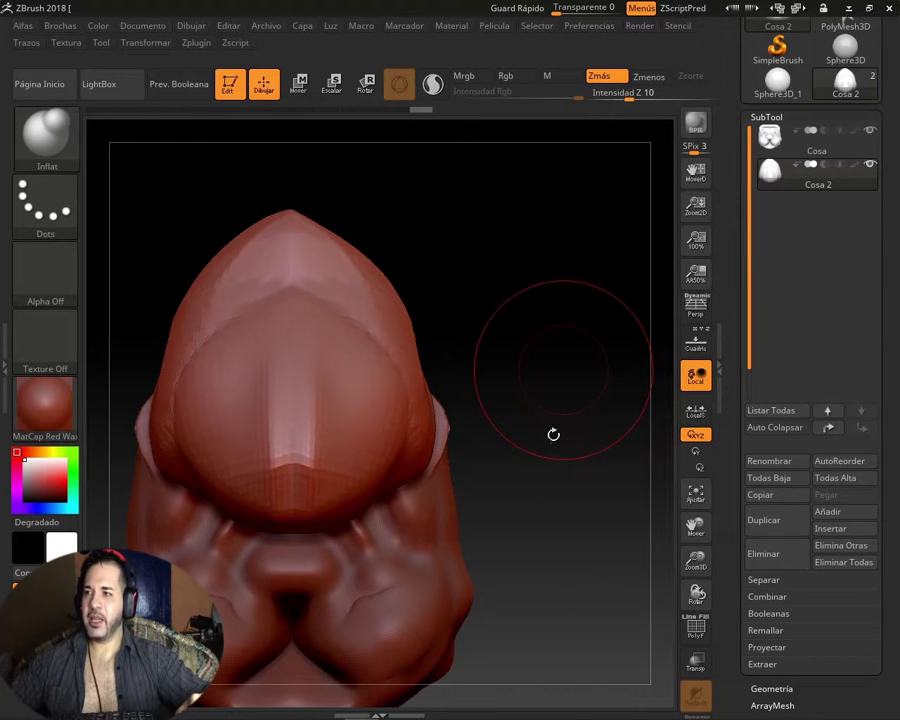
mouse_move(553, 434)
mouse_down()
mouse_move(522, 380)
mouse_move(576, 349)
mouse_up()
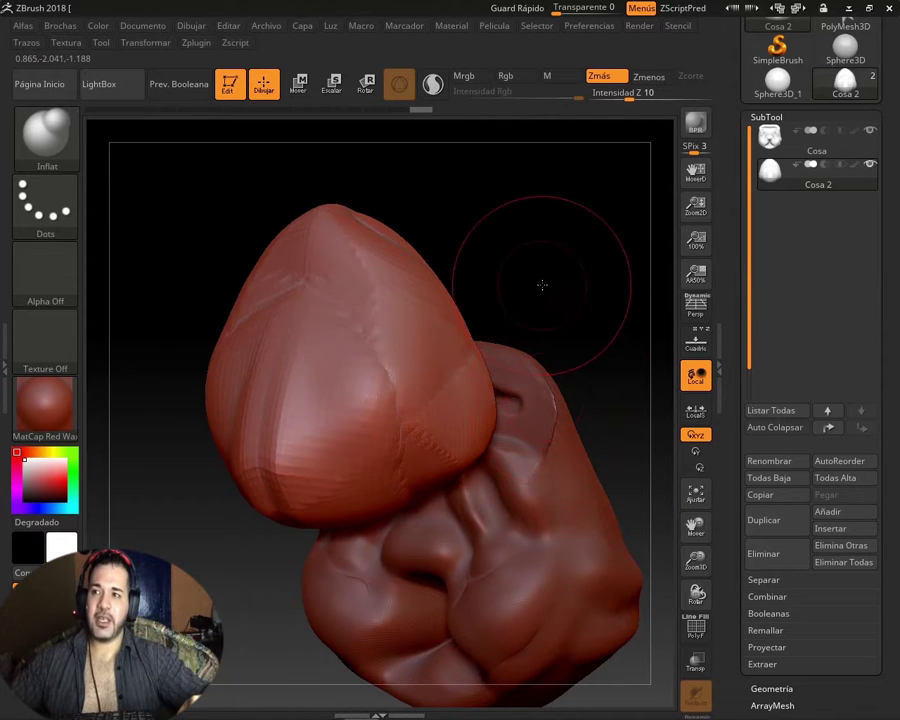
drag(543, 281, 564, 290)
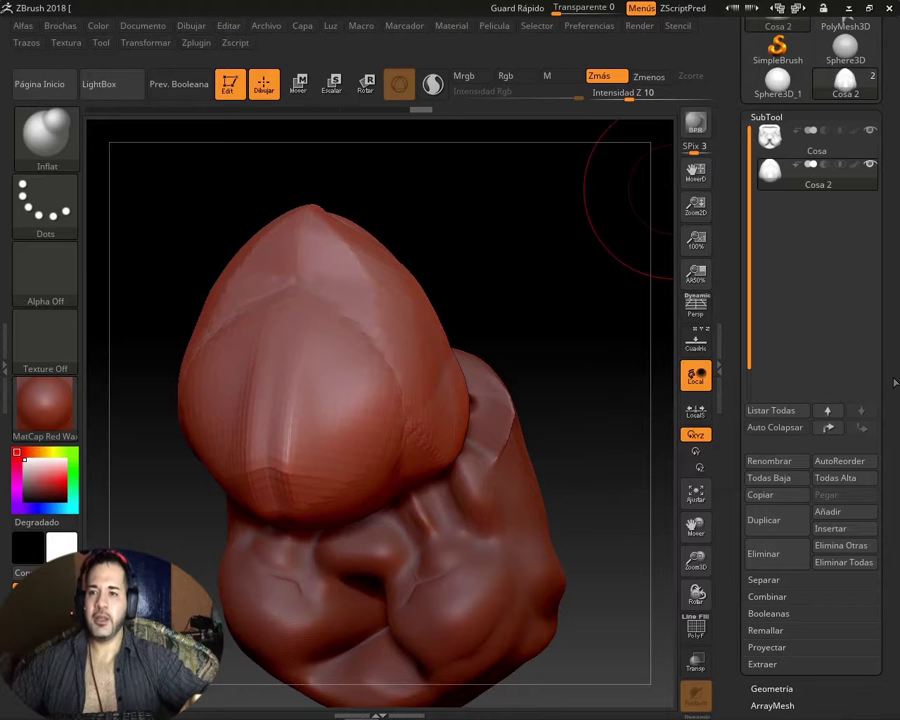
- Use Merge > MergeVisible to build a new tool from all visible subtools
scroll(860, 290, down, 5)
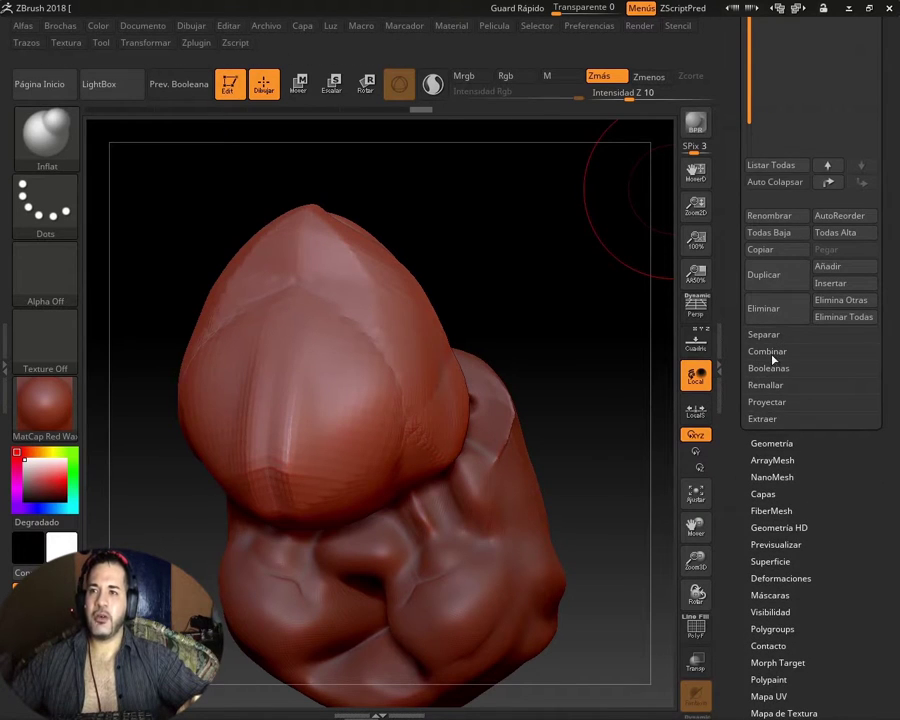
click(760, 353)
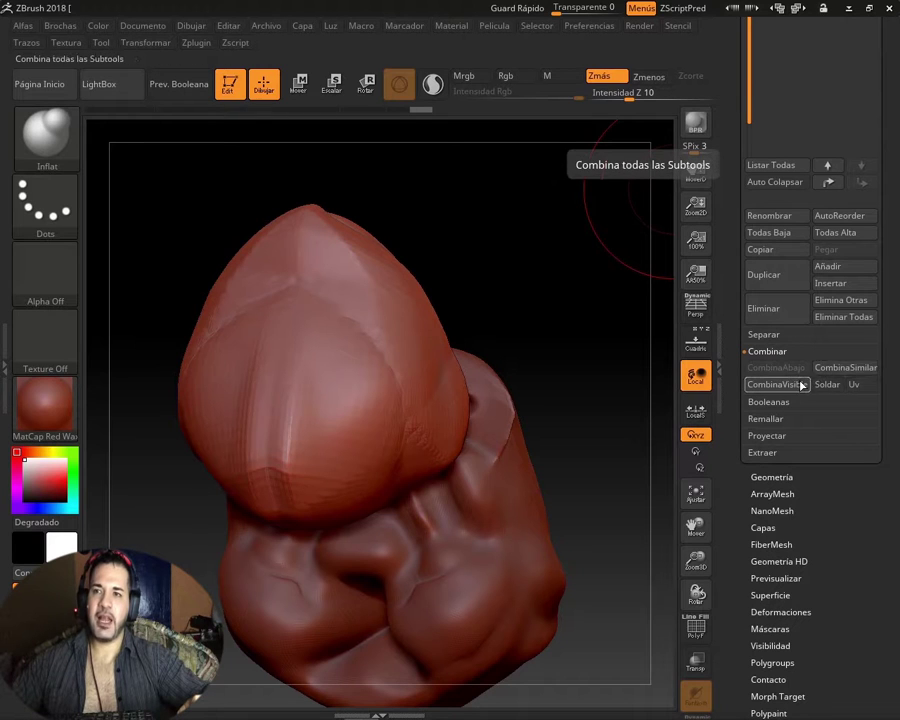
click(776, 385)
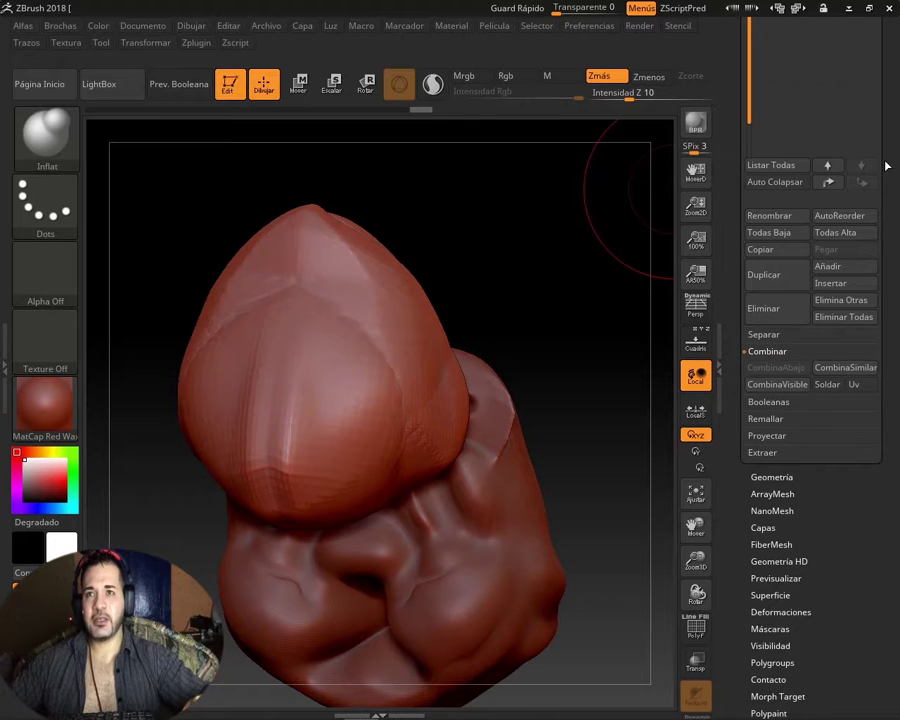
scroll(892, 263, up, 4)
scroll(892, 263, up, 2)
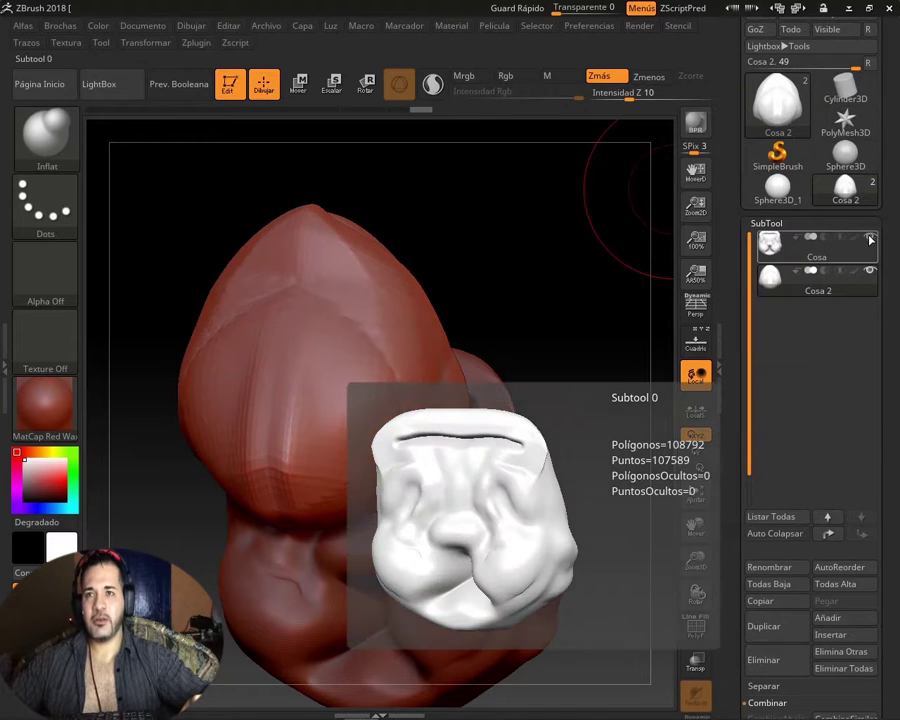
scroll(885, 262, down, 5)
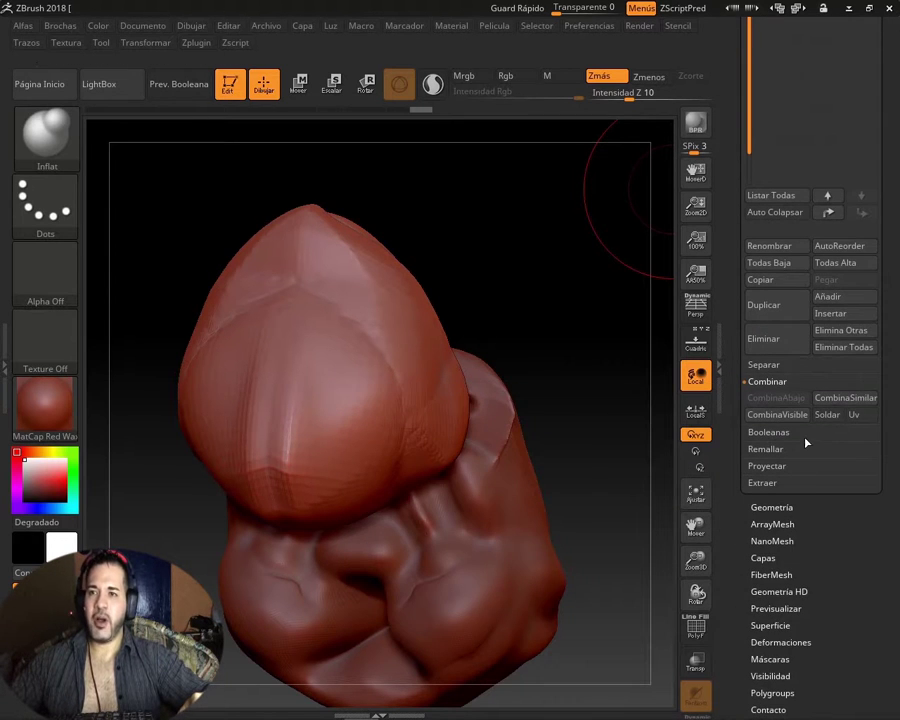
scroll(765, 414, up, 1)
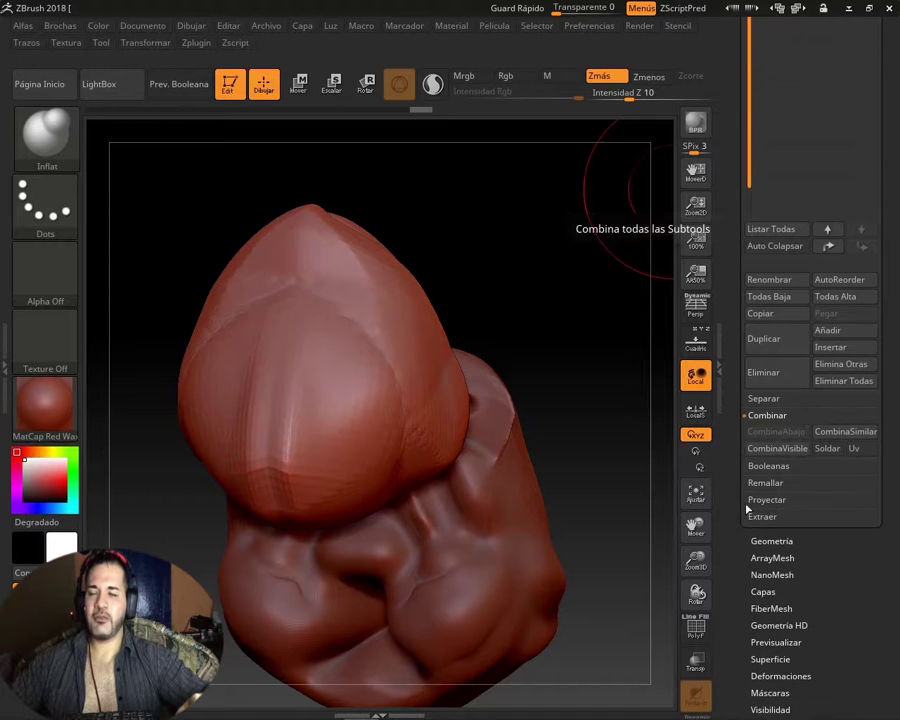
drag(488, 338, 567, 331)
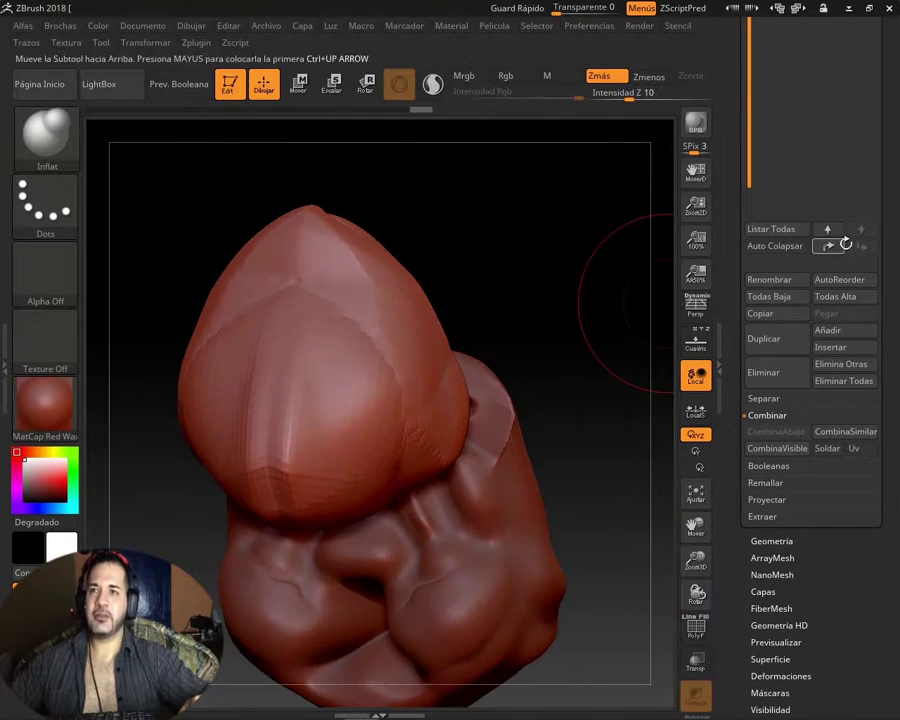
scroll(898, 278, up, 6)
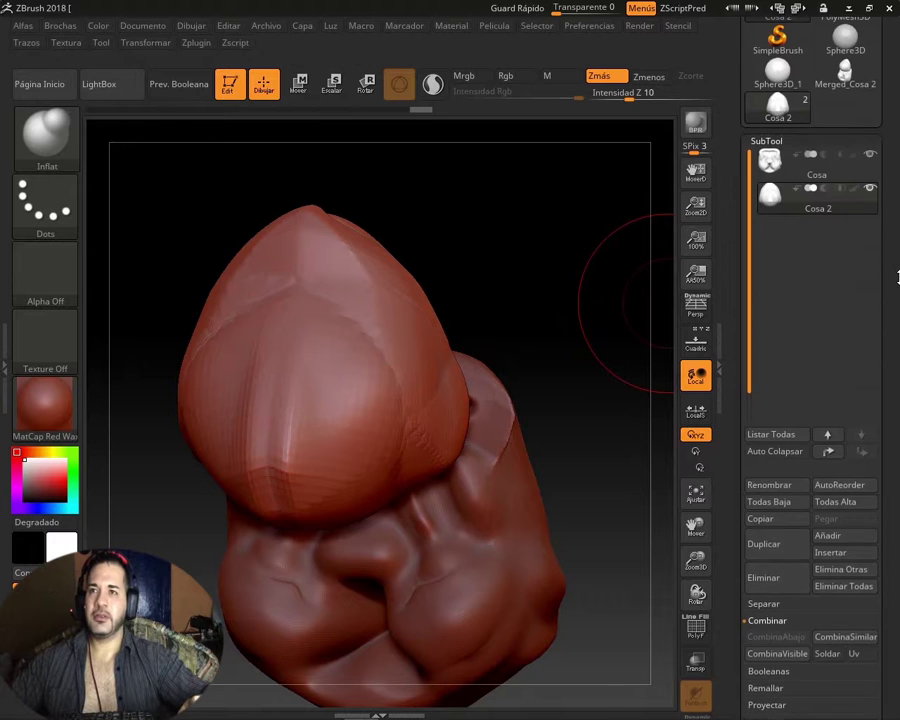
- Select Cosa and MergeDown Cosa 2 into it, confirming the warning with OK
click(789, 176)
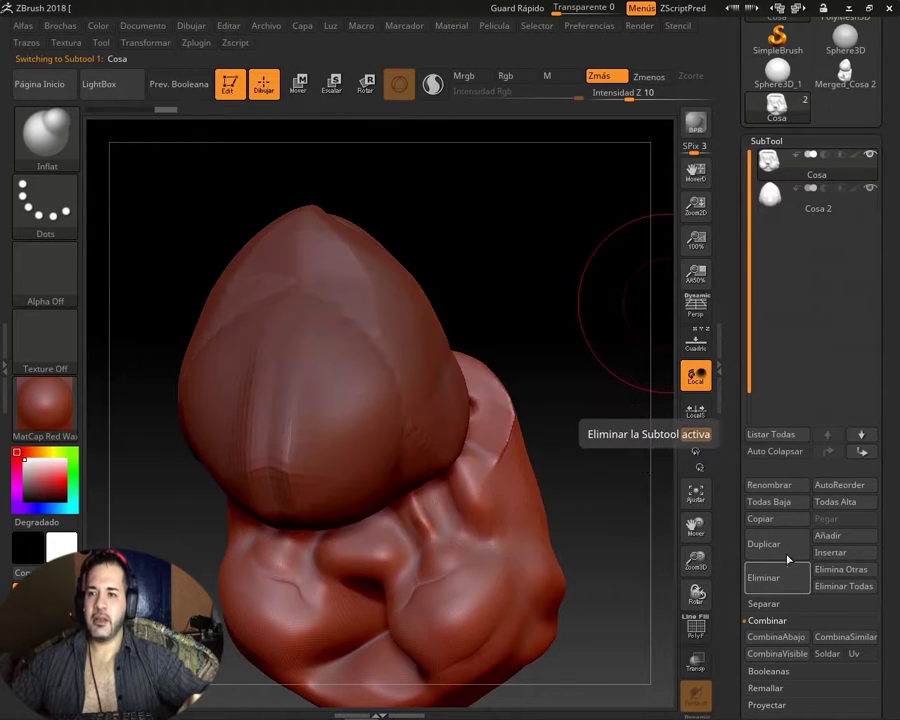
scroll(893, 418, down, 3)
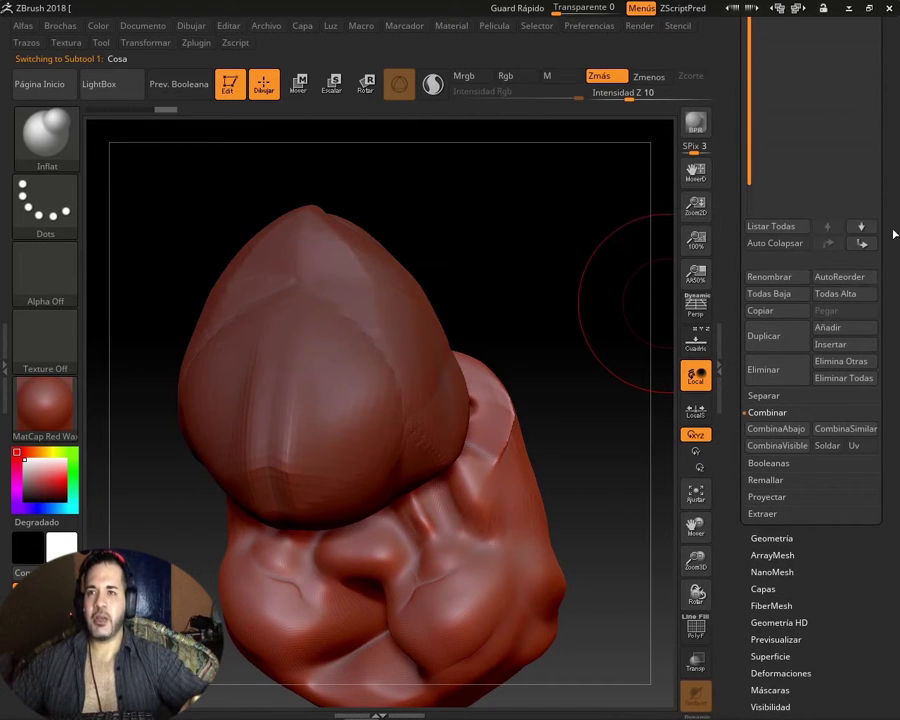
scroll(796, 295, up, 4)
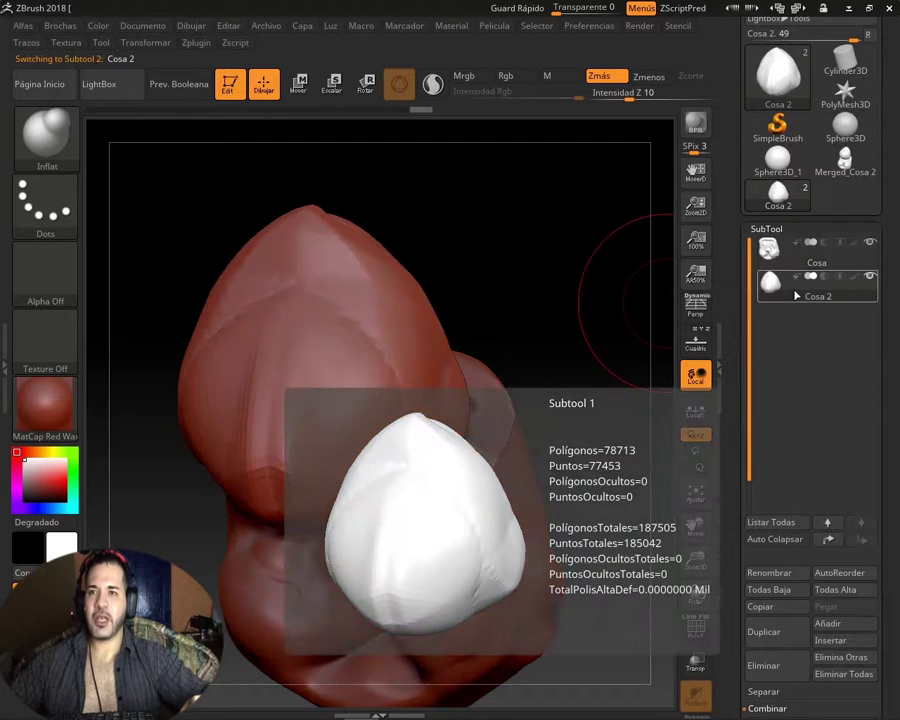
click(785, 264)
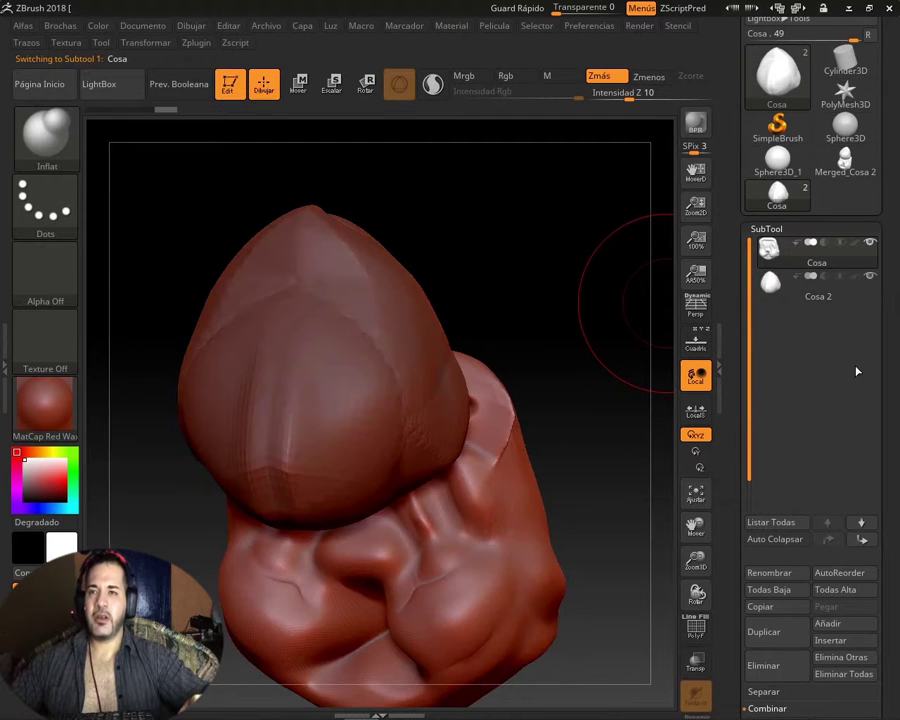
scroll(829, 300, down, 3)
scroll(829, 296, down, 2)
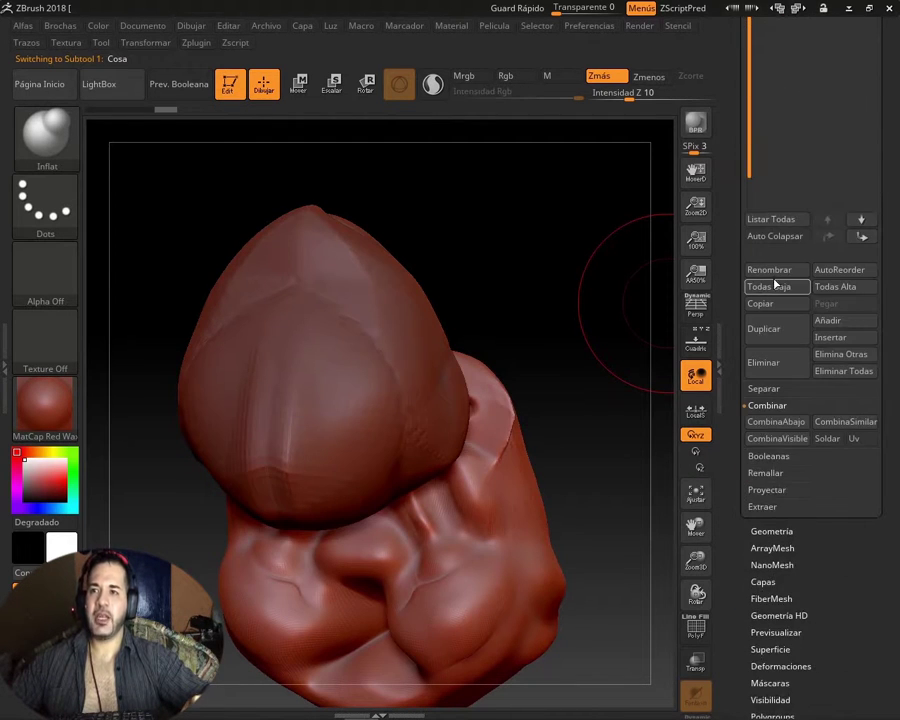
click(781, 422)
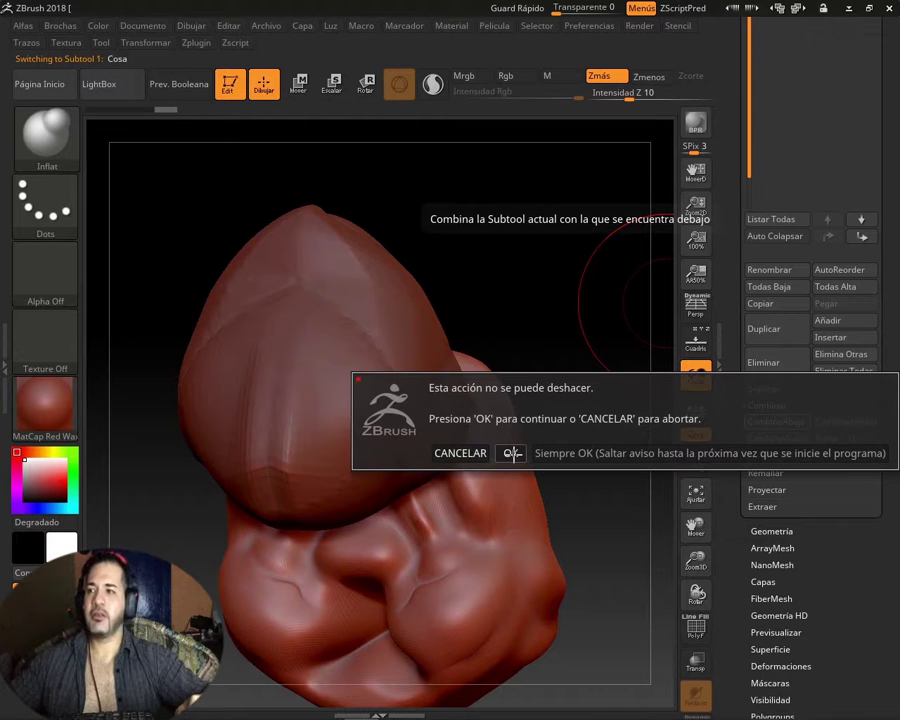
click(512, 453)
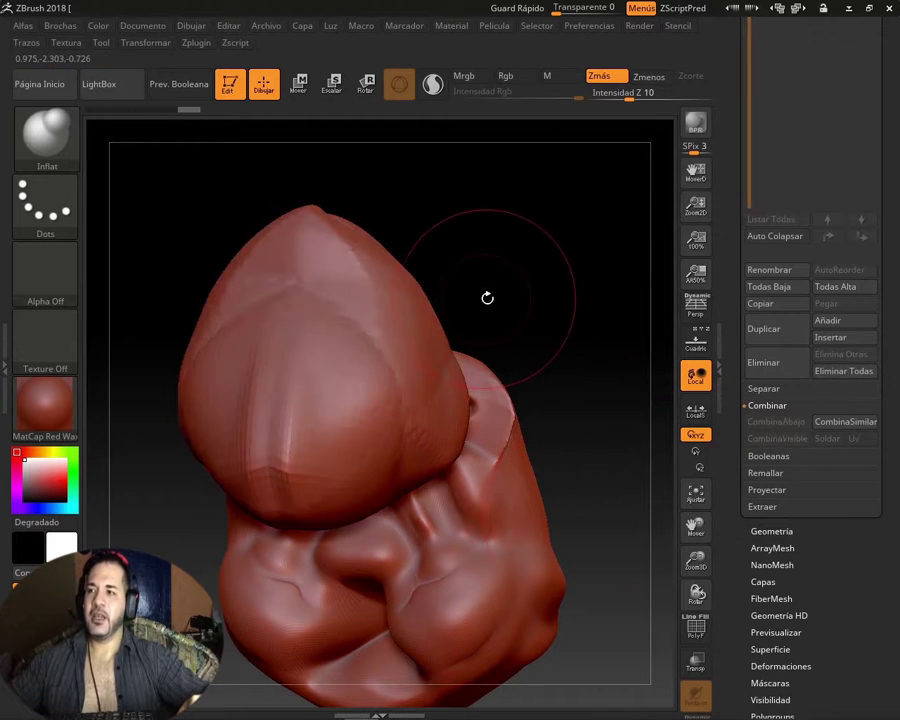
mouse_move(487, 298)
mouse_down()
mouse_move(548, 278)
mouse_move(448, 270)
mouse_move(630, 300)
mouse_up()
- Undo the last sculpting change and orbit the model to a three-quarter view
drag(890, 166, 890, 466)
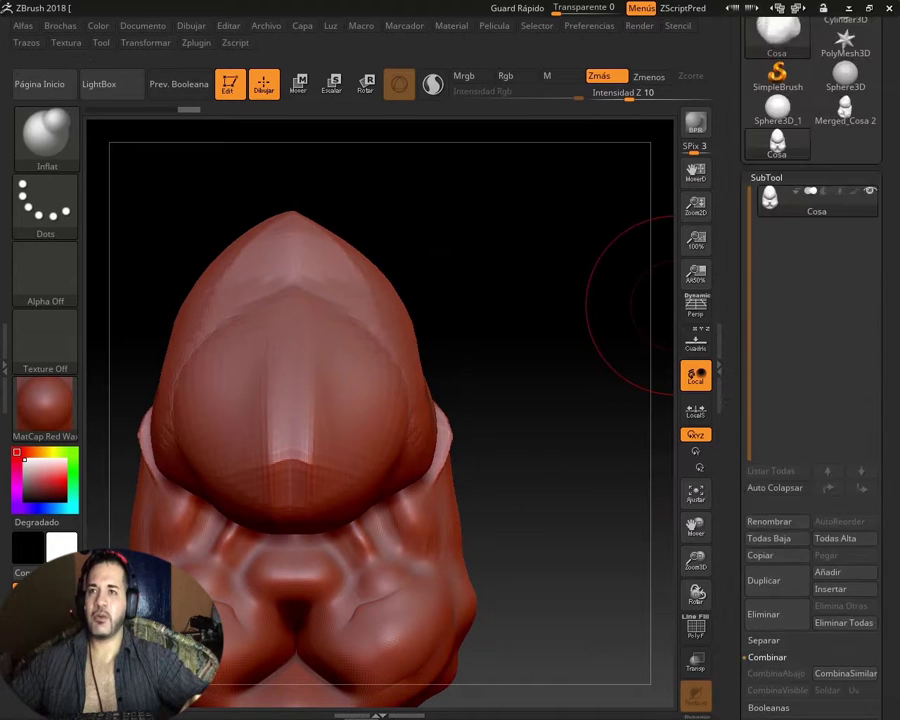
drag(484, 439, 484, 438)
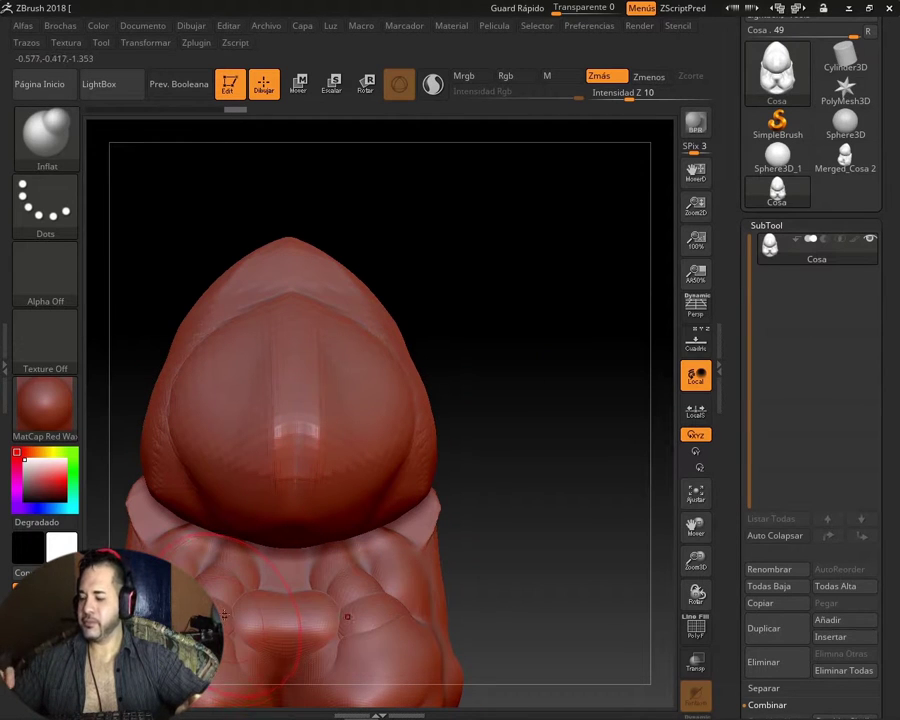
key(ctrl+z)
key(ctrl+z)
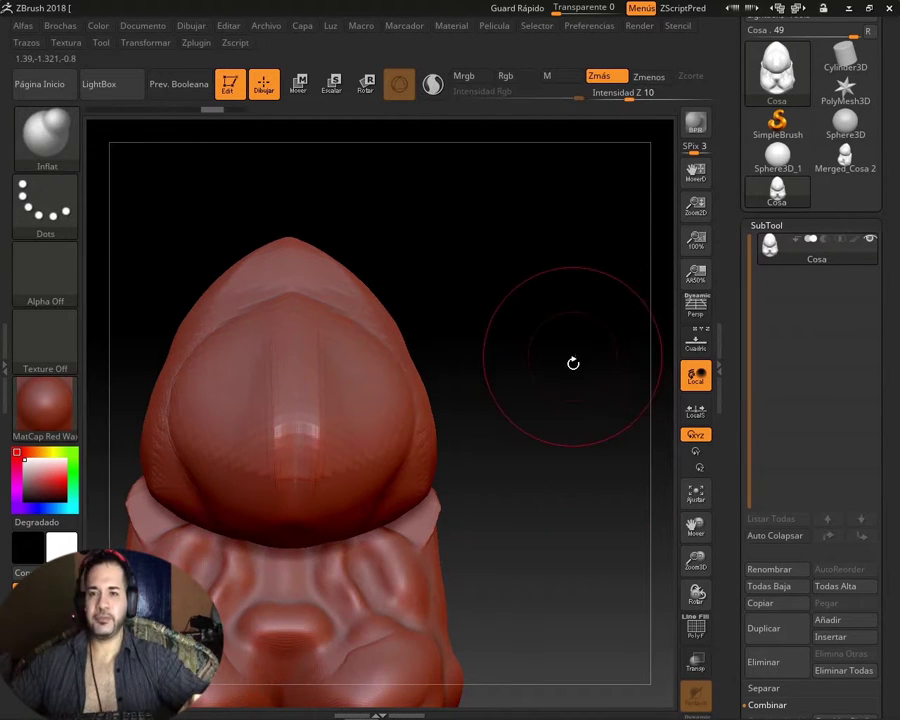
mouse_move(573, 363)
mouse_down()
mouse_move(576, 468)
mouse_move(610, 510)
mouse_up()
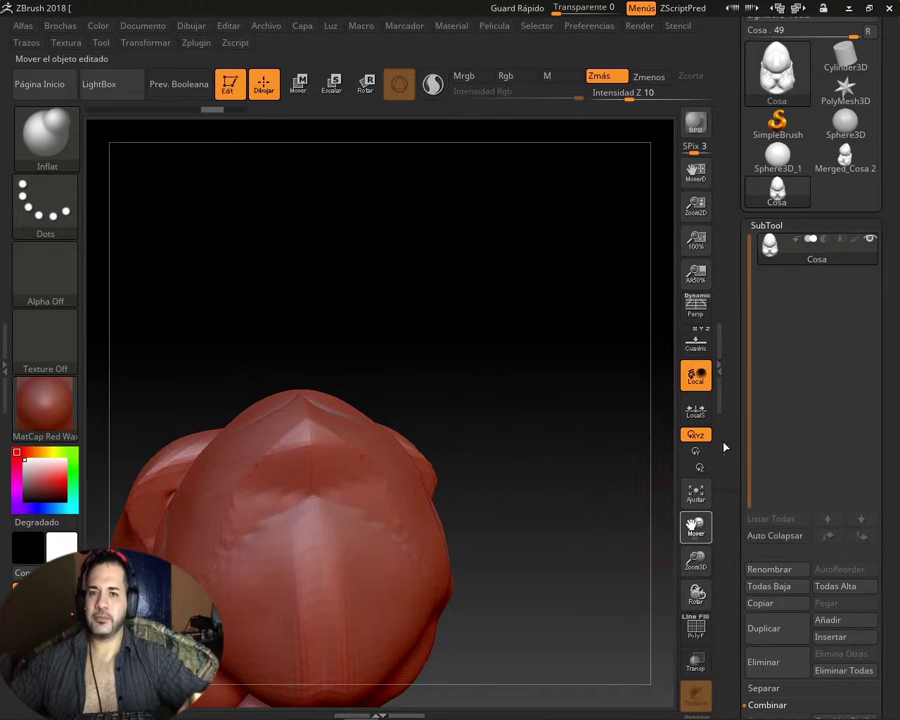
drag(724, 447, 731, 421)
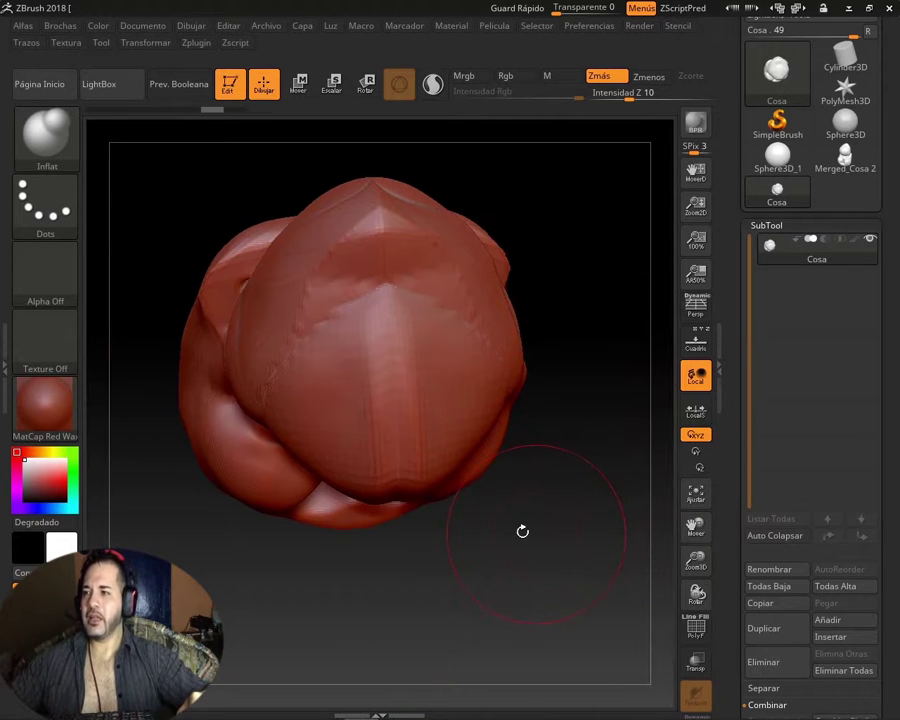
mouse_move(520, 528)
mouse_down()
mouse_move(553, 516)
mouse_move(551, 503)
mouse_up()
mouse_move(561, 546)
mouse_down()
mouse_move(465, 469)
mouse_move(530, 467)
mouse_move(540, 480)
mouse_move(520, 492)
mouse_up()
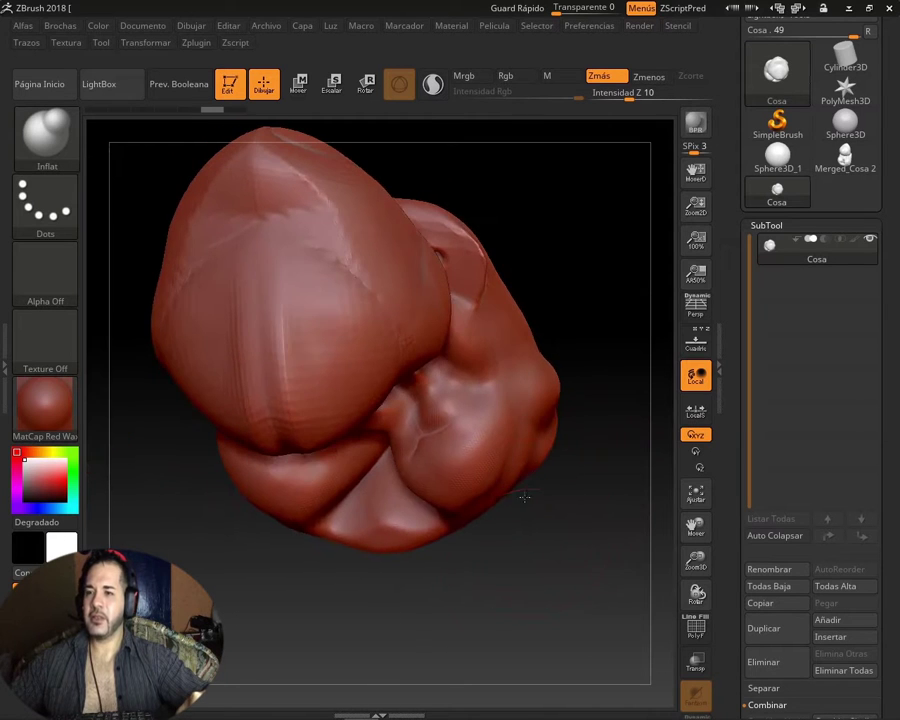
- With PolyF shown, inflate the right lobe outward, then turn PolyF off
click(697, 632)
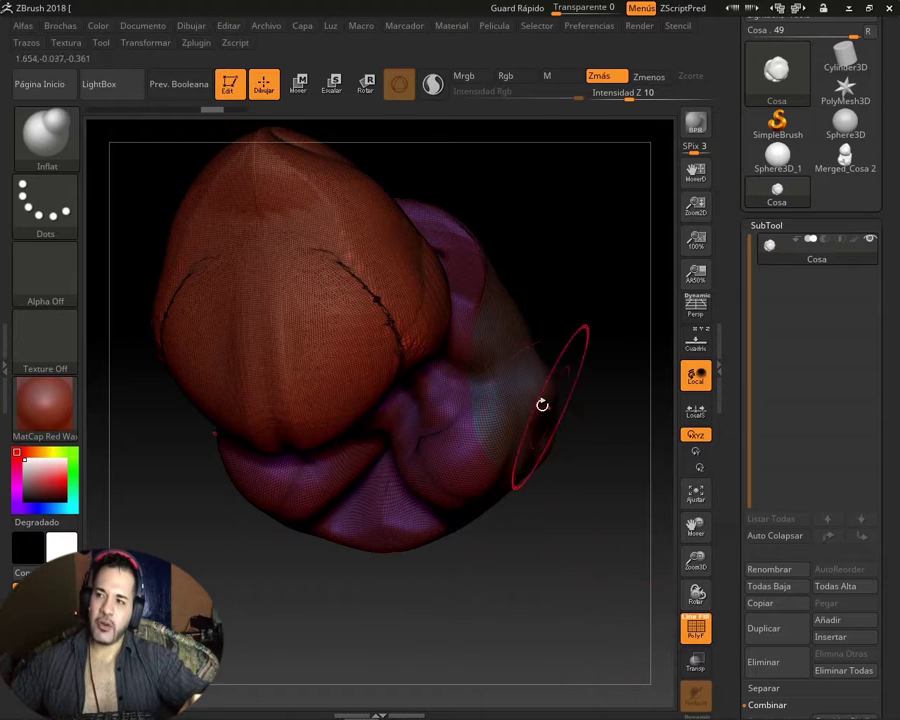
mouse_move(480, 400)
mouse_down()
mouse_move(502, 281)
mouse_move(490, 402)
mouse_move(522, 321)
mouse_move(530, 455)
mouse_move(490, 410)
mouse_move(490, 420)
mouse_move(488, 402)
mouse_up()
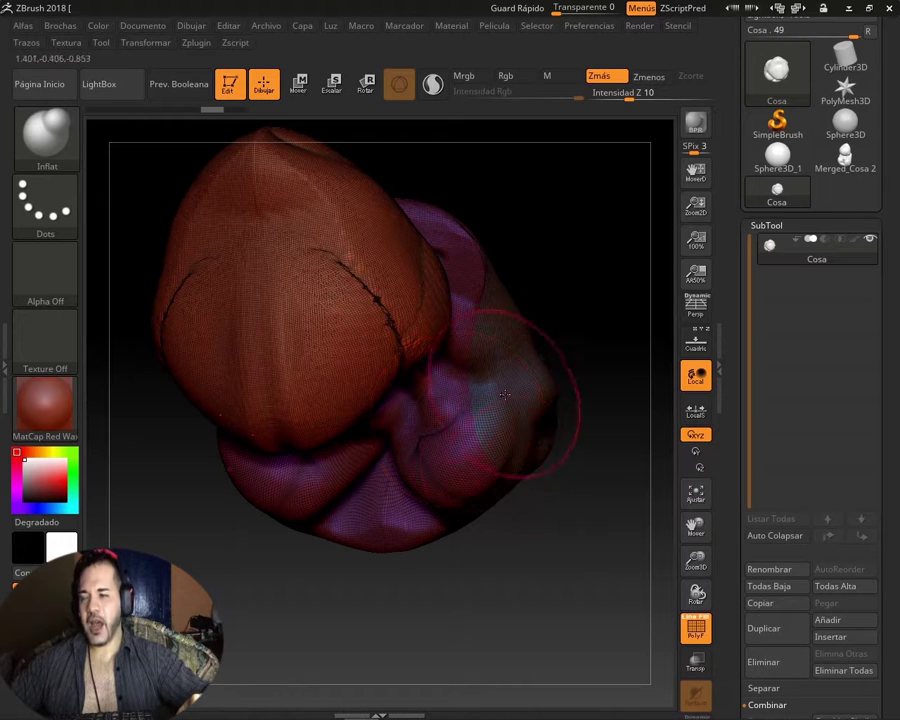
mouse_move(548, 485)
mouse_down()
mouse_move(540, 528)
mouse_move(571, 597)
mouse_up()
click(696, 625)
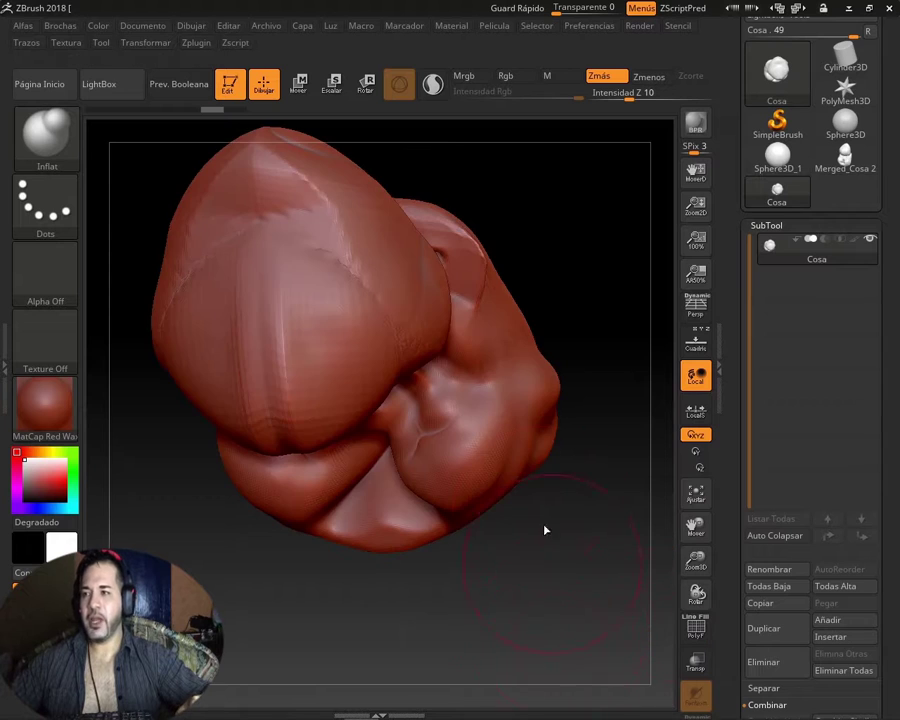
drag(470, 587, 597, 573)
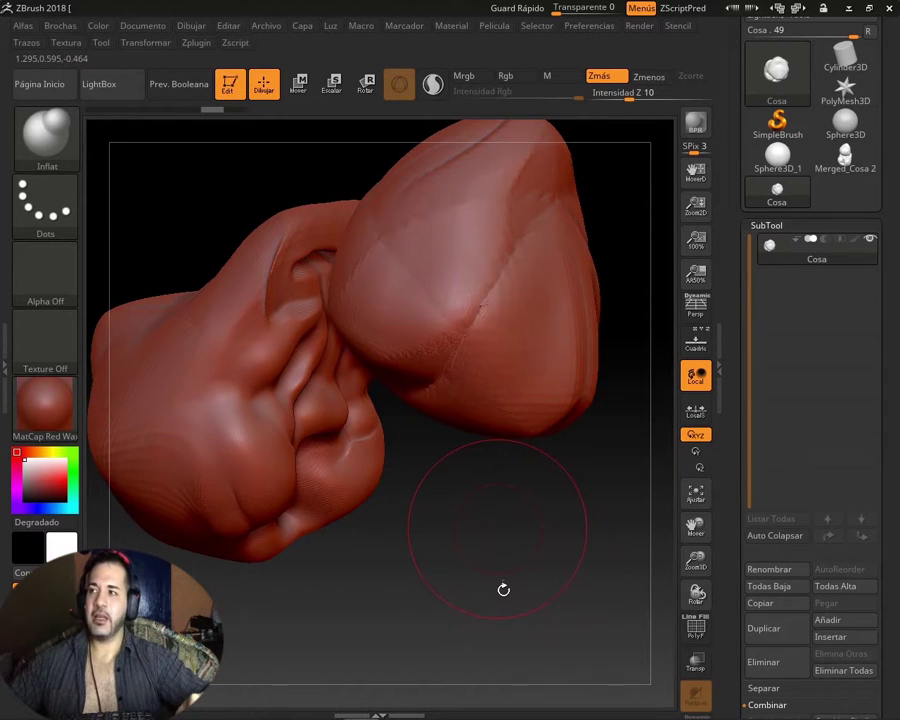
drag(503, 589, 503, 591)
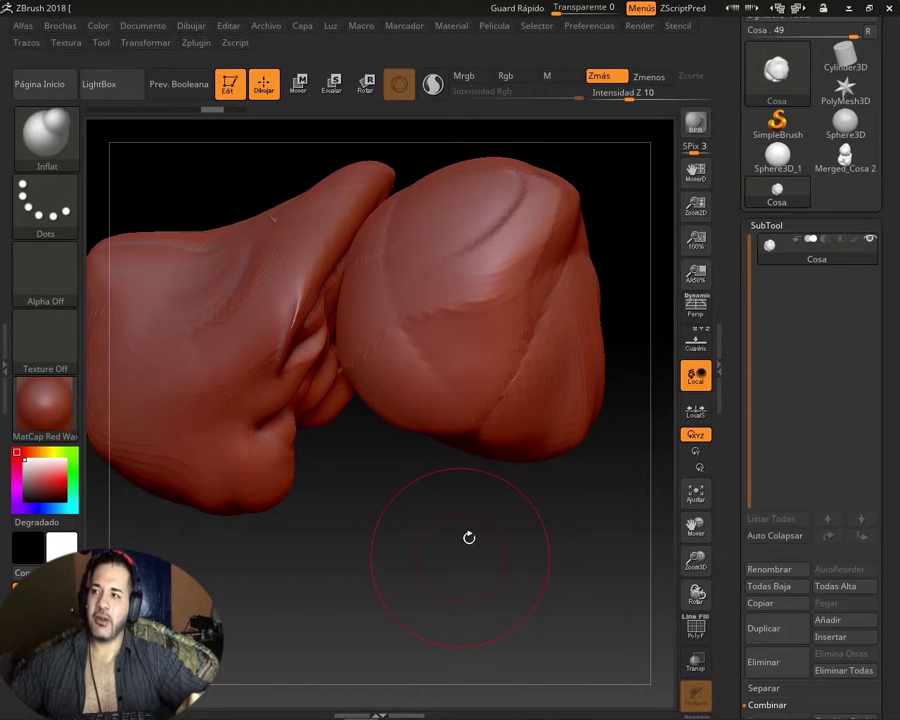
mouse_move(469, 538)
mouse_down()
mouse_move(466, 530)
mouse_move(473, 552)
mouse_up()
key(ctrl)
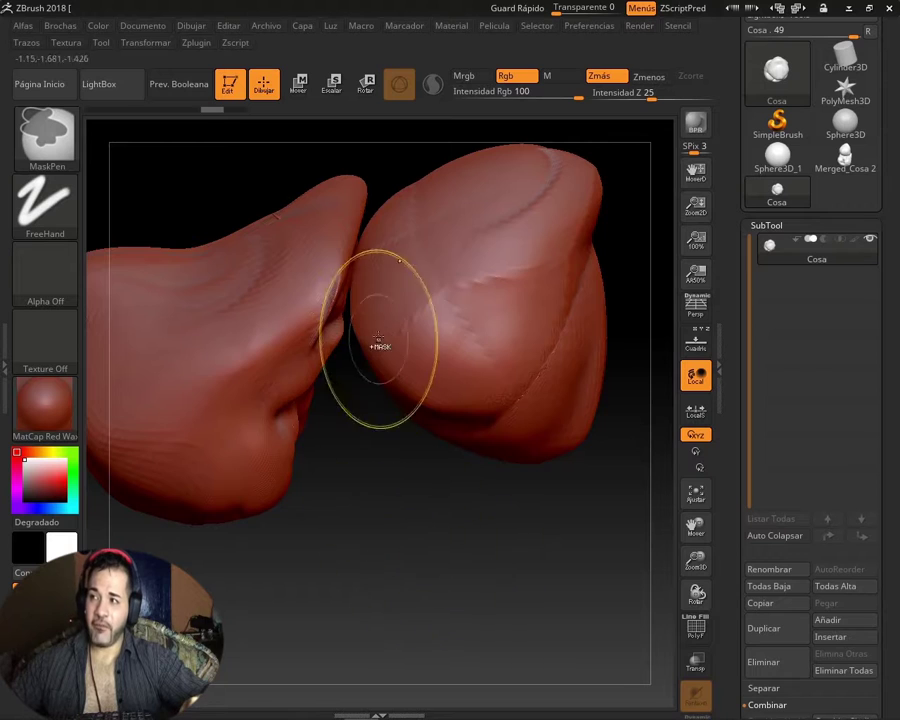
ctrl+drag(388, 522, 432, 606)
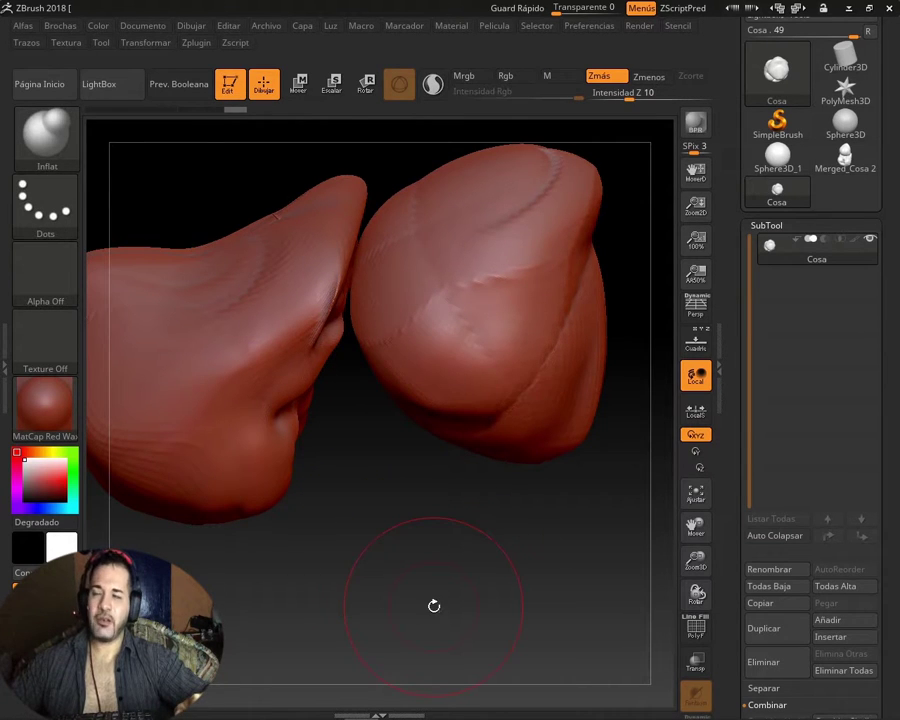
drag(410, 632, 409, 644)
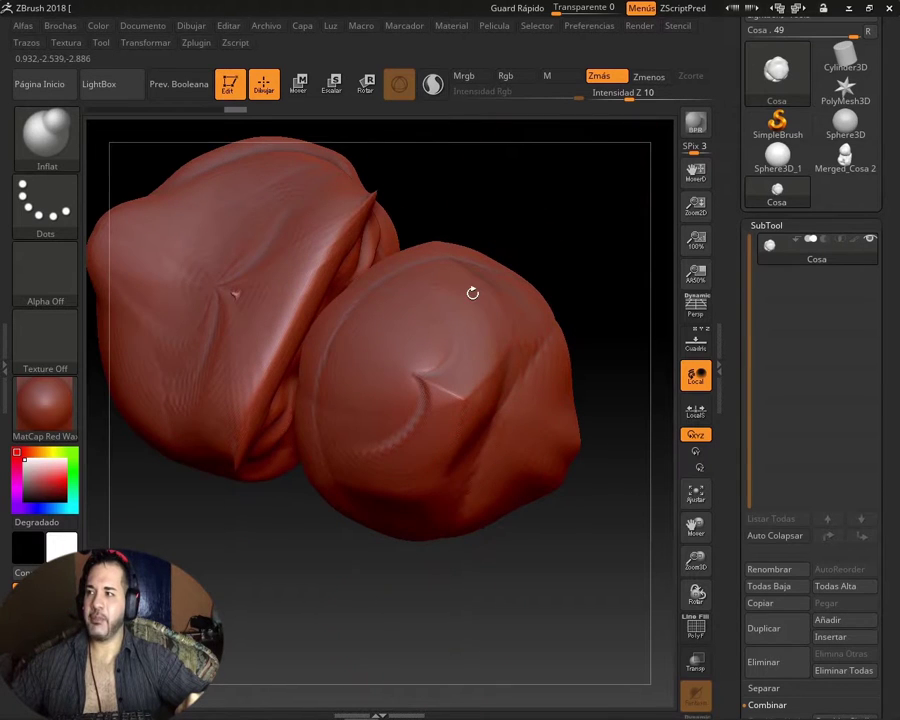
drag(472, 293, 440, 303)
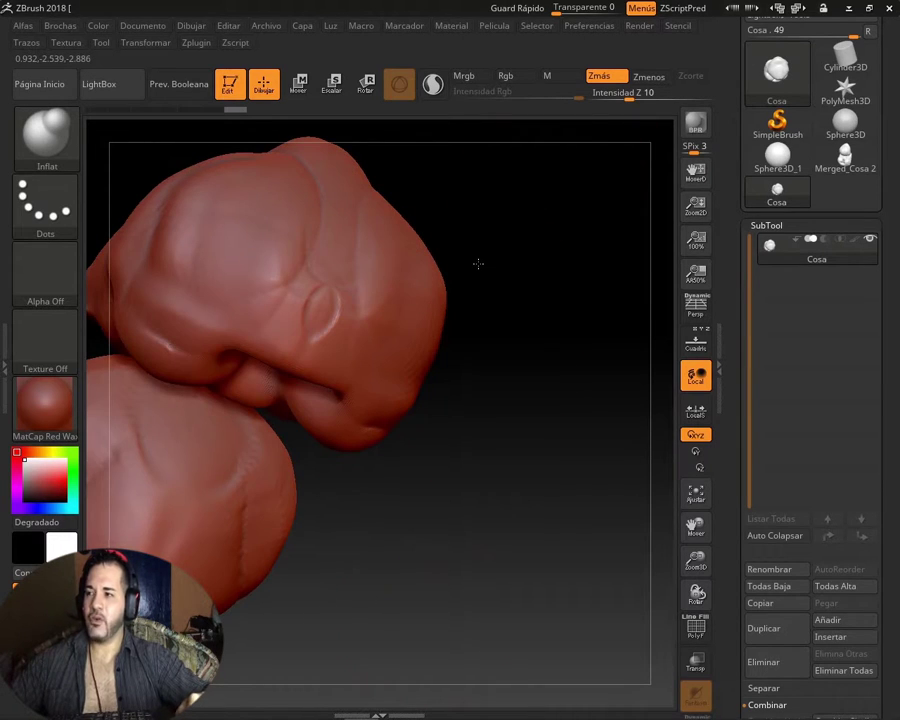
mouse_move(478, 263)
mouse_down()
mouse_move(577, 186)
mouse_move(519, 420)
mouse_move(450, 490)
mouse_up()
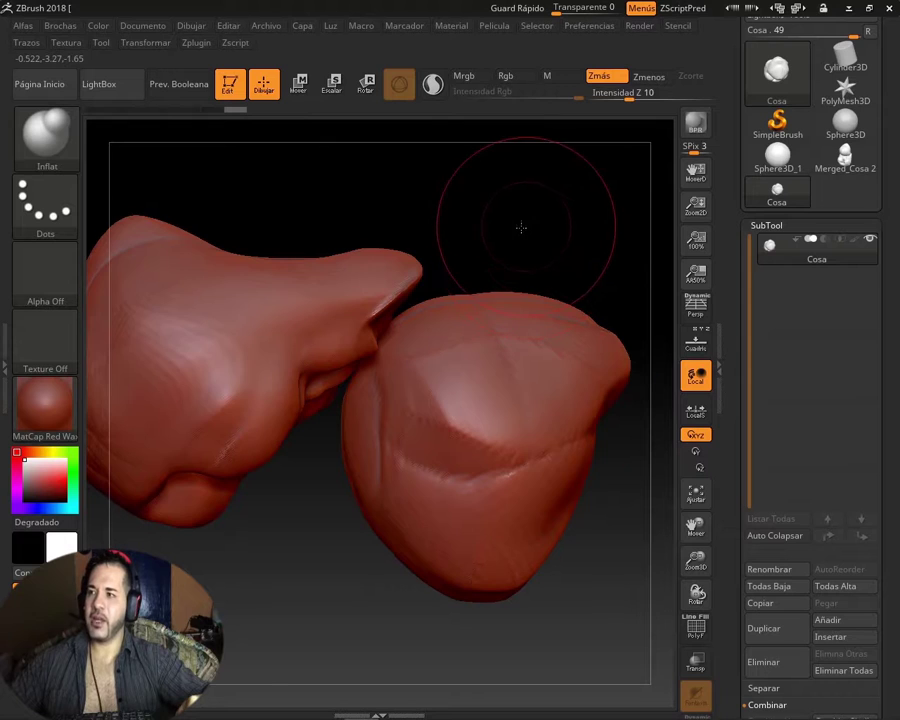
drag(520, 226, 485, 240)
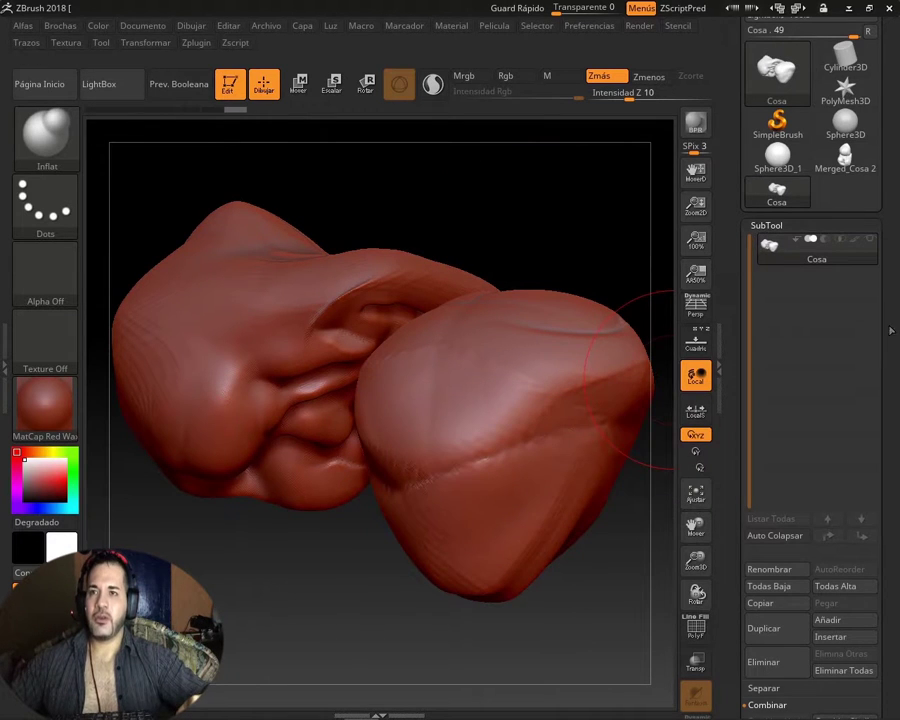
drag(891, 330, 893, 277)
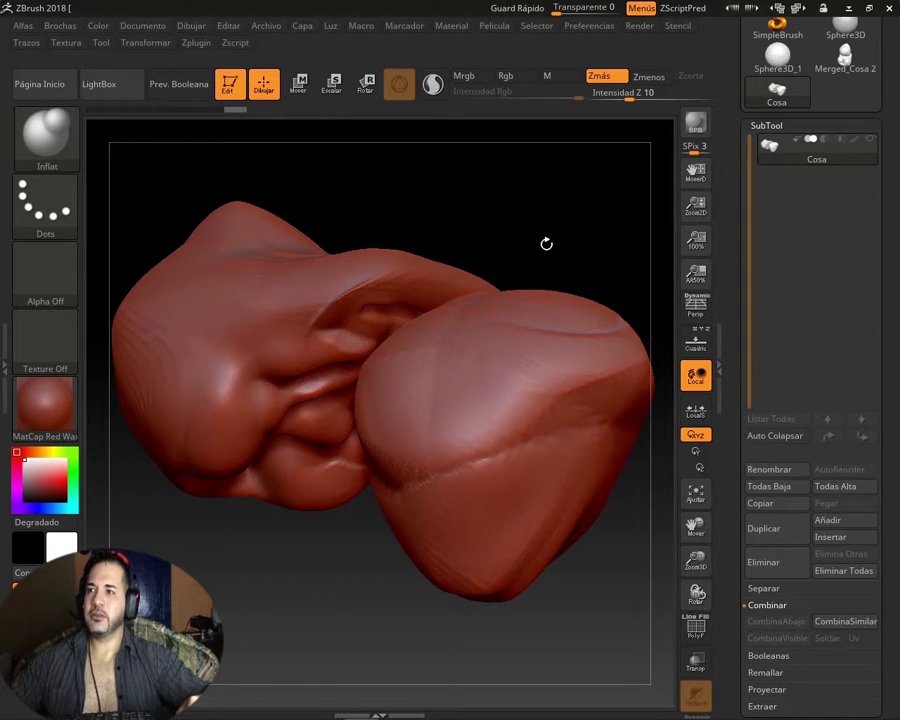
drag(546, 243, 572, 297)
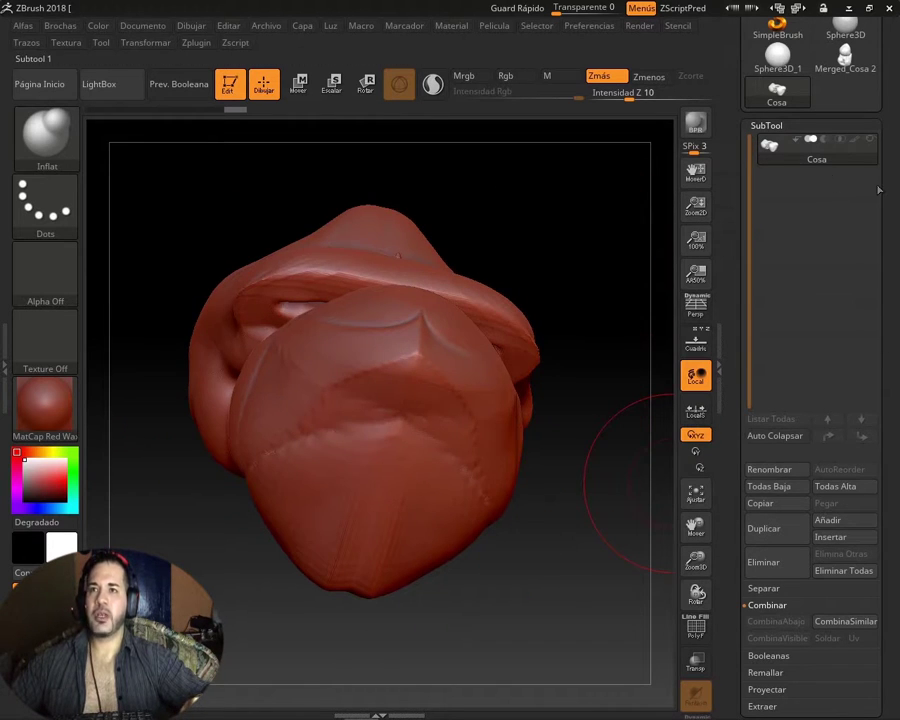
drag(895, 175, 893, 390)
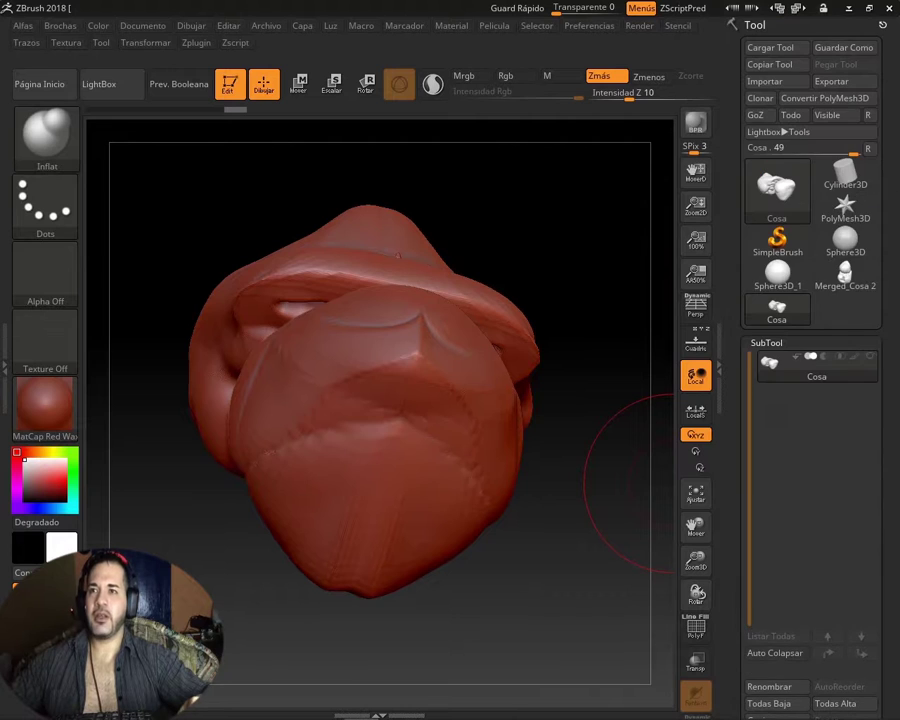
- Load Sphere3D_1, reset the tool list, then load Cube3D
click(779, 212)
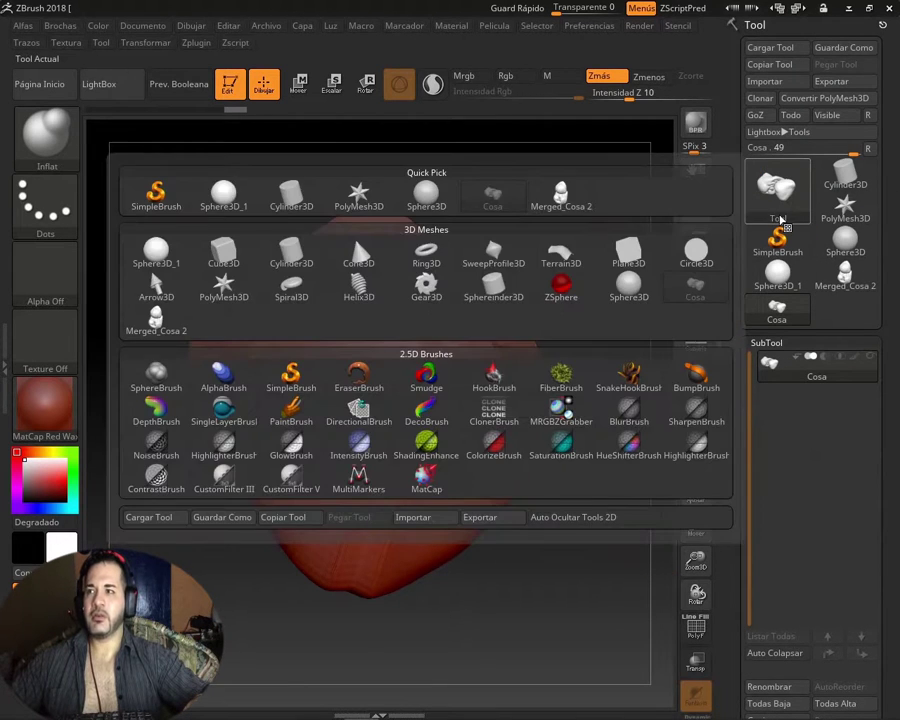
click(156, 252)
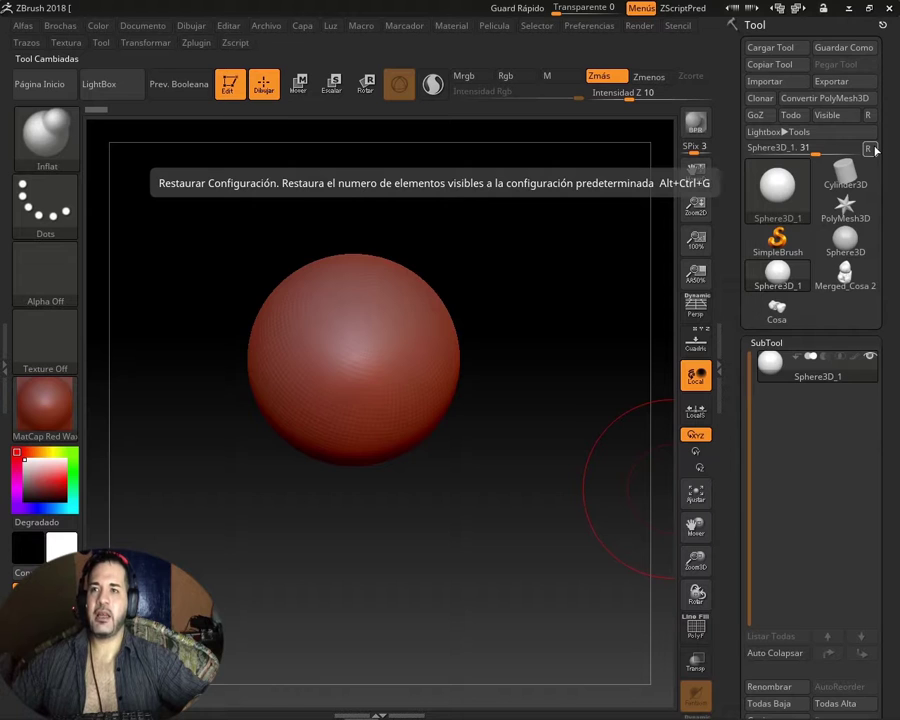
click(869, 148)
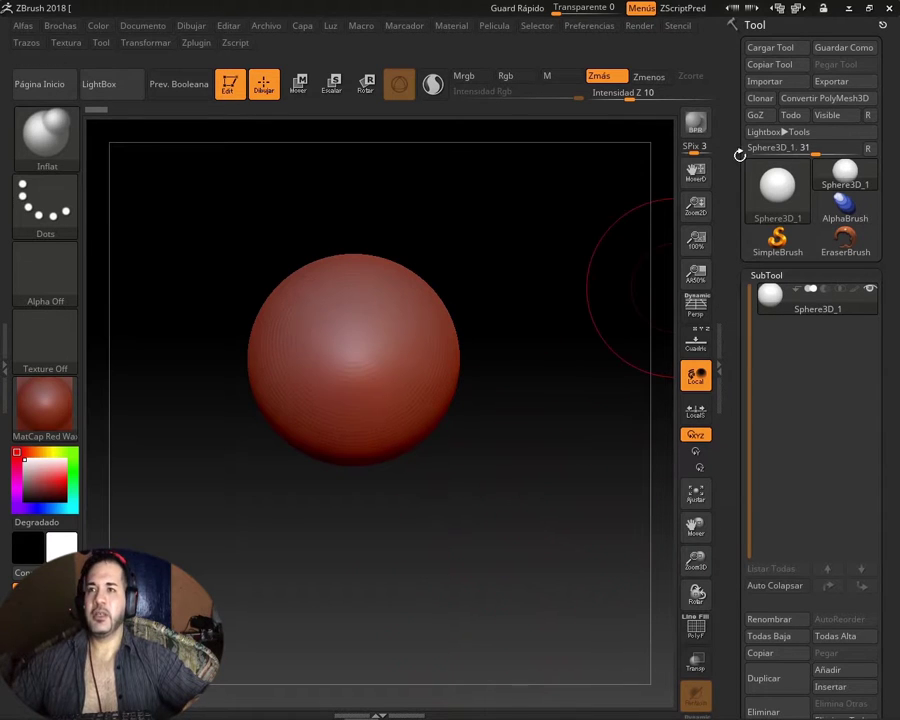
click(777, 185)
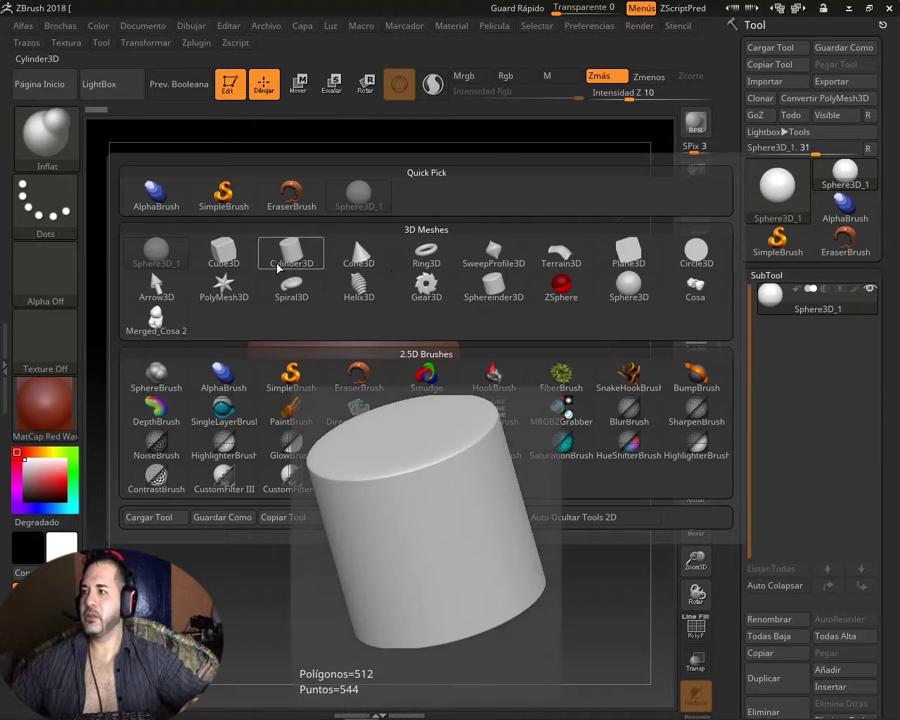
click(226, 255)
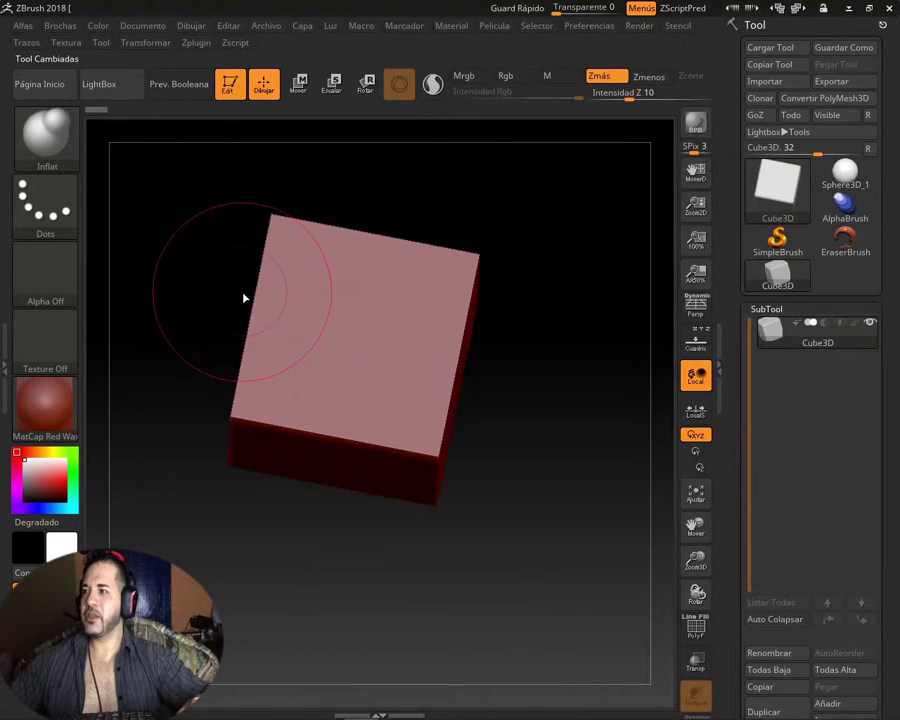
- Switch back to Sphere3D_1 and click the canvas, bringing up the PolyMesh3D conversion notice
click(780, 205)
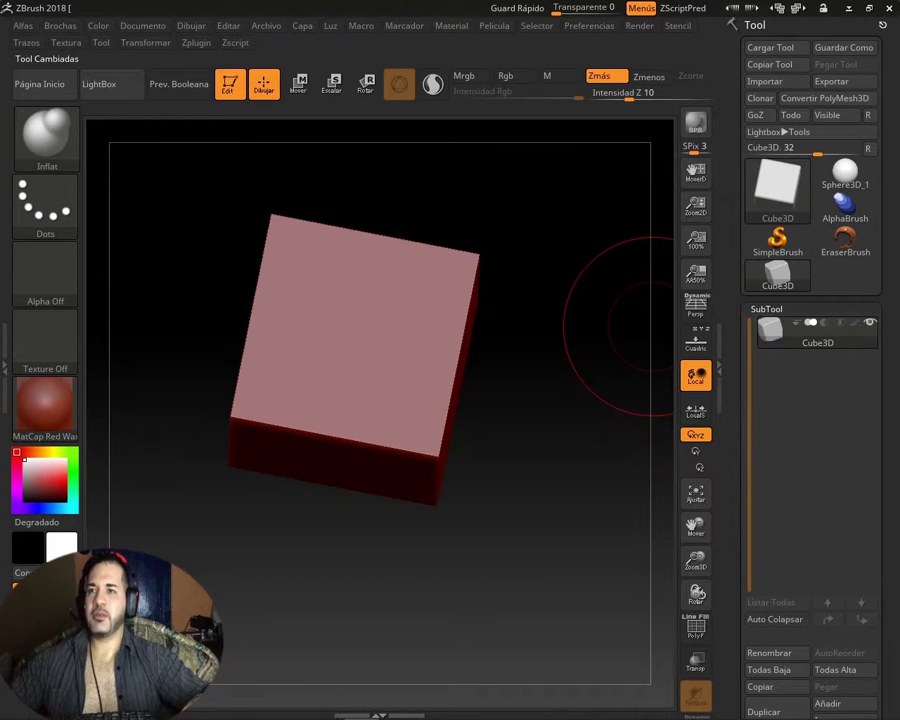
mouse_move(845, 175)
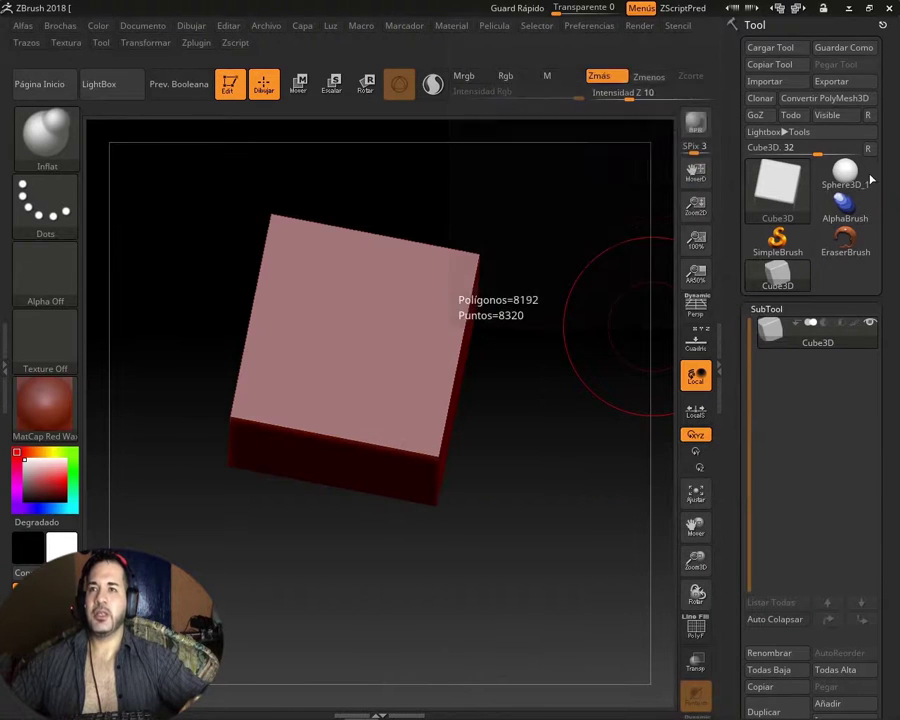
click(860, 181)
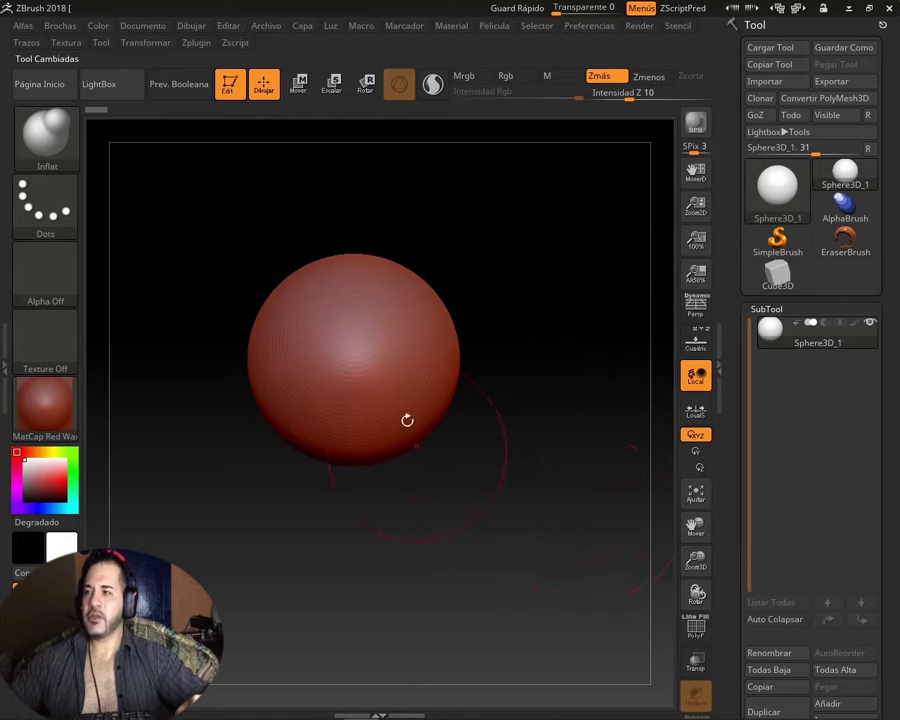
click(427, 305)
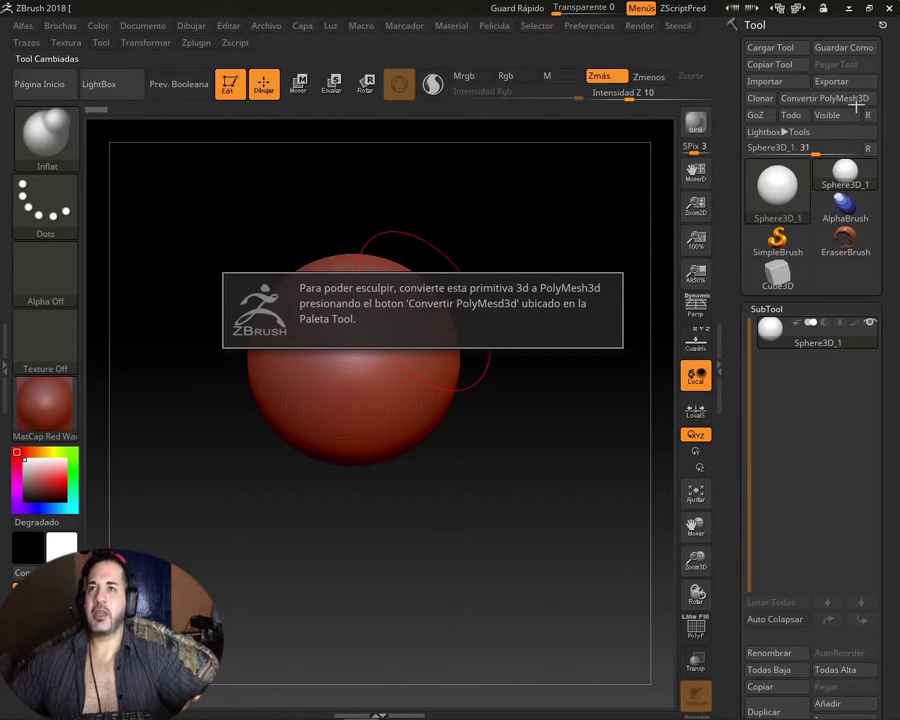
- Convert Sphere3D_1 into the editable polymesh PM3D_Sphere3D_1
click(850, 98)
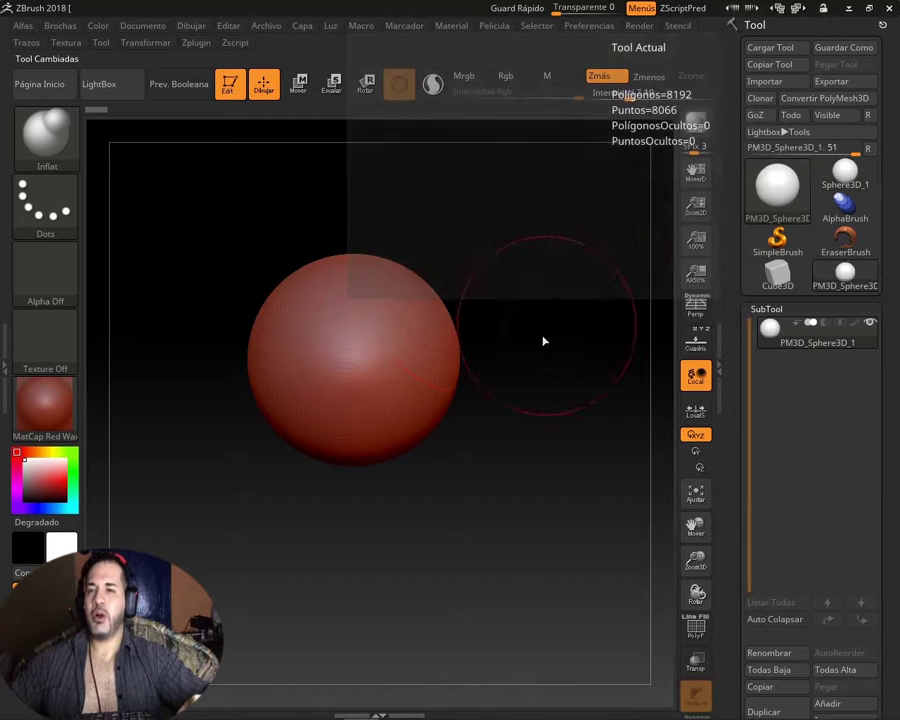
mouse_move(544, 341)
mouse_down()
mouse_move(522, 394)
mouse_move(462, 368)
mouse_move(521, 315)
mouse_up()
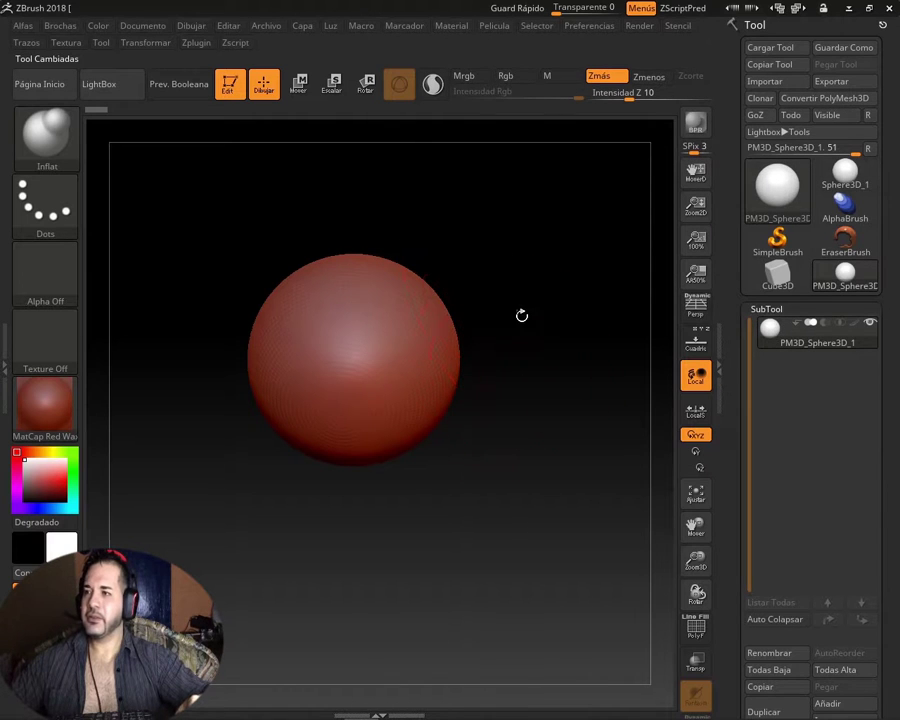
drag(504, 424, 488, 457)
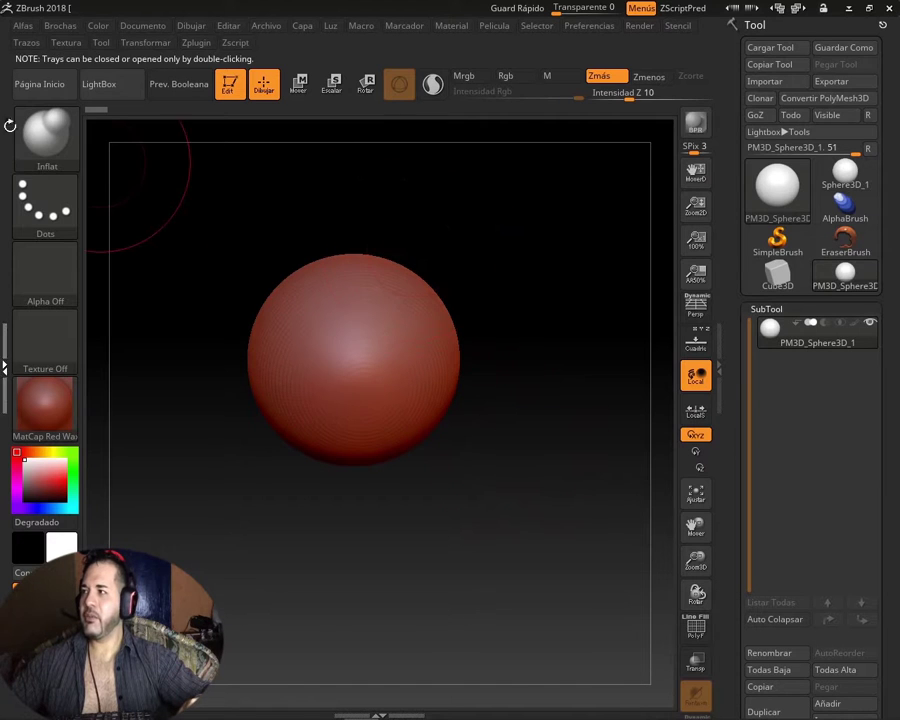
- With the Move Topological brush, pull two ear lobes and a muzzle bulge, then orbit to check
click(38, 146)
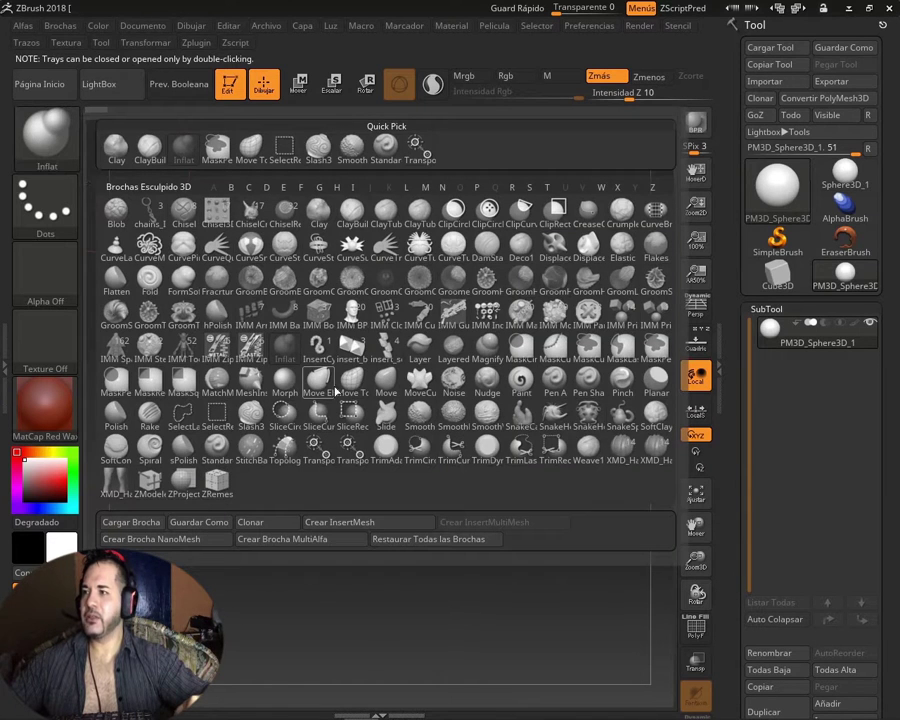
click(237, 275)
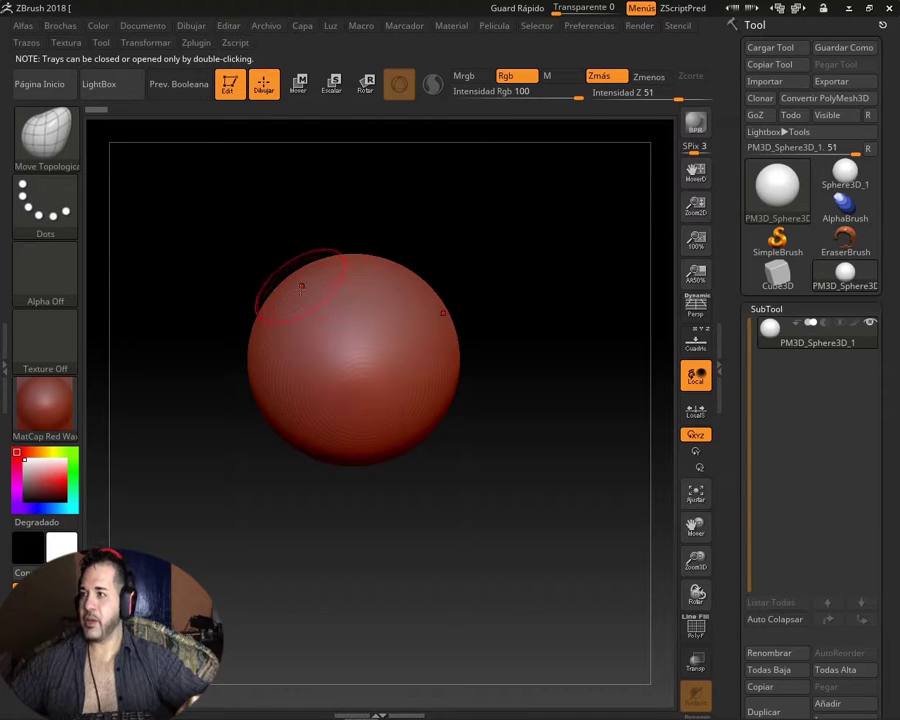
drag(300, 290, 255, 217)
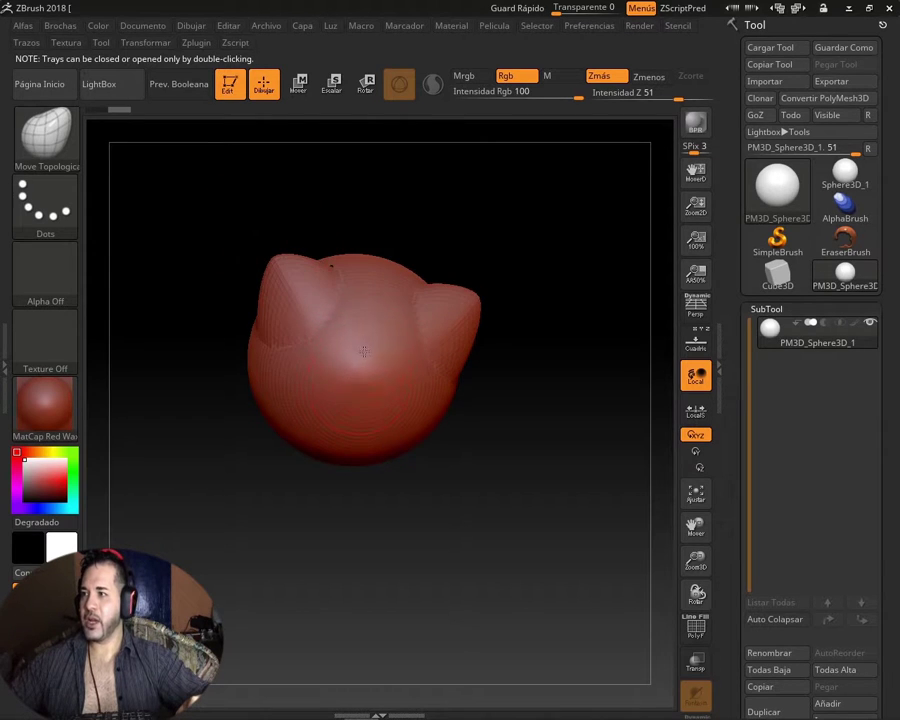
drag(320, 401, 331, 398)
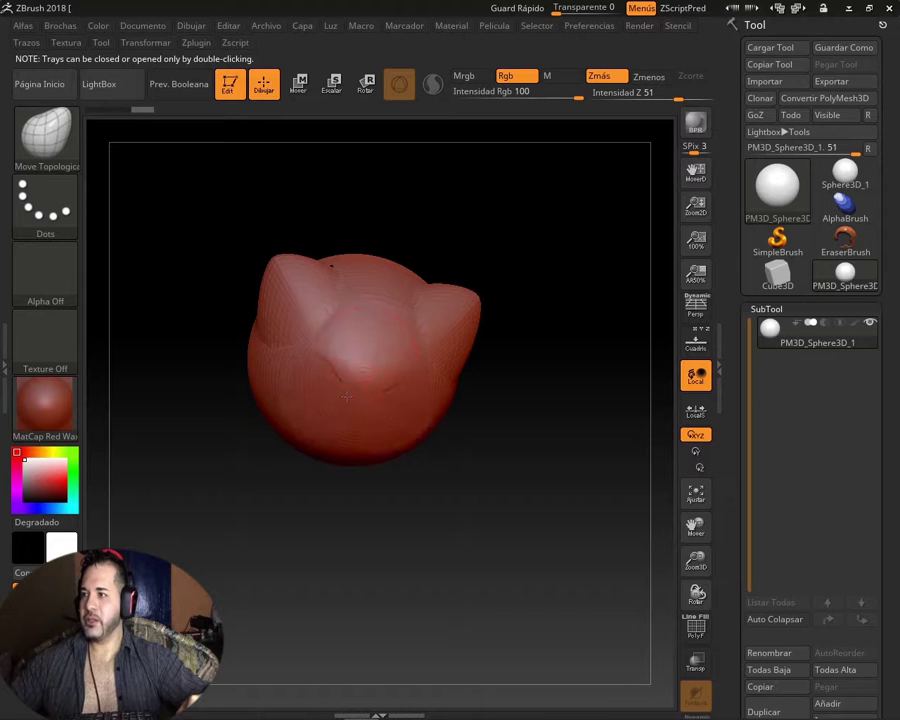
drag(536, 536, 528, 492)
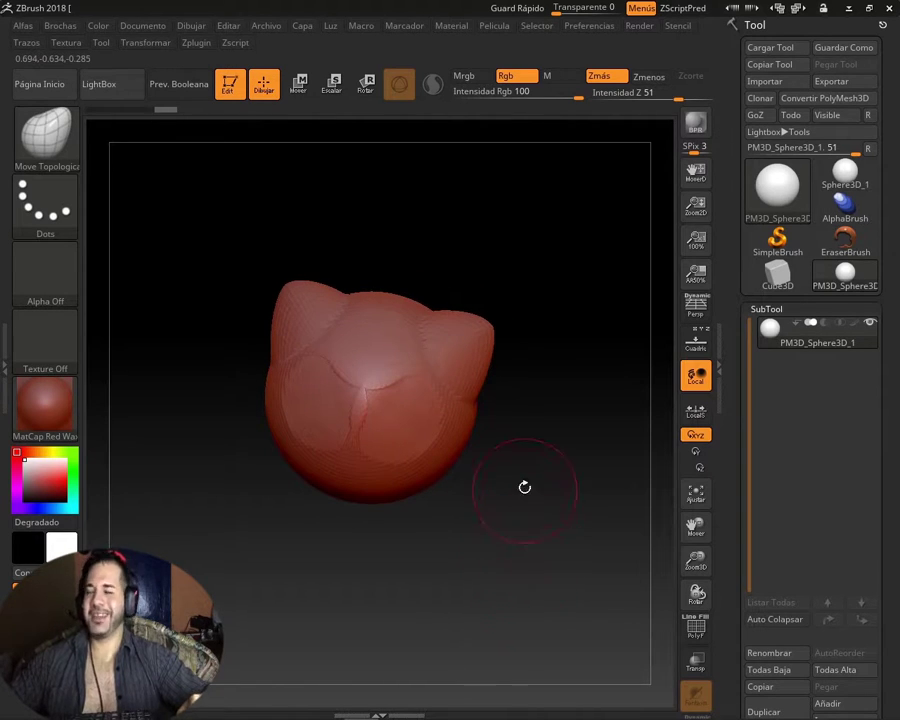
mouse_move(546, 502)
mouse_down()
mouse_move(584, 490)
mouse_move(512, 476)
mouse_up()
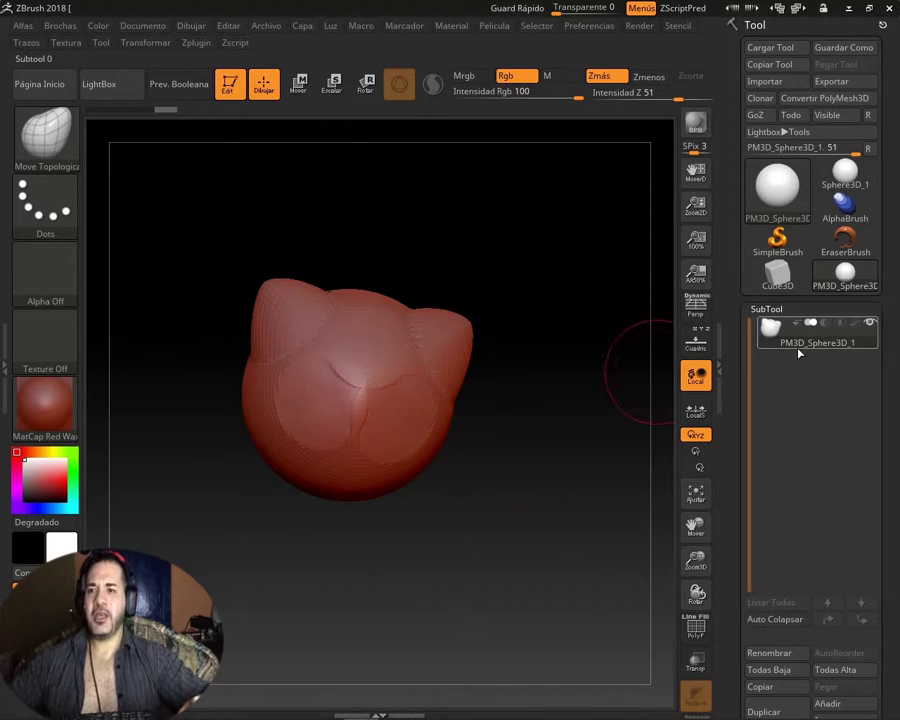
- Rename the PM3D_Sphere3D_1 subtool to 'Esto' via Renombrar
click(758, 653)
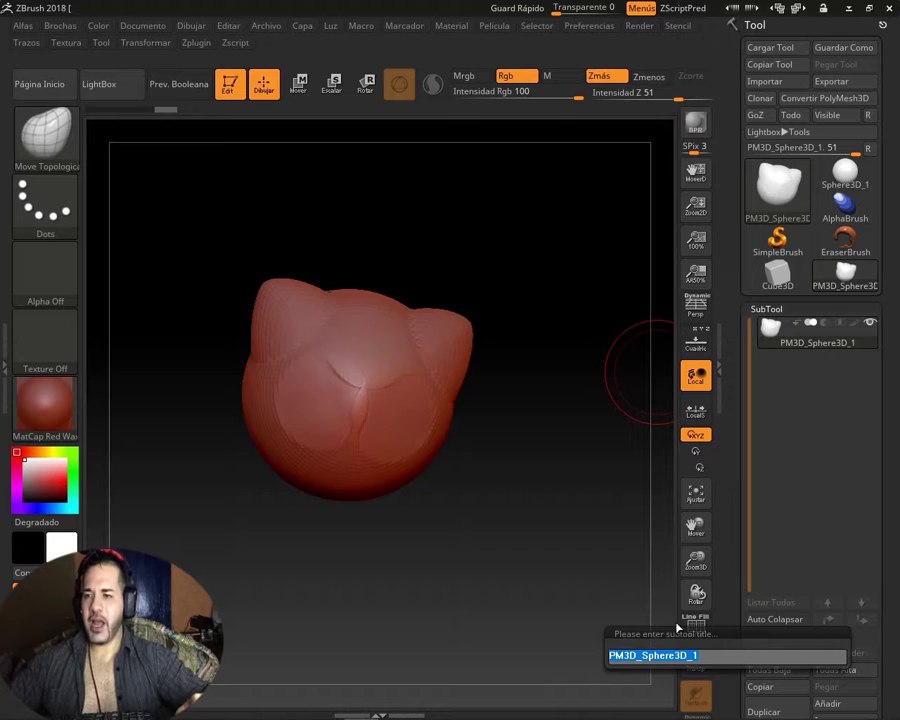
text(c)
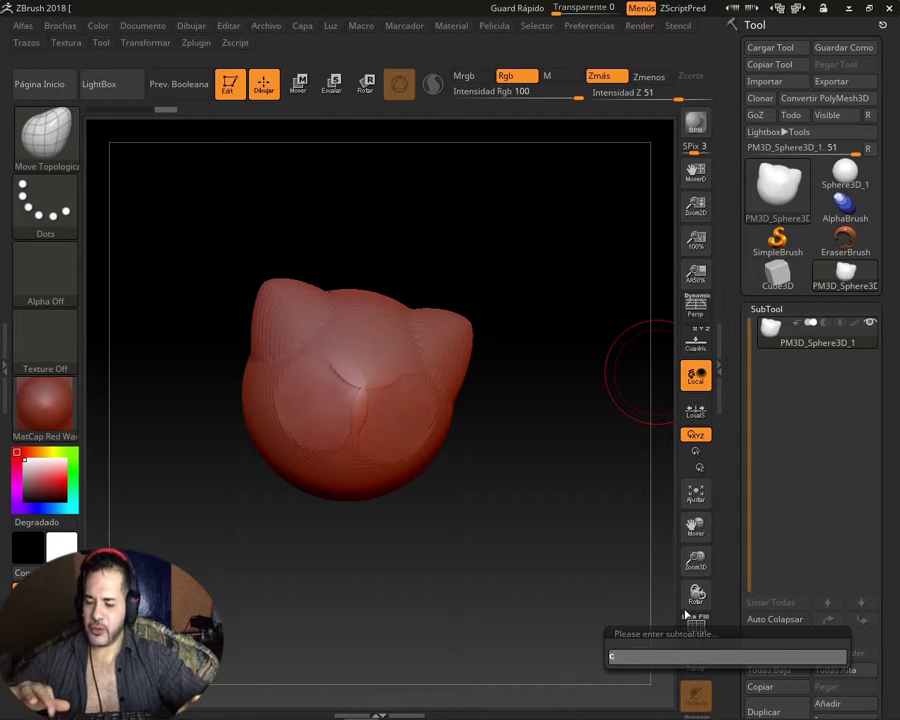
text(osa)
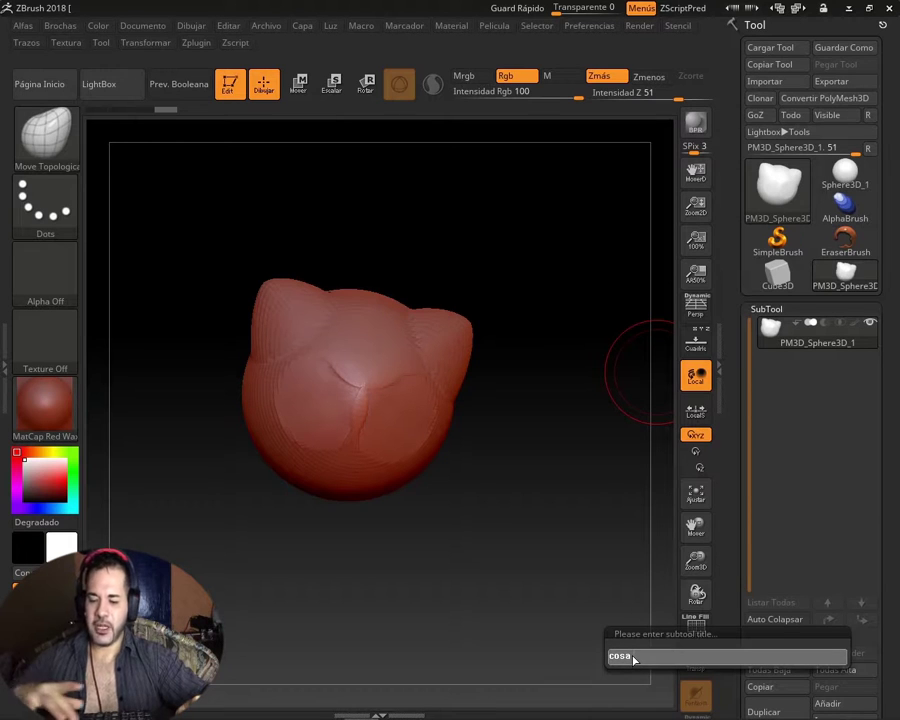
key(BackSpace)
key(BackSpace)
key(BackSpace)
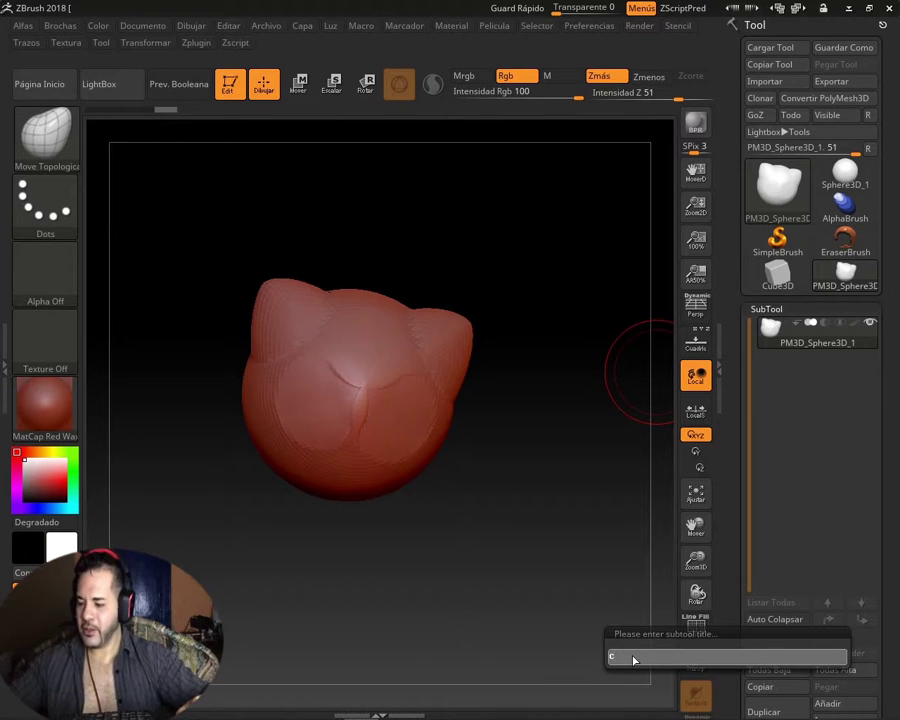
key(BackSpace)
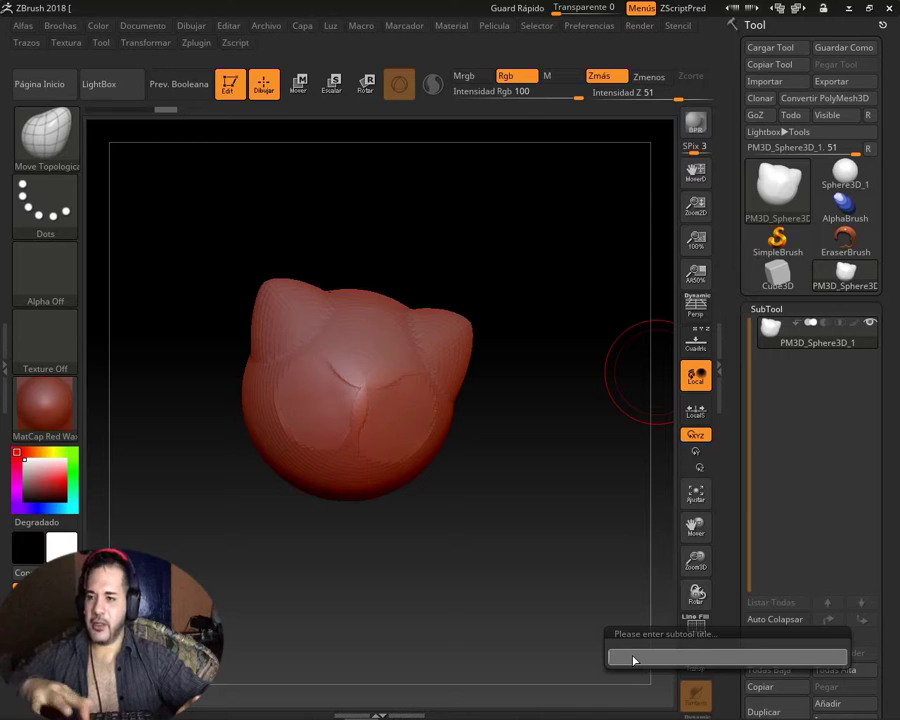
text(esto)
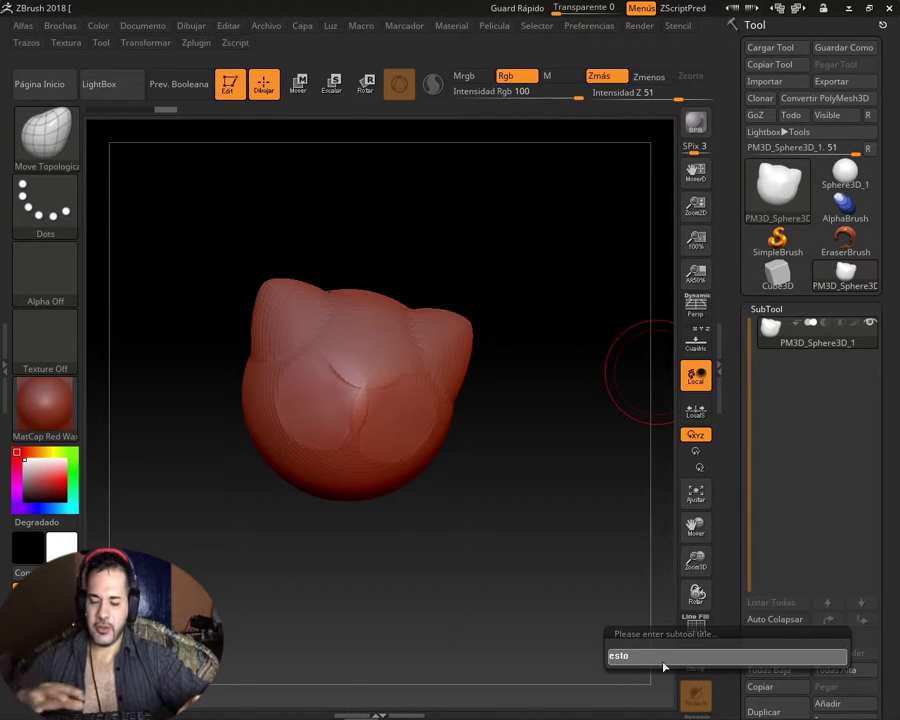
key(Return)
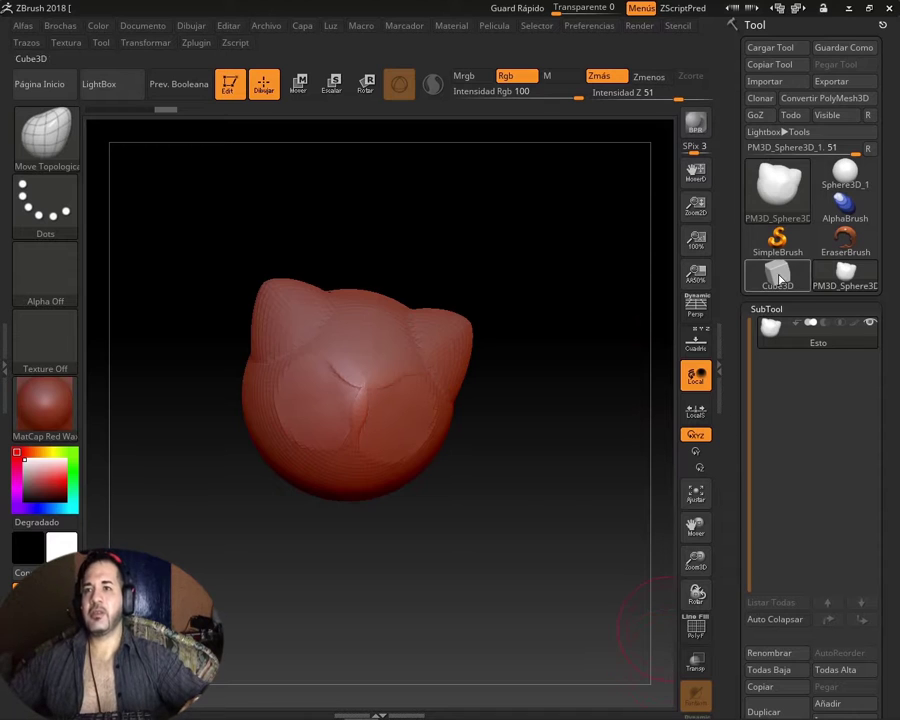
- Load Cube3D and convert it to the editable polymesh PM3D_Cube3D
click(777, 272)
mouse_move(574, 412)
mouse_down()
mouse_move(558, 438)
mouse_move(545, 402)
mouse_up()
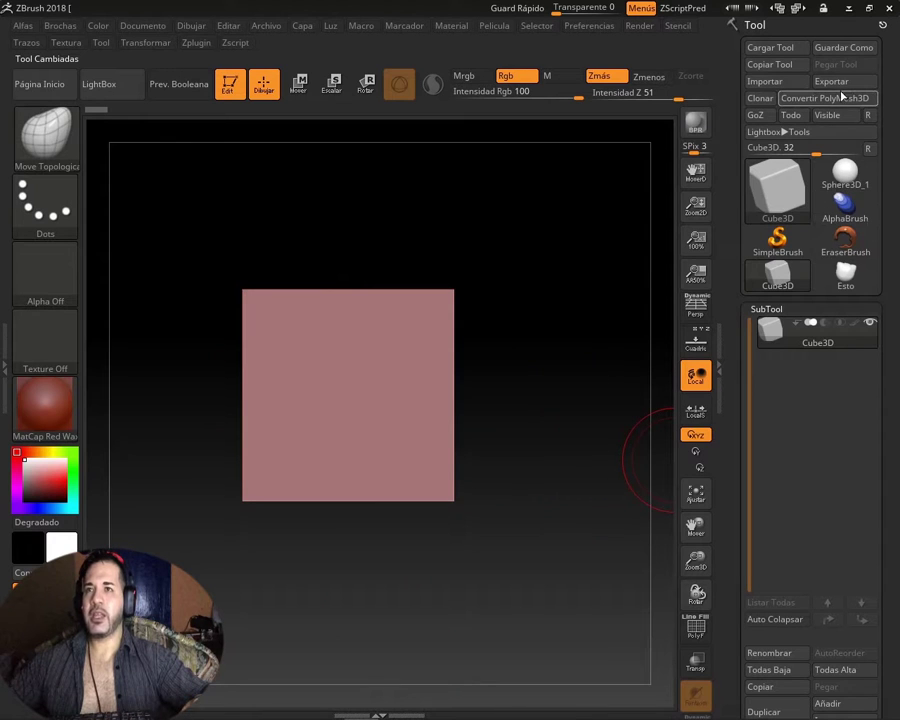
click(830, 98)
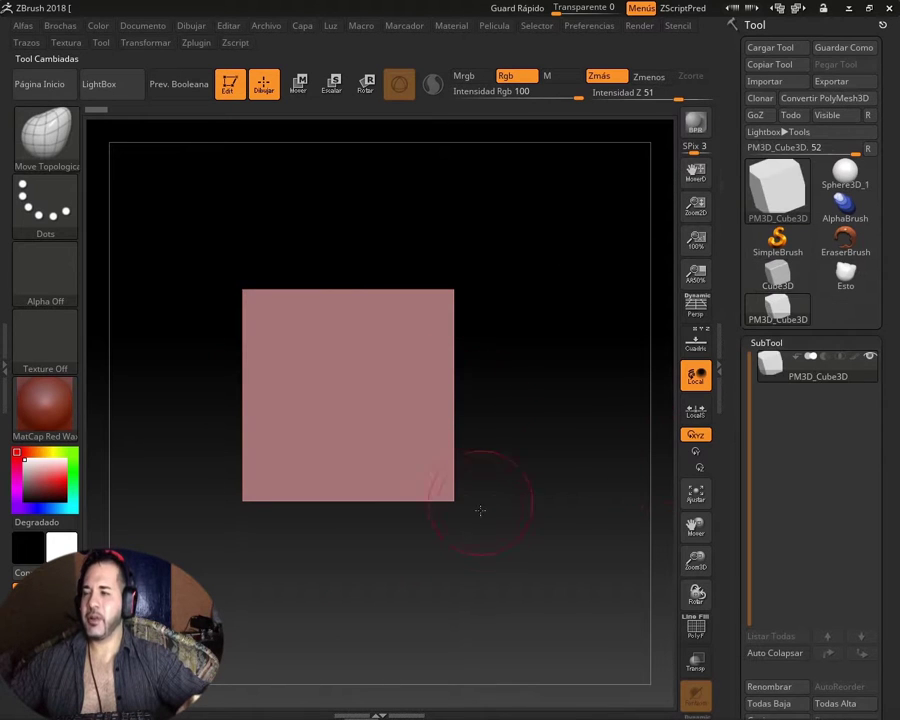
drag(526, 412, 524, 462)
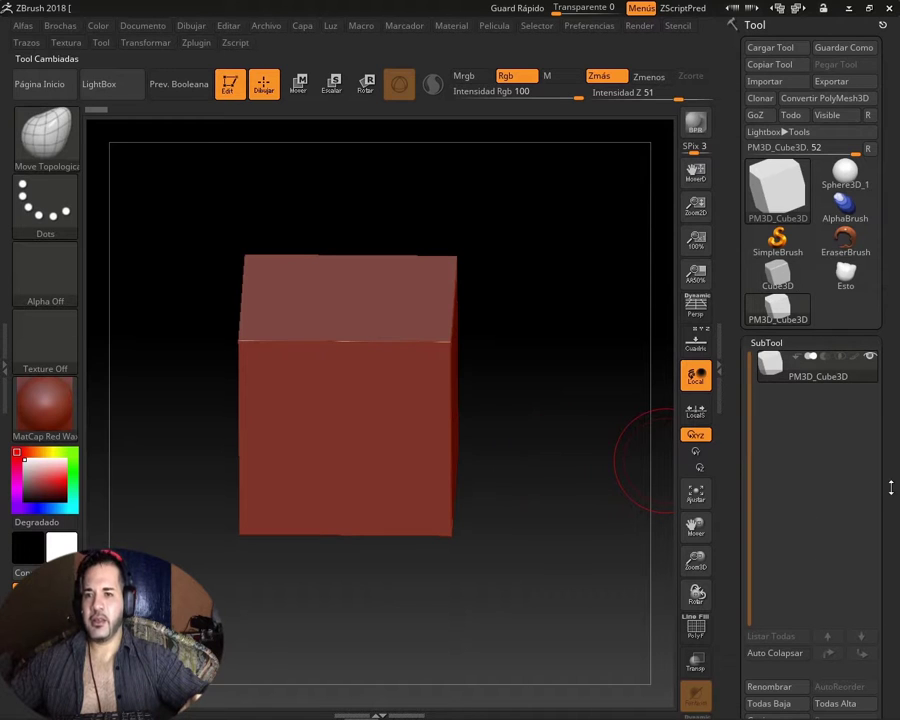
drag(891, 487, 891, 383)
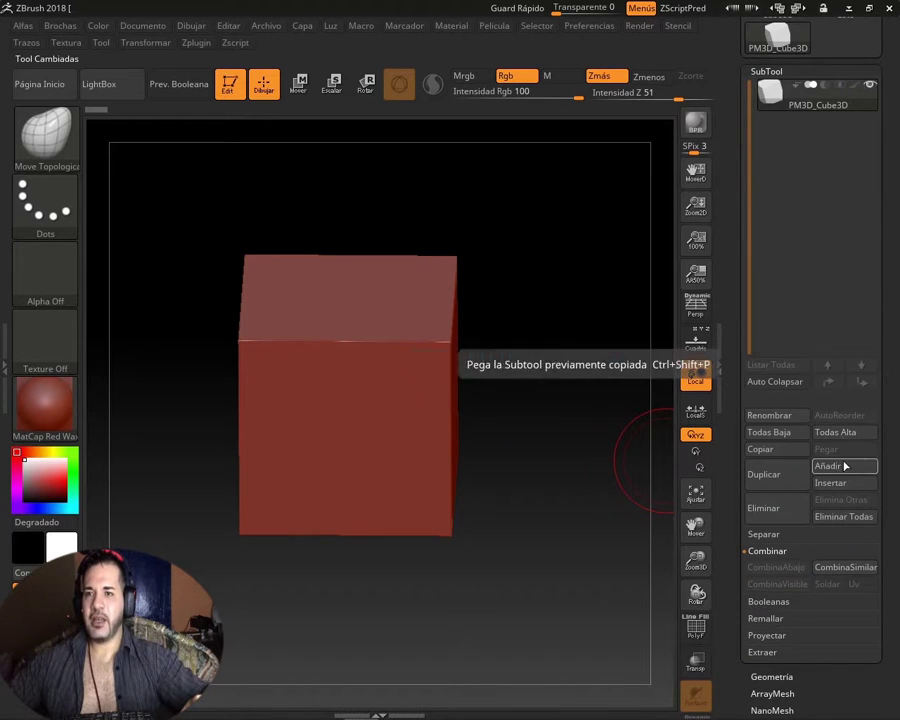
- Append Esto to PM3D_Cube3D as subtool Esto1 and orbit to inspect it
click(840, 467)
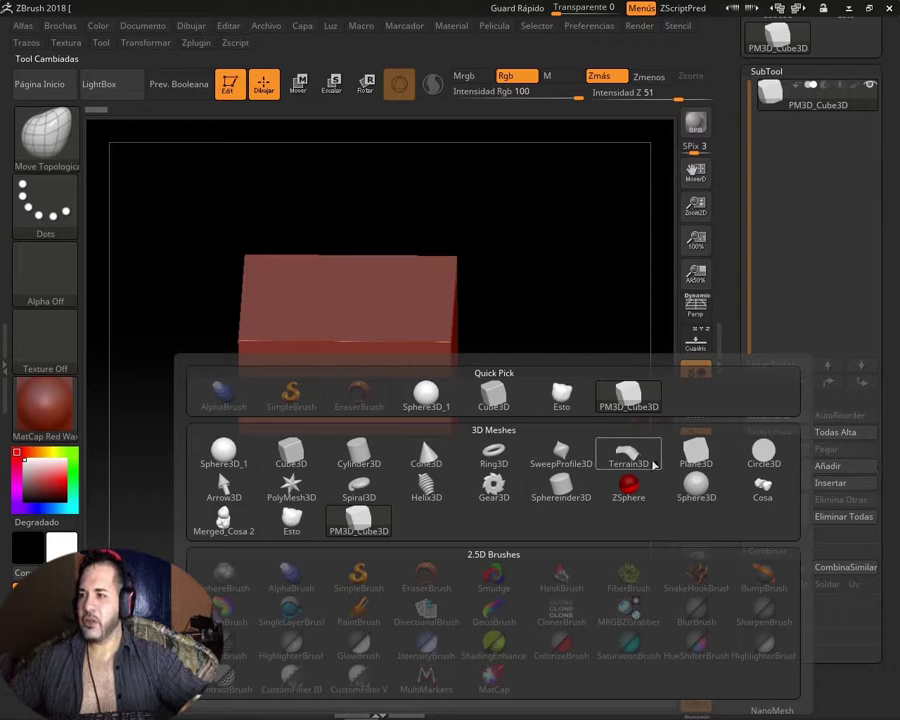
click(557, 407)
mouse_move(576, 412)
mouse_down()
mouse_move(544, 418)
mouse_move(552, 382)
mouse_move(458, 581)
mouse_move(490, 555)
mouse_move(536, 572)
mouse_move(462, 585)
mouse_up()
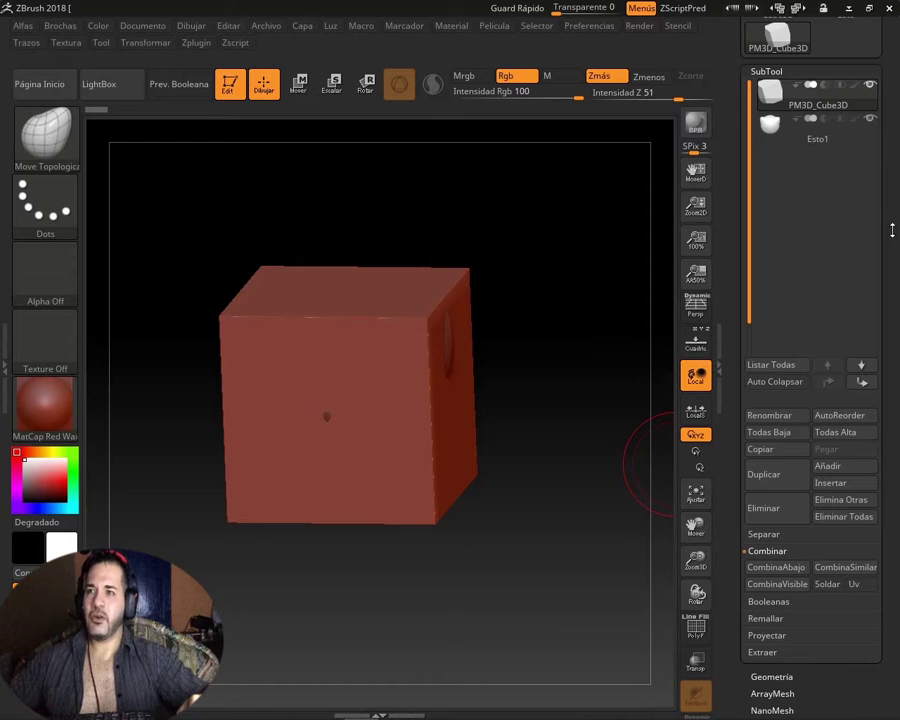
scroll(893, 230, up, 1)
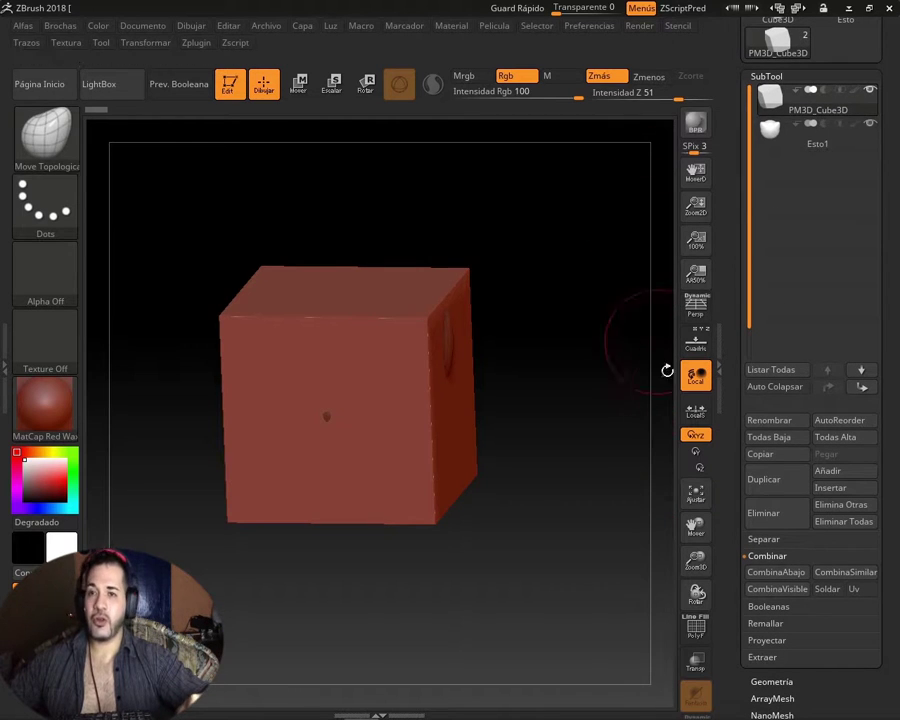
drag(598, 369, 549, 372)
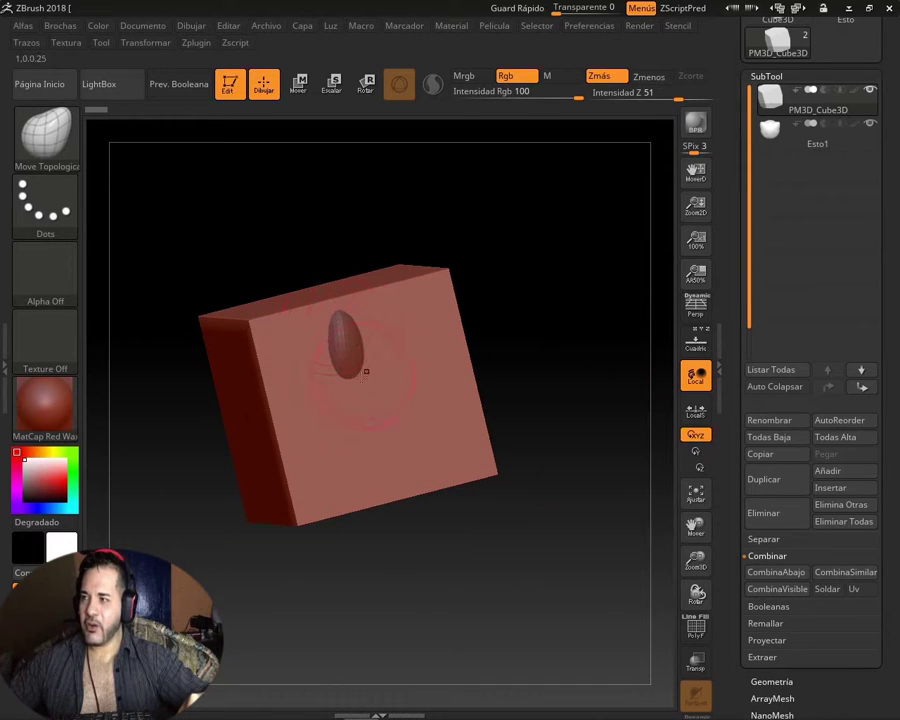
mouse_move(489, 267)
mouse_down()
mouse_move(537, 286)
mouse_move(525, 290)
mouse_move(636, 395)
mouse_up()
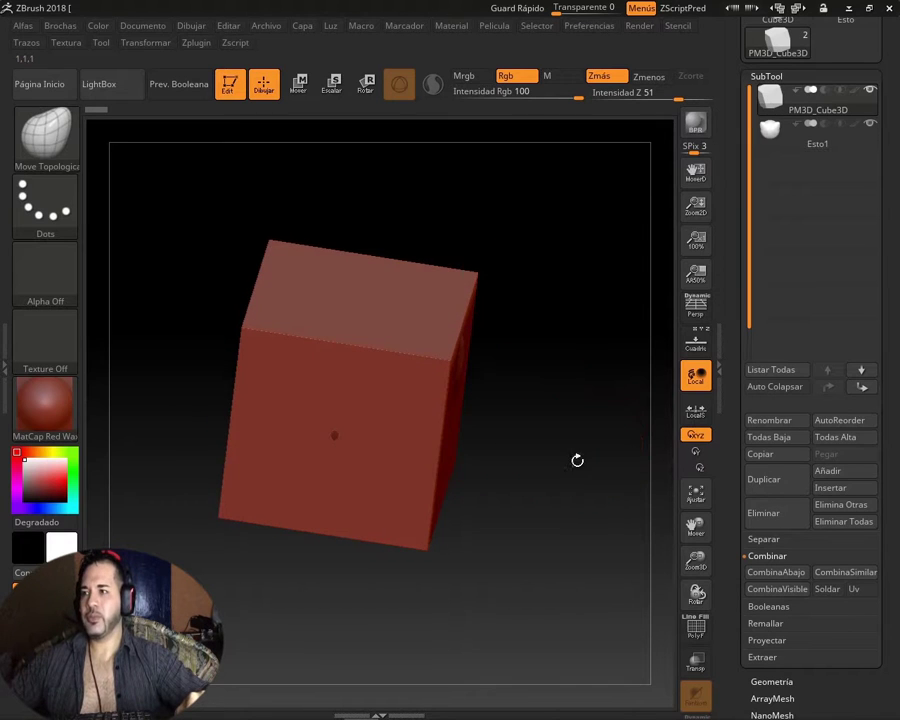
drag(578, 460, 539, 485)
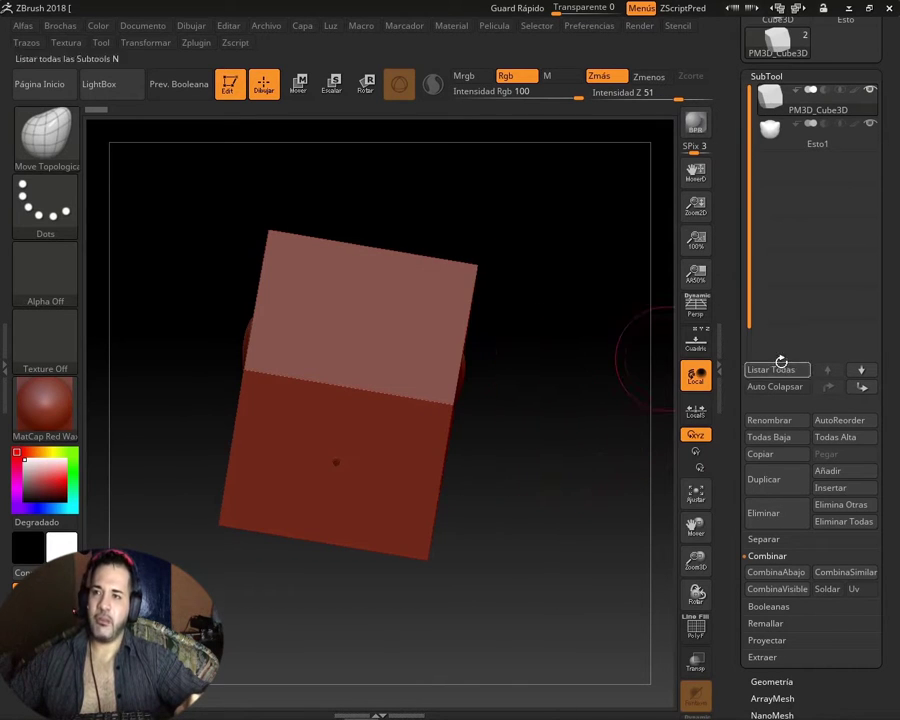
- Select Esto1 and move it up into the cube's top with the Move transpose
click(812, 138)
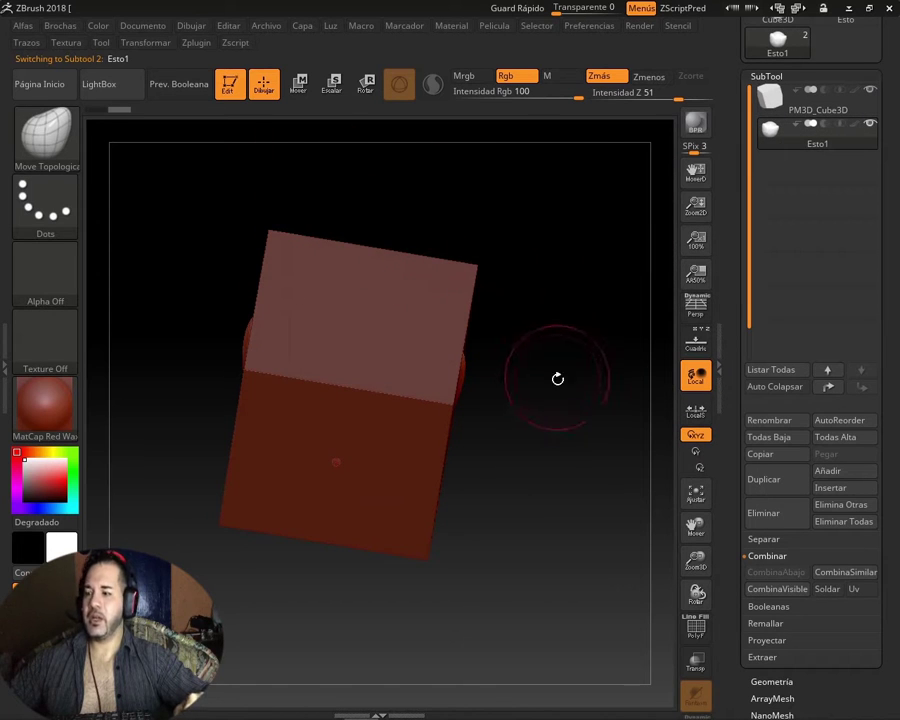
shift+drag(556, 409, 502, 328)
key(w)
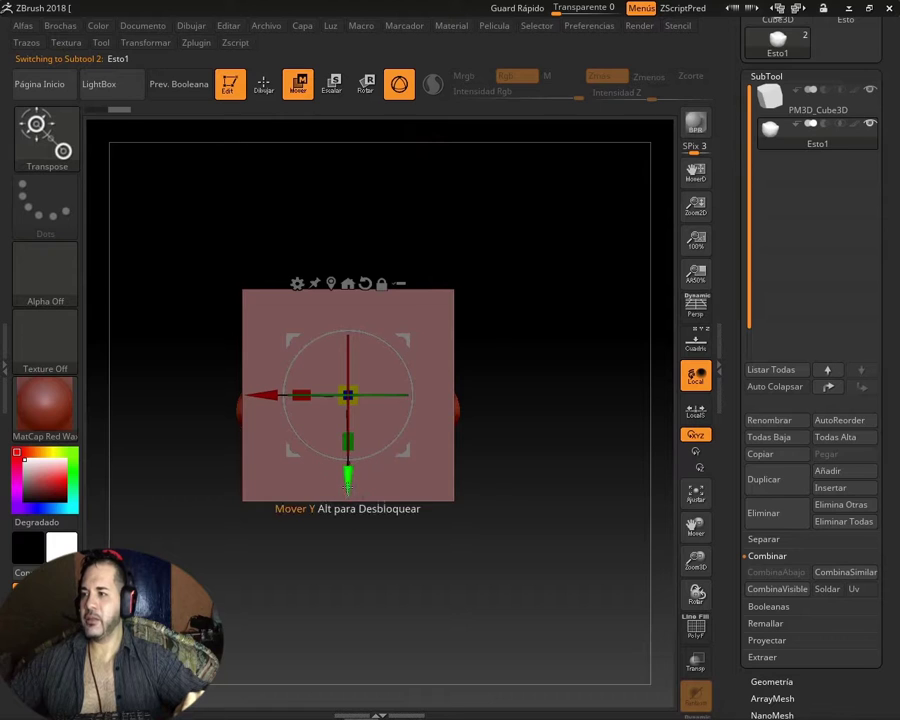
mouse_move(347, 490)
mouse_down()
mouse_move(347, 298)
mouse_move(350, 360)
mouse_up()
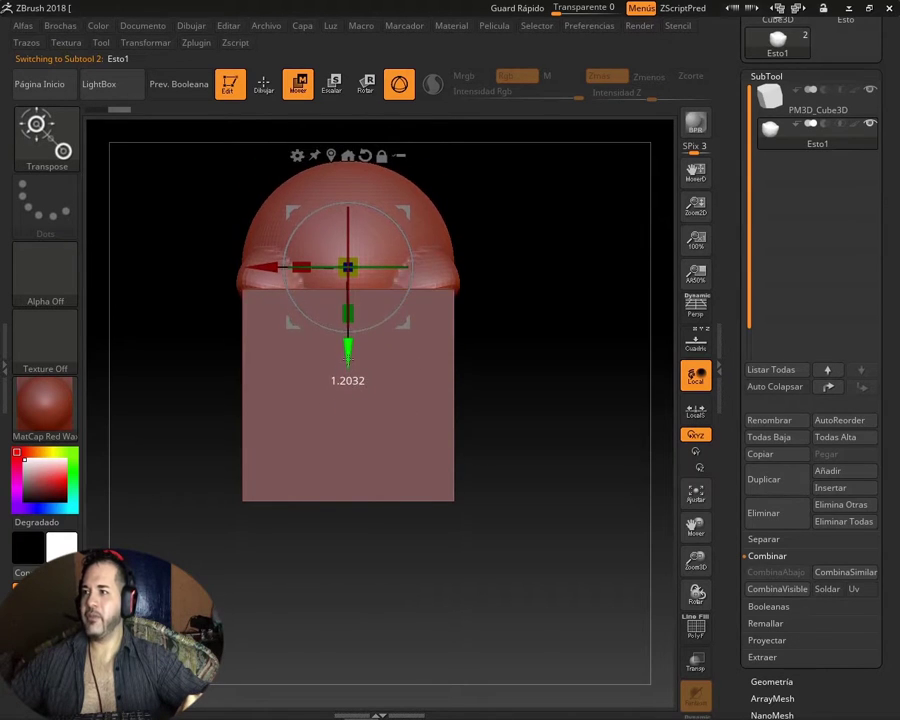
mouse_move(570, 527)
mouse_down()
mouse_move(506, 542)
mouse_move(569, 636)
mouse_up()
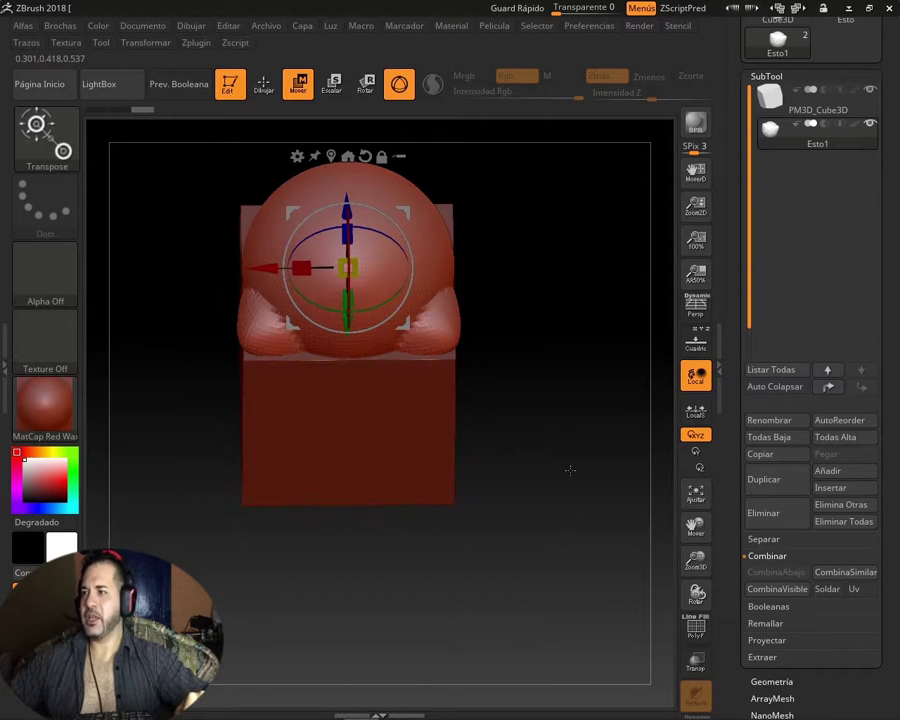
drag(570, 470, 574, 547)
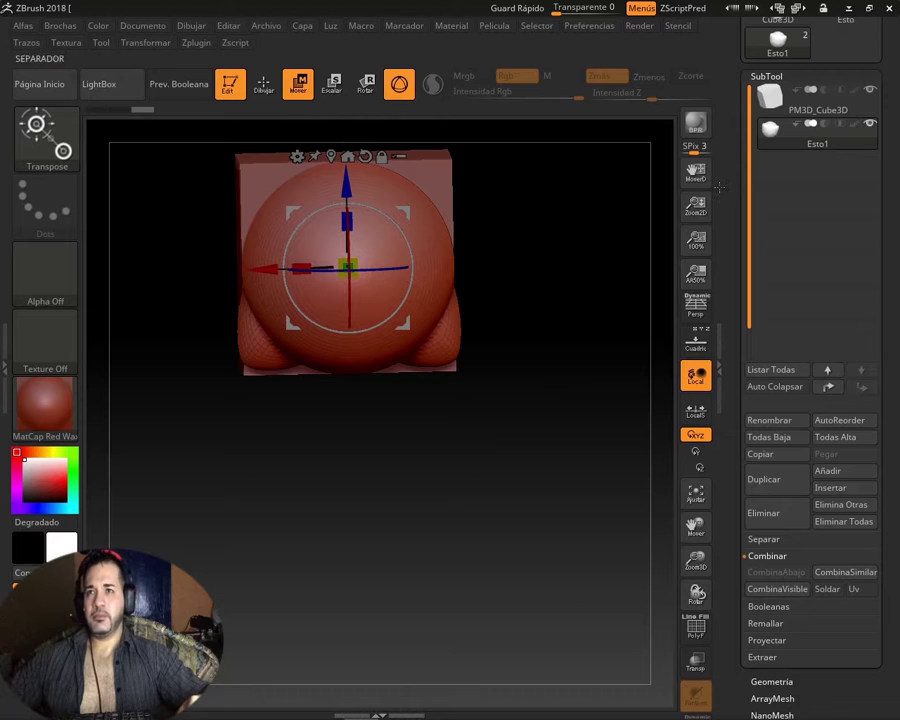
- Select PM3D_Cube3D and enable Prev. Booleana live boolean preview, framing the model
key(Up)
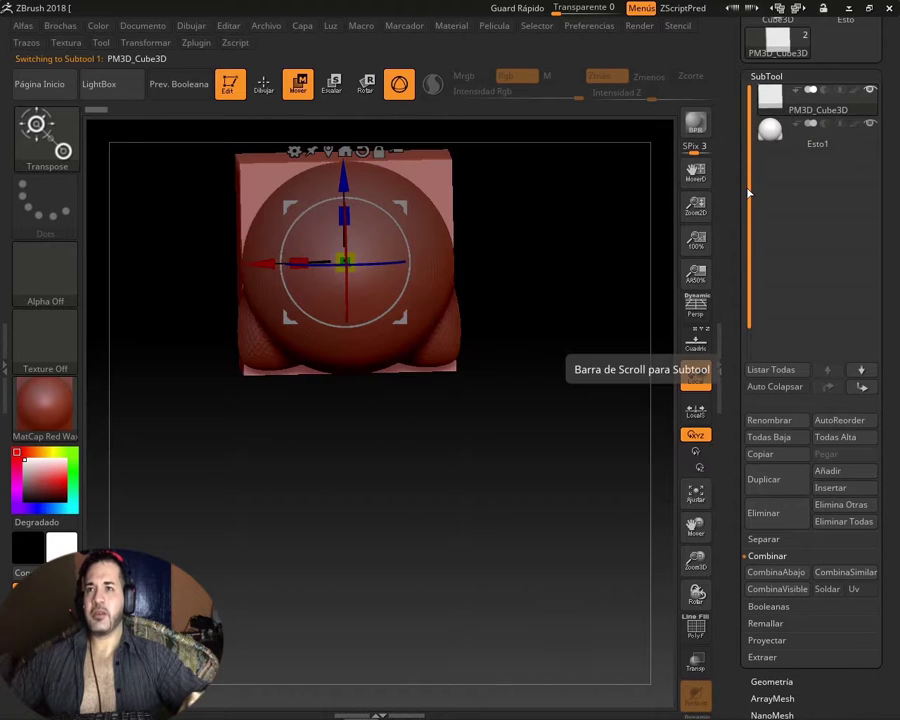
drag(514, 394, 523, 309)
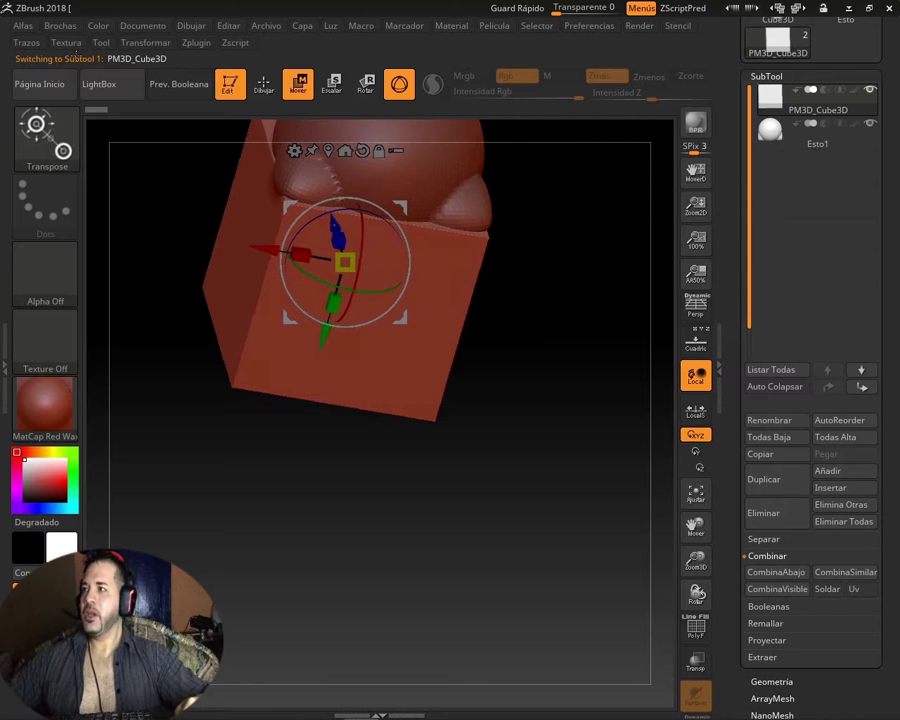
click(175, 85)
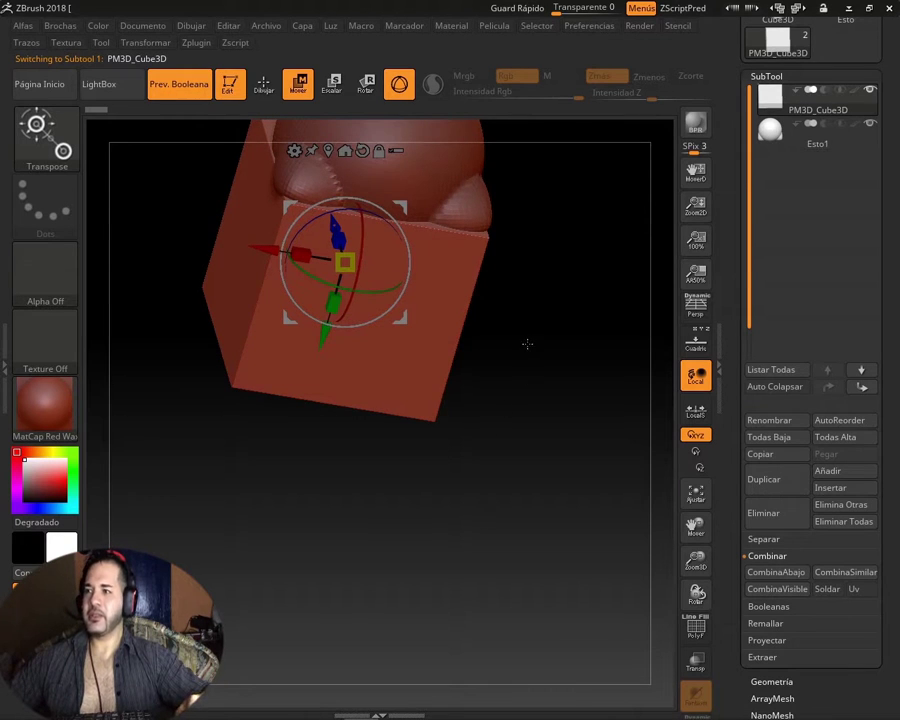
drag(527, 344, 522, 452)
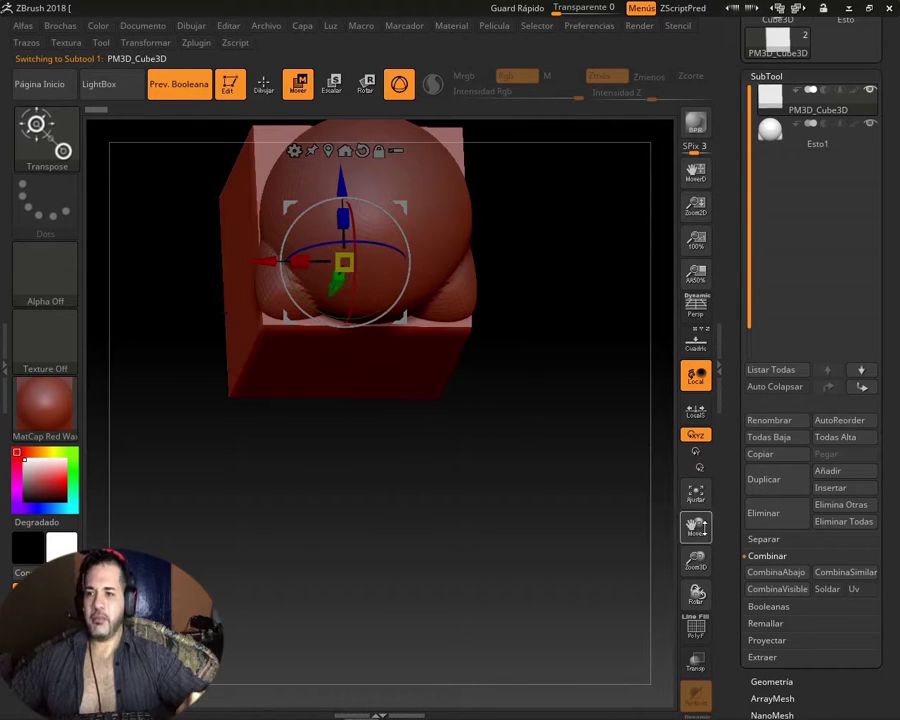
mouse_move(696, 525)
mouse_down()
mouse_move(717, 573)
mouse_move(633, 620)
mouse_up()
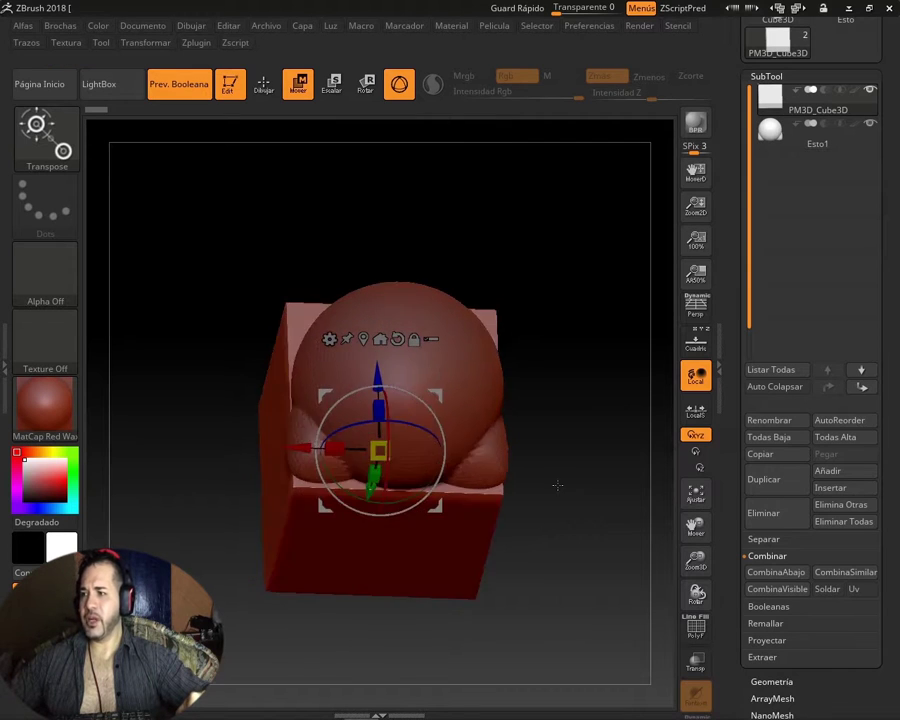
drag(557, 485, 552, 460)
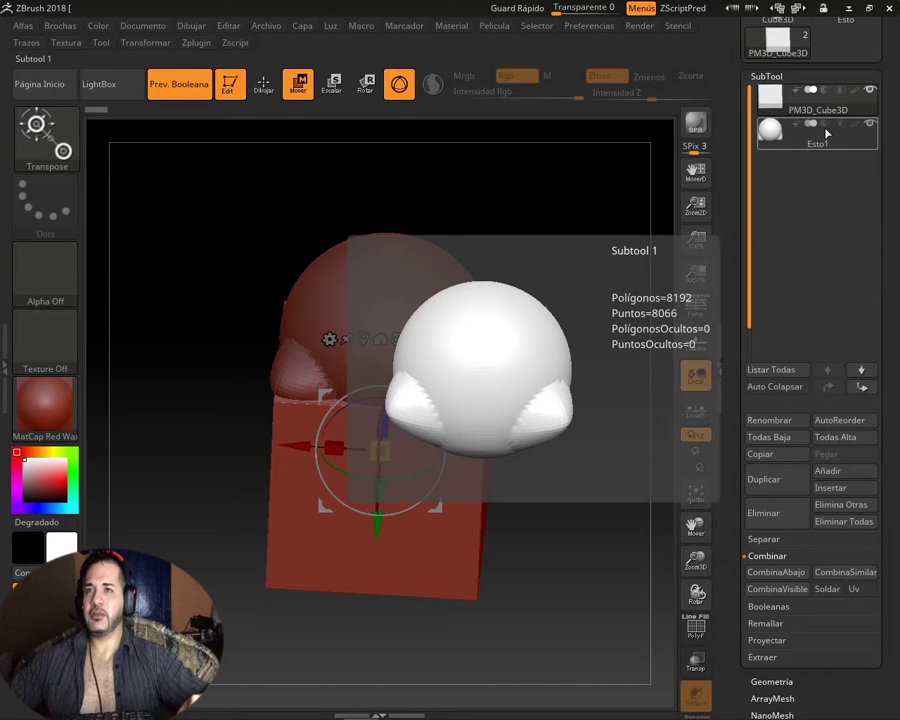
- Set Esto1 to Subtract and orbit the model to see the cavity in the box
click(826, 128)
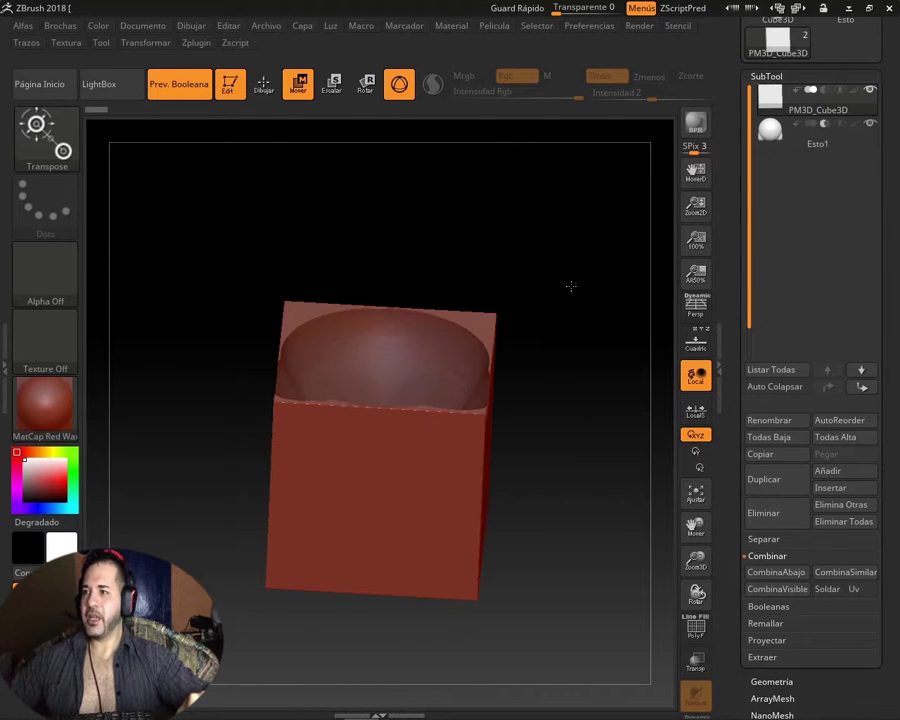
mouse_move(570, 287)
mouse_down()
mouse_move(575, 346)
mouse_move(598, 362)
mouse_move(536, 348)
mouse_move(617, 344)
mouse_move(612, 328)
mouse_move(572, 372)
mouse_up()
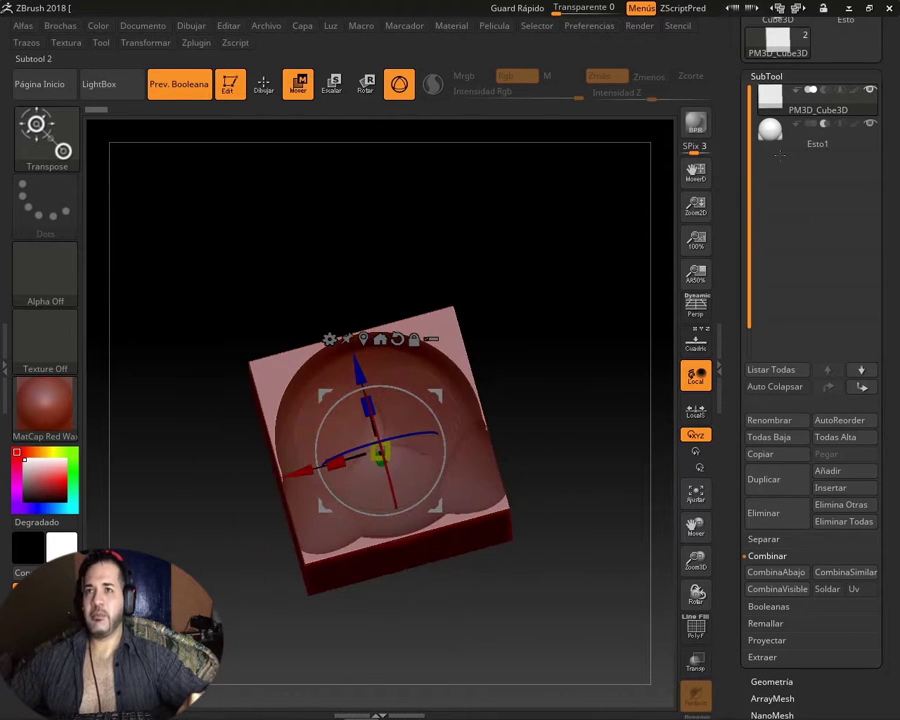
- Solo Esto1 to check its shape, then show all subtools and zoom in on the cut from the front
click(869, 123)
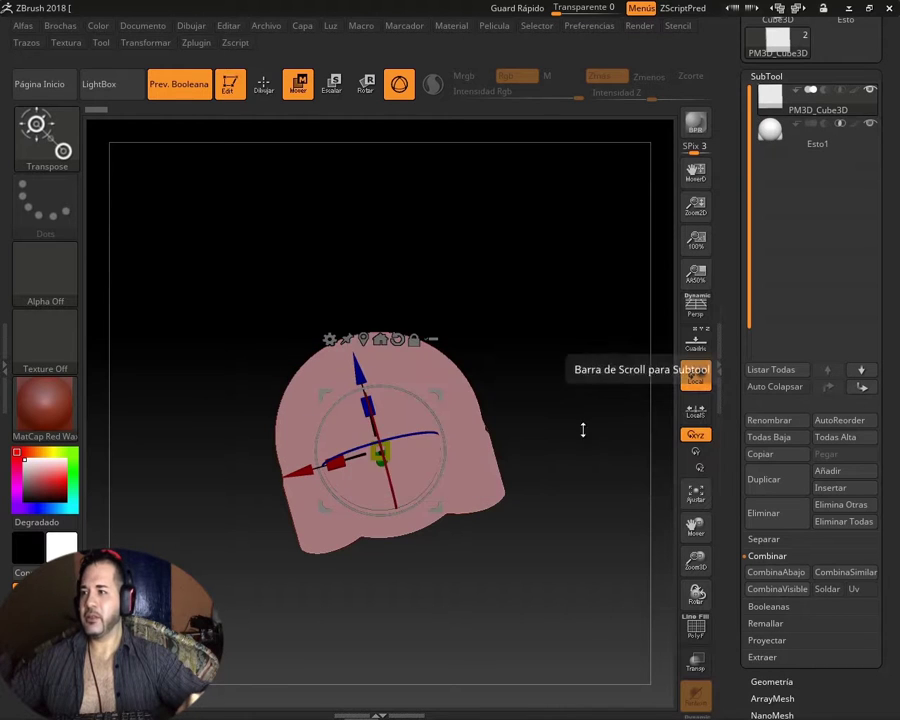
mouse_move(565, 470)
mouse_down()
mouse_move(554, 374)
mouse_move(563, 282)
mouse_move(532, 436)
mouse_move(538, 384)
mouse_move(577, 420)
mouse_move(452, 468)
mouse_move(580, 420)
mouse_up()
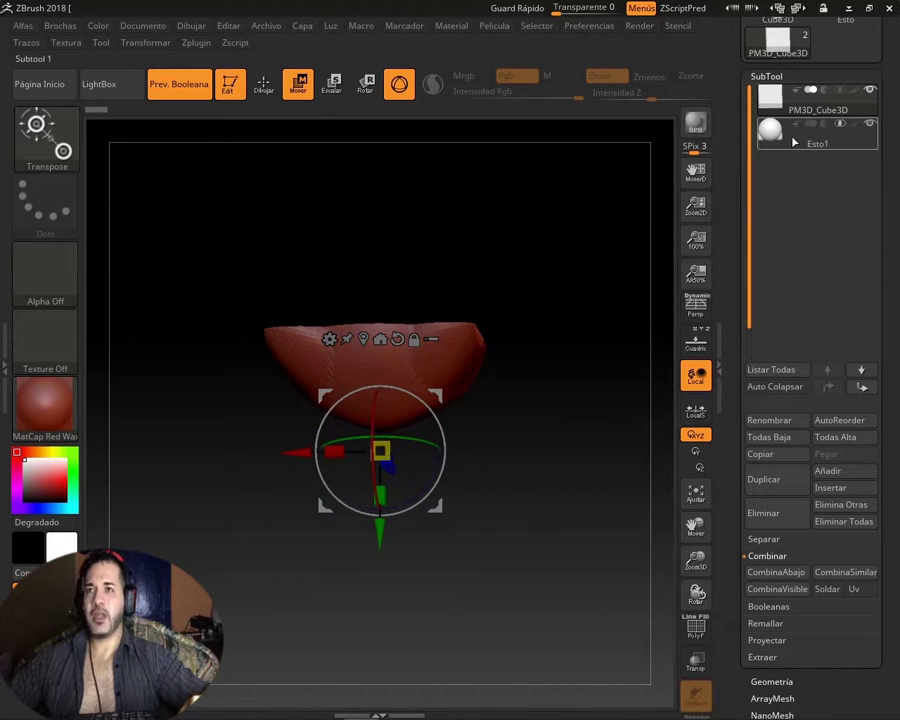
click(825, 130)
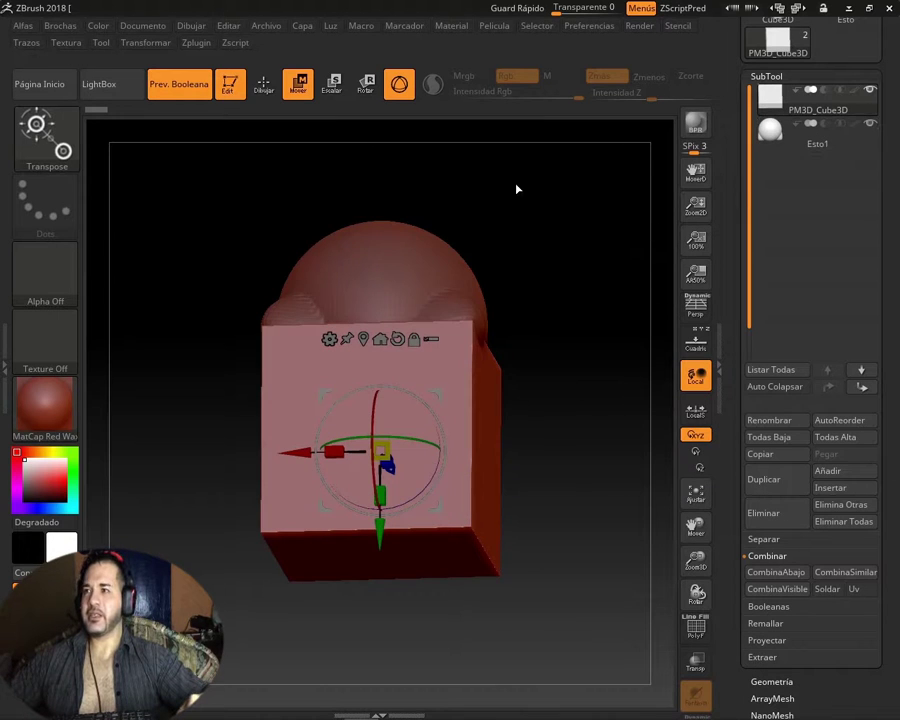
drag(522, 241, 524, 373)
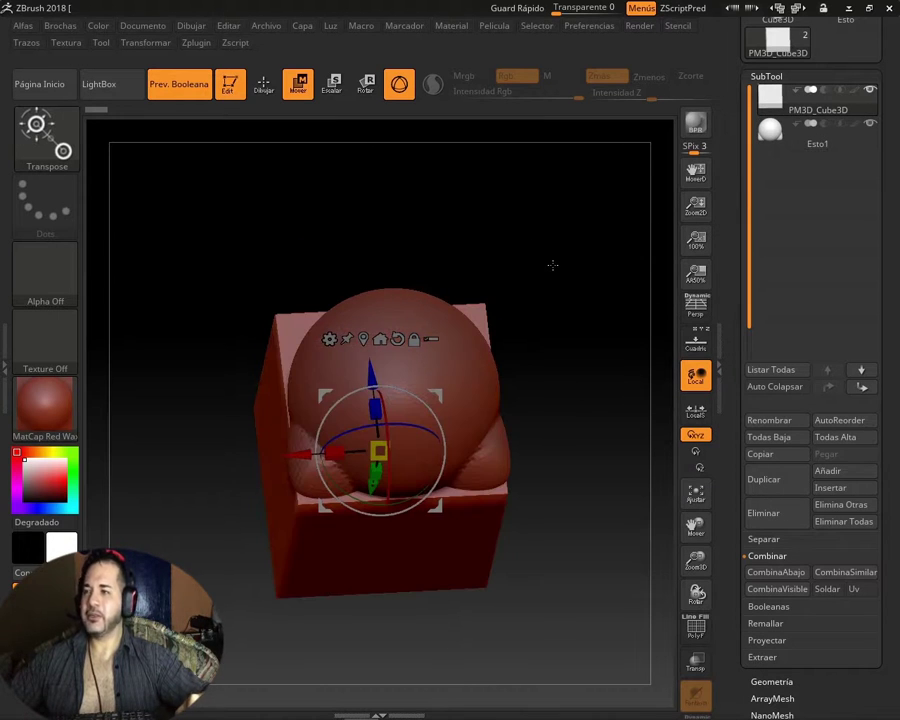
mouse_move(552, 265)
mouse_down()
mouse_move(498, 340)
mouse_move(488, 293)
mouse_move(534, 295)
mouse_move(520, 363)
mouse_up()
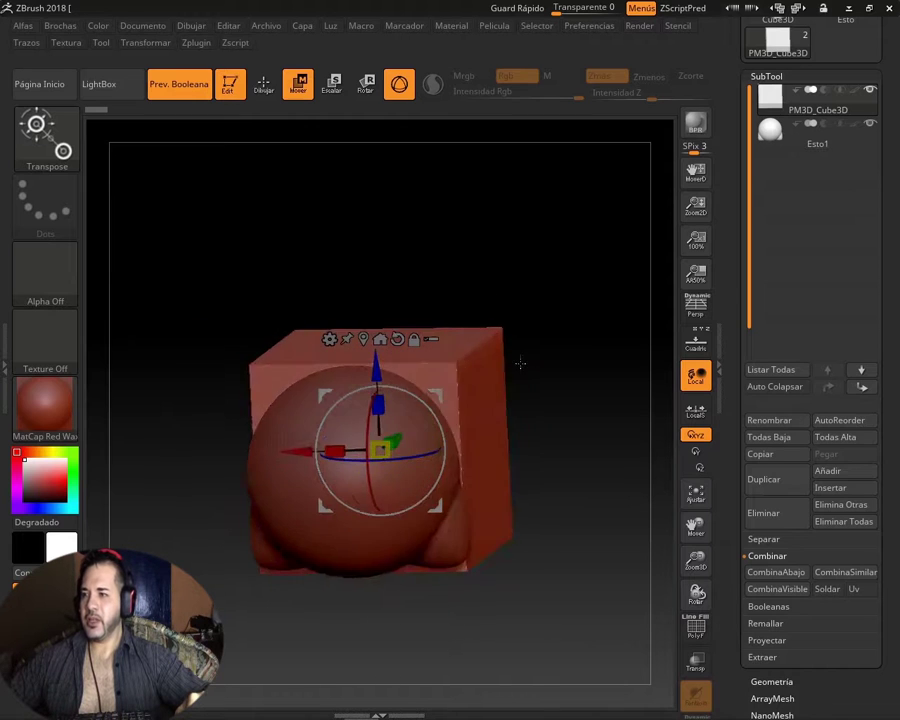
drag(695, 560, 729, 648)
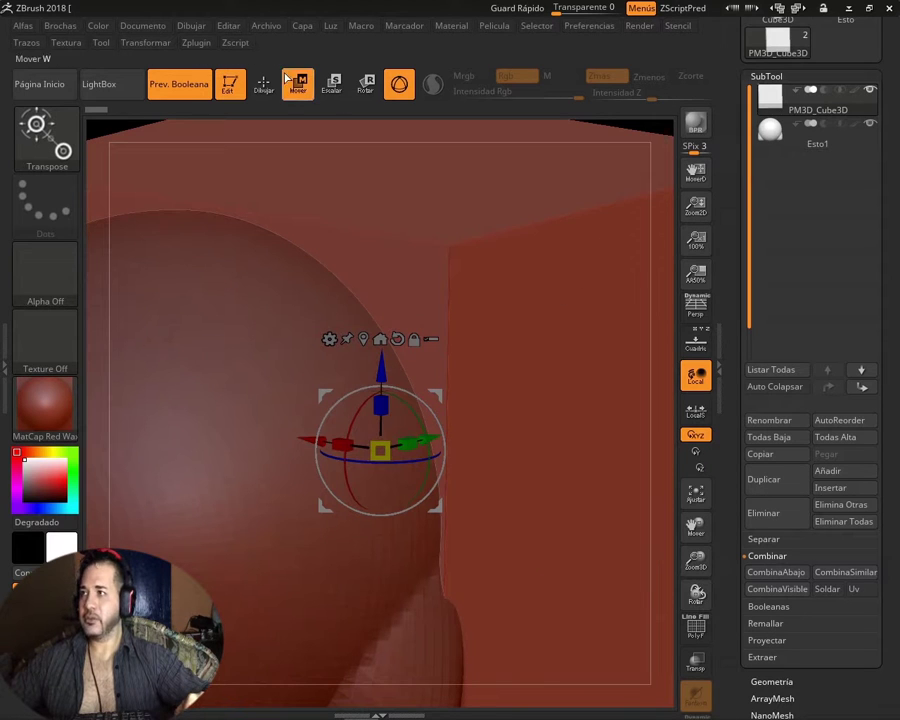
- Switch to Draw mode, rotate to a corner view, and frame the carved cube with F
click(263, 84)
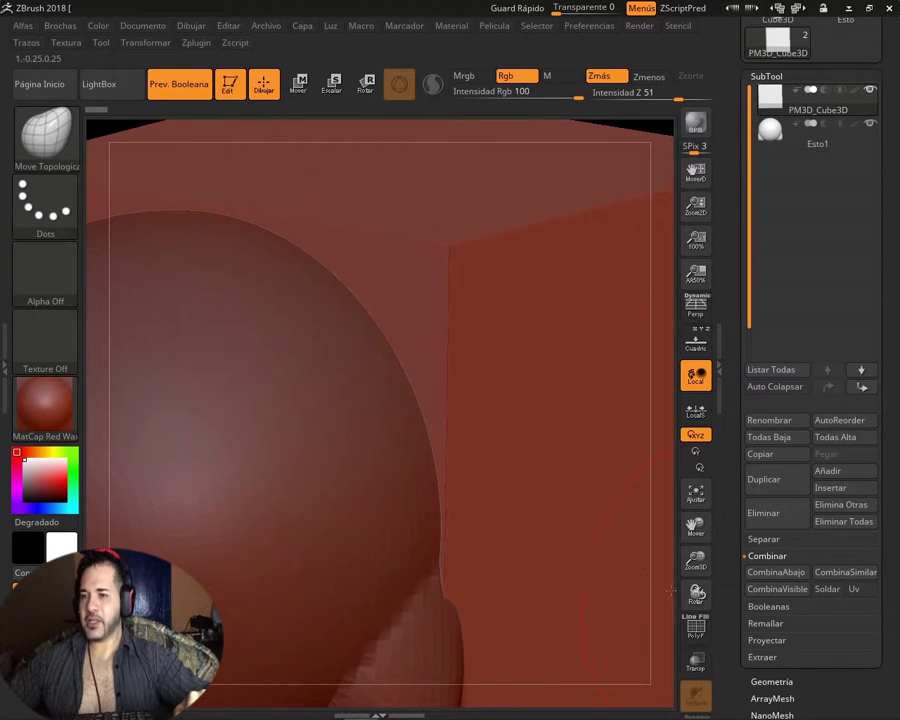
click(719, 406)
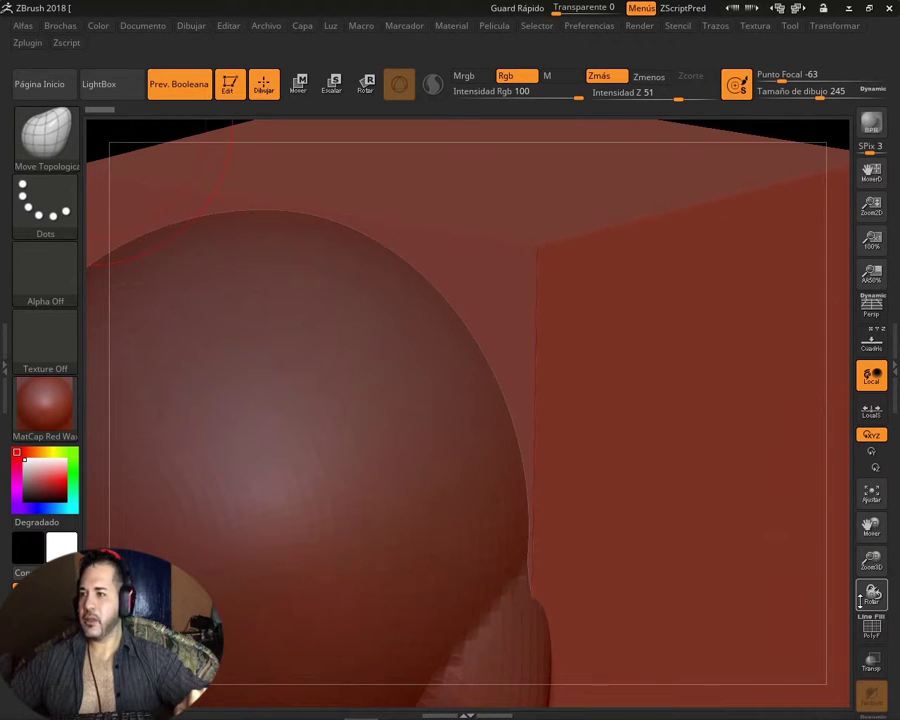
drag(860, 598, 862, 594)
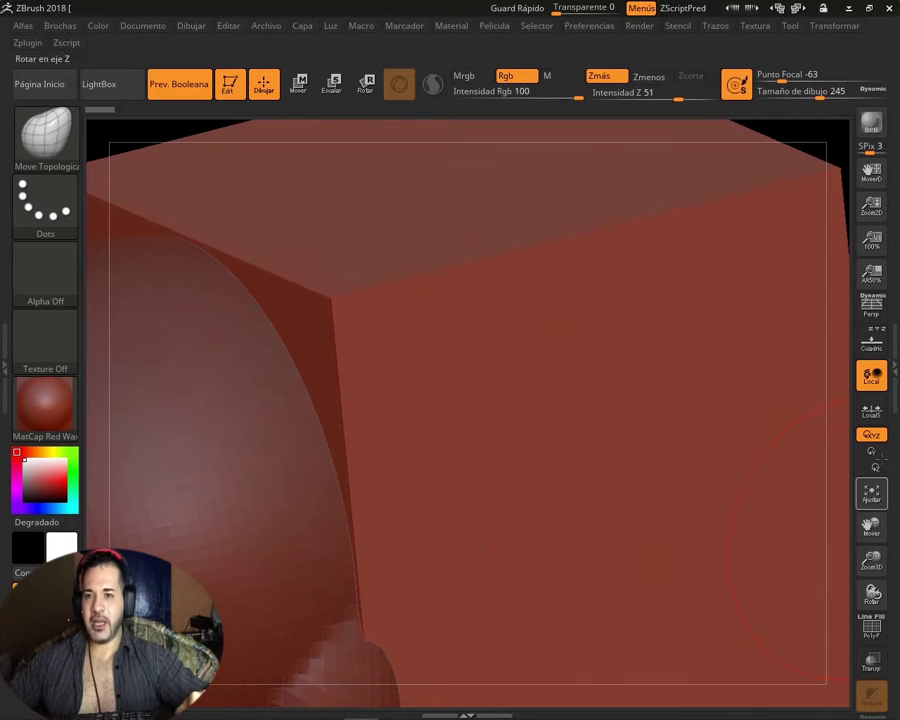
click(895, 370)
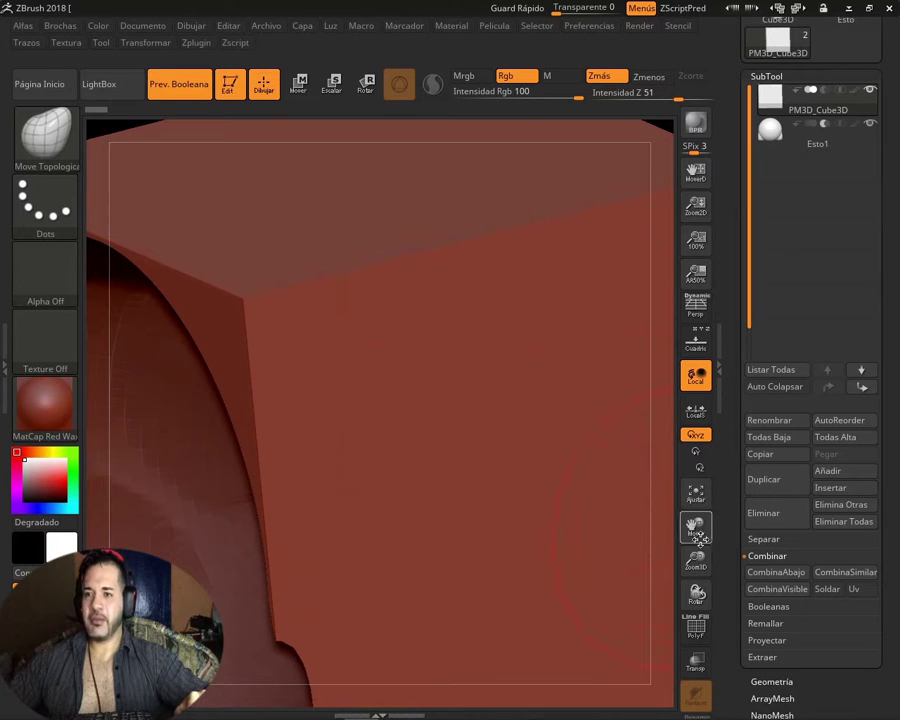
key(f)
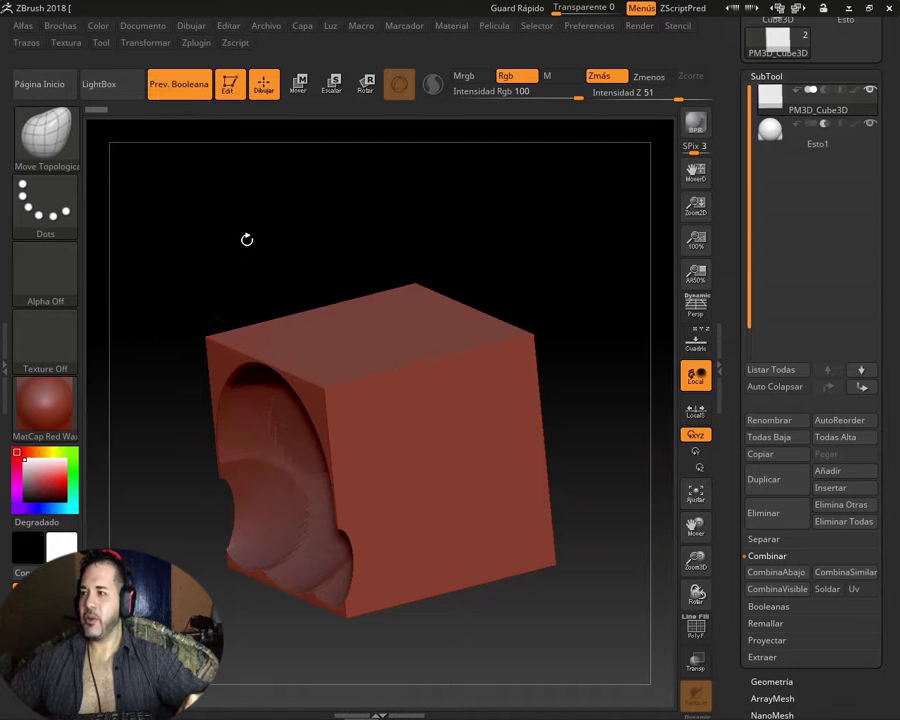
drag(244, 236, 566, 576)
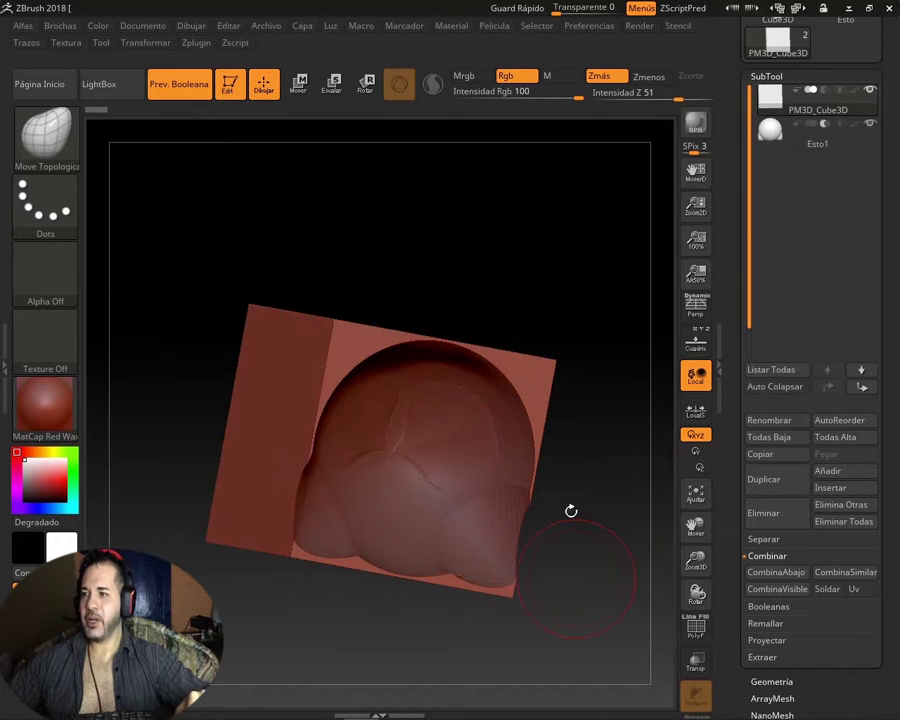
drag(571, 511, 661, 613)
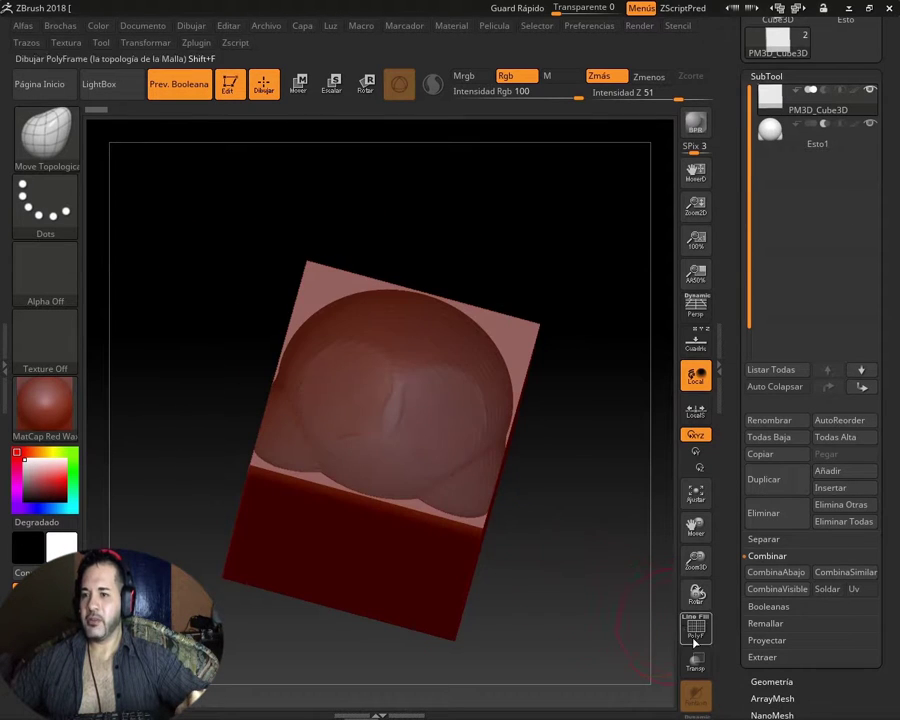
click(694, 641)
mouse_move(565, 556)
mouse_down()
mouse_move(508, 487)
mouse_move(610, 541)
mouse_move(595, 466)
mouse_move(578, 625)
mouse_move(560, 590)
mouse_up()
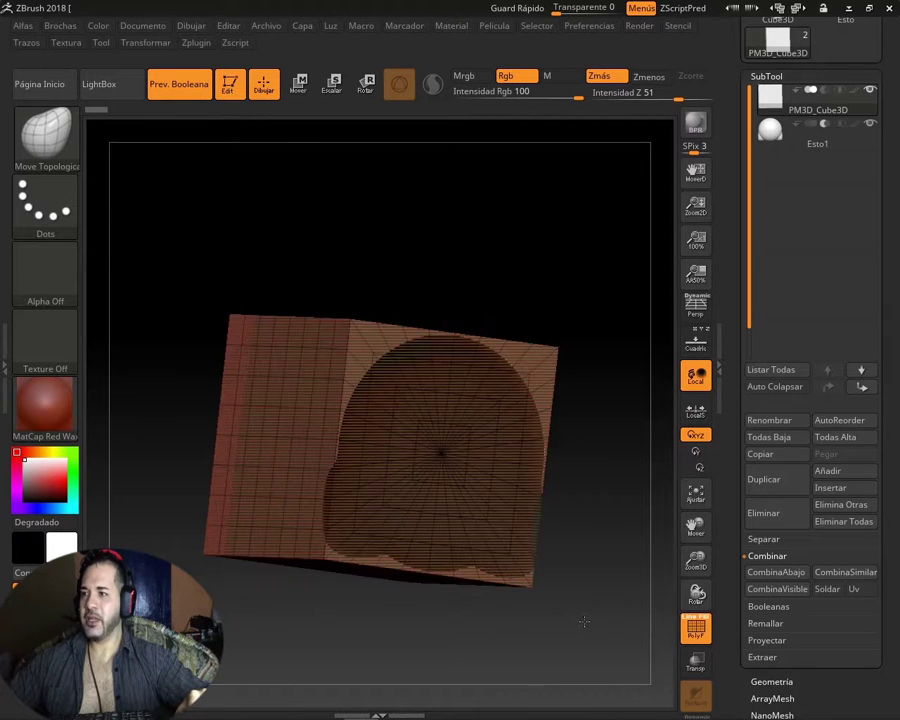
click(696, 627)
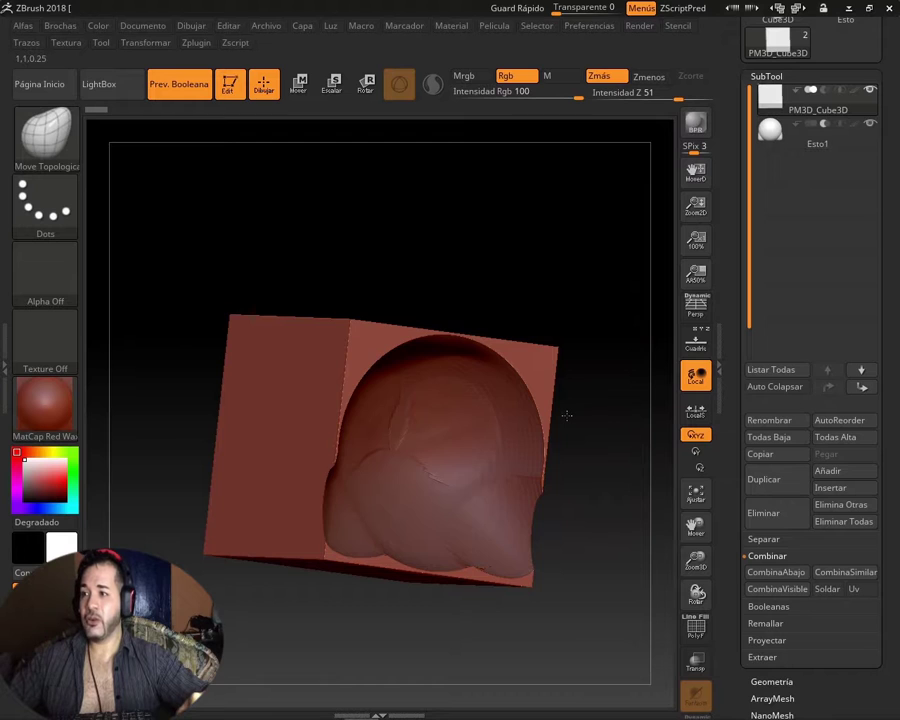
mouse_move(566, 414)
mouse_down()
mouse_move(538, 640)
mouse_move(546, 522)
mouse_up()
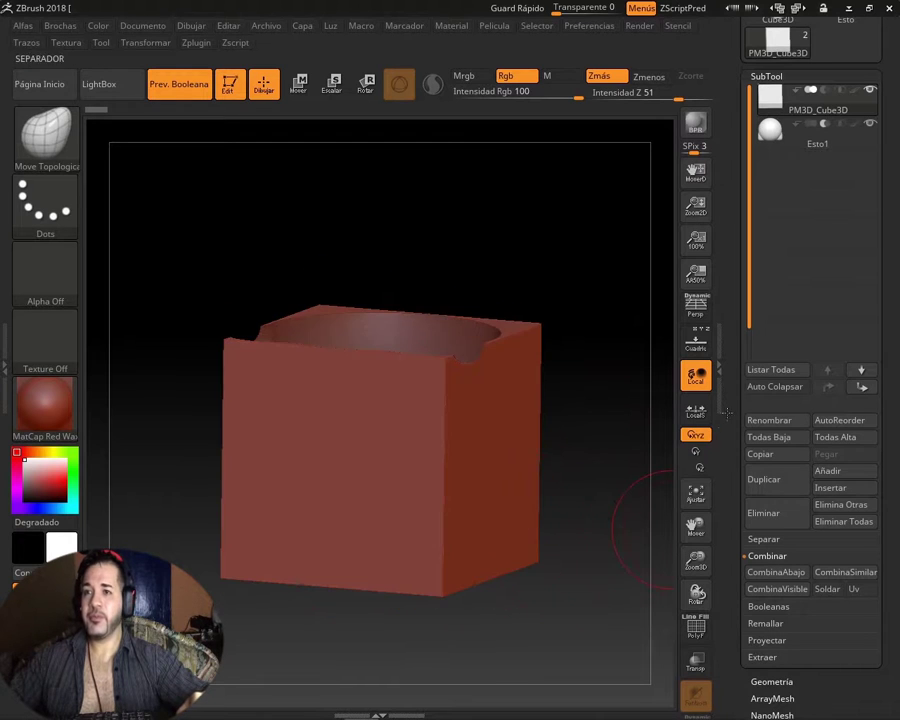
- Expand and collapse the Geometry, DynaMesh and SubTool sections of the Tool palette
drag(896, 380, 896, 63)
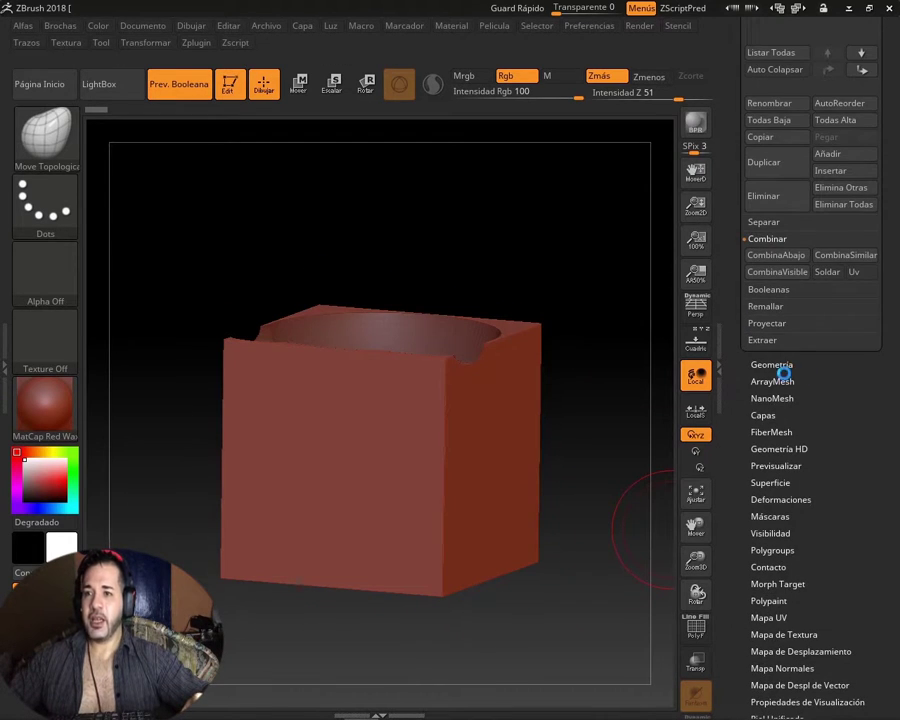
click(772, 366)
mouse_move(880, 700)
mouse_down()
mouse_move(868, 331)
mouse_move(893, 436)
mouse_up()
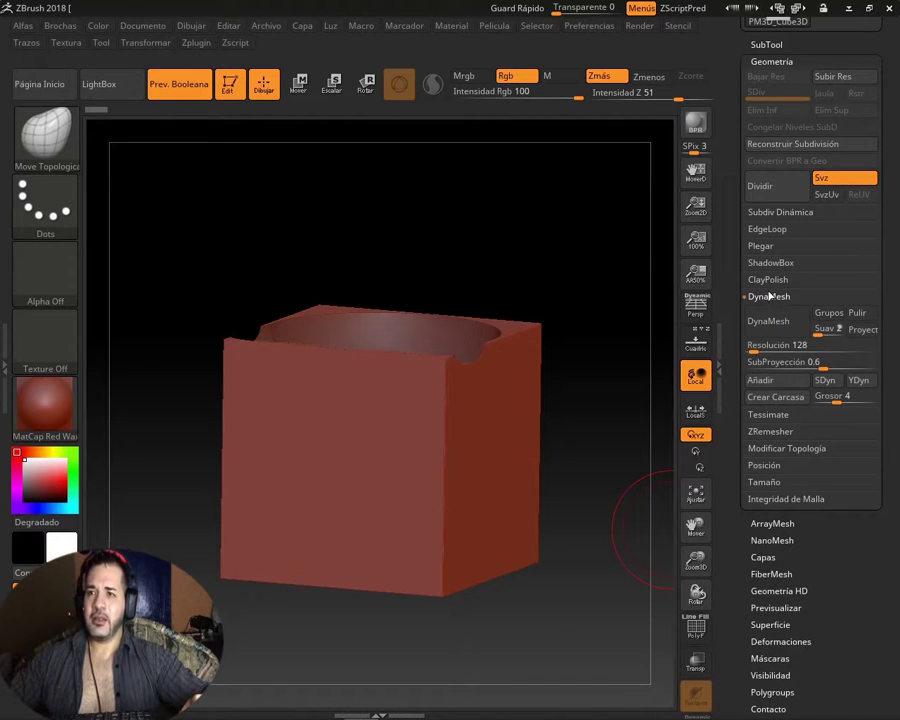
click(769, 297)
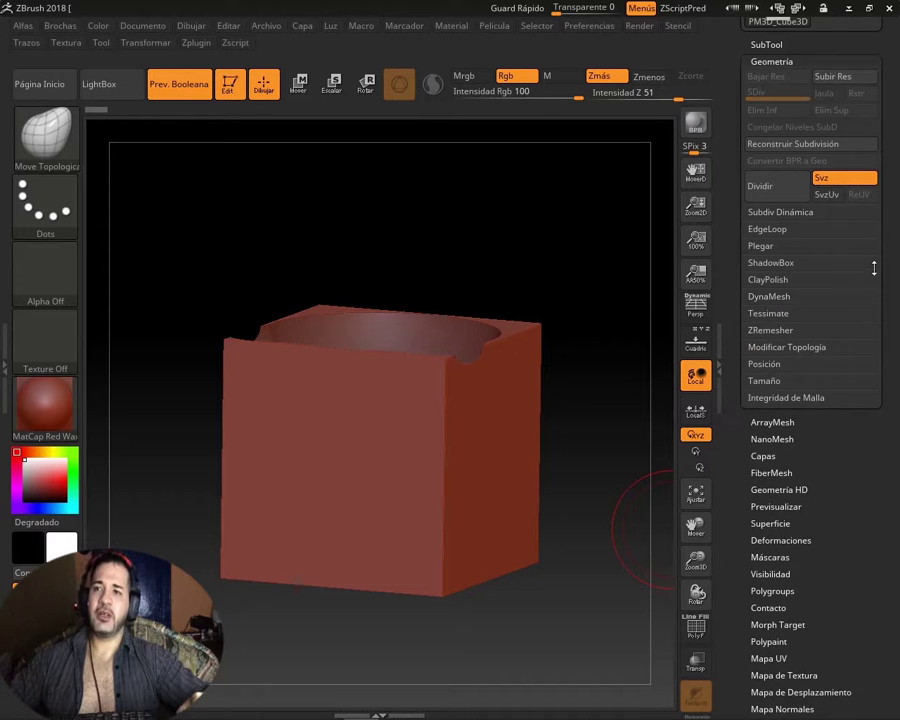
drag(892, 290, 851, 256)
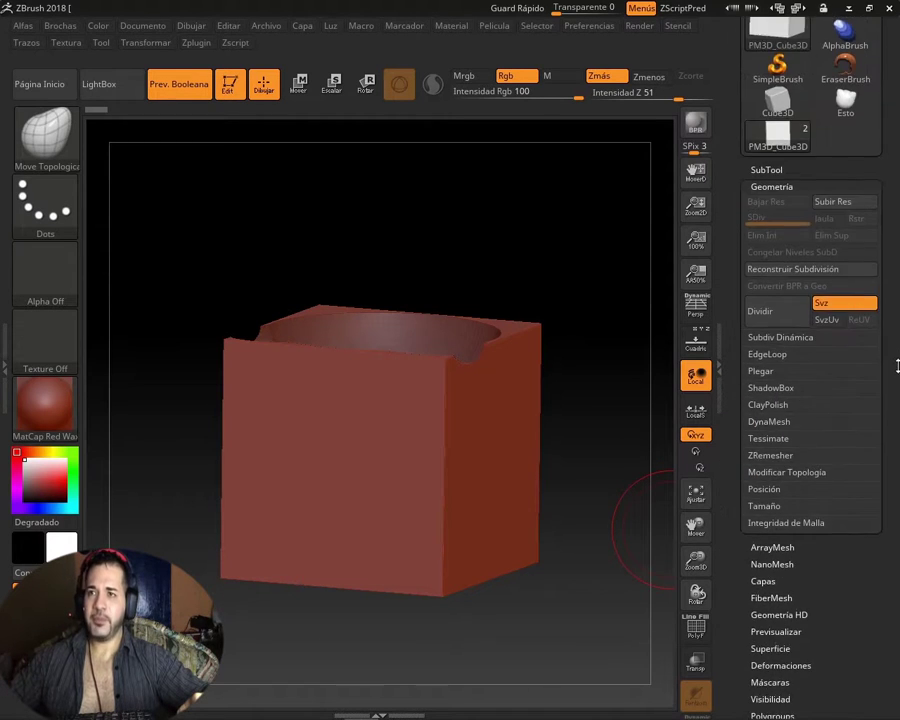
click(768, 119)
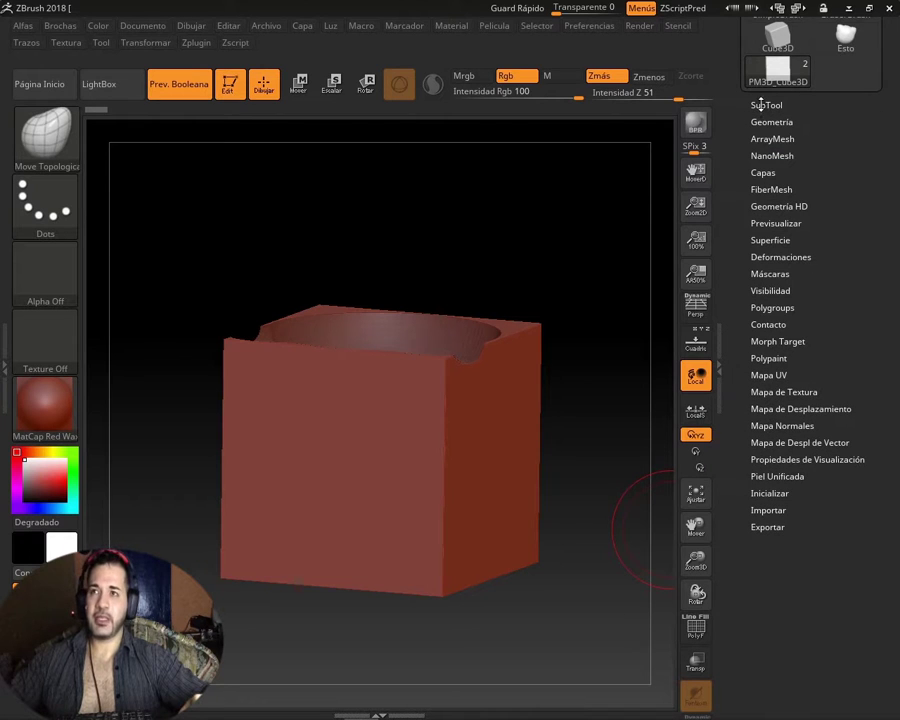
click(766, 104)
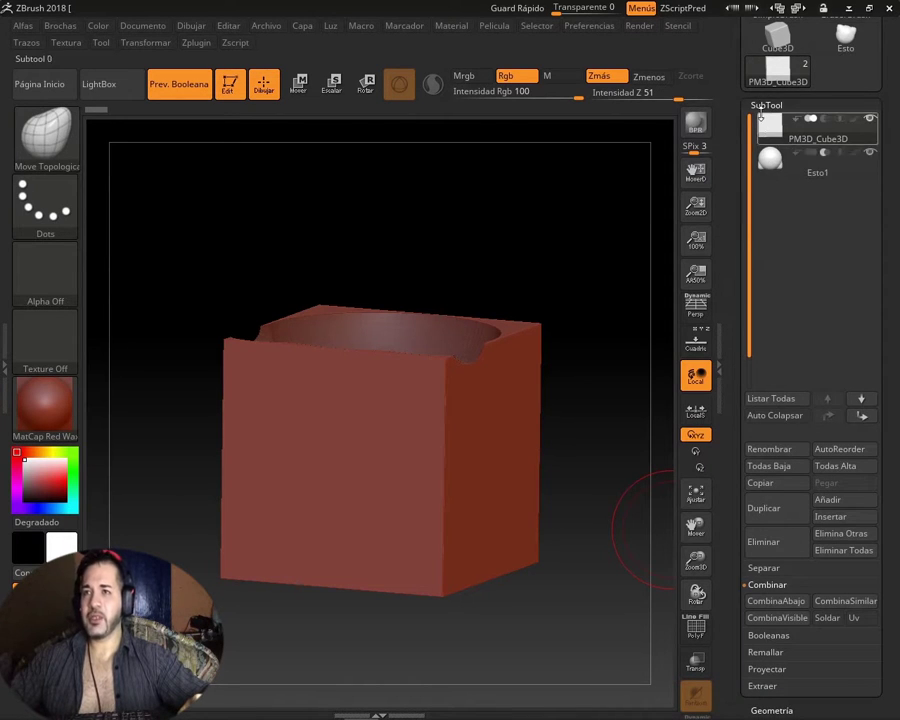
click(758, 106)
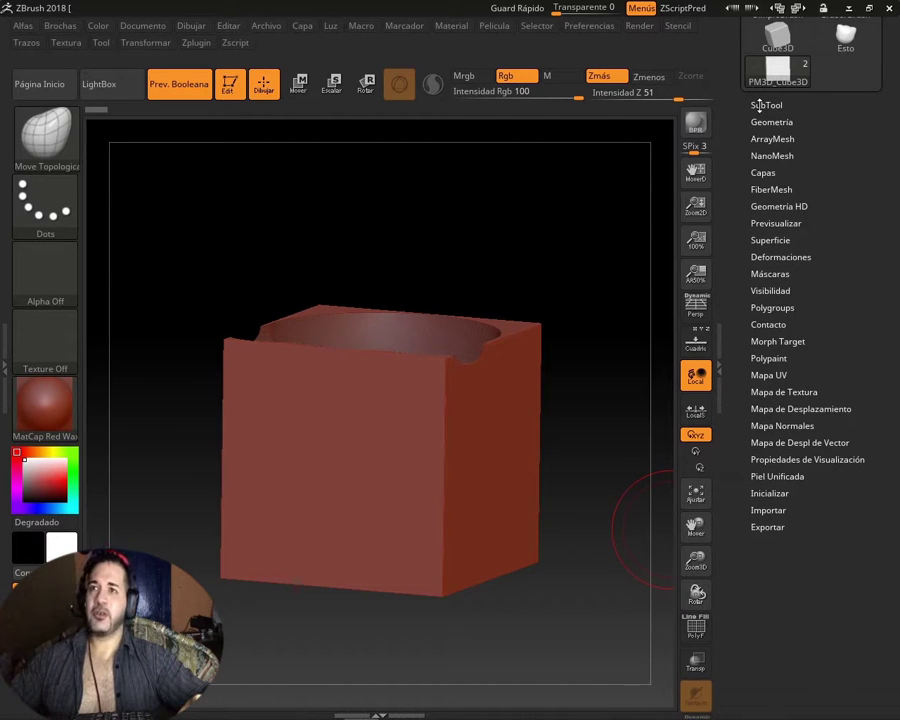
- Look through the SubTool, Visibility and Texture Map sections, then collapse them again
key(shift)
click(766, 105)
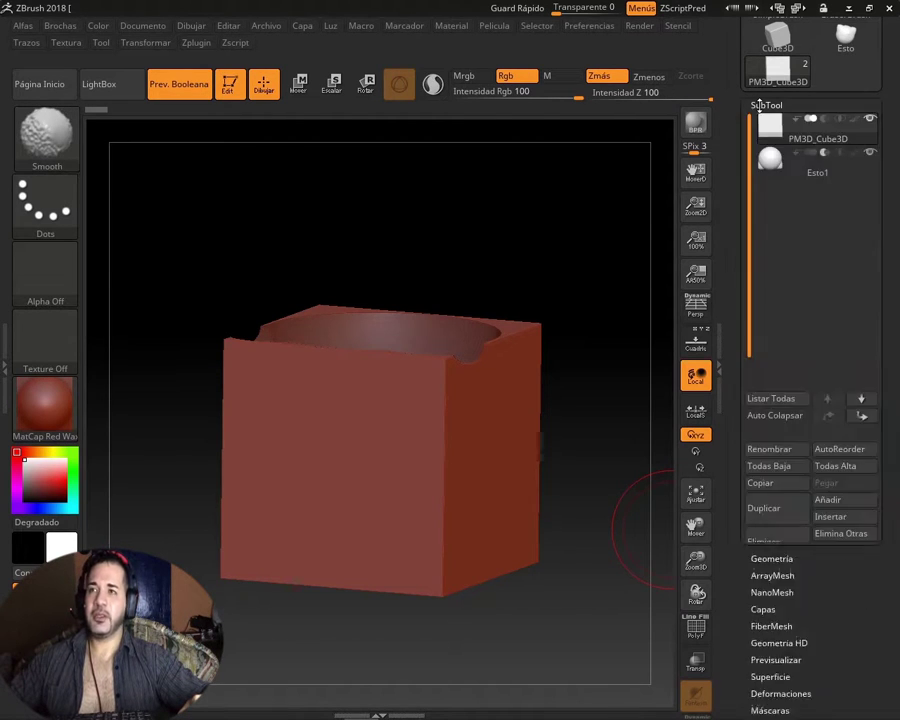
scroll(890, 300, down, 1)
scroll(890, 300, down, 5)
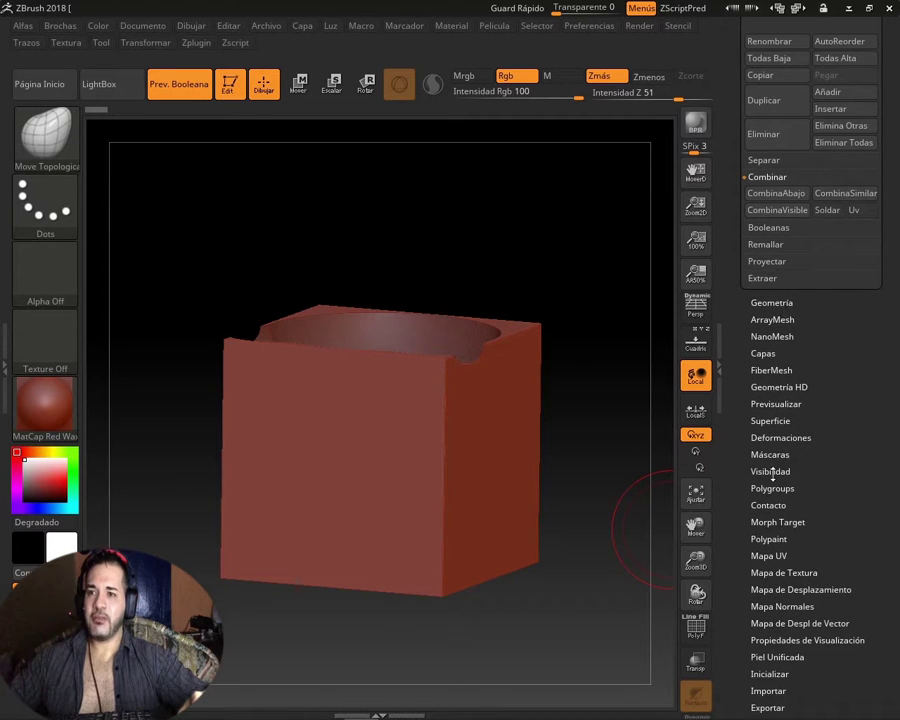
shift+click(770, 471)
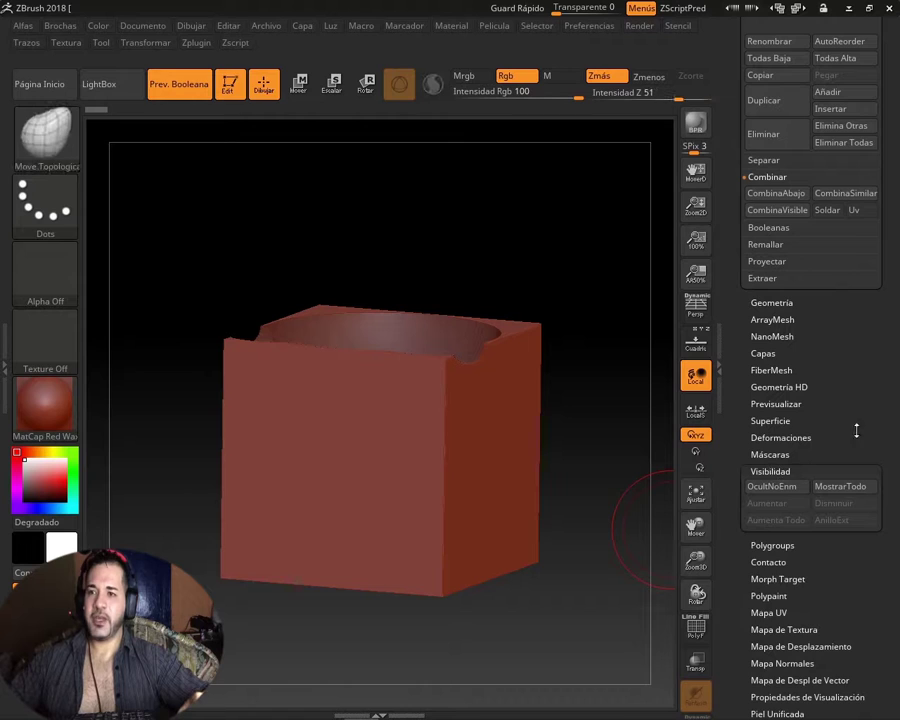
scroll(860, 410, down, 1)
scroll(864, 396, down, 4)
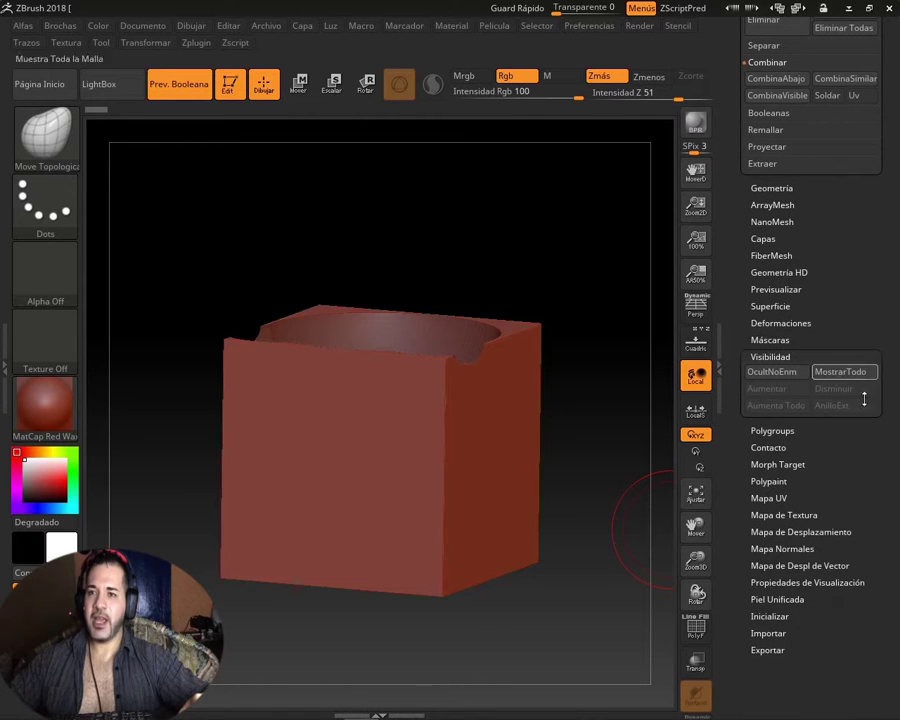
shift+click(771, 512)
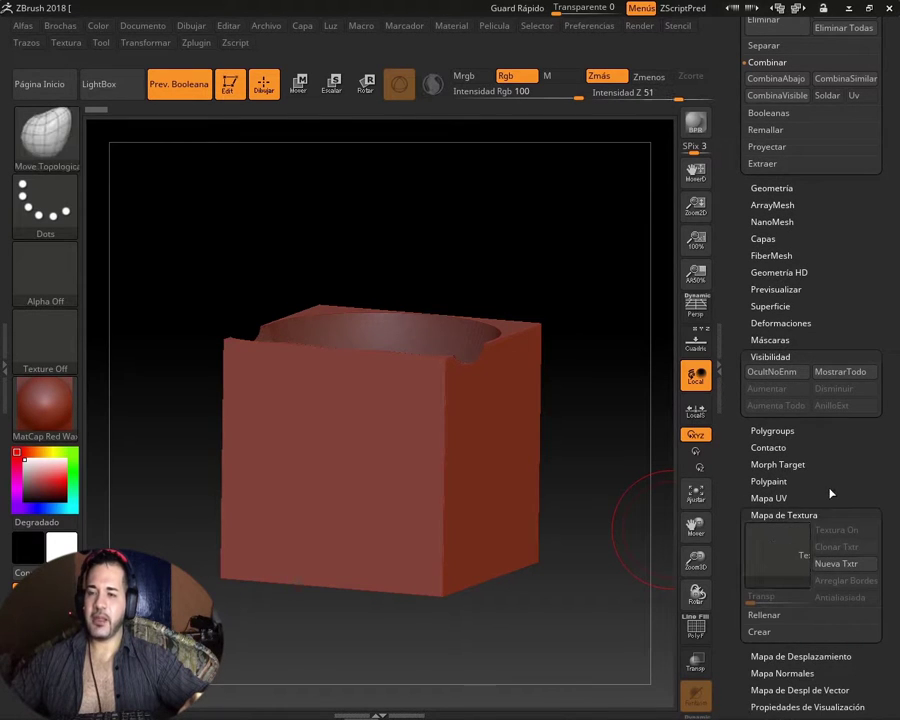
click(785, 514)
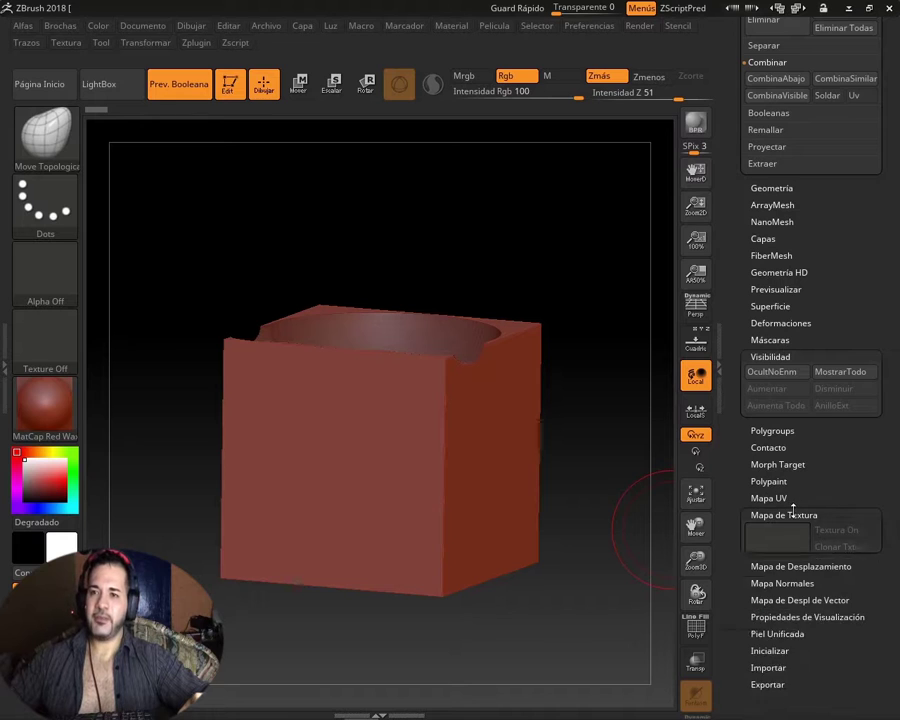
click(775, 356)
scroll(838, 428, up, 10)
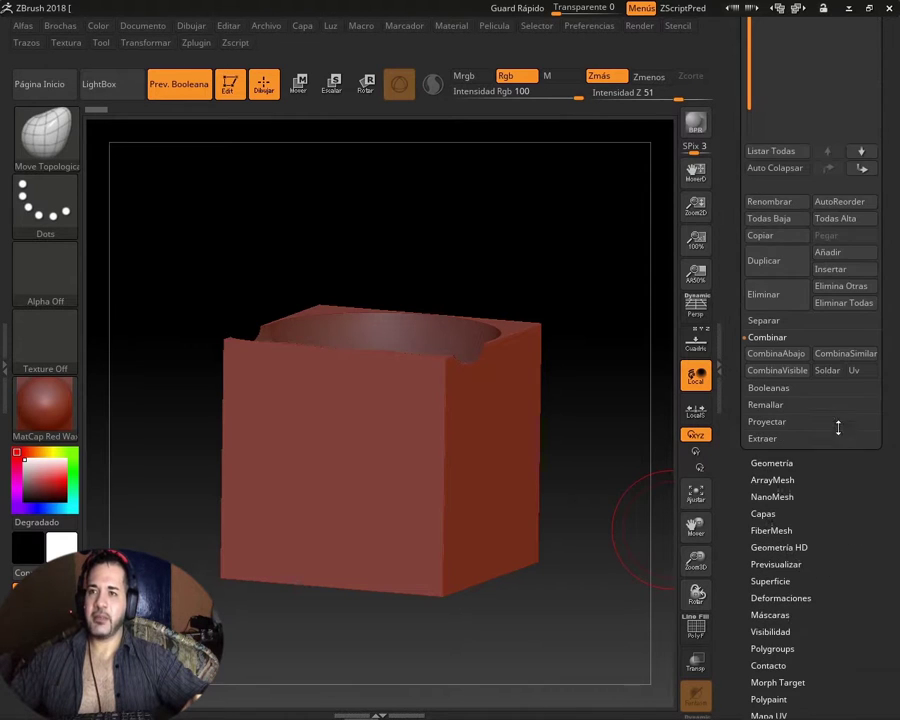
scroll(830, 190, up, 5)
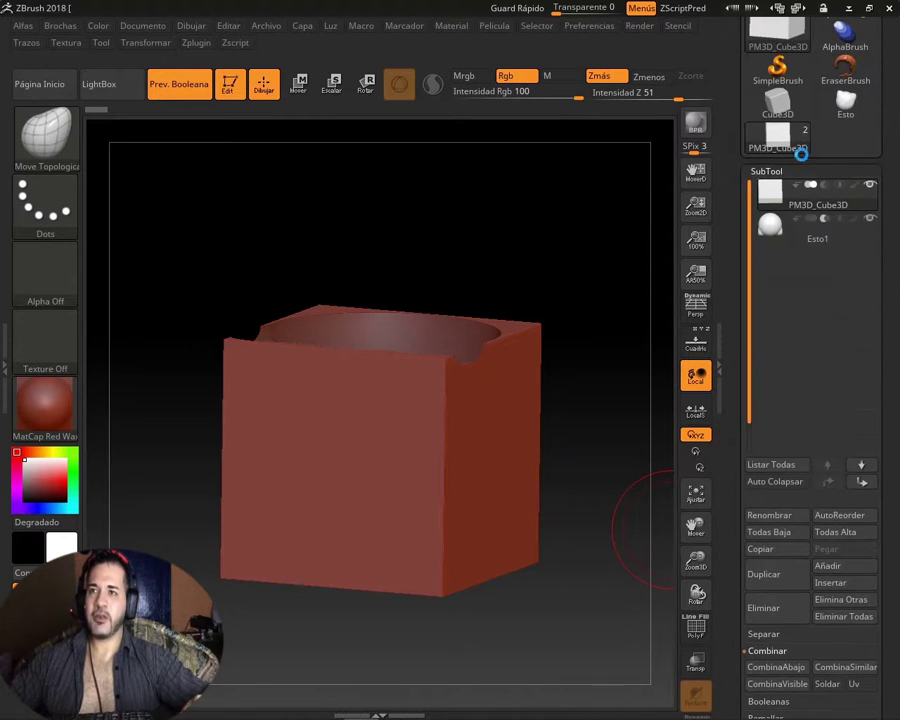
click(767, 170)
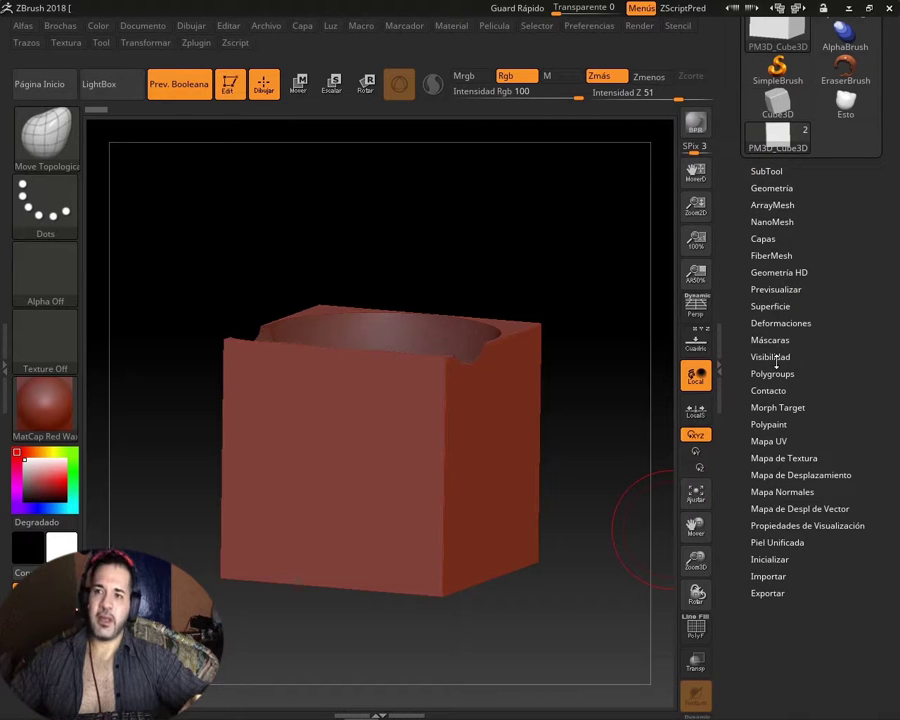
- Browse the Deformation, Surface and Preview sections, leaving every subpalette collapsed
click(776, 324)
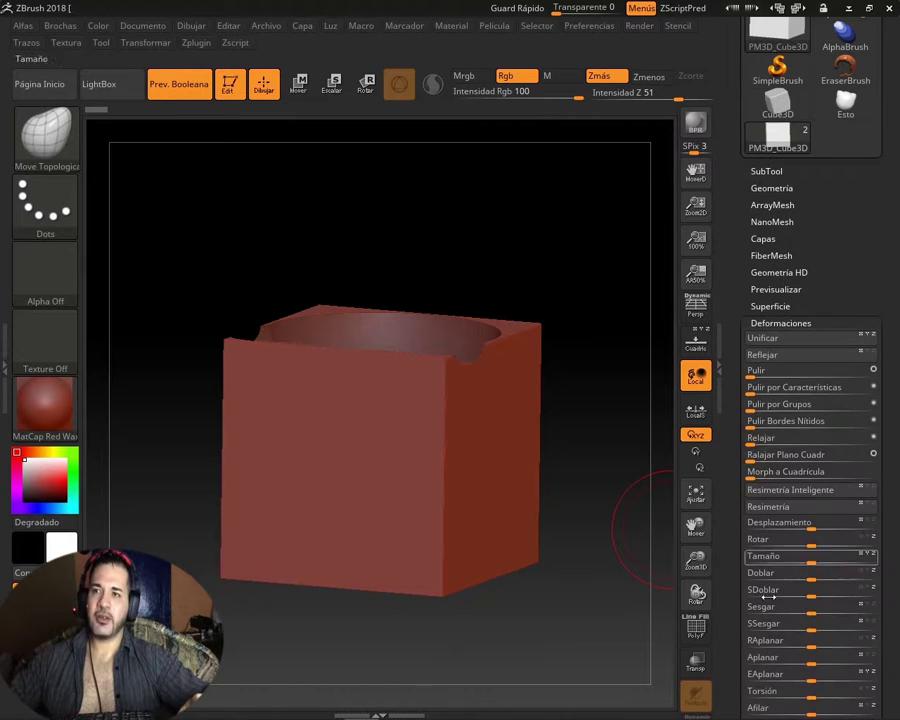
click(769, 306)
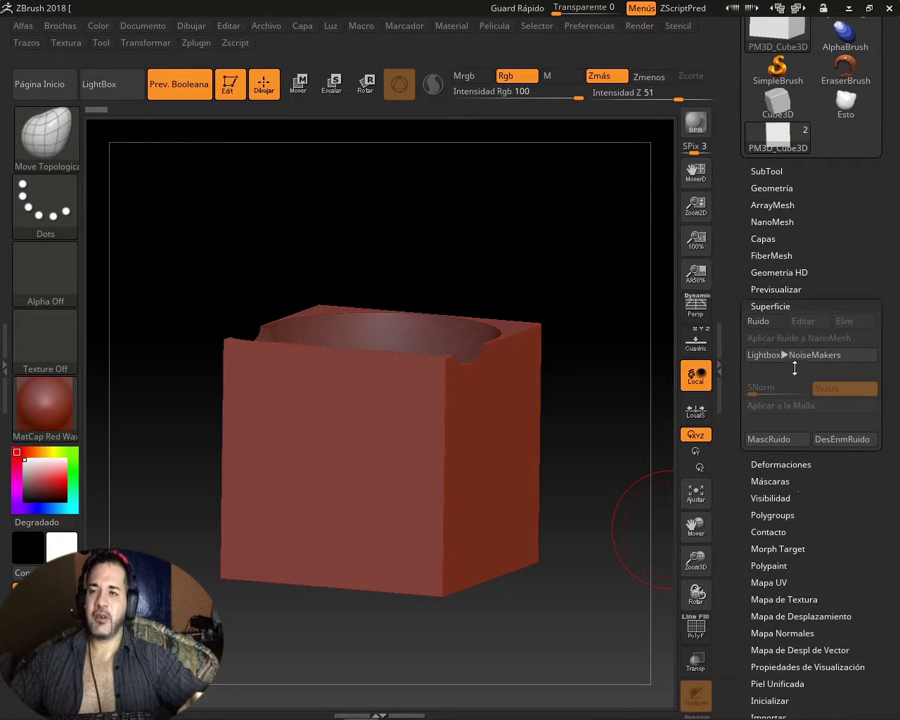
click(778, 290)
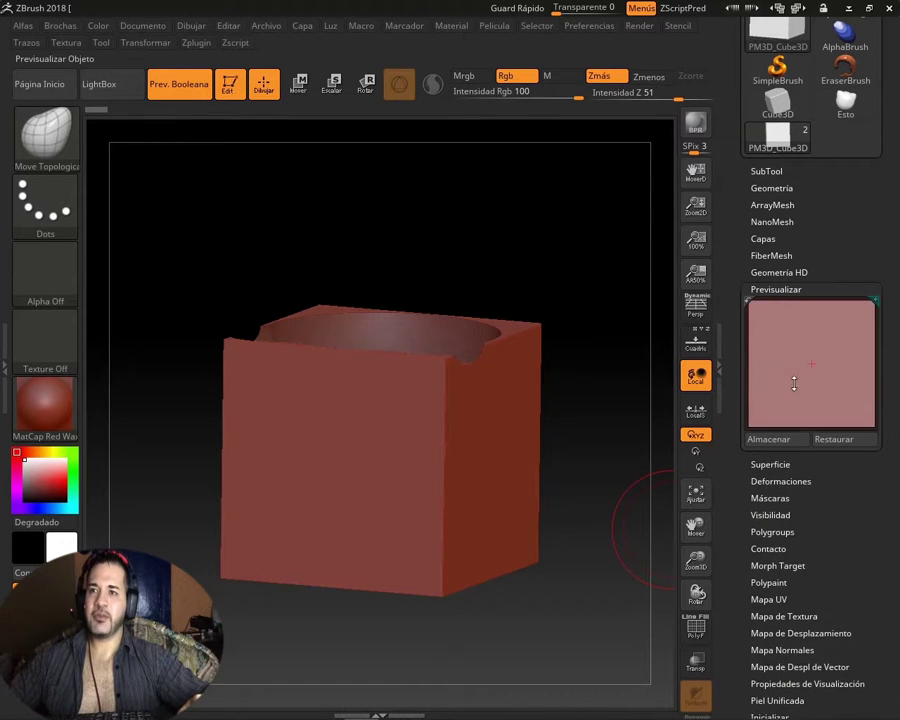
click(783, 291)
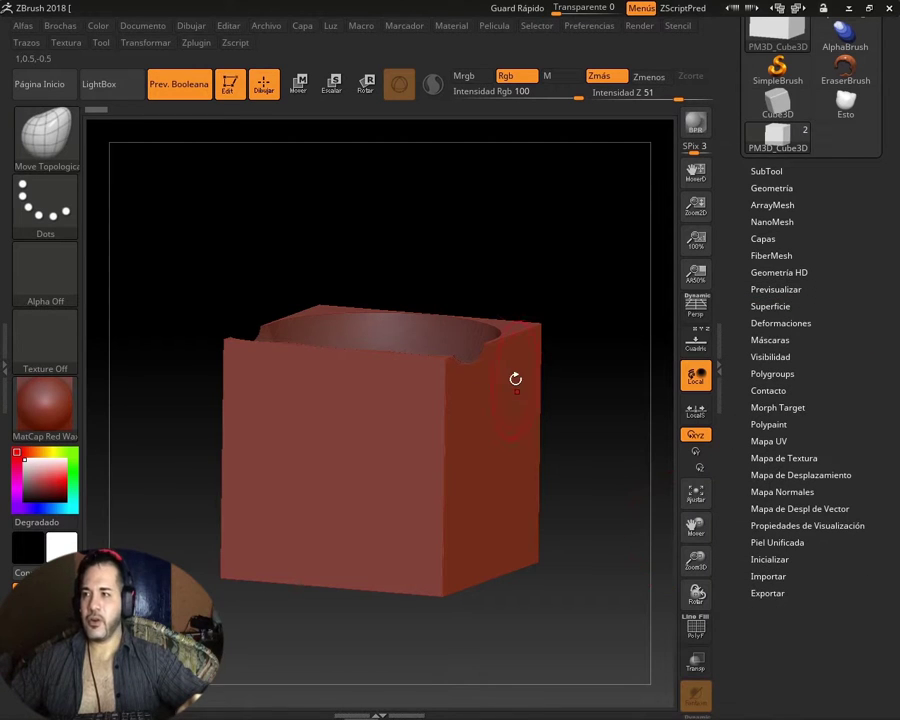
- Rotate the cube slightly and peek into the Geometry and Deformation sections
drag(556, 243, 645, 200)
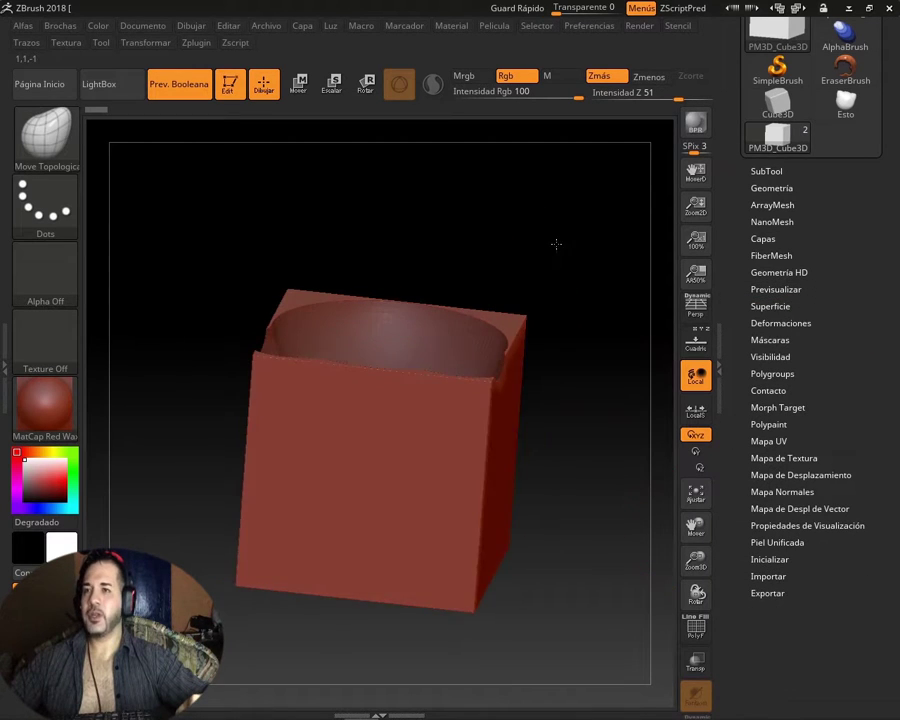
click(772, 187)
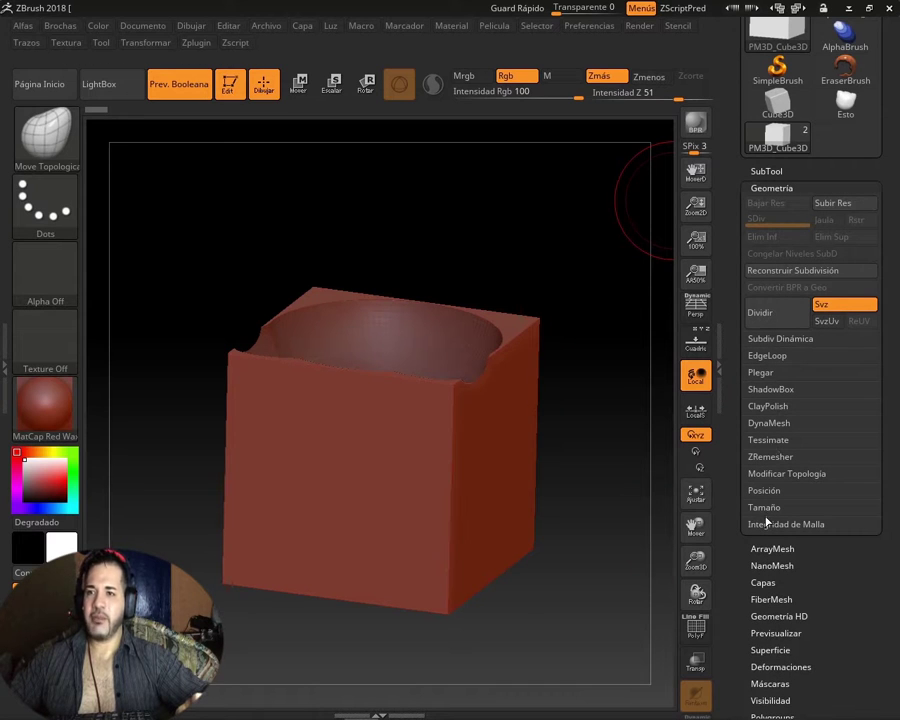
click(775, 188)
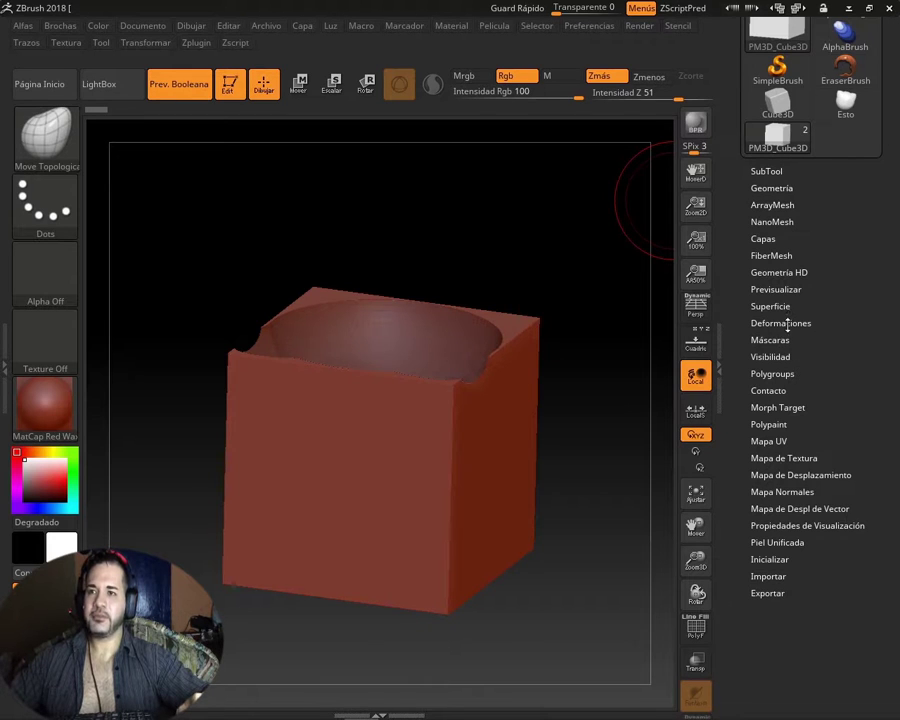
click(787, 323)
click(787, 324)
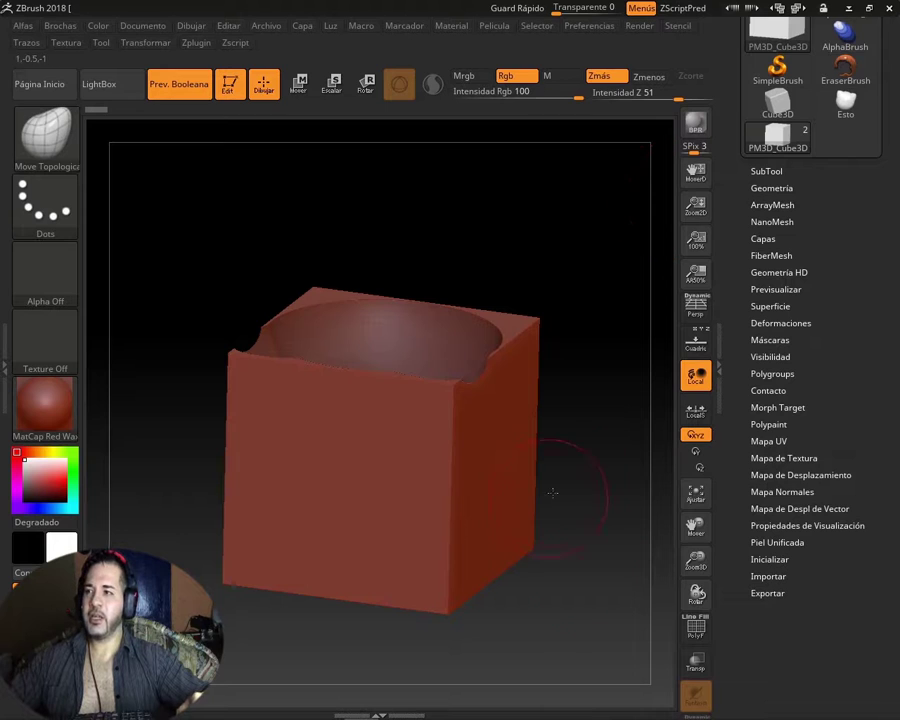
- Tilt the cavity toward the viewer and expand SubTool to show PM3D_Cube3D and Esto1
drag(583, 549, 581, 547)
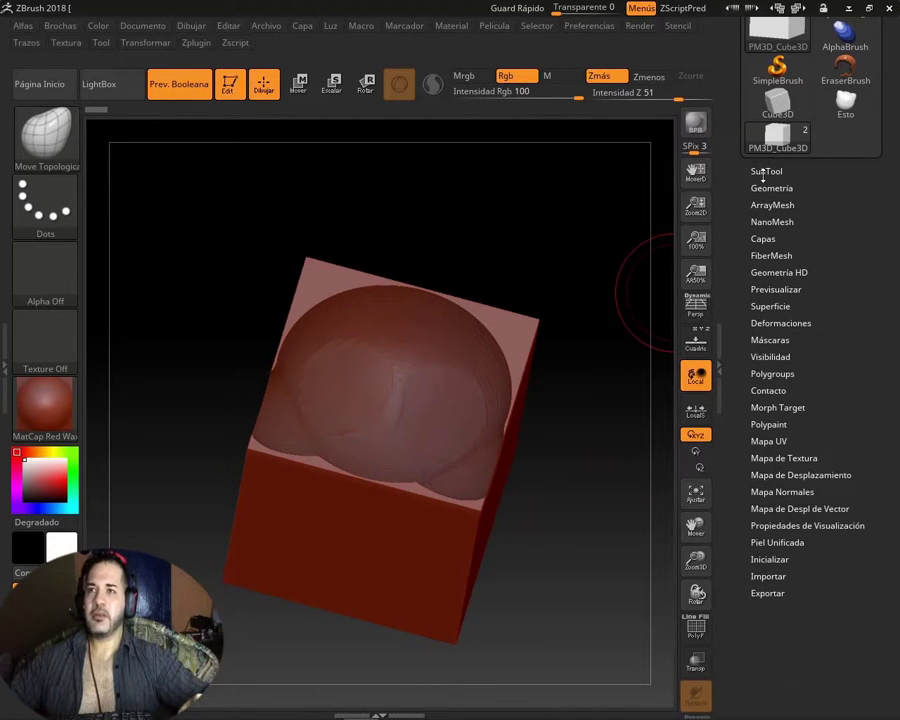
click(765, 171)
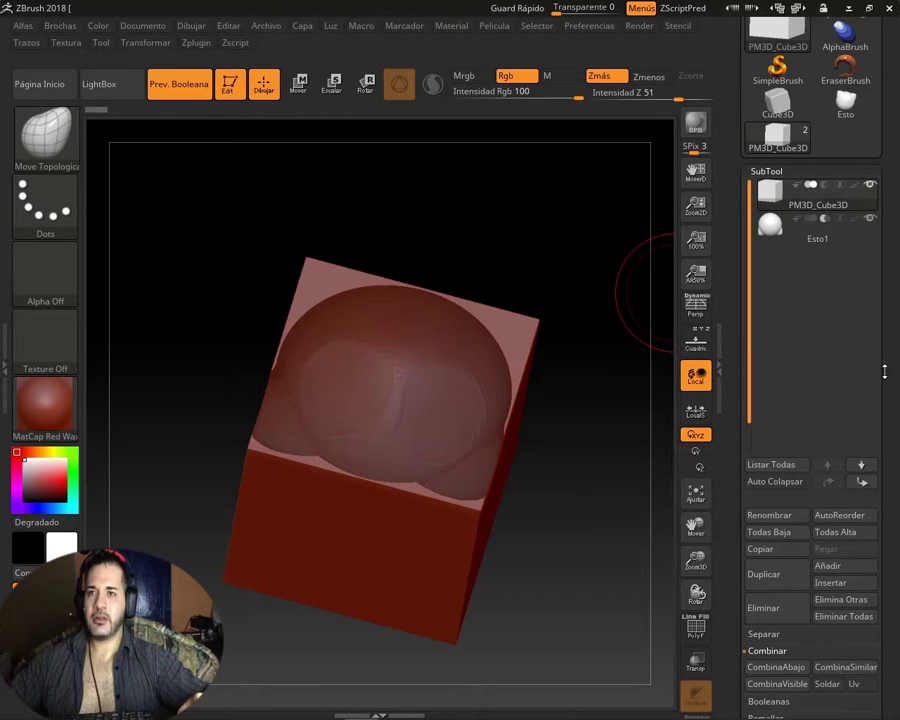
drag(882, 370, 892, 275)
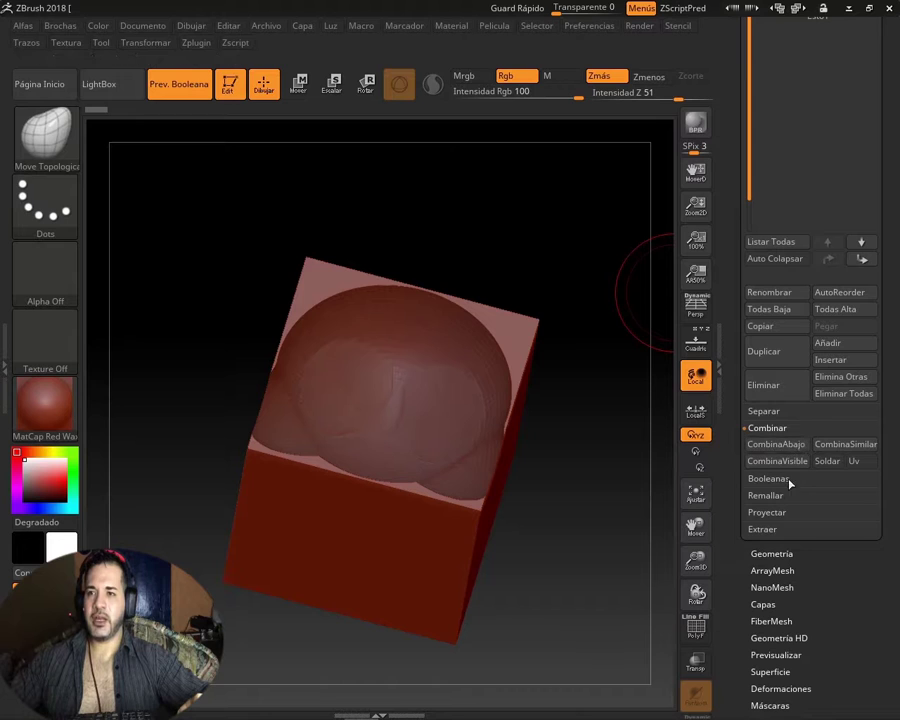
- Run Make Boolean Mesh from the Boolean options, creating UMesh_PM3D_Cube3D with 4,601 polygons
click(767, 429)
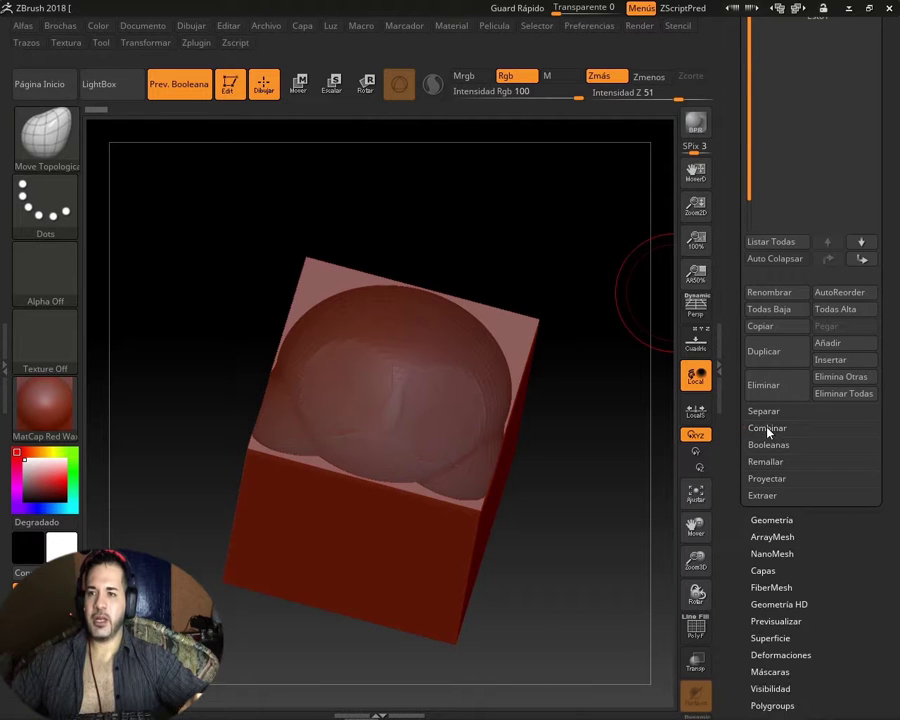
click(772, 446)
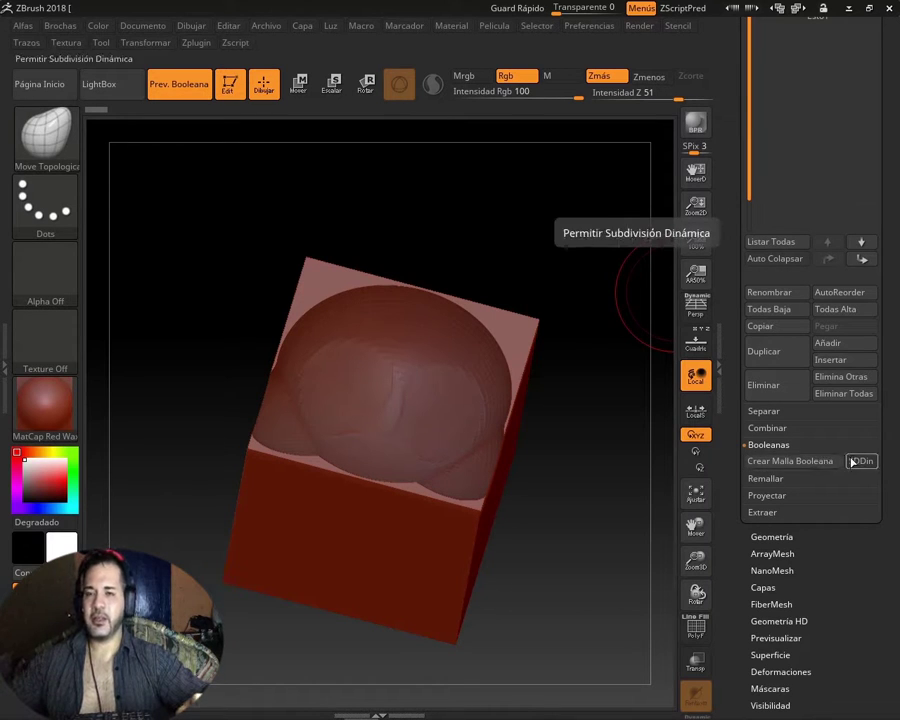
click(789, 469)
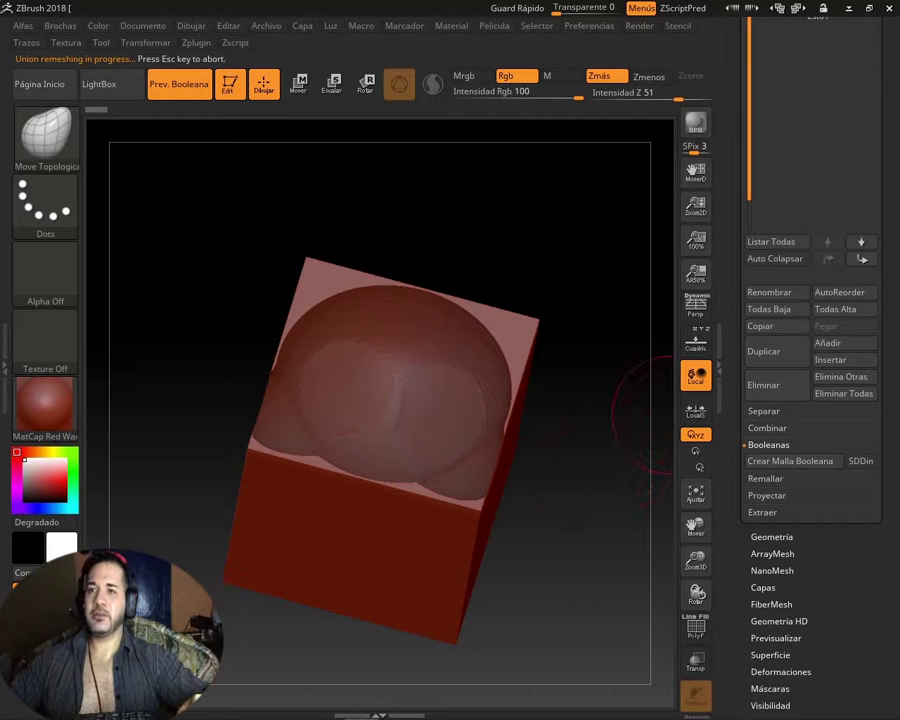
scroll(888, 233, up, 5)
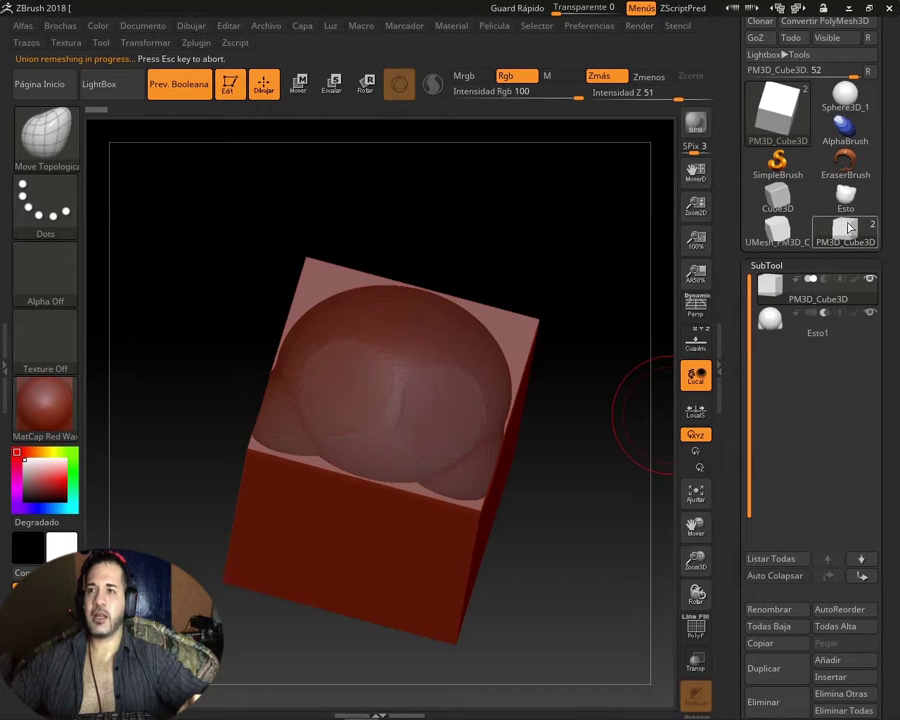
- Load UMesh_PM3D_Cube3D, compare it with PM3D_Cube3D, and rotate it to inspect the hollow
click(778, 241)
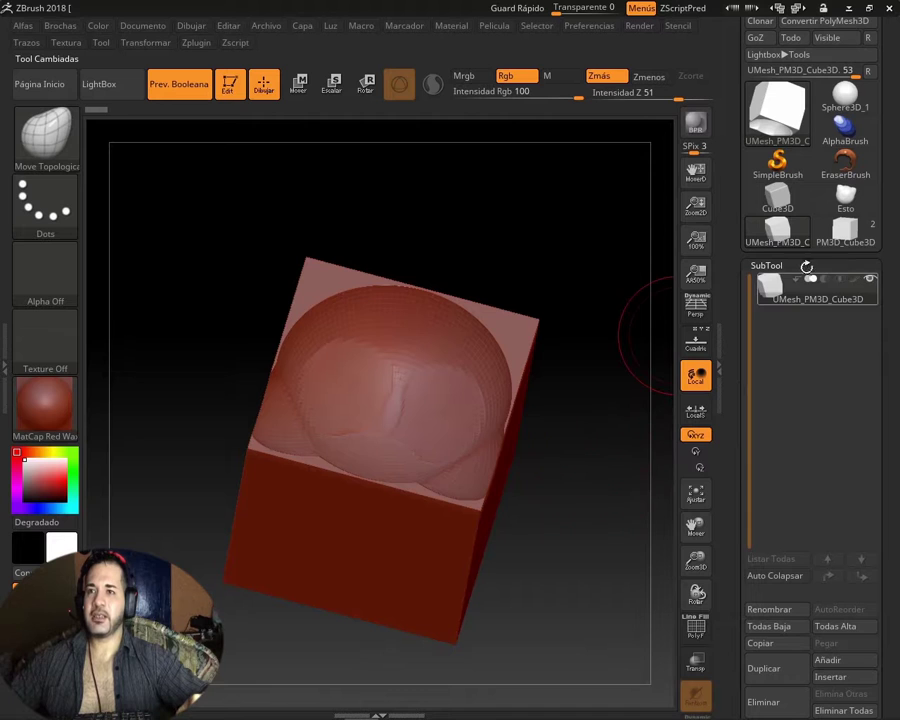
click(843, 236)
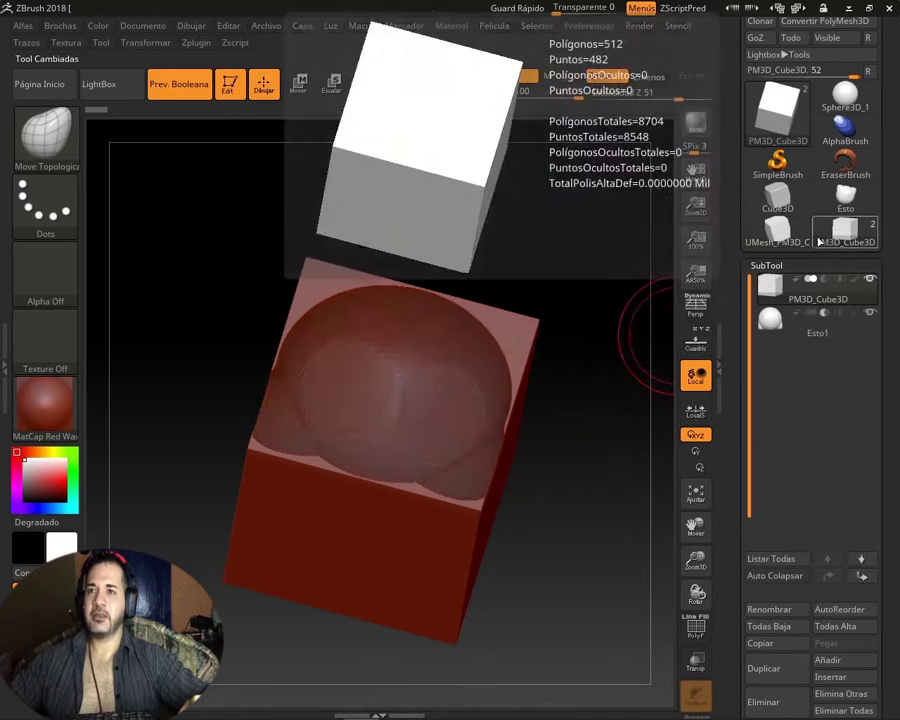
click(785, 242)
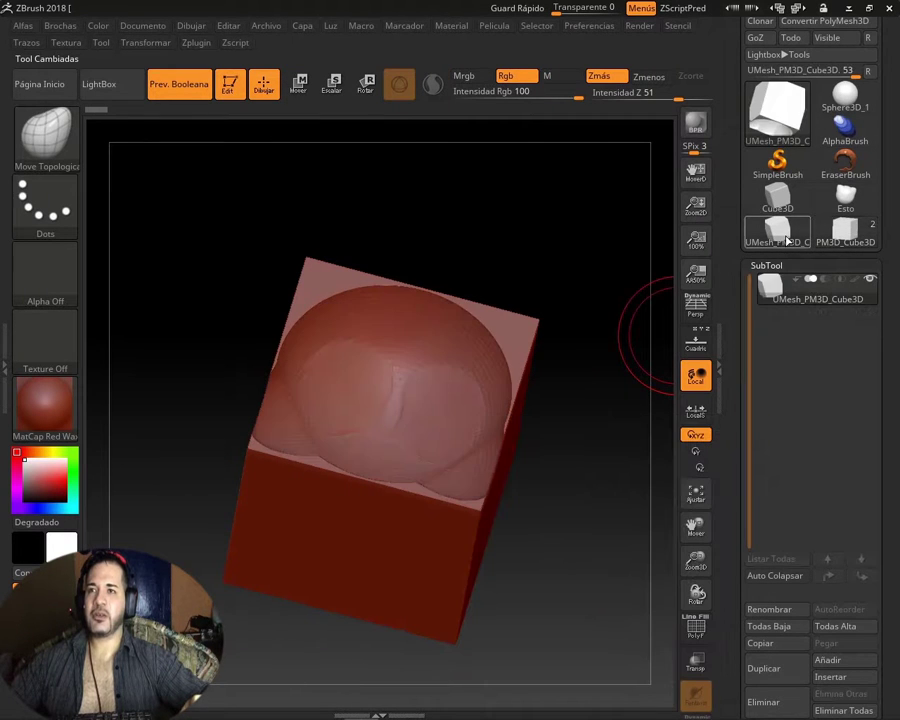
drag(518, 533, 561, 553)
mouse_move(589, 511)
mouse_down()
mouse_move(570, 585)
mouse_move(584, 431)
mouse_move(576, 583)
mouse_up()
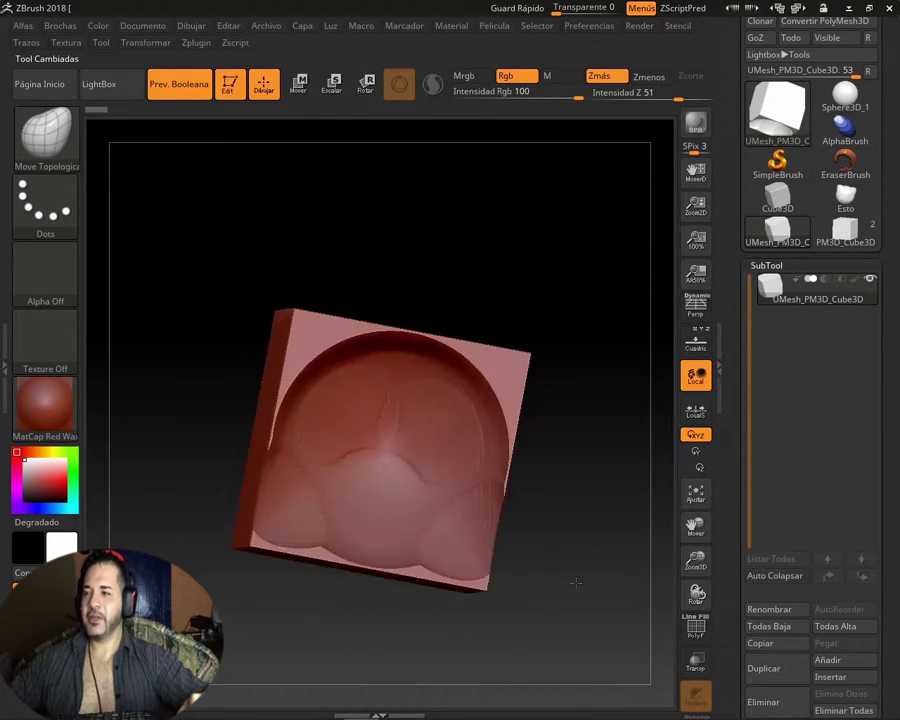
drag(585, 416, 595, 478)
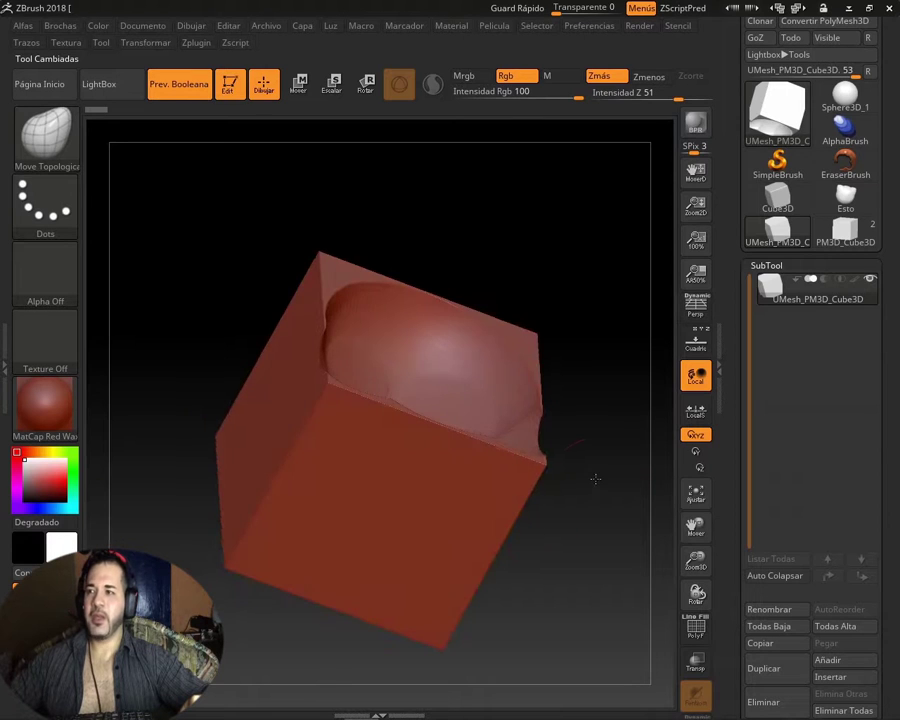
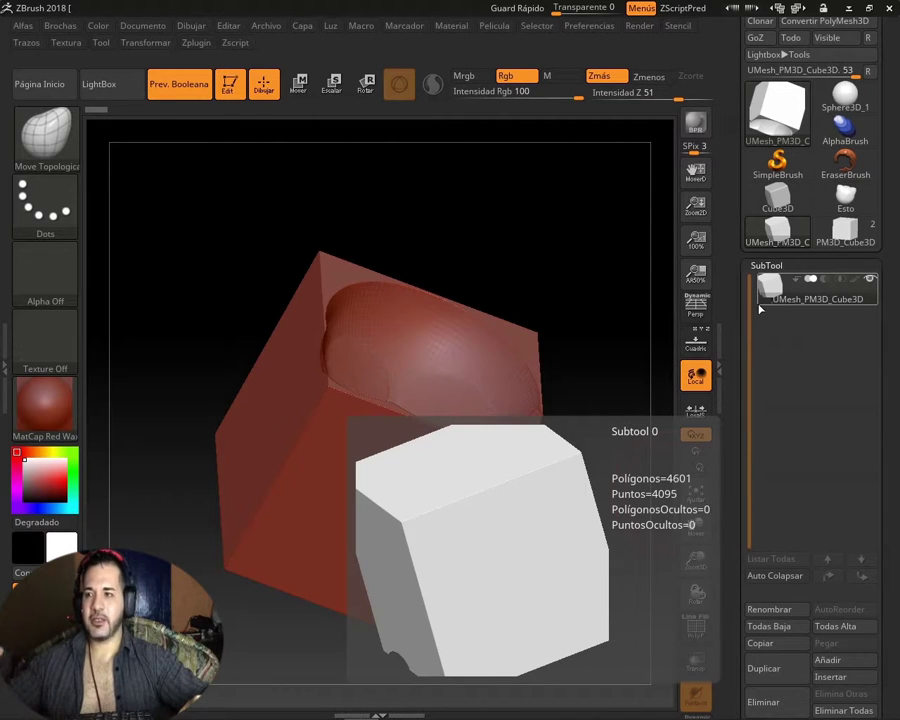
- Load the PM3D_Cube3D tool and orbit until its spherical cavity faces upward
mouse_move(595, 408)
mouse_down()
mouse_move(529, 409)
mouse_move(538, 291)
mouse_up()
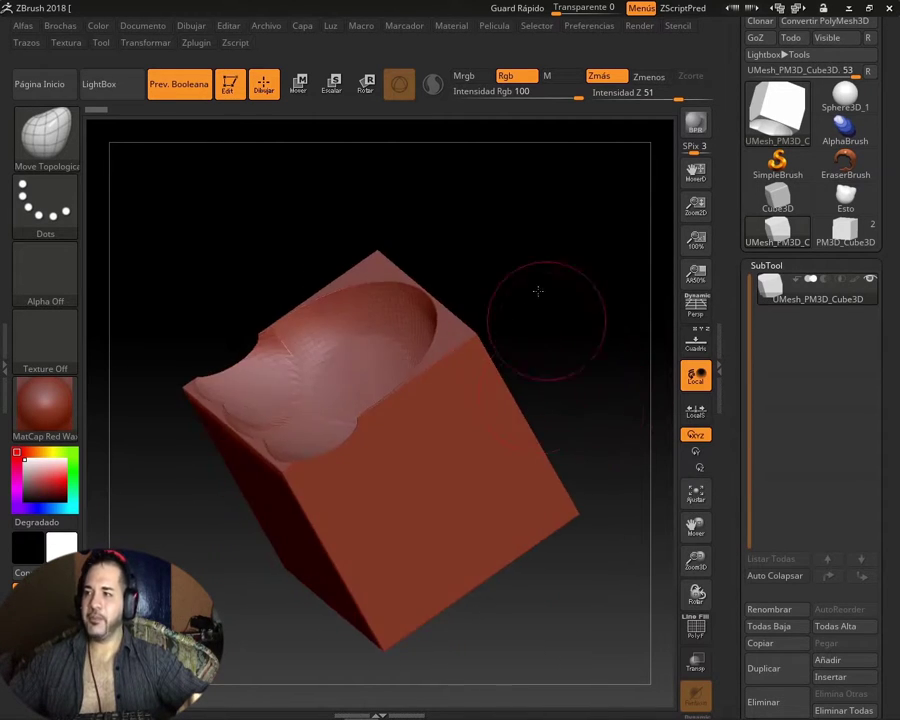
mouse_move(552, 356)
mouse_down()
mouse_move(547, 333)
mouse_move(536, 566)
mouse_move(552, 647)
mouse_move(560, 478)
mouse_move(469, 519)
mouse_move(648, 420)
mouse_up()
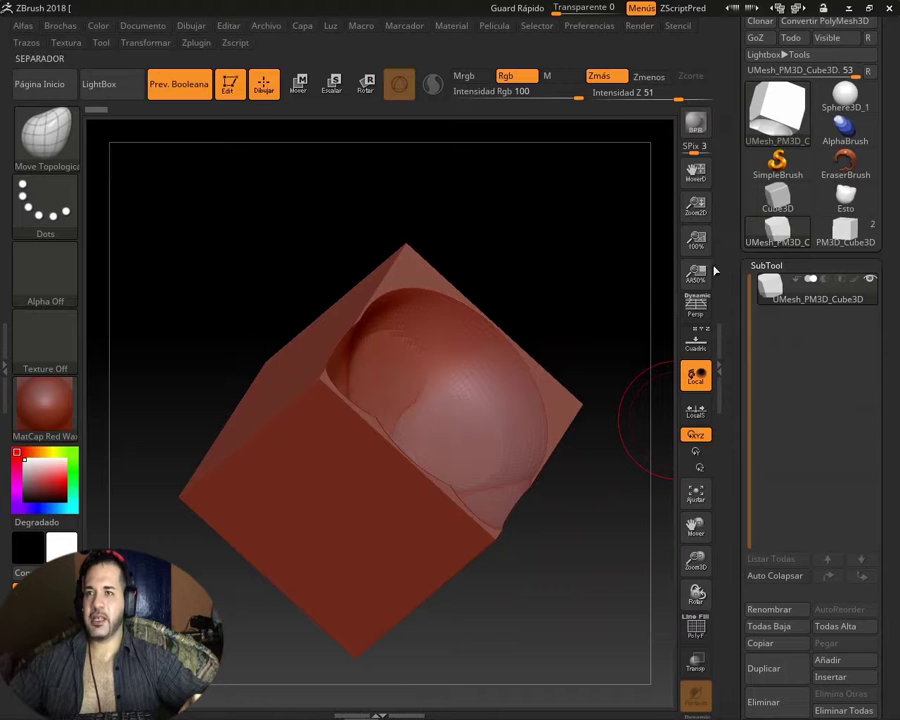
click(845, 230)
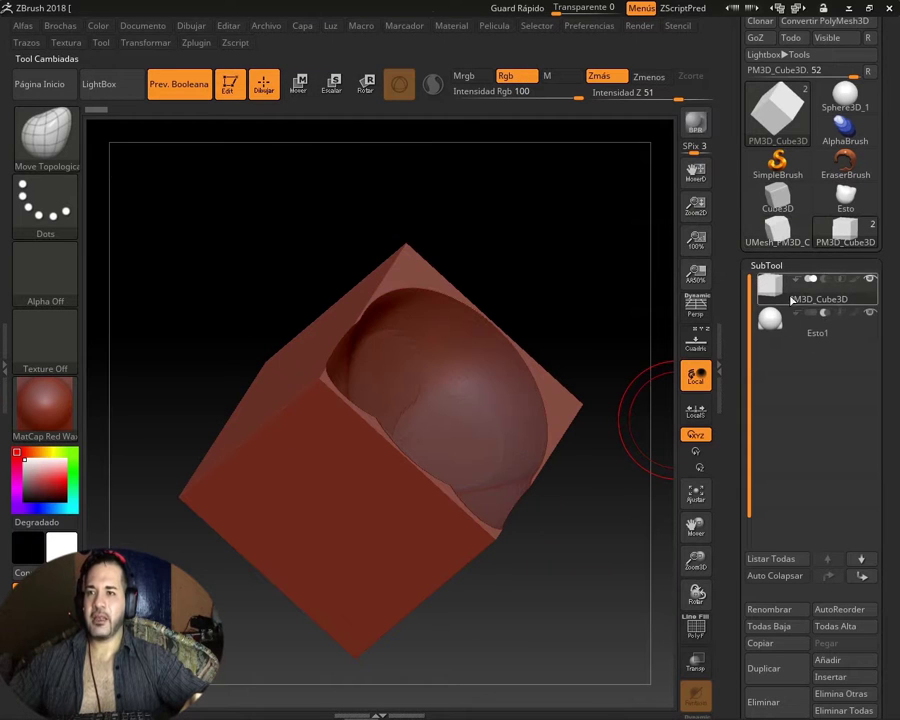
drag(552, 257, 566, 241)
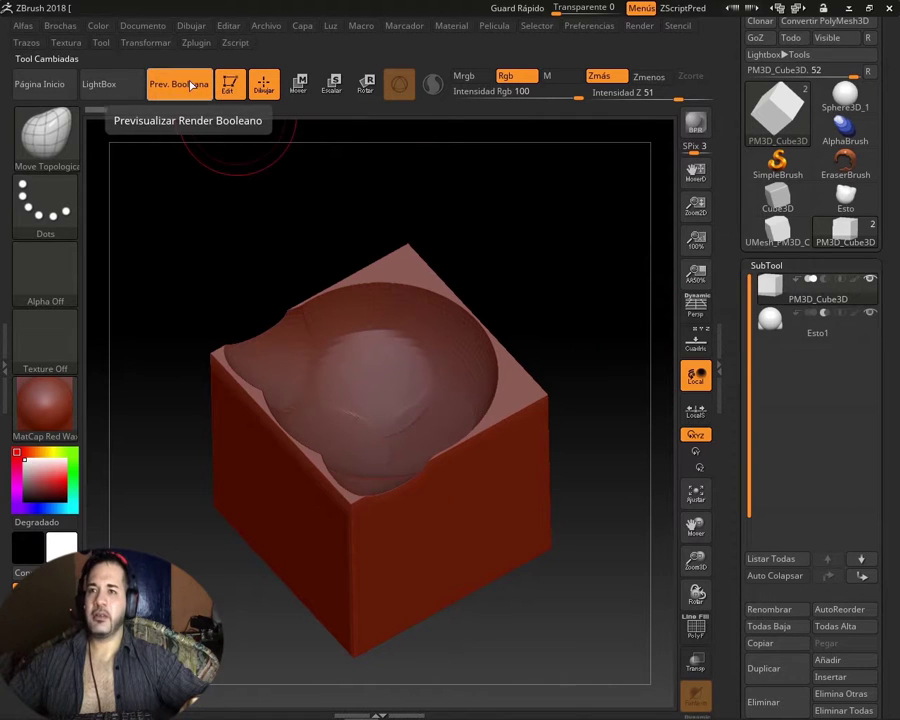
- Turn off the Prev. Booleana boolean cut preview
click(191, 85)
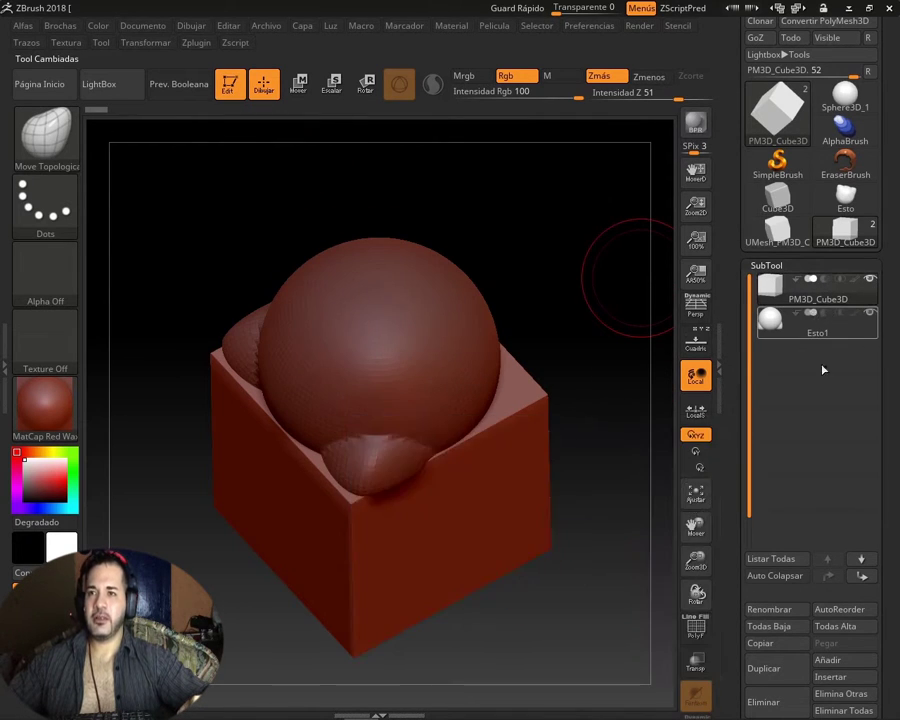
drag(546, 291, 546, 241)
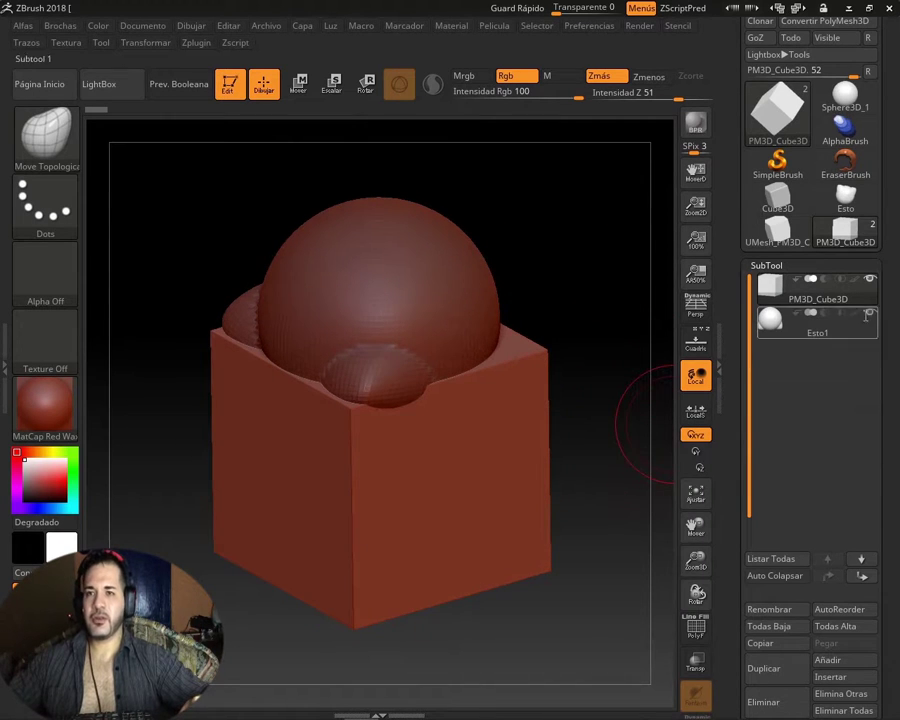
drag(897, 391, 897, 264)
scroll(858, 380, down, 5)
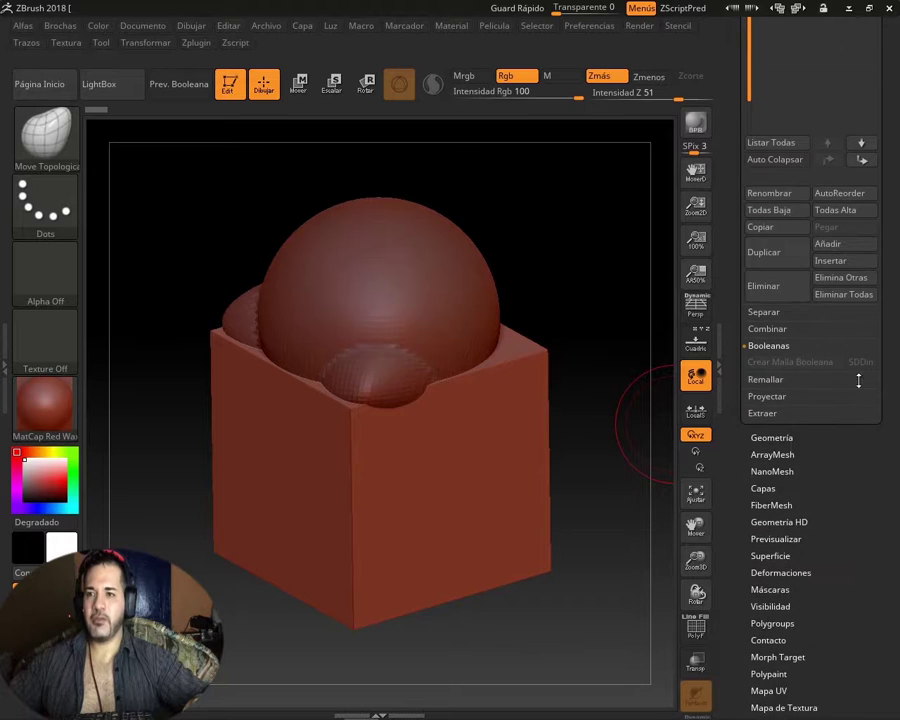
- Merge the Esto1 sphere into the cube with CombinaAbajo and confirm the merge
click(768, 346)
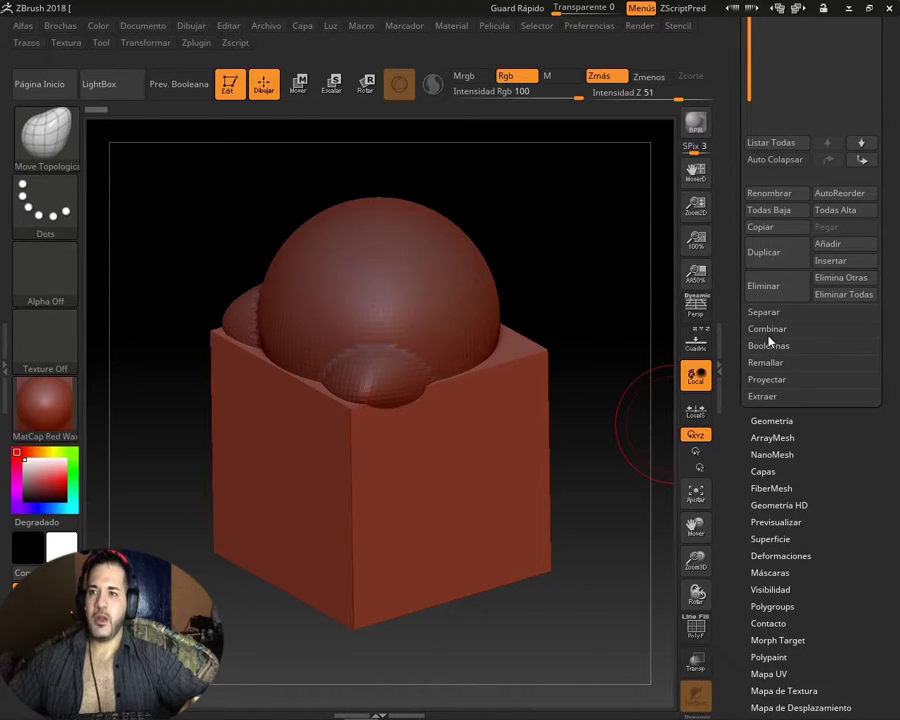
click(767, 329)
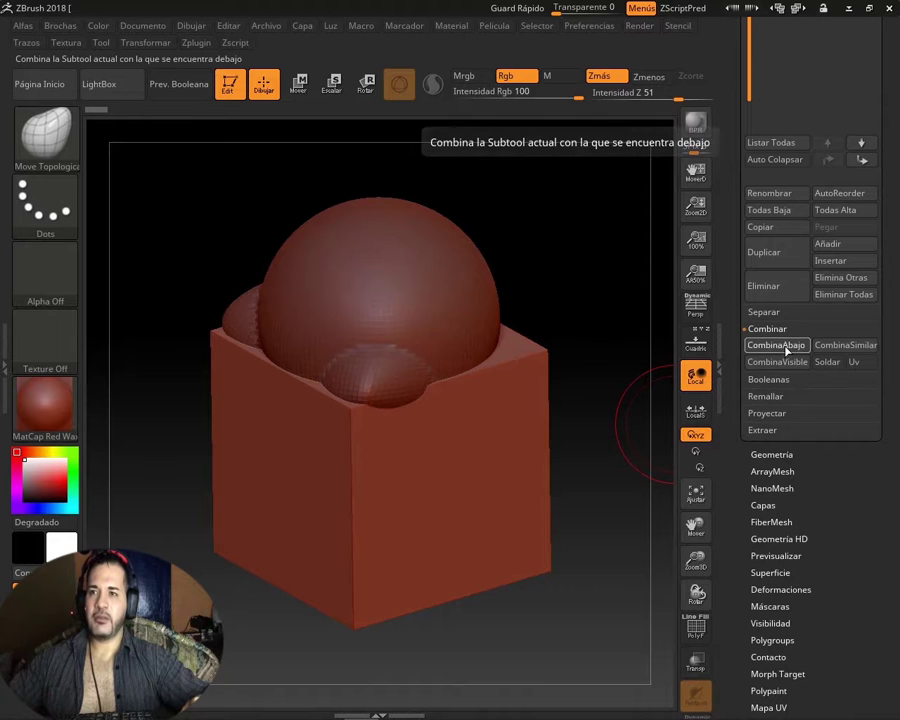
click(775, 345)
click(520, 380)
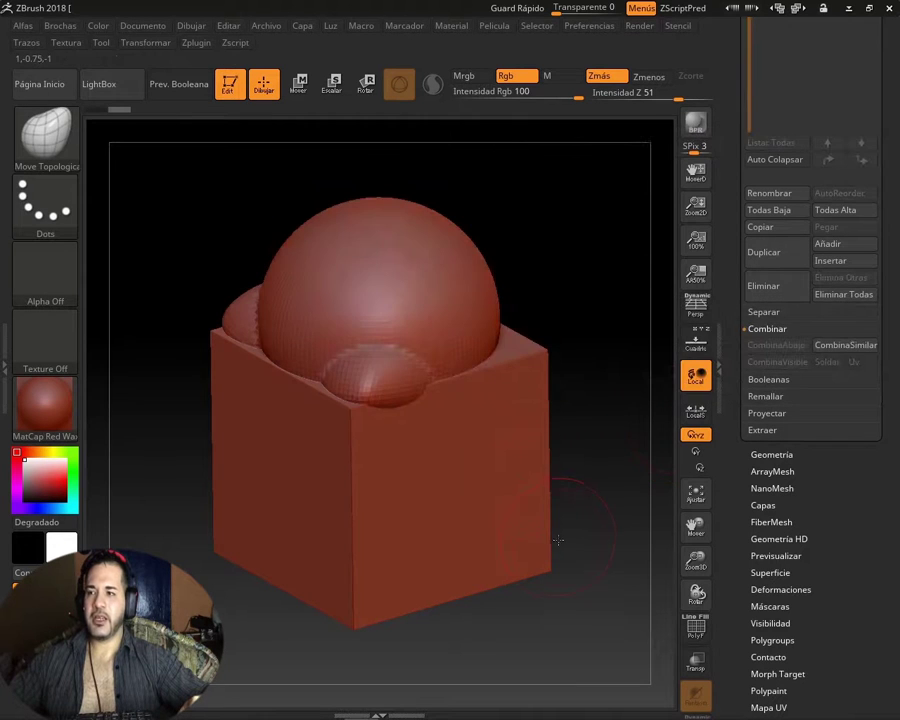
mouse_move(585, 624)
mouse_down()
mouse_move(580, 306)
mouse_move(595, 343)
mouse_up()
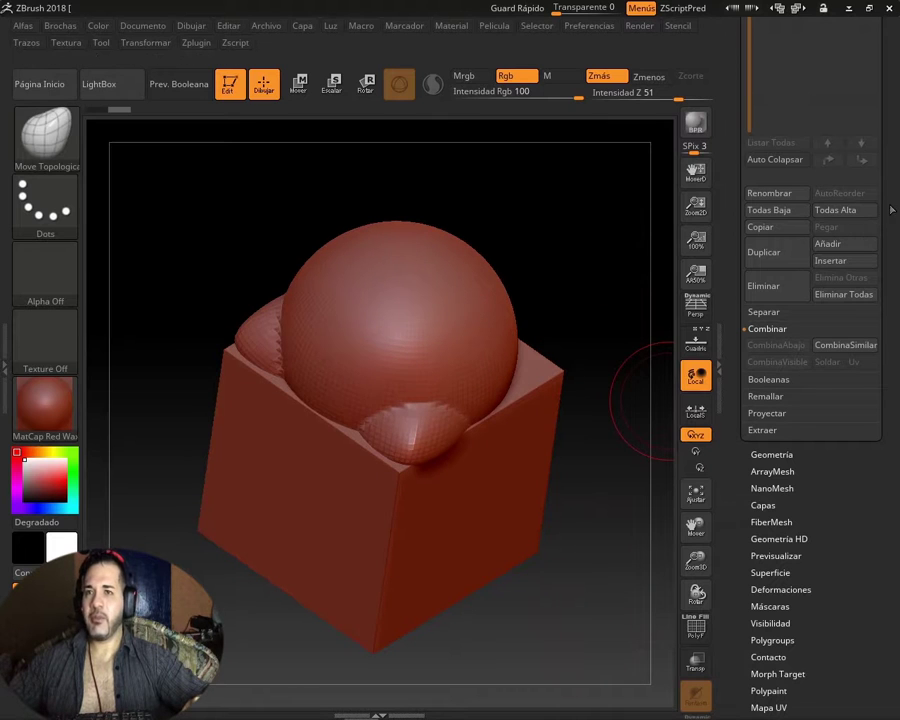
scroll(810, 400, up, 3)
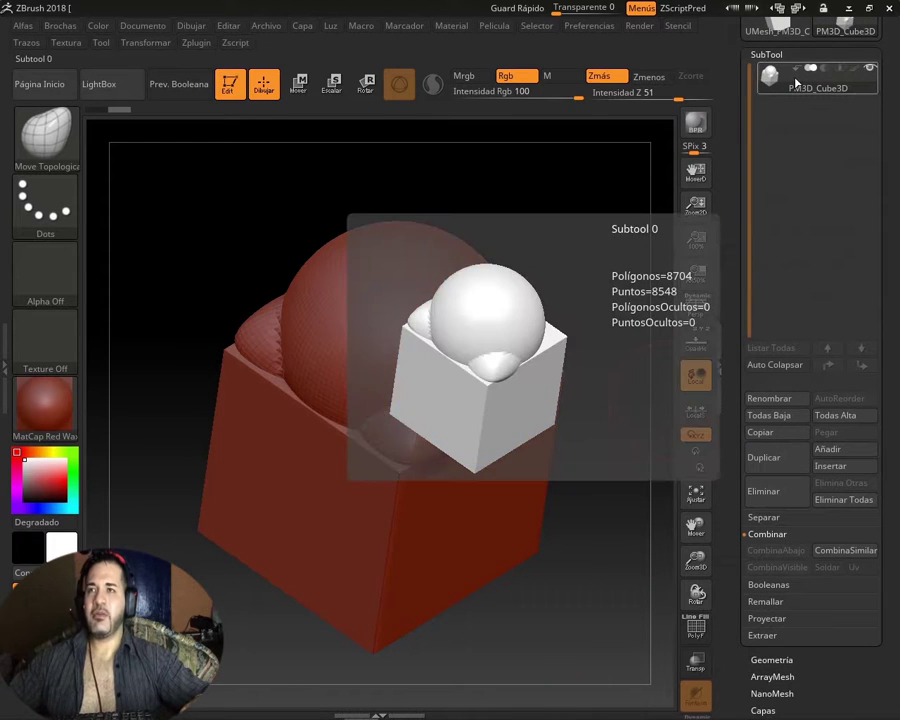
- Turn on the PolyF wireframe and orbit the merged mesh to a near-frontal view
click(697, 632)
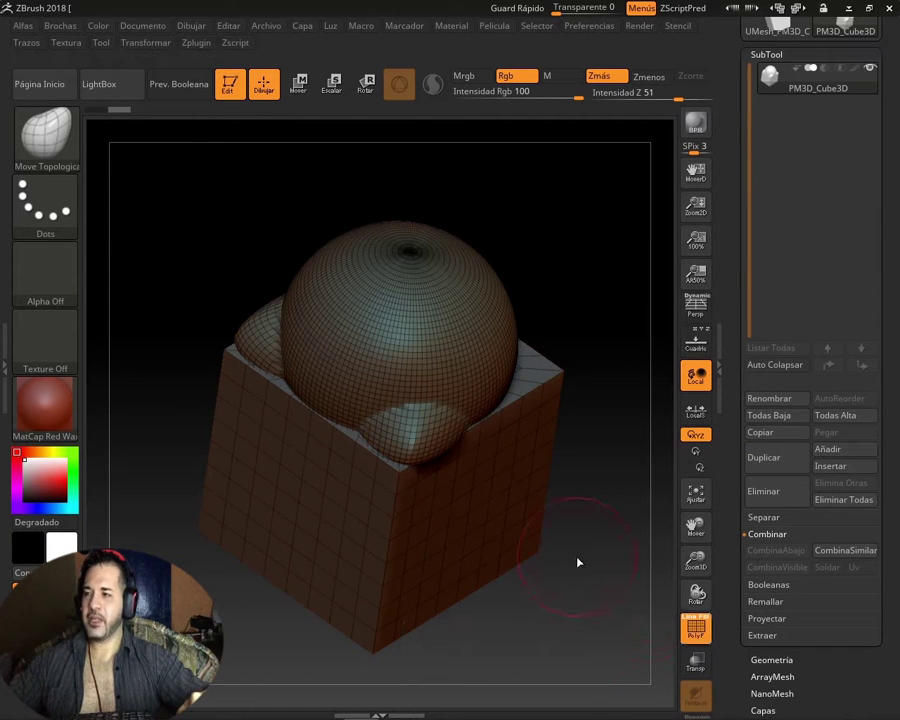
drag(577, 561, 645, 325)
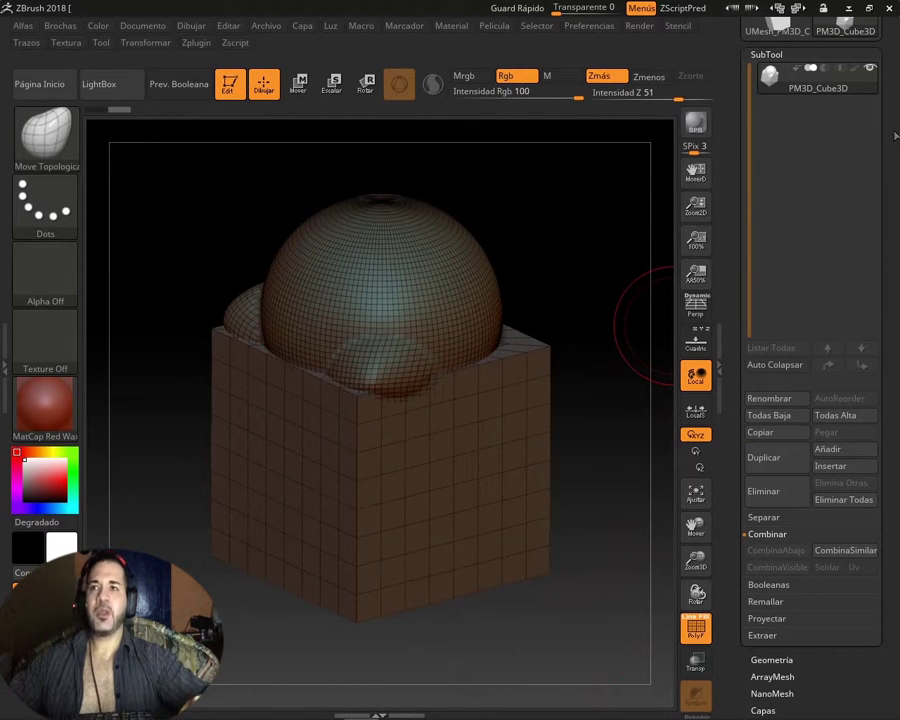
drag(896, 135, 889, 172)
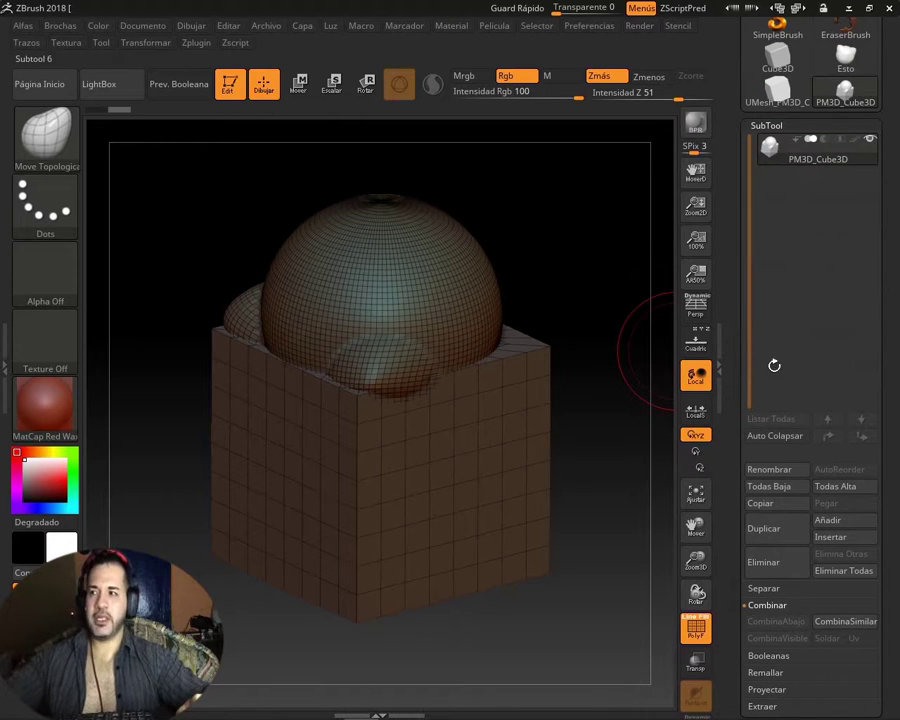
drag(887, 356, 887, 352)
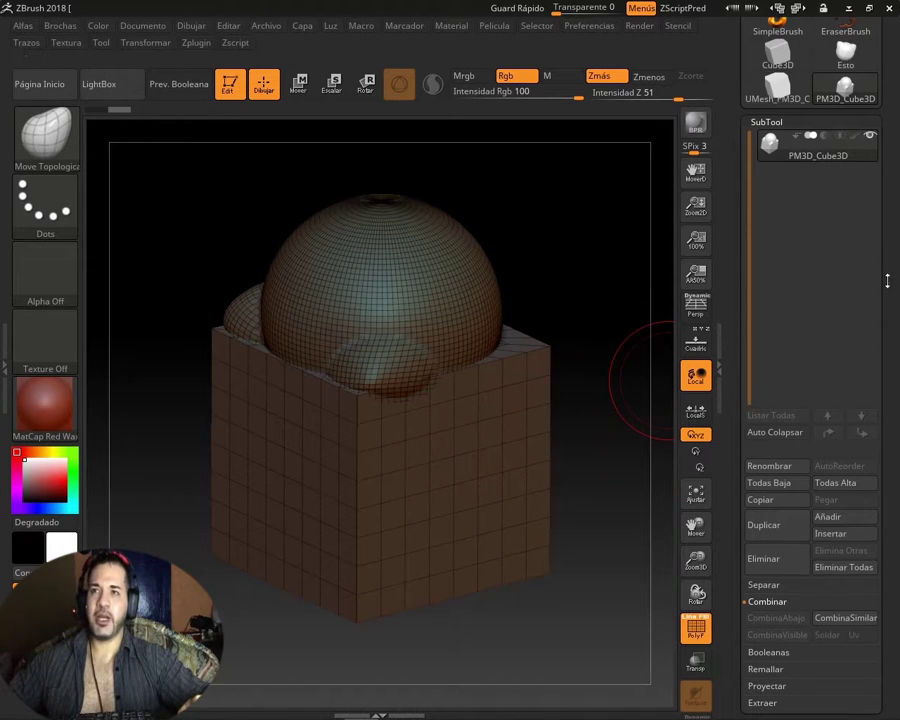
drag(887, 281, 892, 171)
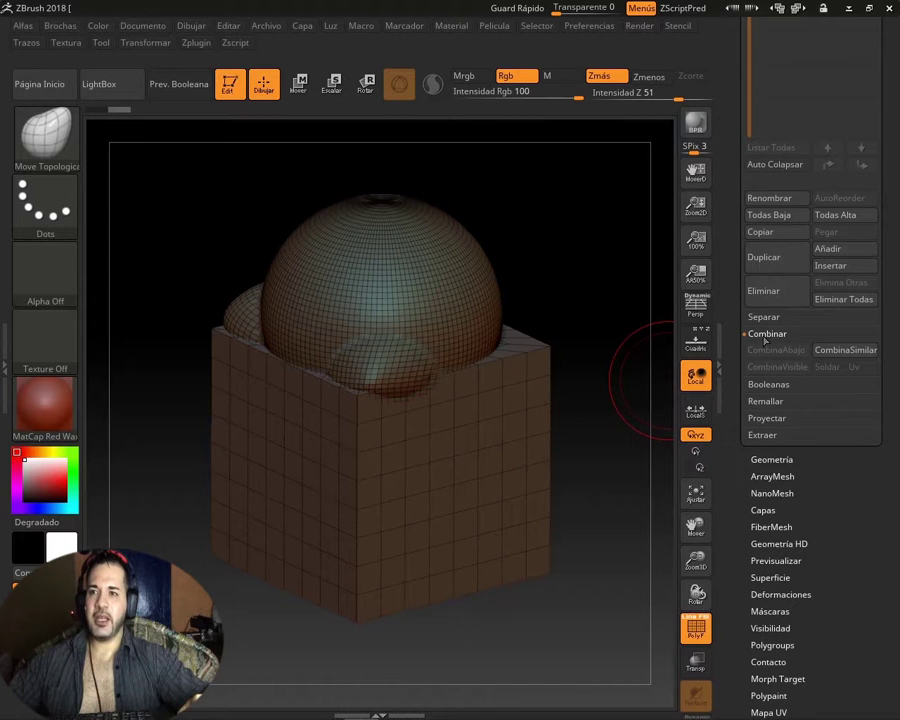
- Split the mesh by polygroup with Separar Grupo into PM3D_Cube3D1 and PM3D_Cube3D
click(766, 319)
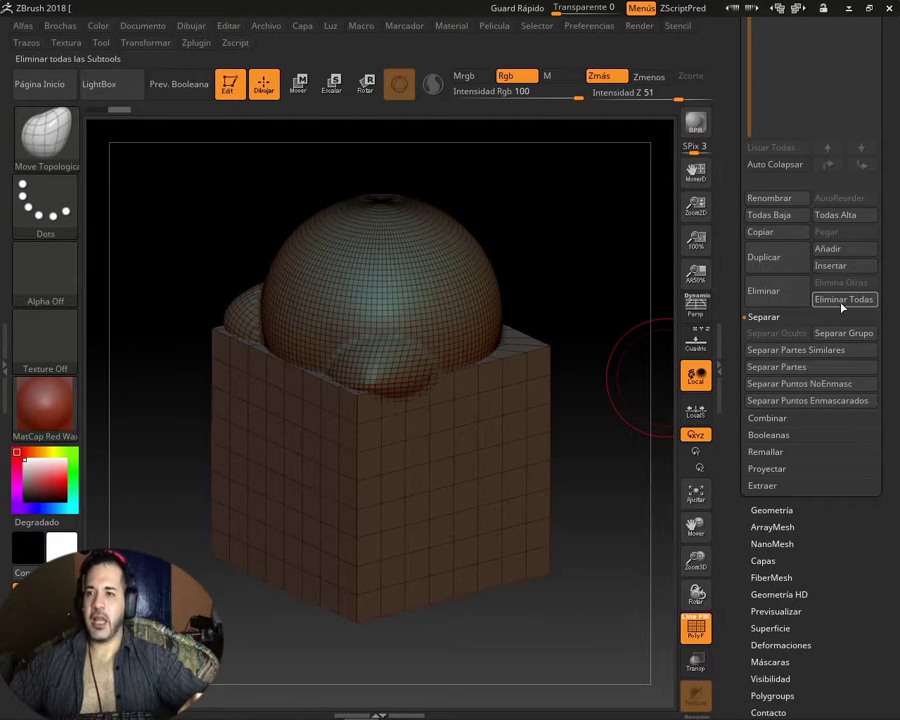
click(830, 336)
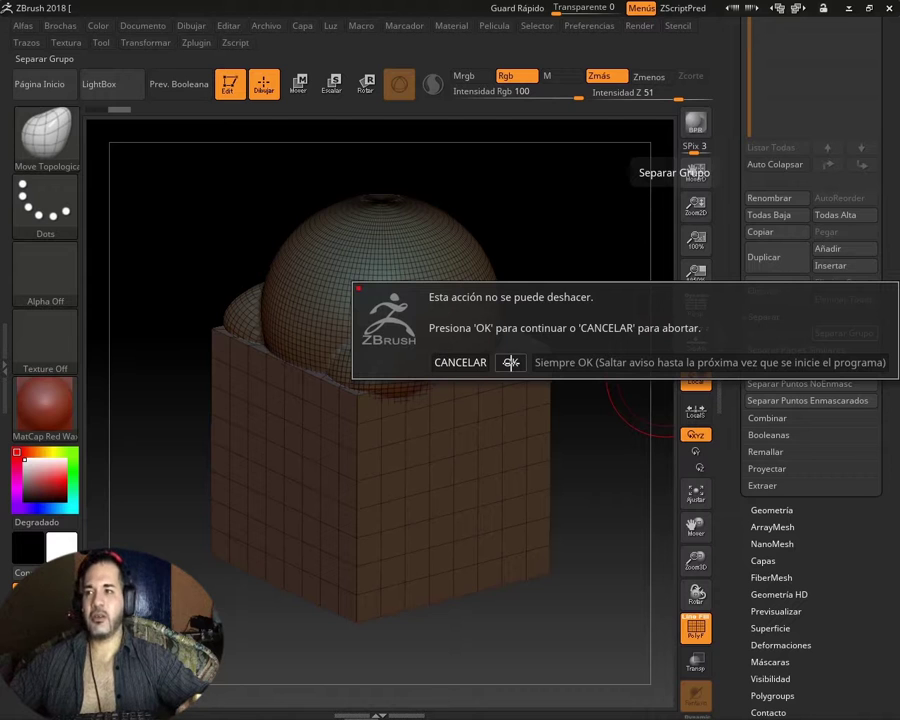
click(511, 362)
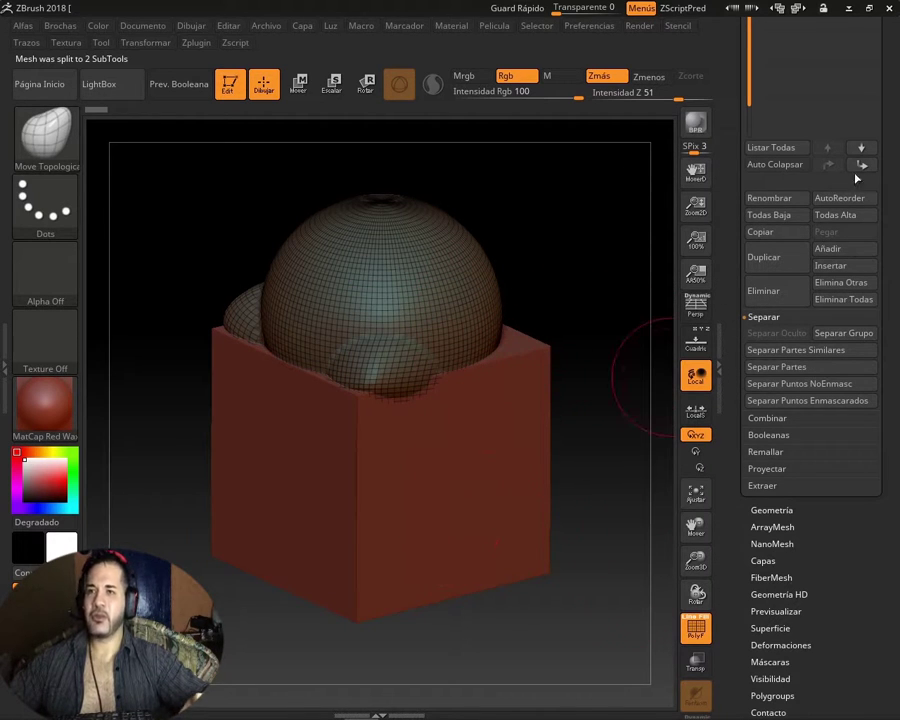
scroll(880, 220, up, 5)
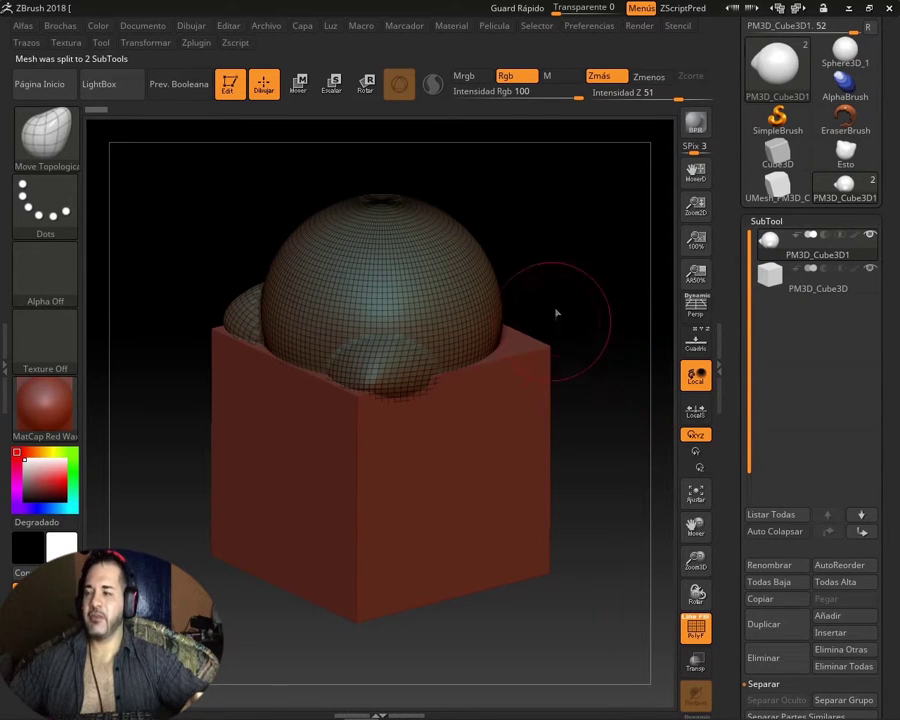
- Toggle the cube subtool's visibility and refresh the SubTool list with the cube facing forward
mouse_move(552, 320)
mouse_down()
mouse_move(546, 274)
mouse_move(565, 287)
mouse_move(637, 300)
mouse_up()
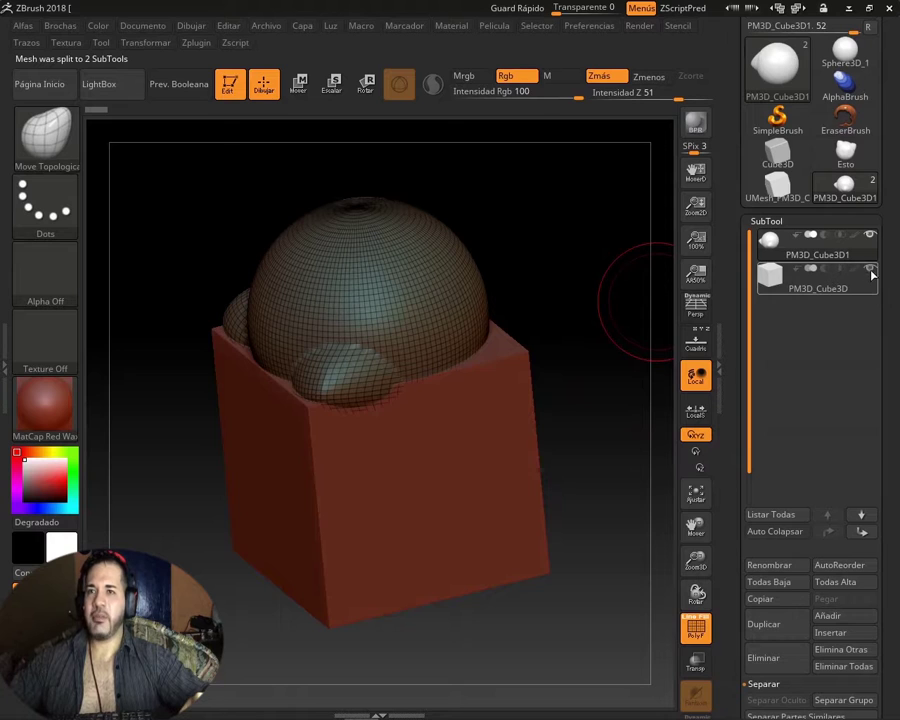
click(870, 268)
click(870, 268)
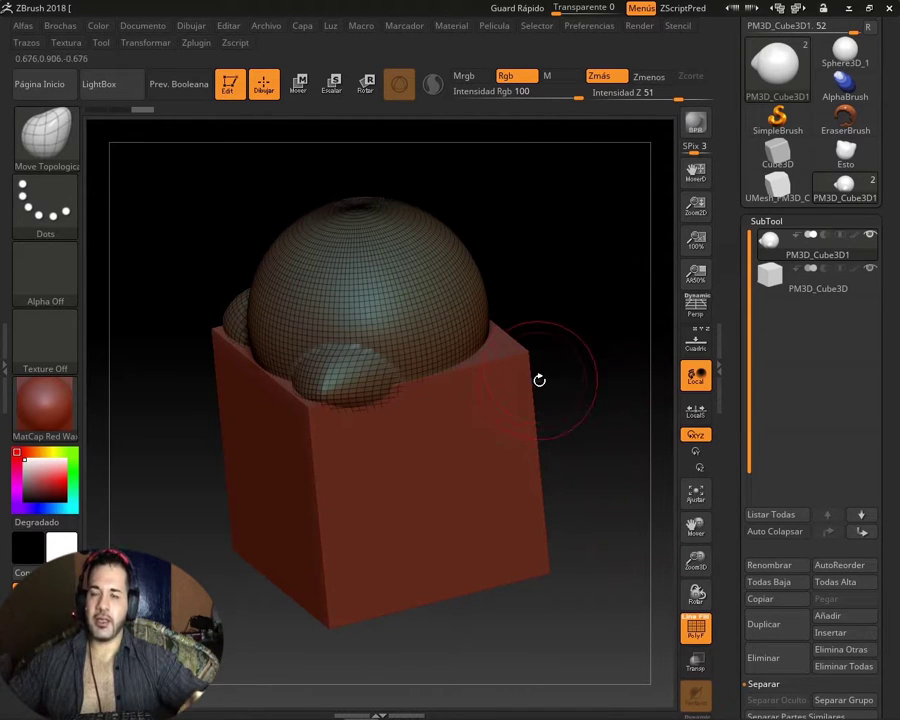
mouse_move(558, 333)
mouse_down()
mouse_move(586, 291)
mouse_move(585, 313)
mouse_move(583, 255)
mouse_move(522, 269)
mouse_move(546, 283)
mouse_move(560, 357)
mouse_move(628, 460)
mouse_move(147, 469)
mouse_move(655, 185)
mouse_up()
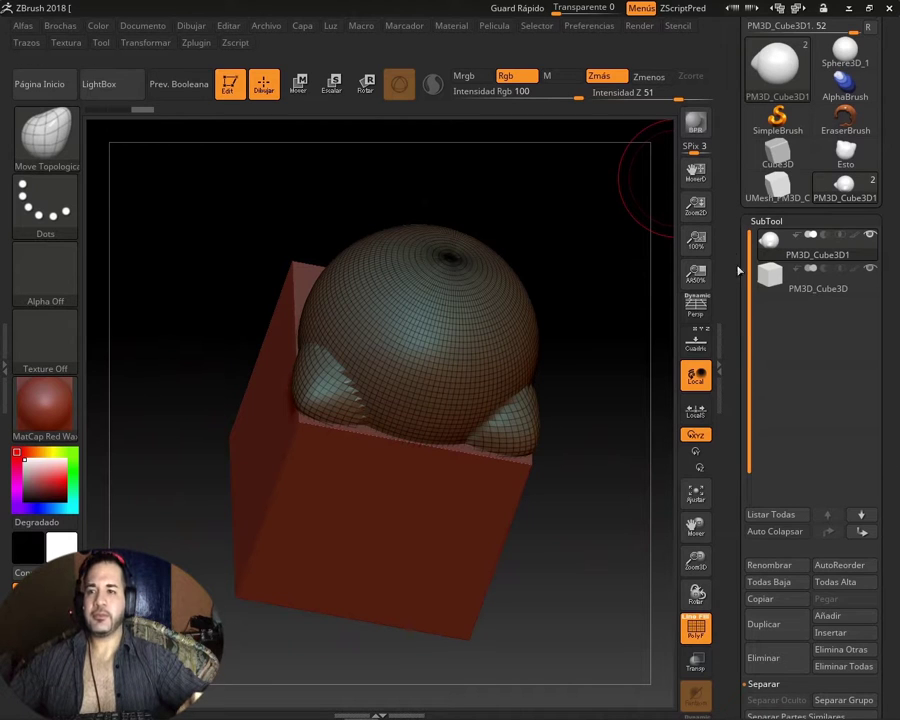
click(768, 220)
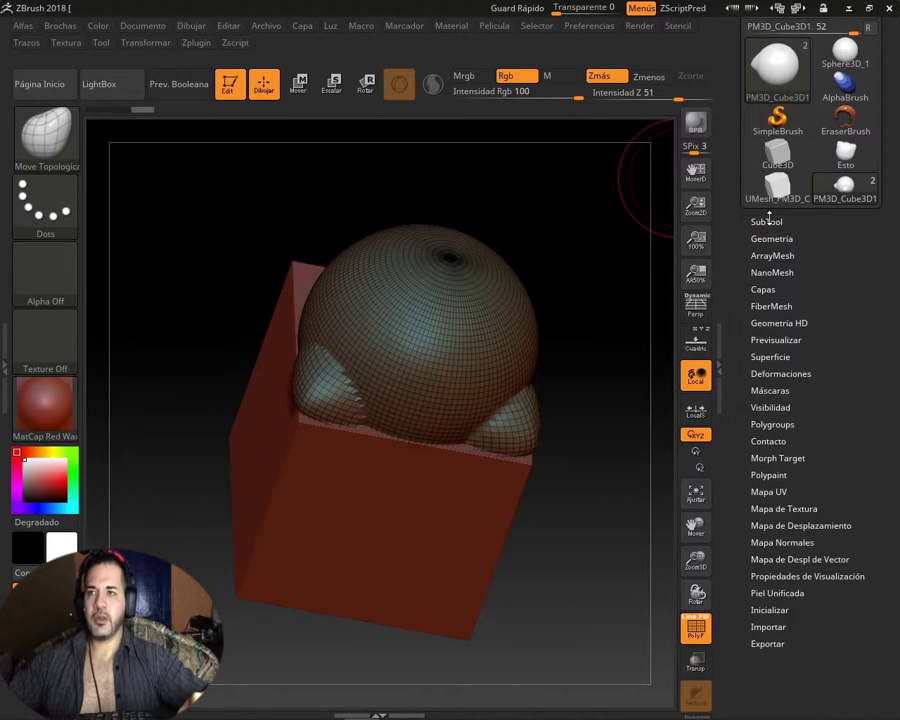
click(768, 221)
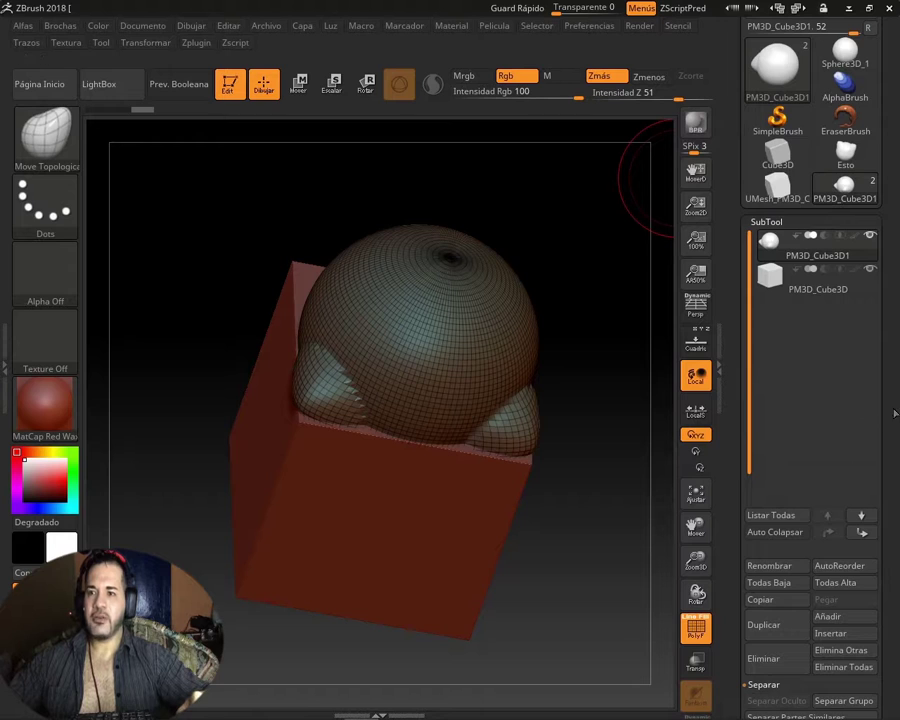
drag(895, 408, 884, 289)
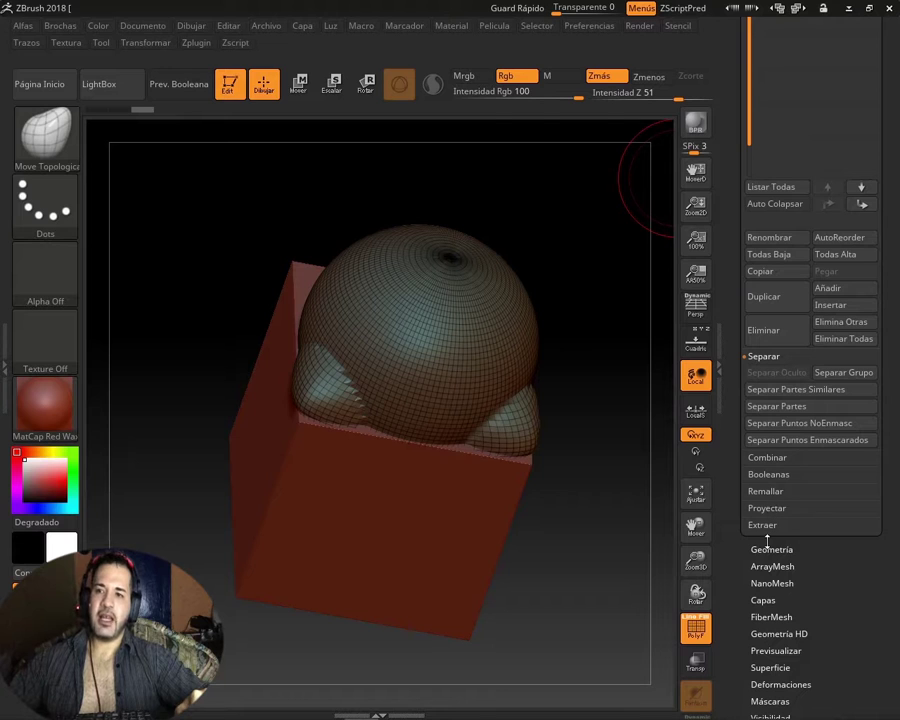
- Open and close the Extract options, then scroll back up to the SubTool list
mouse_move(578, 465)
mouse_down()
mouse_move(560, 466)
mouse_move(580, 434)
mouse_move(563, 414)
mouse_up()
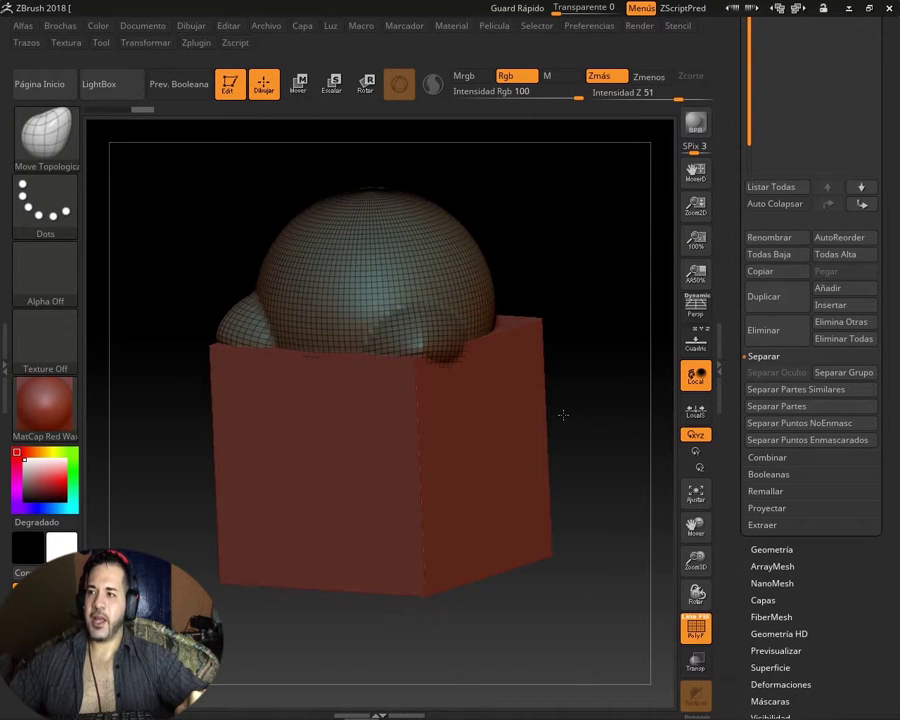
click(764, 530)
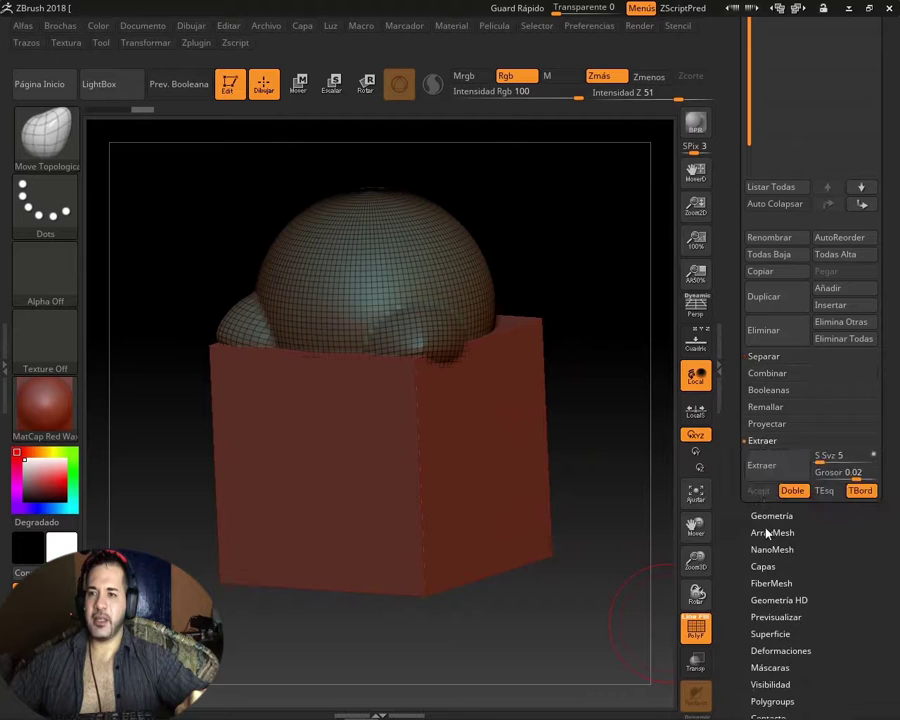
click(761, 441)
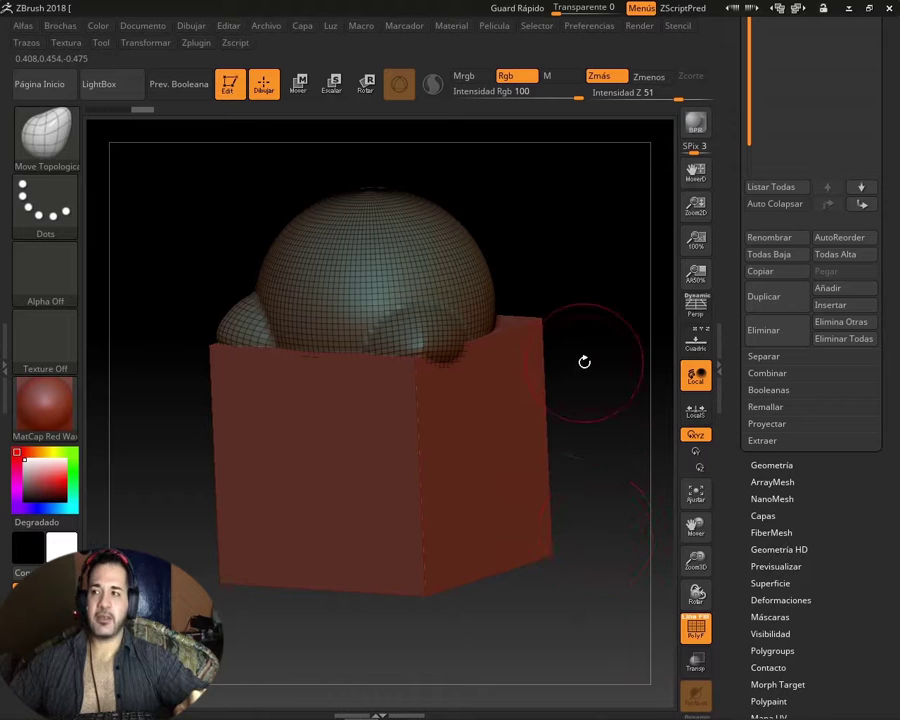
drag(584, 362, 591, 375)
scroll(893, 118, up, 5)
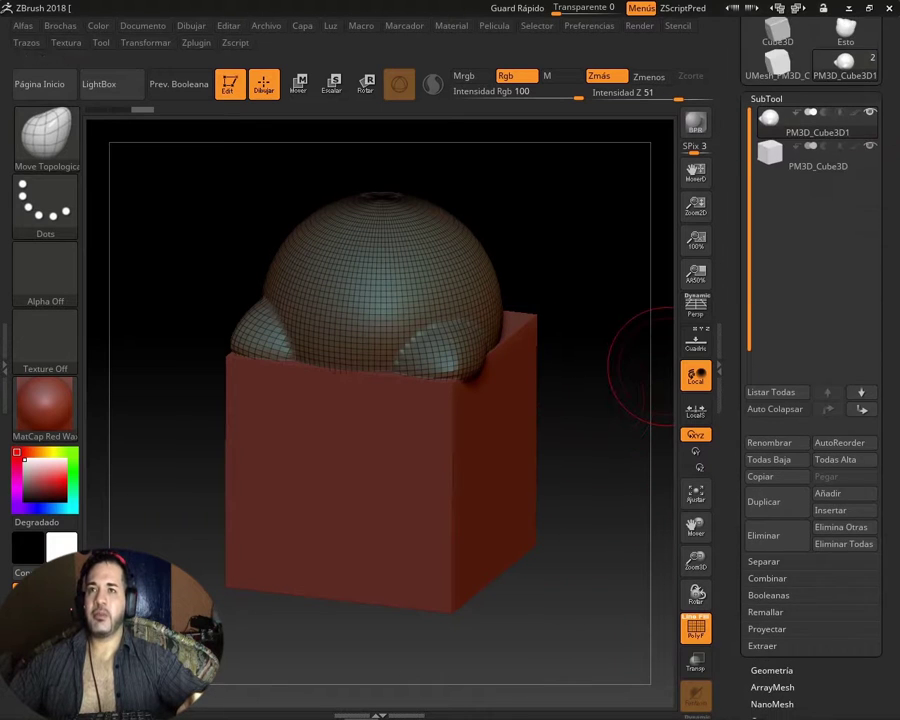
- Hide the cube subtool and snap the sphere to a straight front view
click(767, 150)
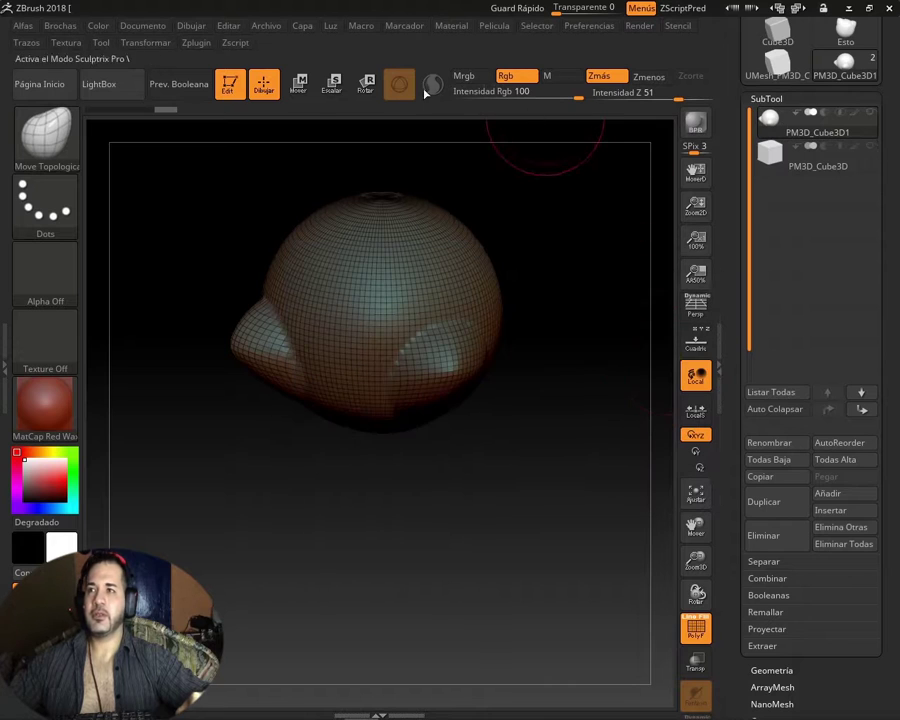
click(300, 87)
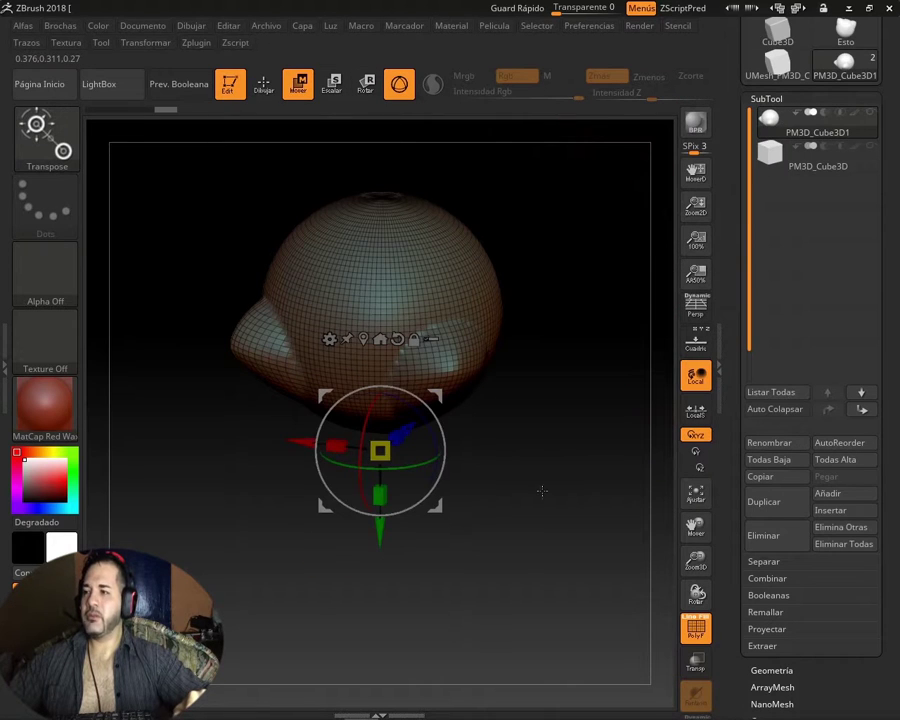
mouse_move(541, 490)
mouse_down()
mouse_move(535, 318)
mouse_move(547, 316)
mouse_move(500, 418)
mouse_move(535, 457)
mouse_up()
shift+drag(575, 367, 568, 430)
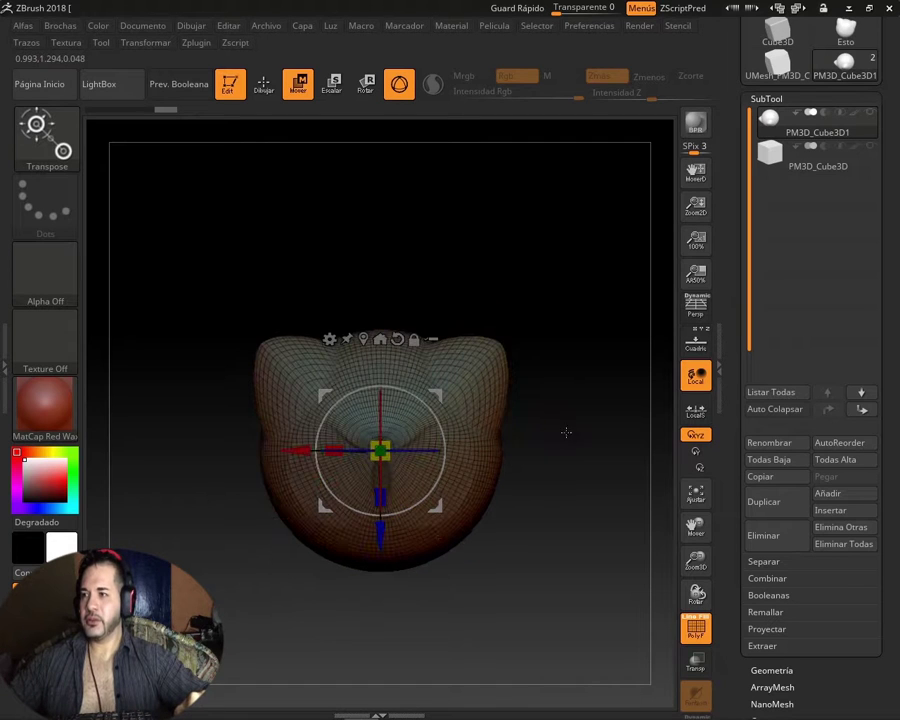
- Return to Draw mode, turn off PolyF, and frame the sphere to fill the canvas
click(263, 83)
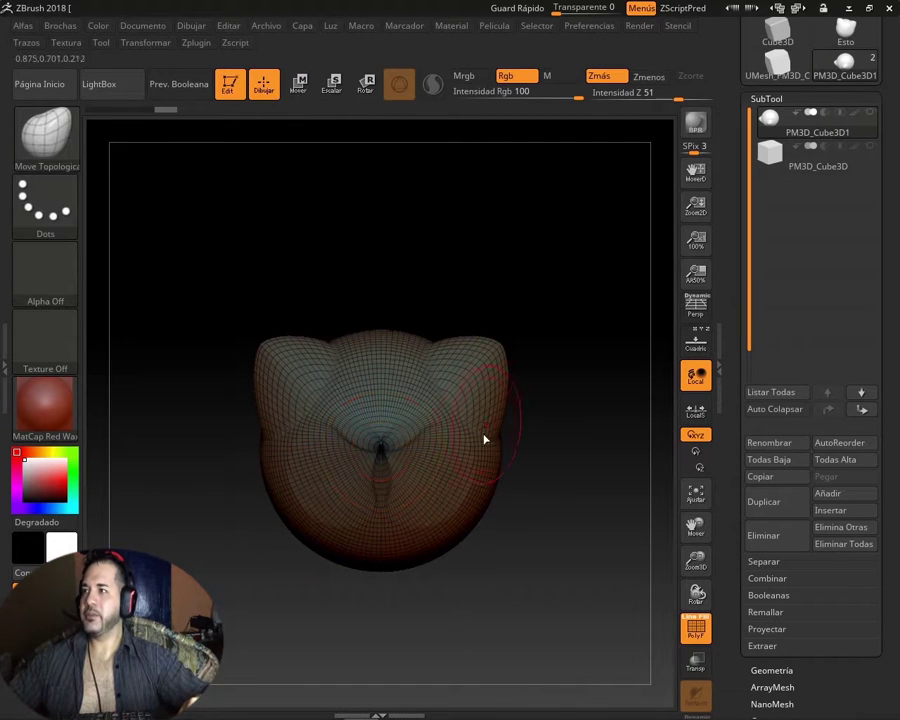
key(shift+f)
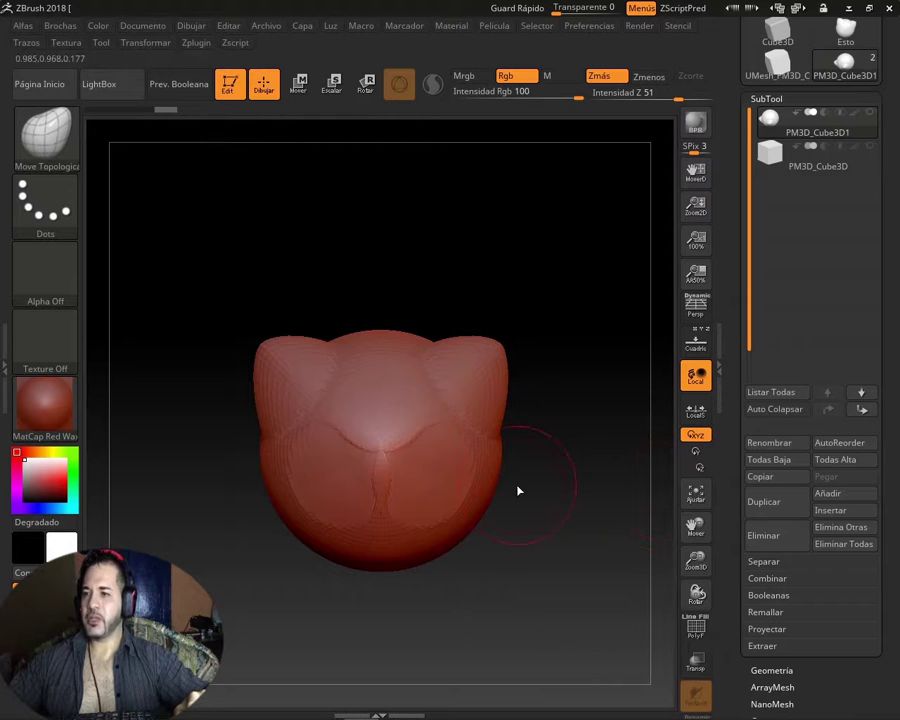
click(695, 492)
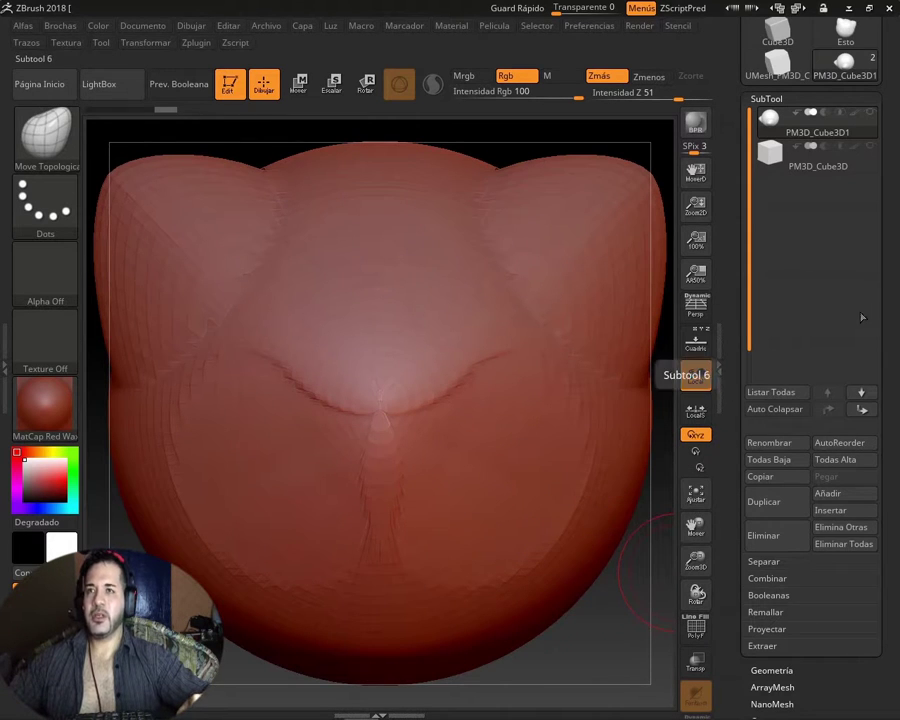
- Collapse the right SubTool tray to widen the canvas
click(718, 368)
double_click(718, 368)
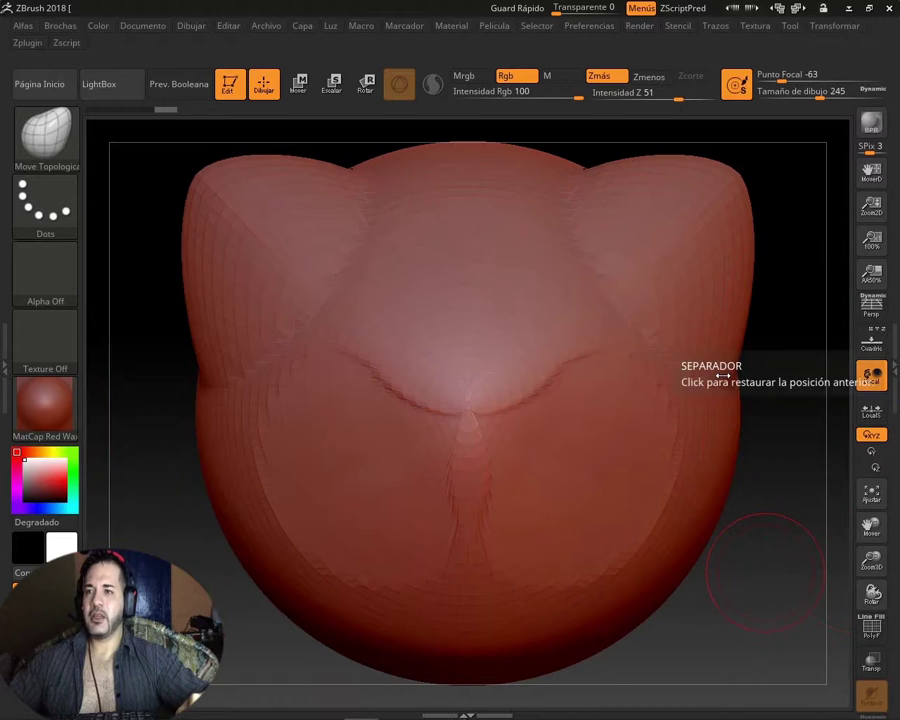
click(893, 374)
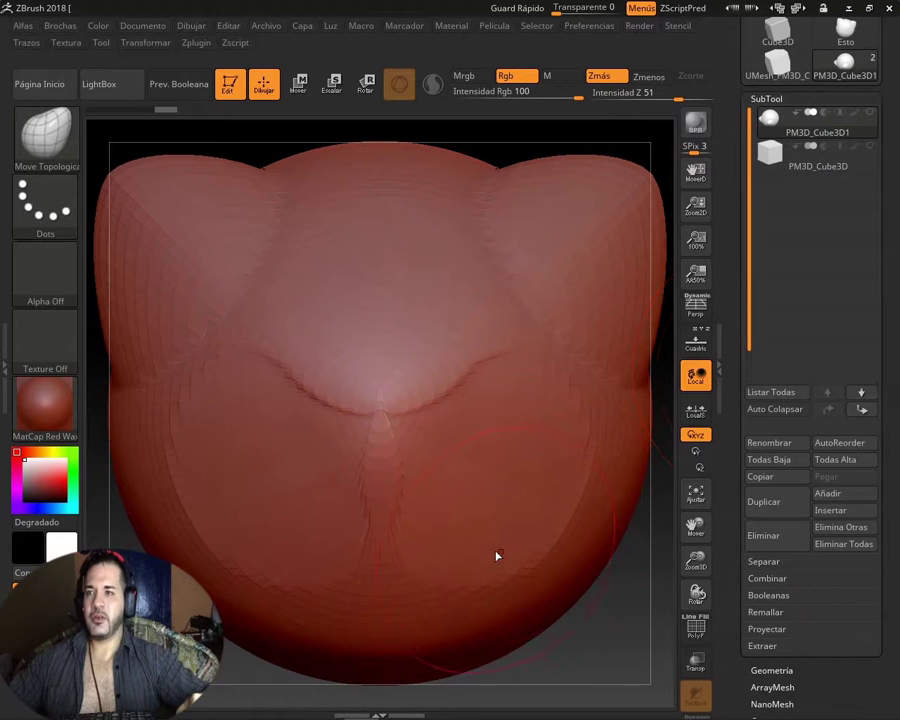
click(720, 355)
double_click(720, 355)
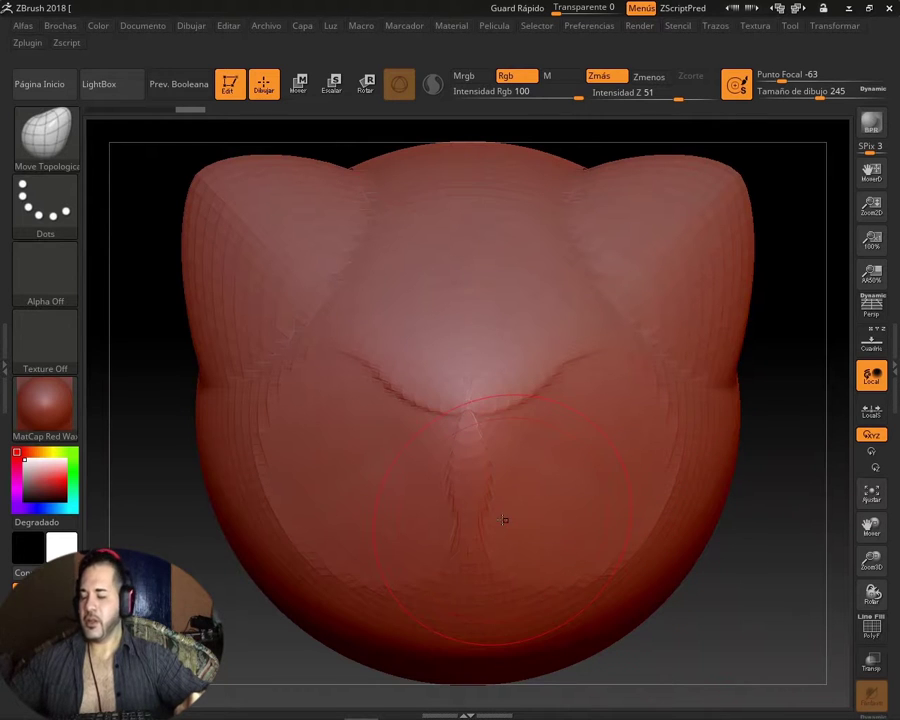
- Switch to the MaskPen brush and bring up the list of mask brushes
key(ctrl)
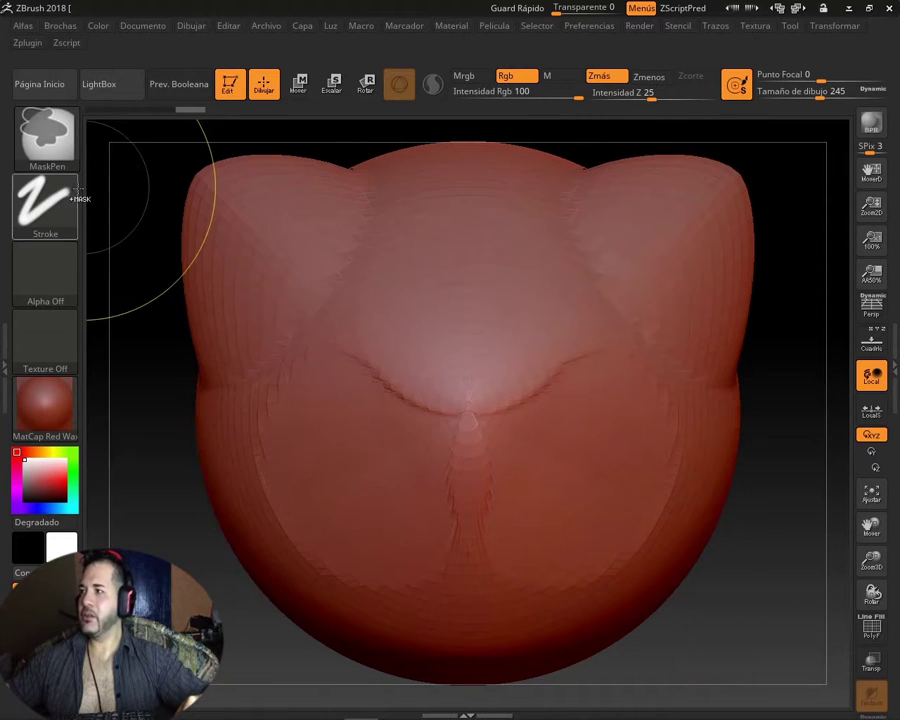
key(ctrl)
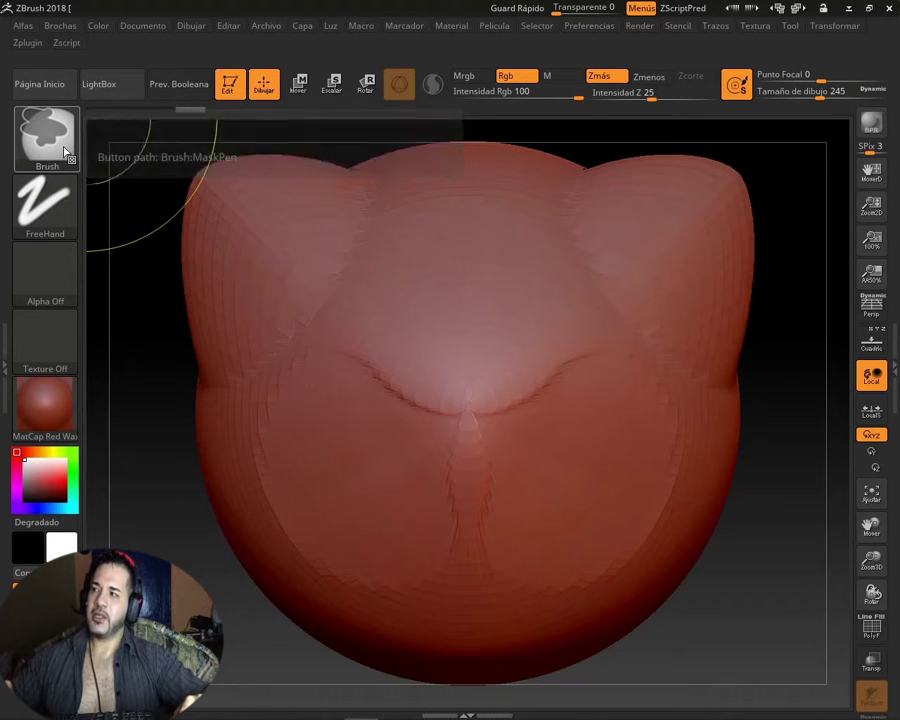
click(64, 151)
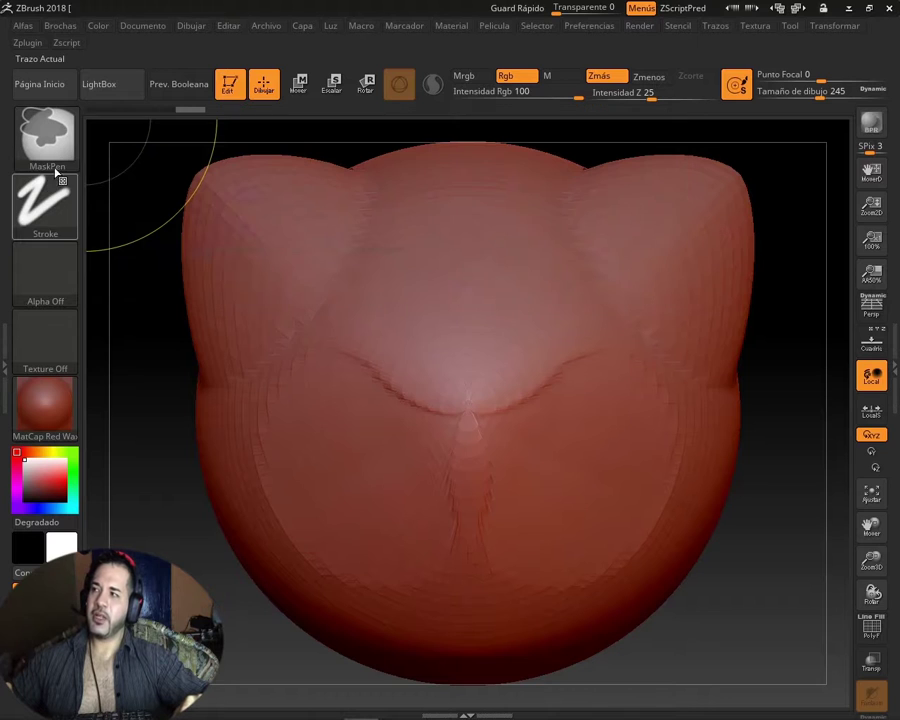
key(b)
key(m)
key(t)
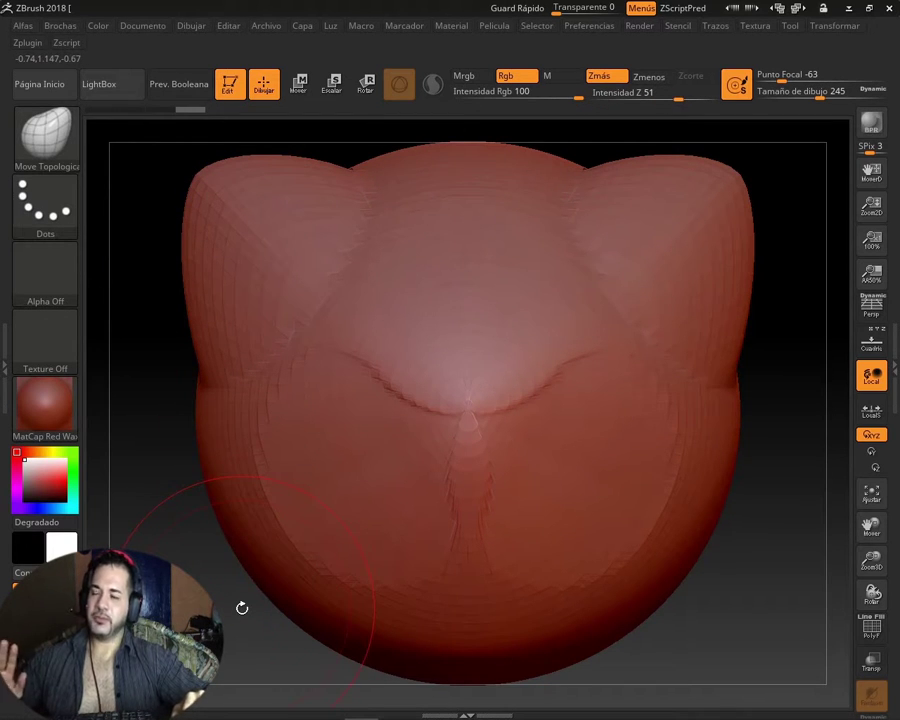
click(66, 158)
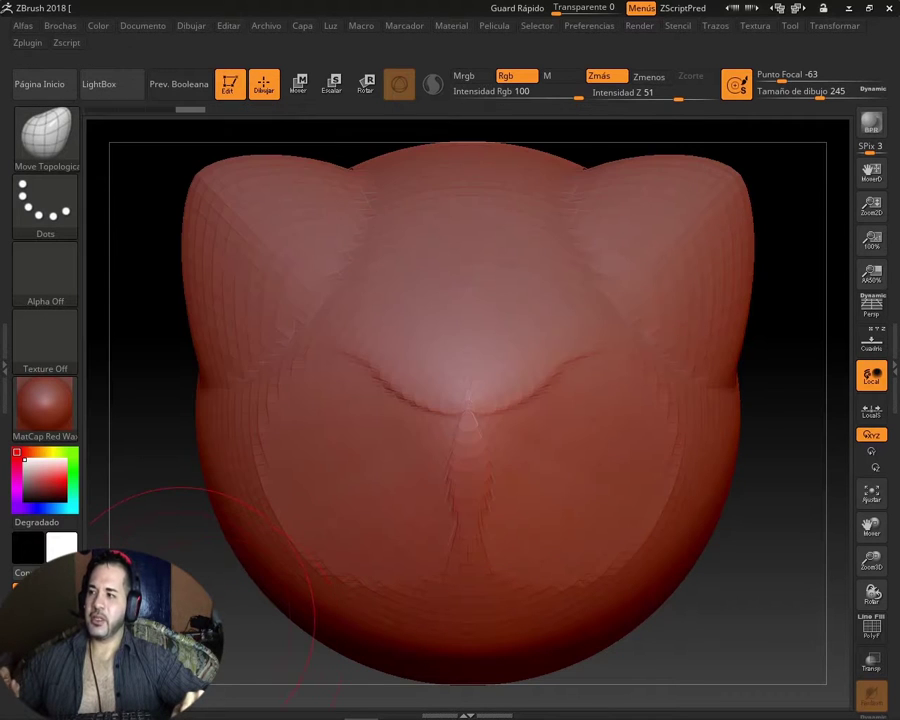
key(ctrl)
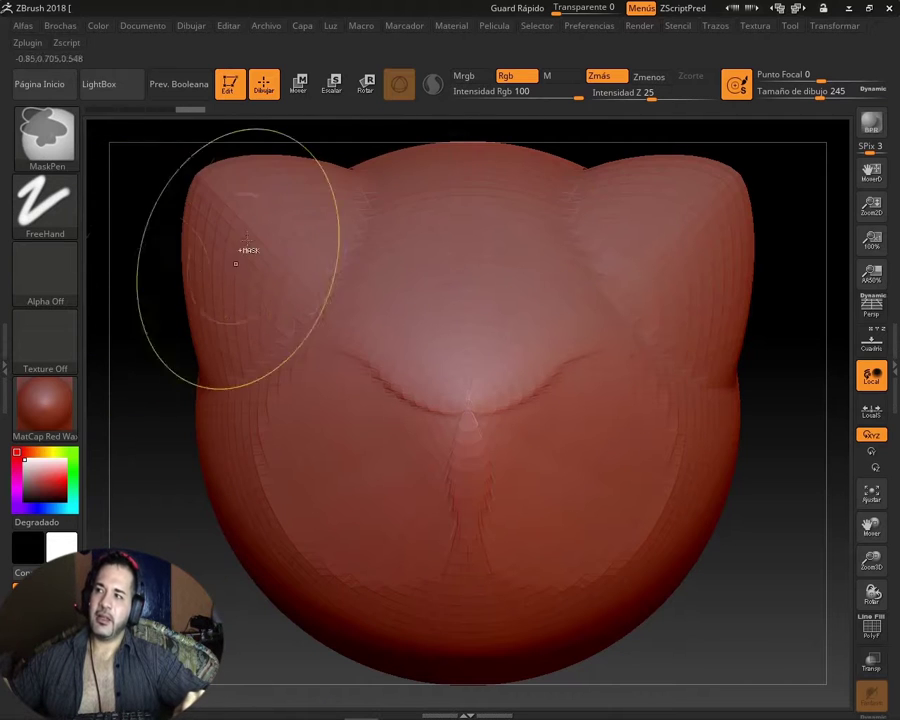
ctrl+click(54, 136)
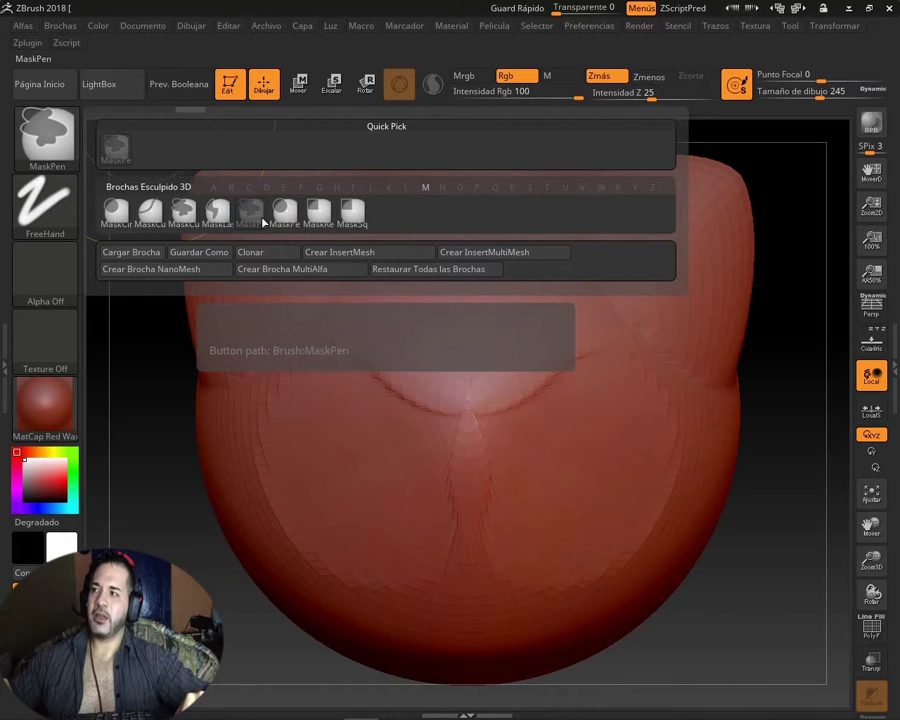
- Use MaskLasso to mask the sphere's lower part and an oval around its centre, then reopen SubTool
click(216, 213)
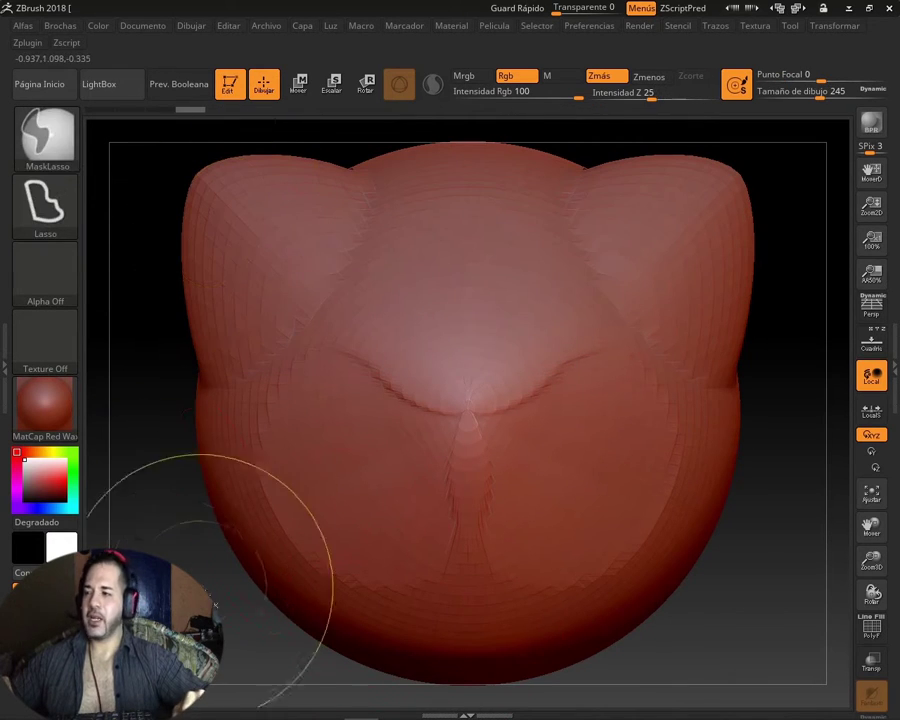
mouse_move(425, 650)
ctrl+mouse_down()
mouse_move(426, 541)
mouse_move(130, 505)
ctrl+mouse_up()
key(ctrl+z)
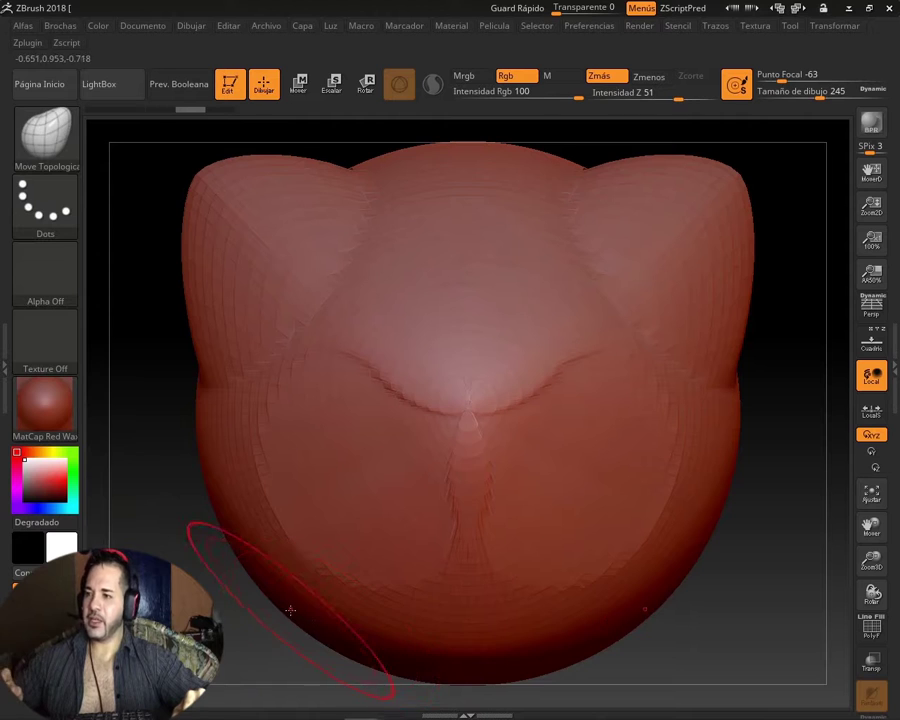
key(ctrl)
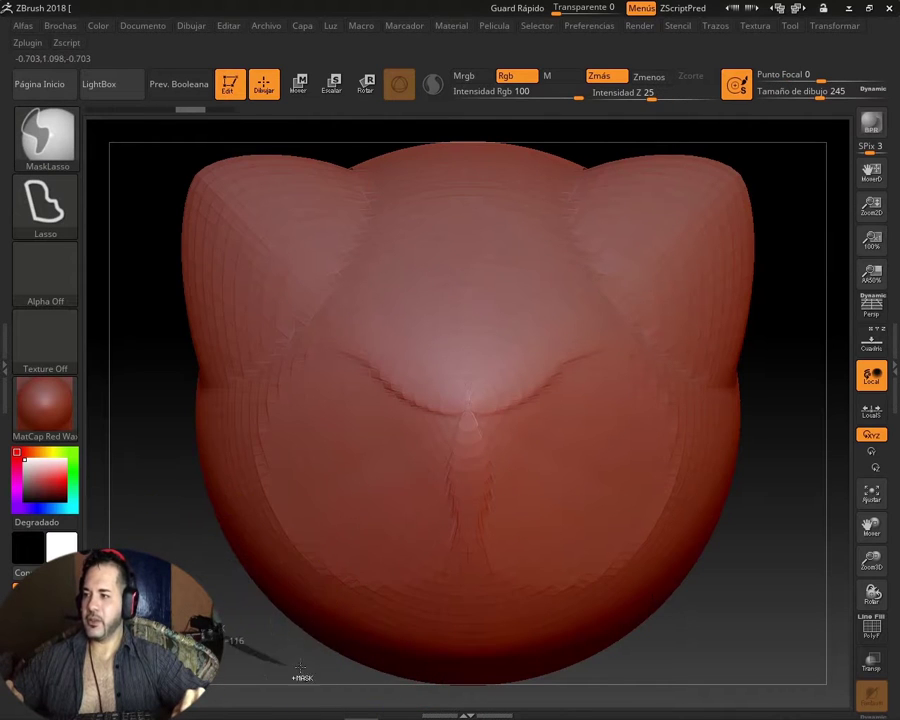
mouse_move(218, 615)
ctrl+mouse_down()
mouse_move(152, 447)
mouse_move(187, 476)
ctrl+mouse_up()
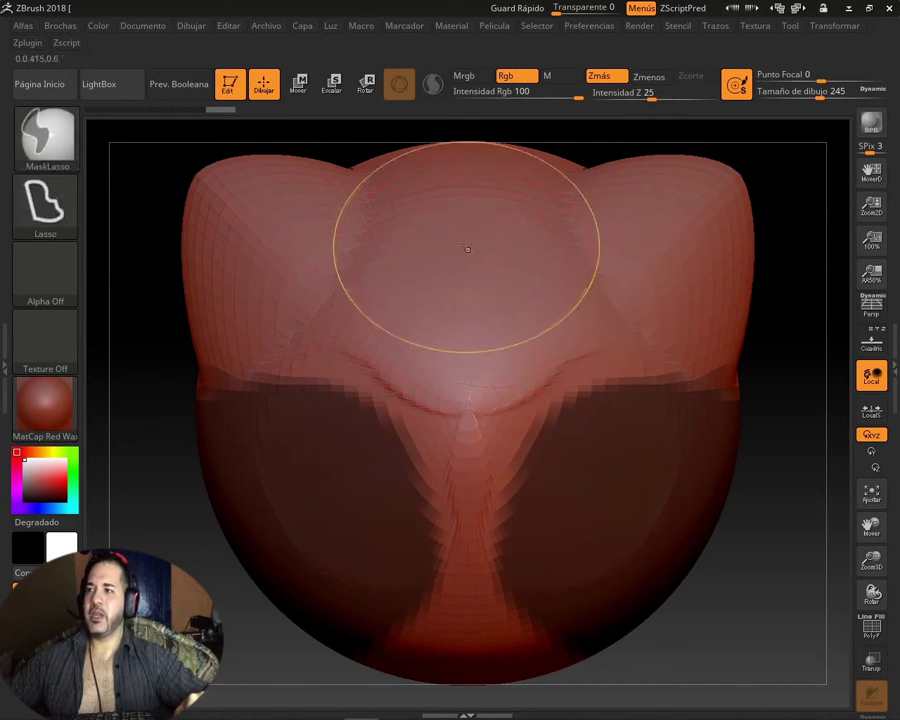
ctrl+drag(428, 242, 456, 236)
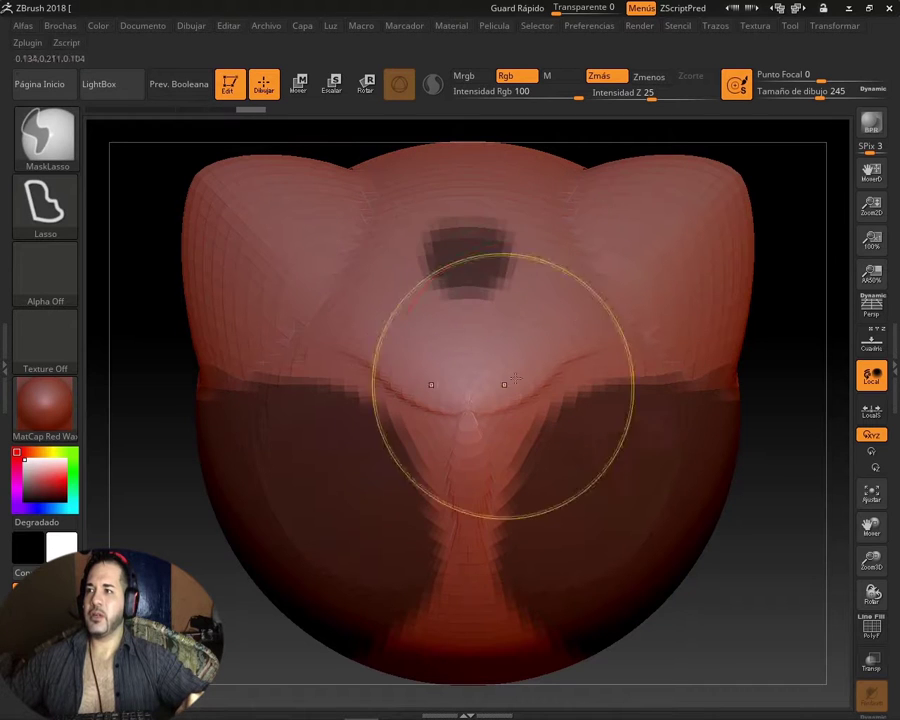
key(ctrl+shift+a)
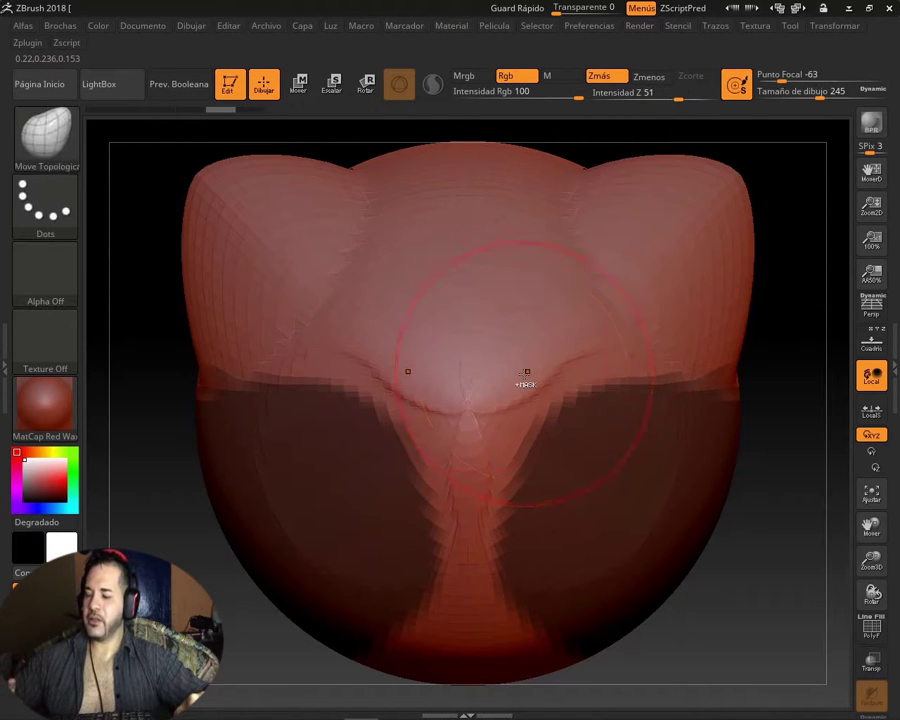
mouse_move(425, 260)
ctrl+mouse_down()
mouse_move(440, 313)
mouse_move(479, 274)
mouse_move(425, 262)
ctrl+mouse_up()
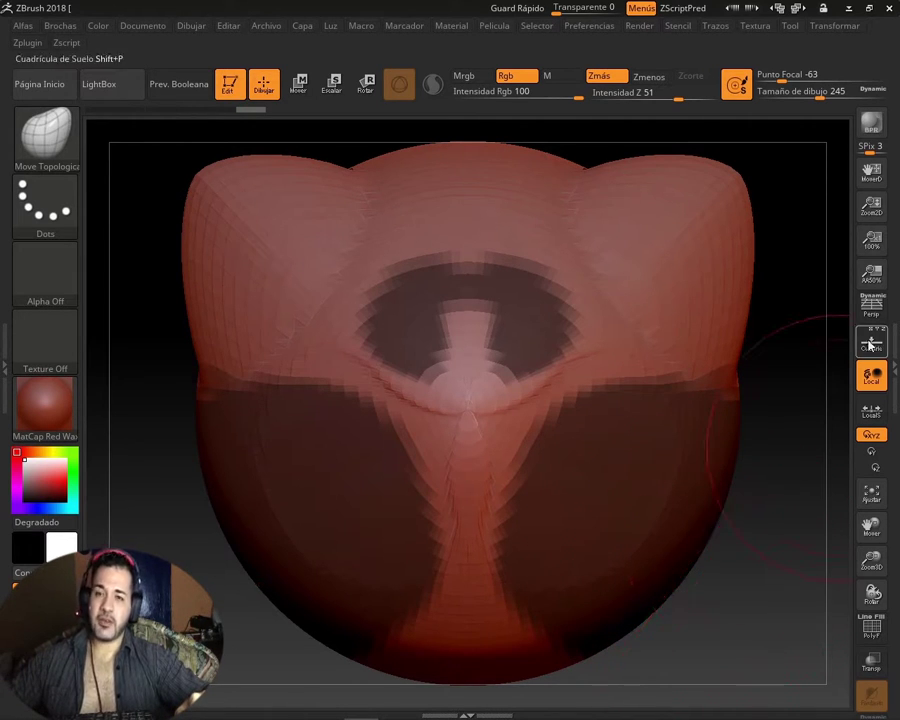
click(894, 362)
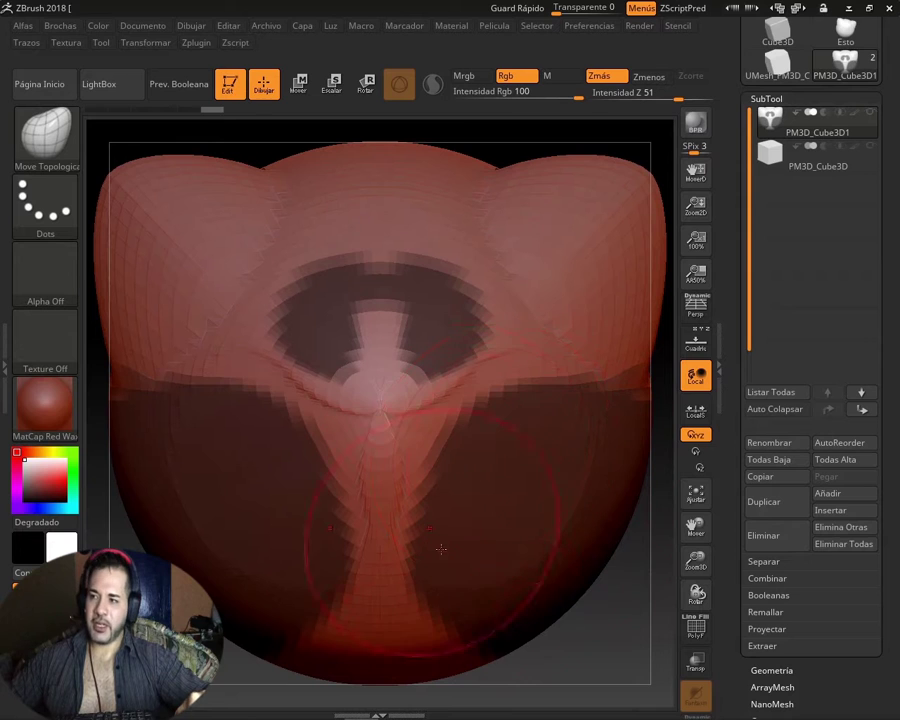
- Rotate the sphere to a side view and reopen the Tool palette tray showing the SubTool list
click(717, 403)
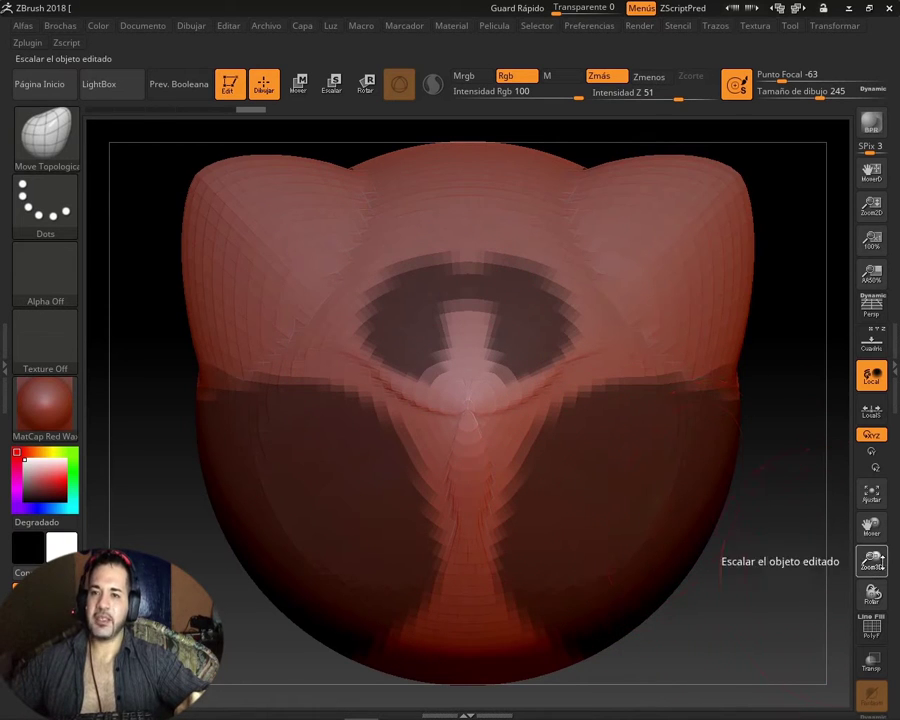
mouse_move(871, 560)
mouse_down()
mouse_move(889, 527)
mouse_move(889, 500)
mouse_up()
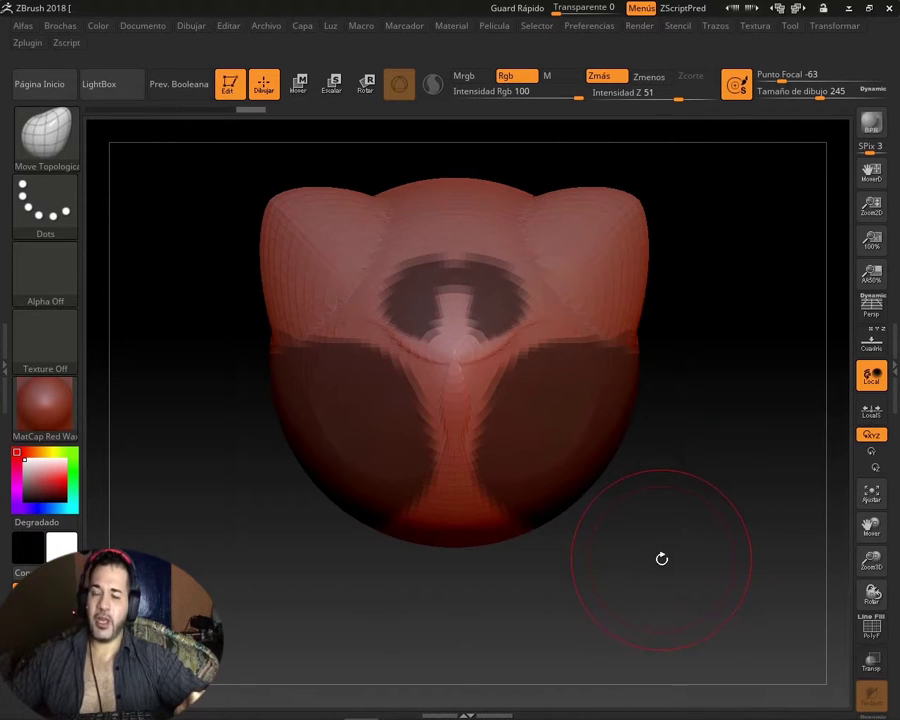
mouse_move(646, 565)
mouse_down()
mouse_move(672, 574)
mouse_move(760, 520)
mouse_up()
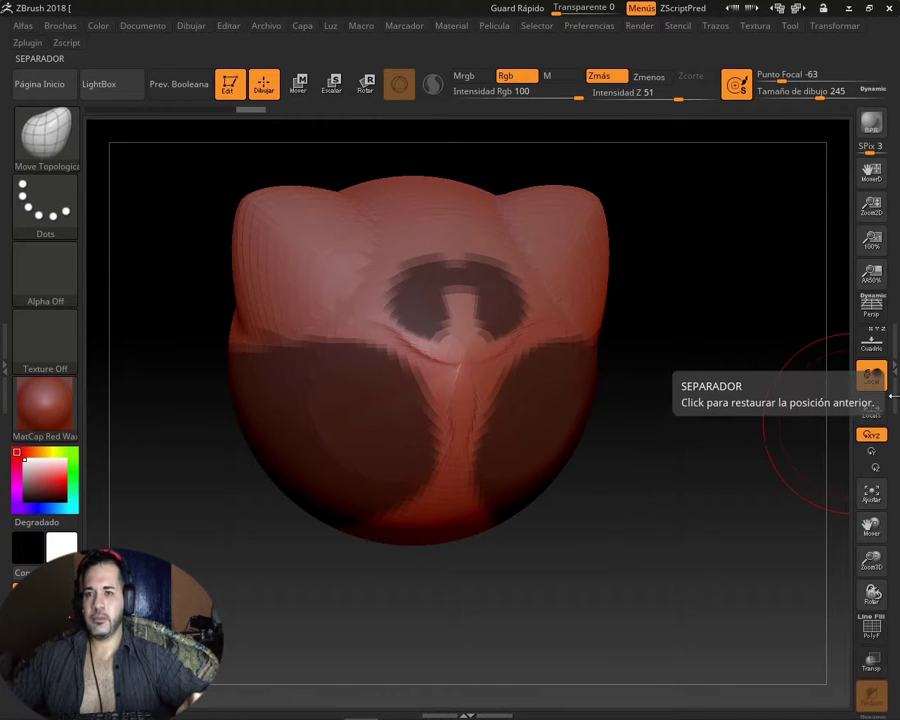
click(890, 397)
double_click(890, 397)
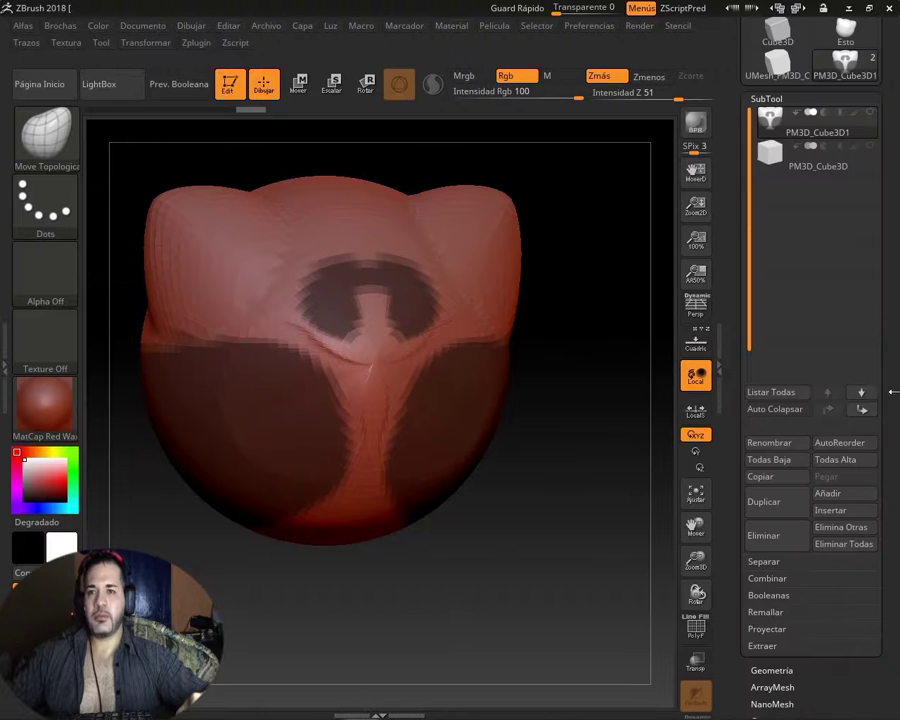
- Open the Extract options and preview the shell at 0.00178 thickness
click(771, 647)
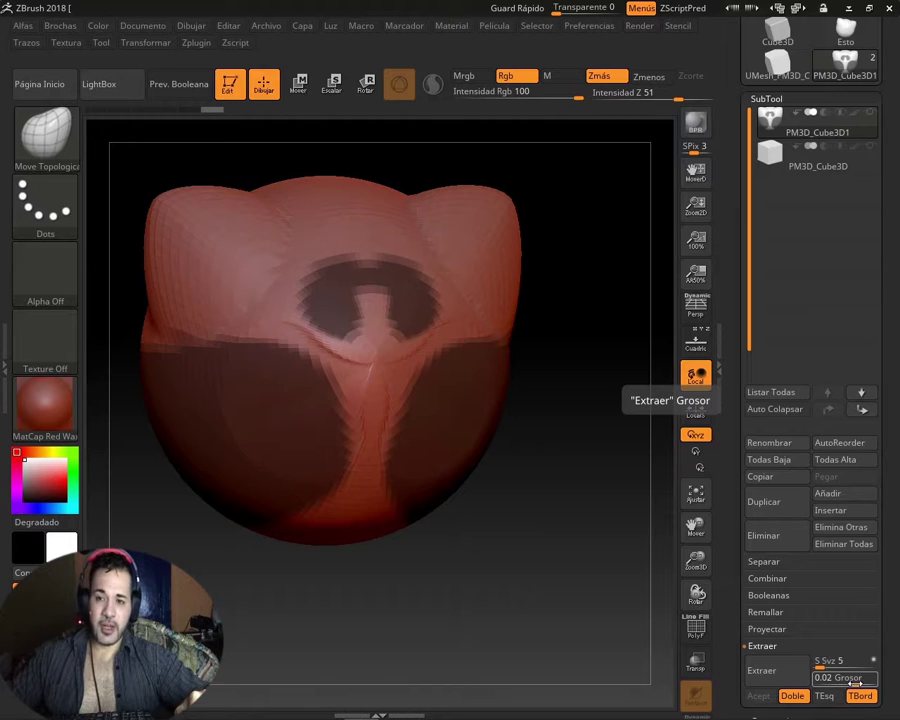
drag(855, 681, 851, 680)
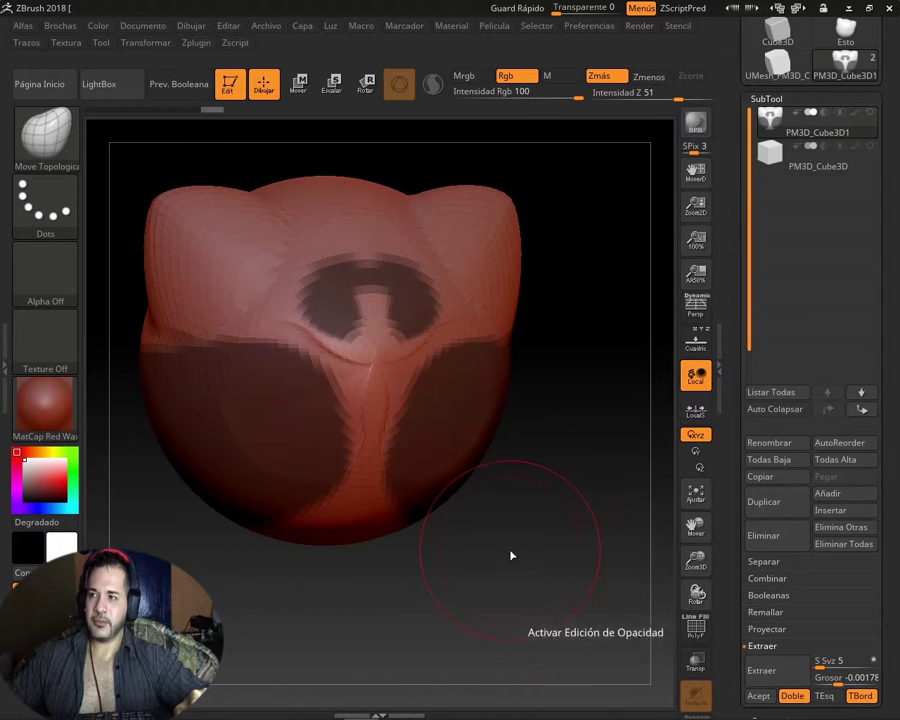
mouse_move(548, 565)
mouse_down()
mouse_move(529, 571)
mouse_move(540, 576)
mouse_up()
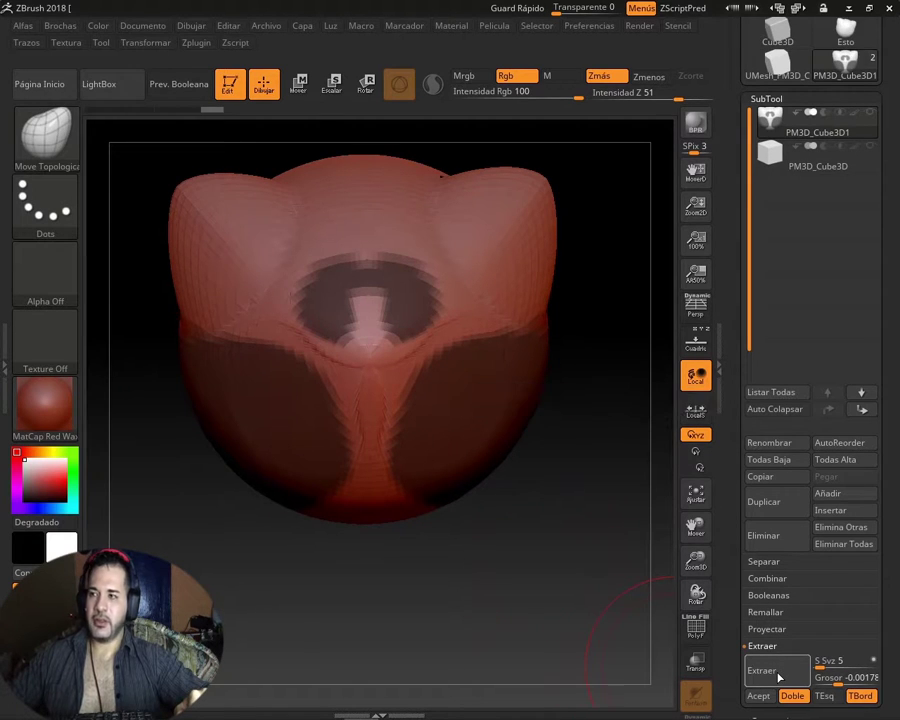
click(840, 678)
text(0.00178)
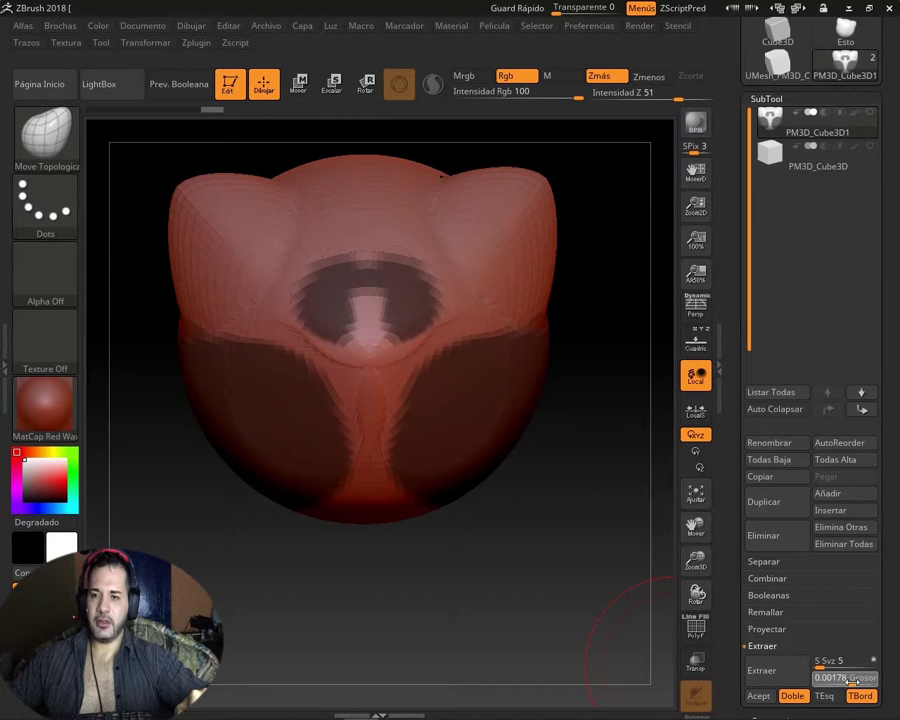
click(768, 672)
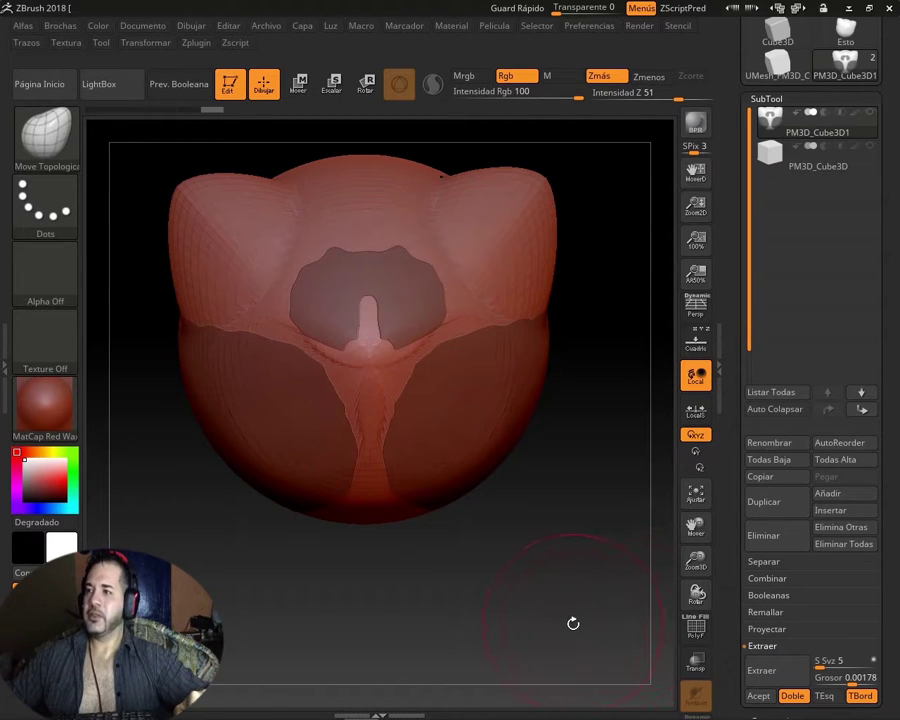
mouse_move(553, 587)
mouse_down()
mouse_move(579, 584)
mouse_move(572, 587)
mouse_up()
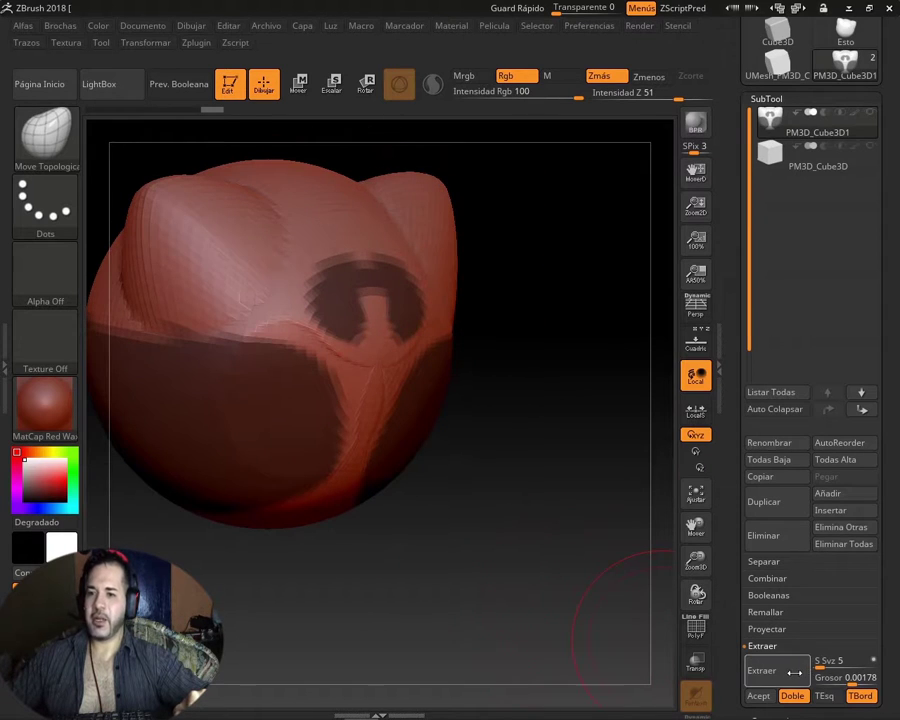
- Set the extract thickness to 0.00985 and extract the masked area into a shell
click(830, 679)
text(0.00985)
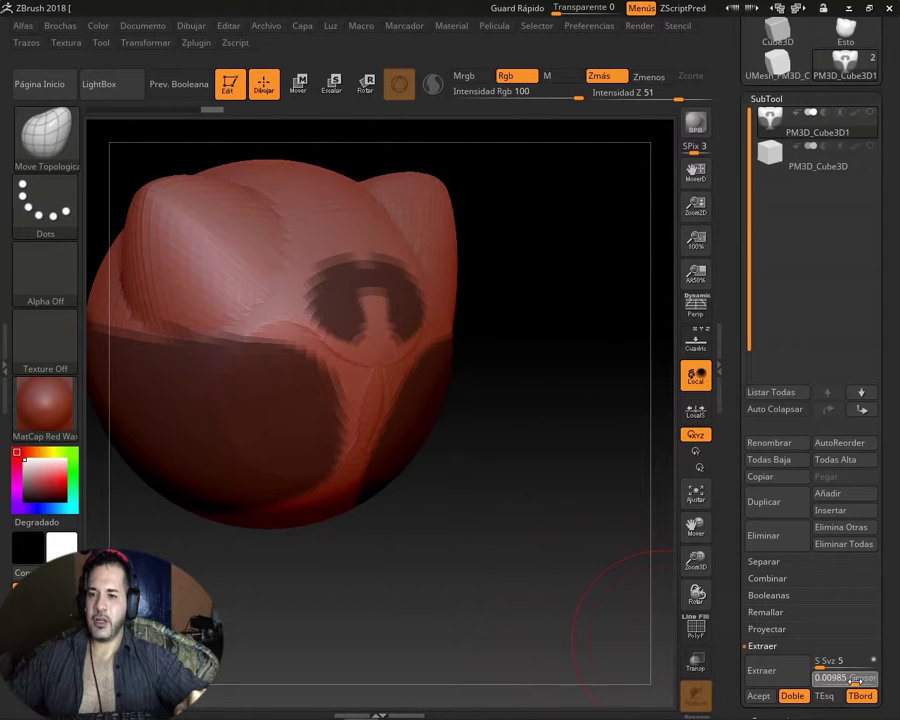
key(Return)
click(780, 677)
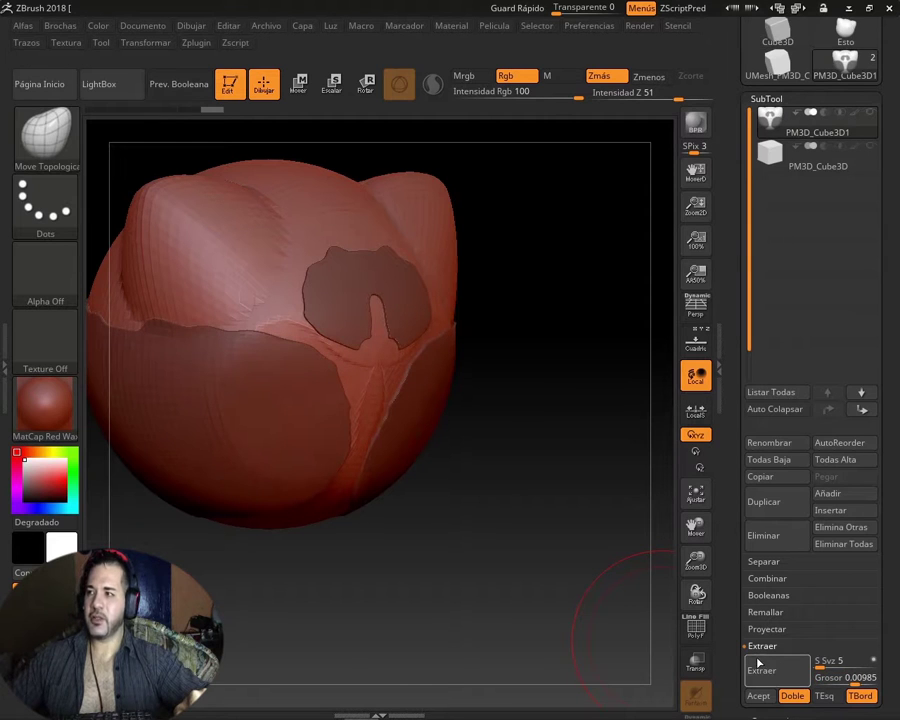
- Accept the extraction as the new Extract3 subtool and orbit to inspect its petals
click(759, 696)
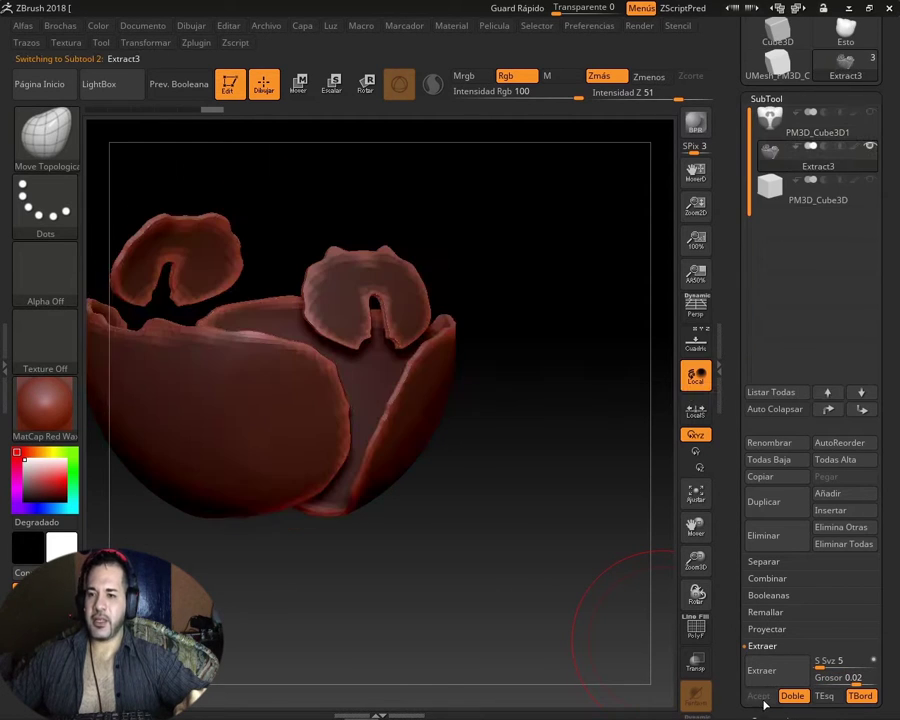
drag(563, 457, 518, 470)
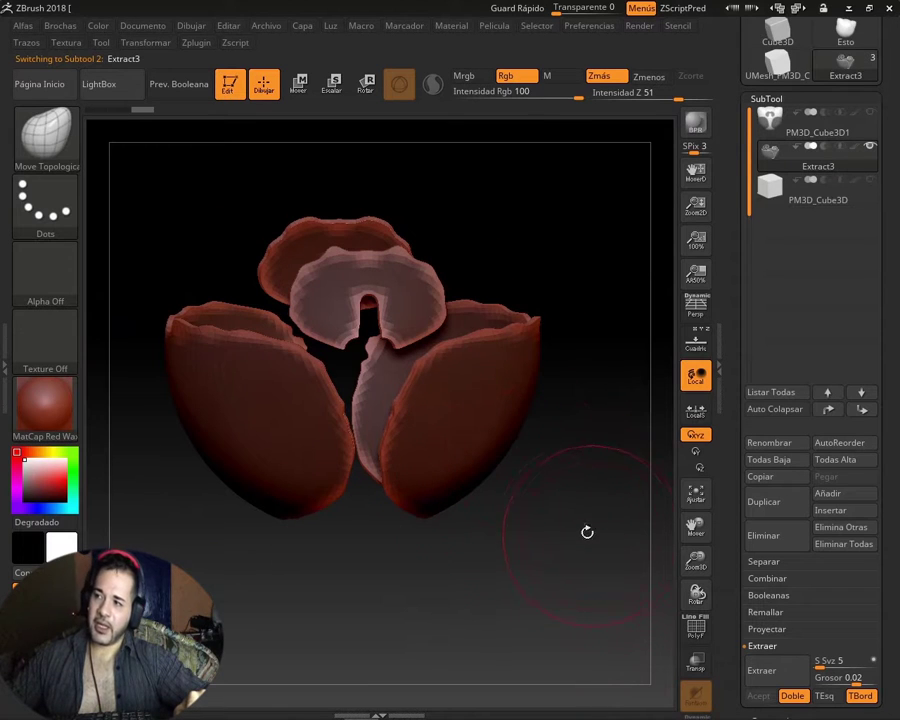
drag(585, 532, 573, 527)
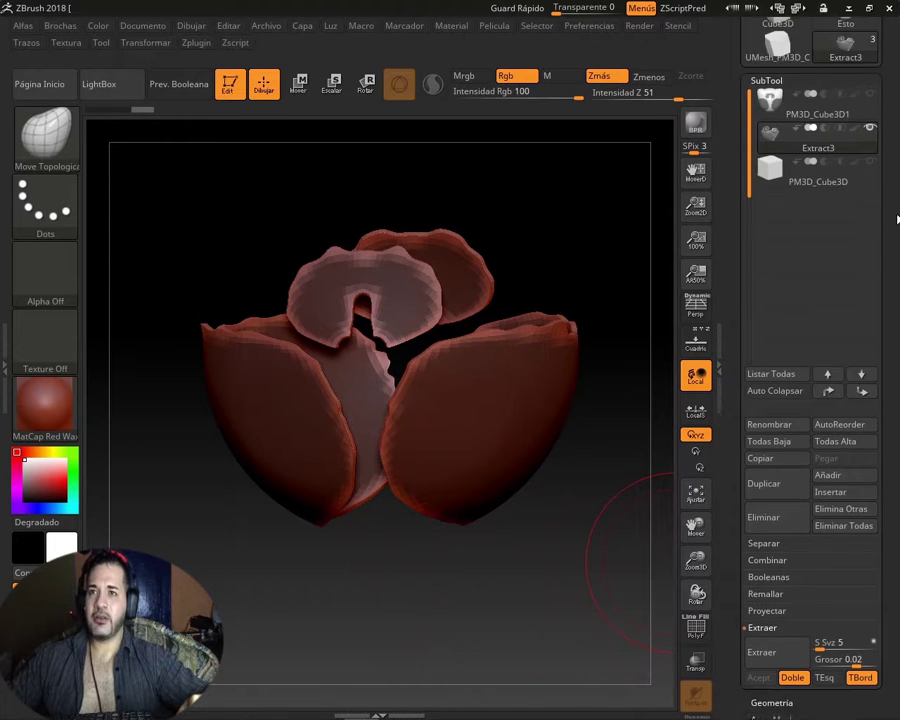
- Expand the Geometría subpalette to review its options, then collapse it again
scroll(897, 157, down, 3)
click(789, 473)
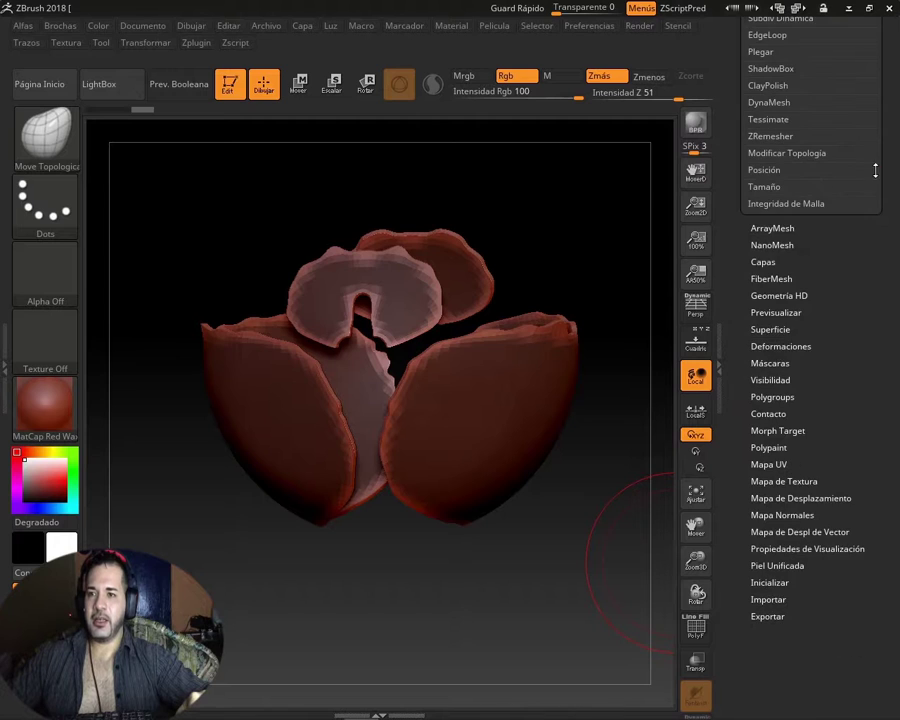
scroll(895, 190, up, 5)
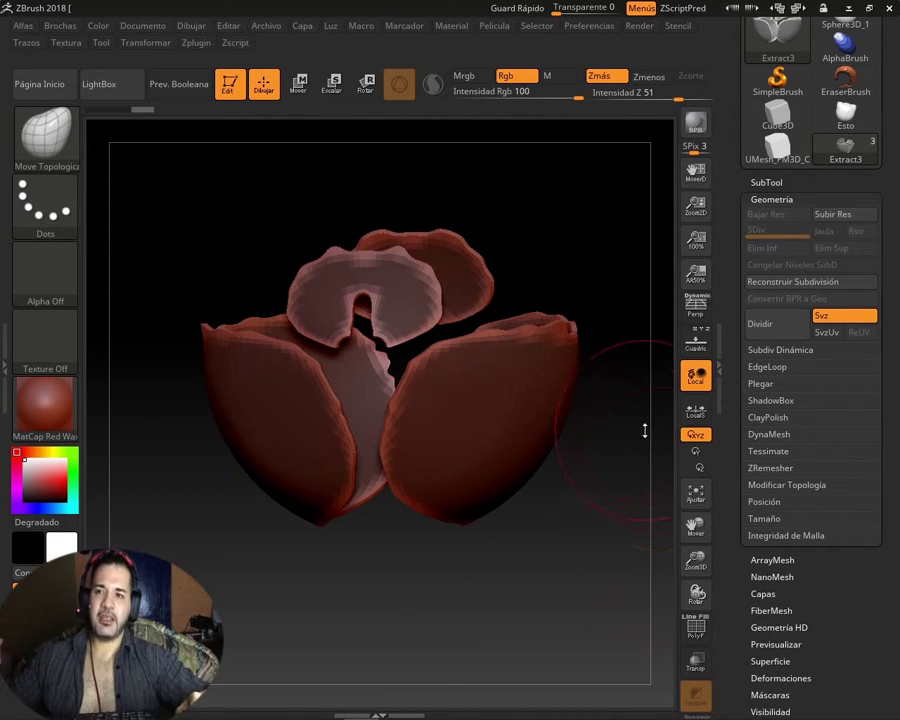
click(770, 199)
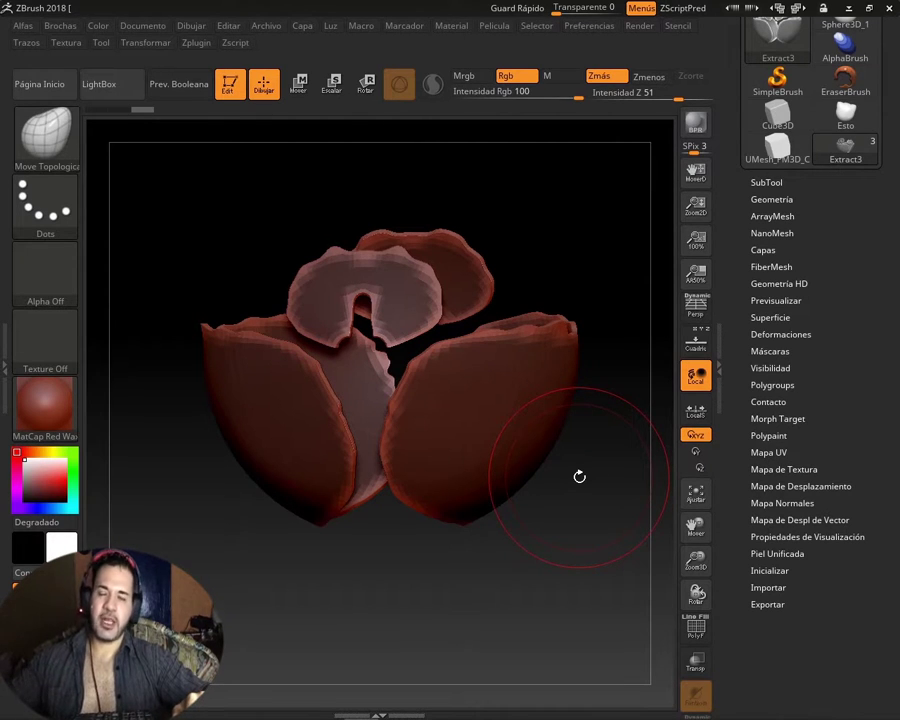
- Orbit around the three petal pieces and Ctrl-drag on empty canvas to clear the mask
drag(508, 583, 517, 581)
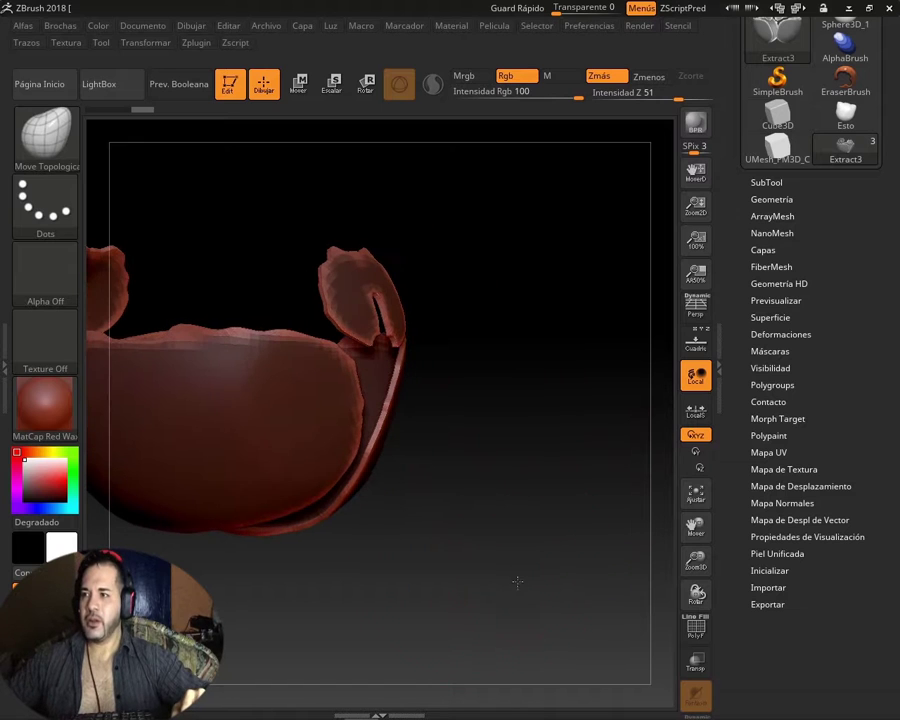
mouse_move(481, 452)
mouse_down()
mouse_move(556, 559)
mouse_move(474, 553)
mouse_move(513, 580)
mouse_move(540, 580)
mouse_move(561, 551)
mouse_up()
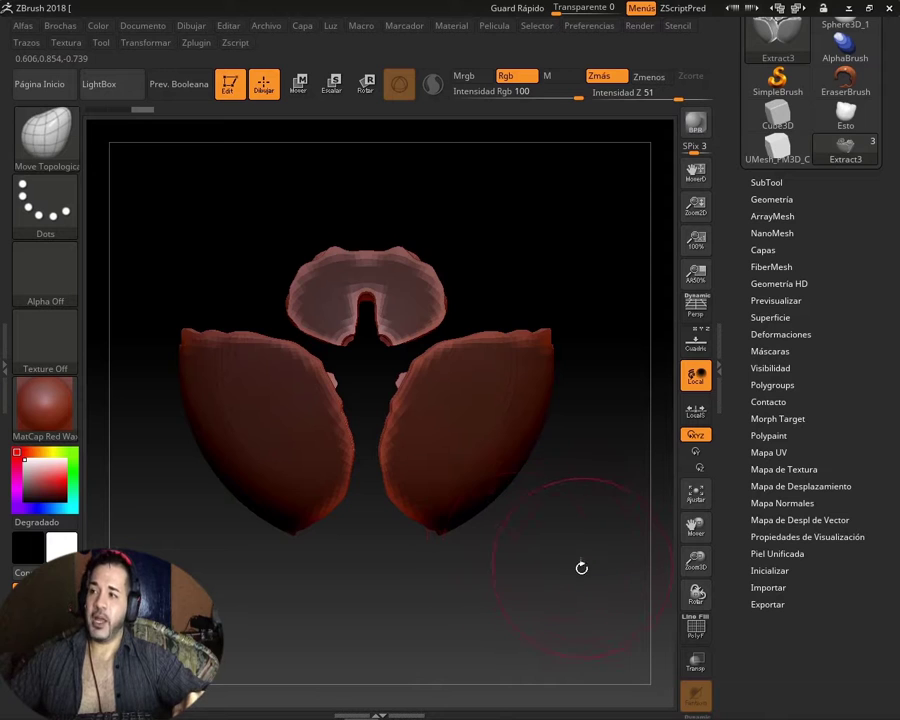
mouse_move(580, 566)
mouse_down()
mouse_move(551, 571)
mouse_move(586, 570)
mouse_up()
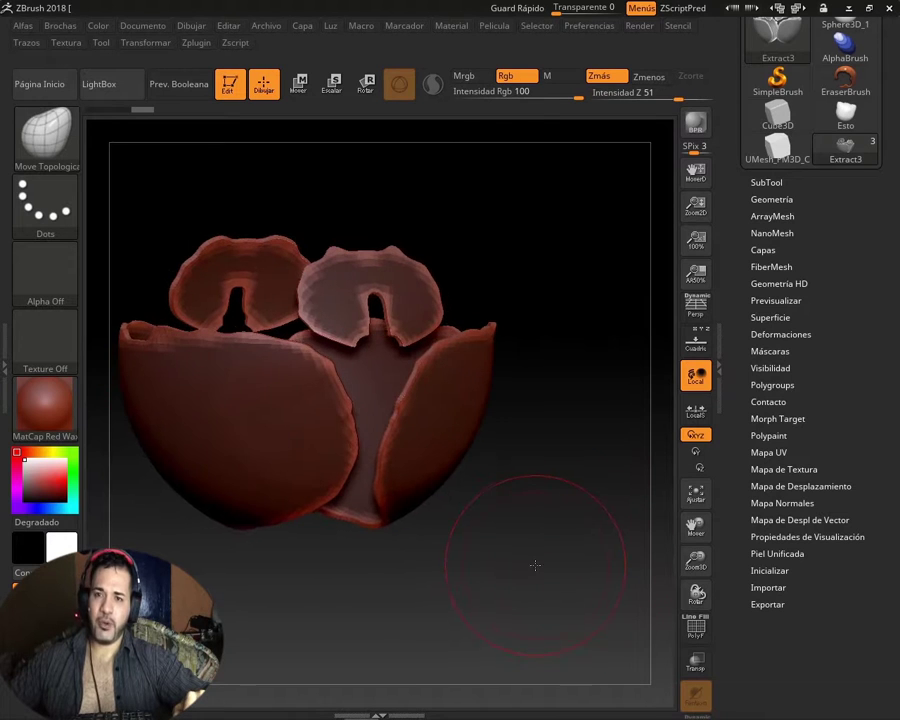
mouse_move(531, 564)
mouse_down()
mouse_move(500, 564)
mouse_move(514, 585)
mouse_up()
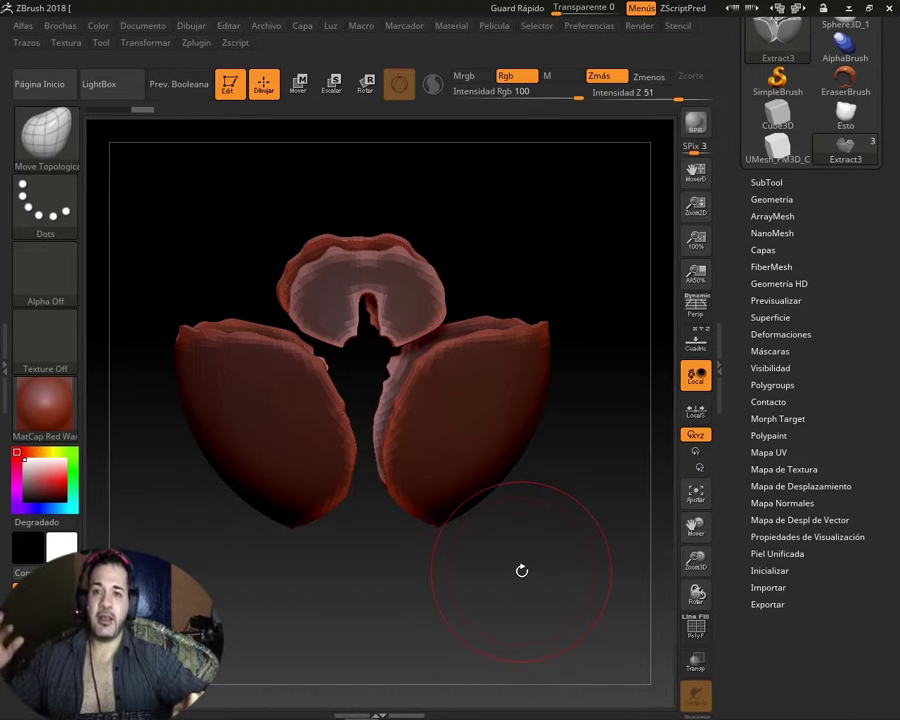
mouse_move(518, 568)
mouse_down()
mouse_move(544, 566)
mouse_move(500, 582)
mouse_move(536, 576)
mouse_move(518, 575)
mouse_move(557, 533)
mouse_up()
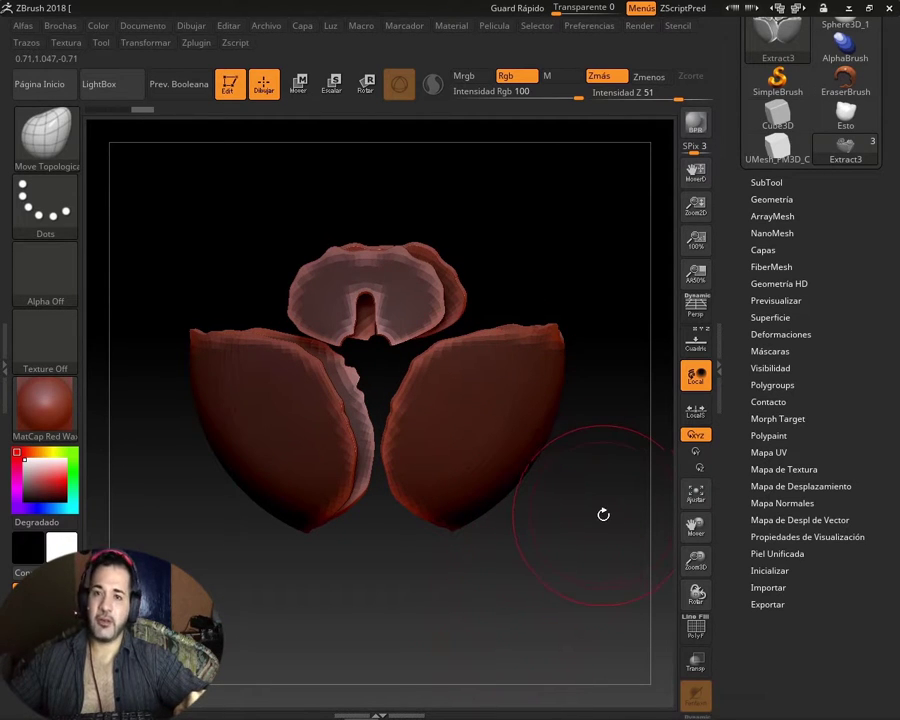
ctrl+drag(595, 496, 630, 638)
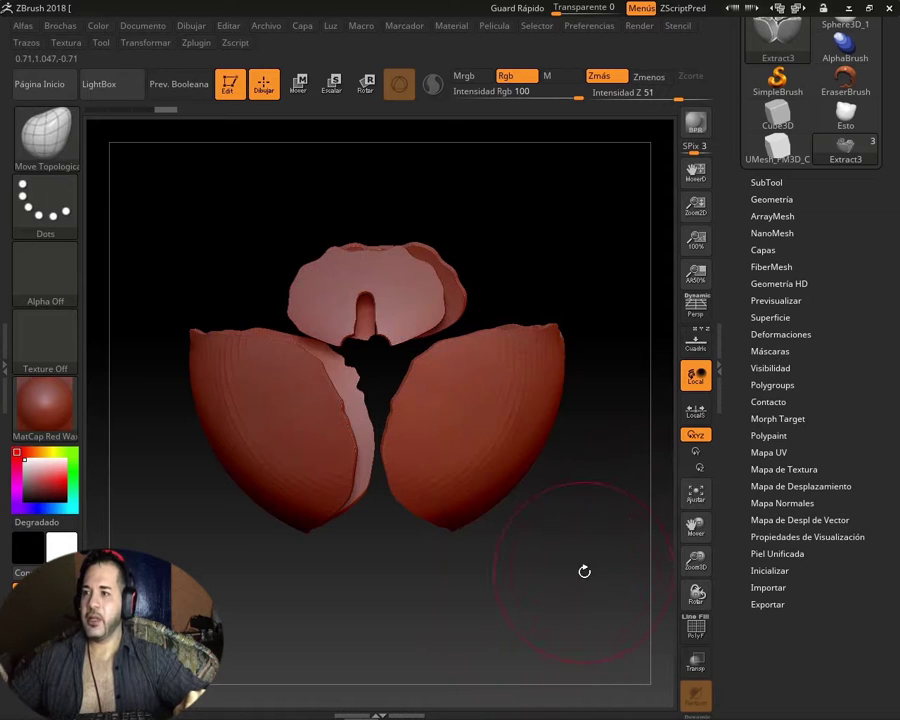
mouse_move(584, 571)
mouse_down()
mouse_move(560, 550)
mouse_move(572, 553)
mouse_move(584, 456)
mouse_up()
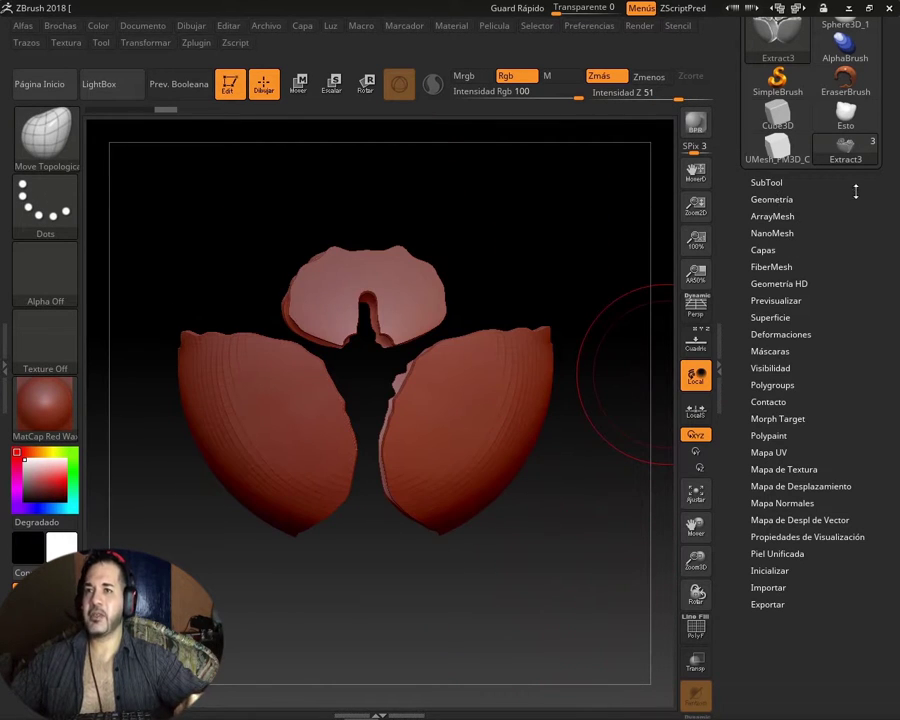
- Make the original sphere the active subtool, hide Extract3, and invert the sphere's mask
click(767, 182)
mouse_move(818, 240)
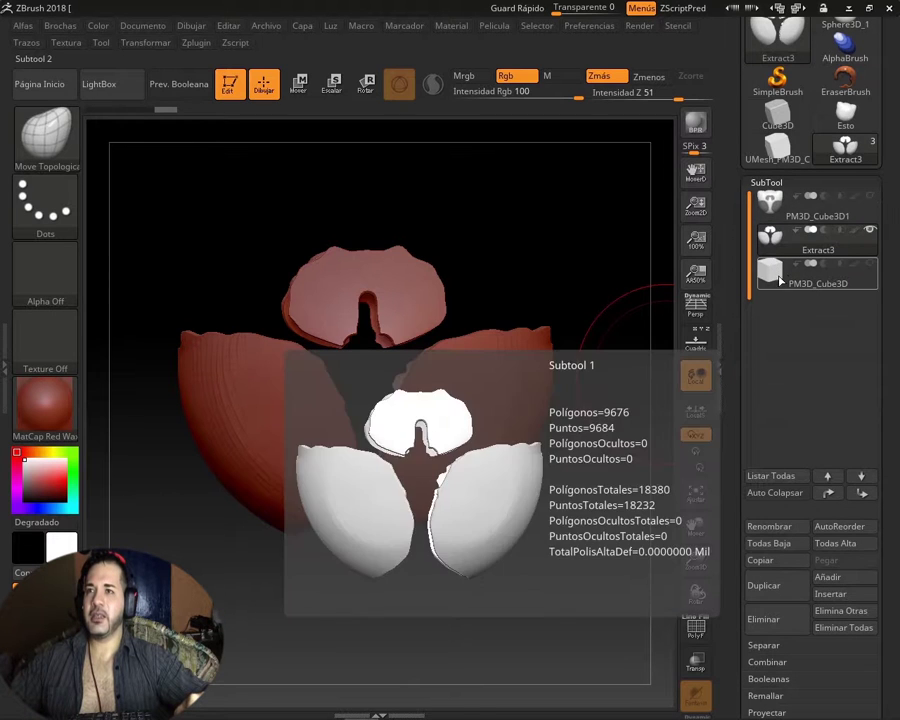
click(773, 211)
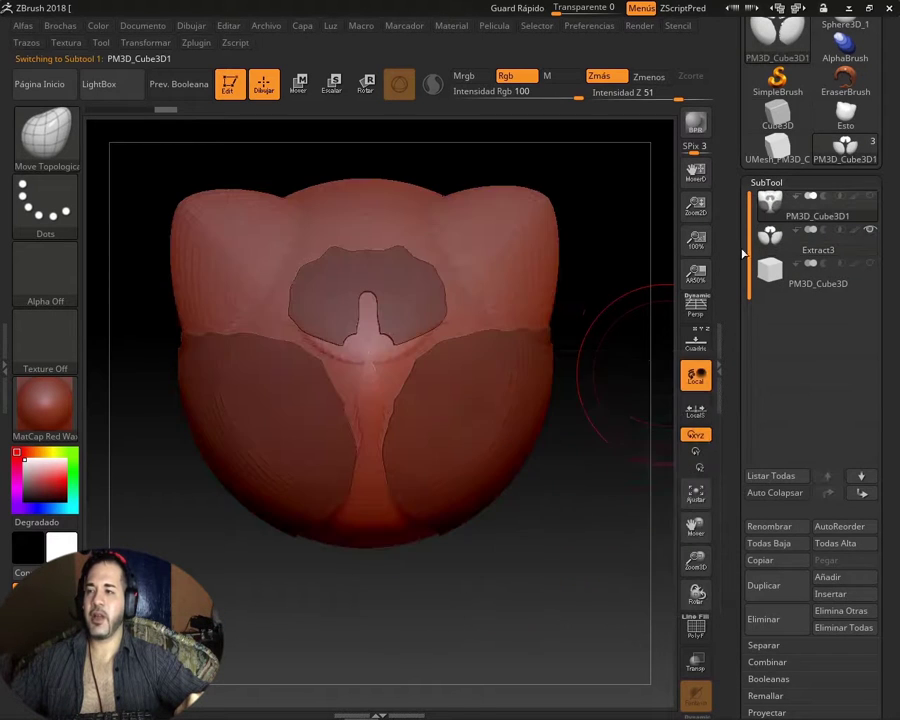
click(871, 232)
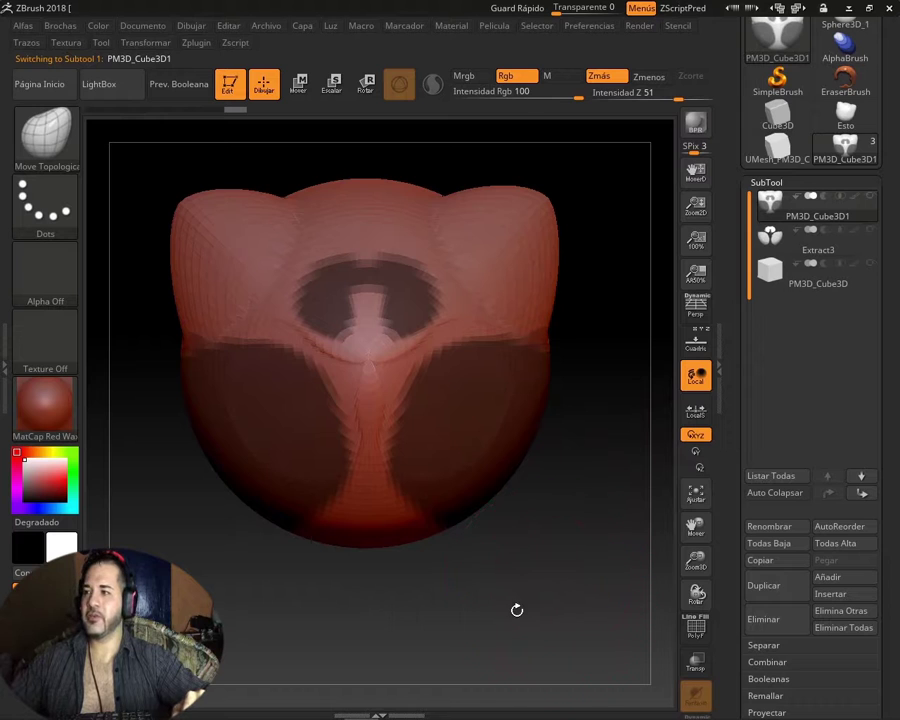
mouse_move(516, 609)
mouse_down()
mouse_move(571, 607)
mouse_move(557, 601)
mouse_up()
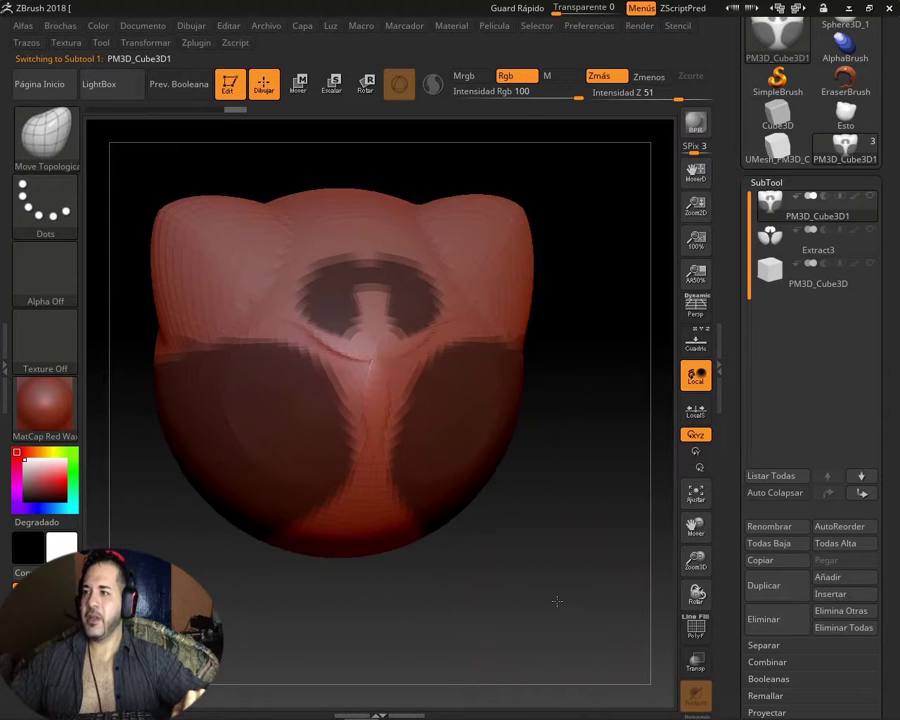
ctrl+click(577, 541)
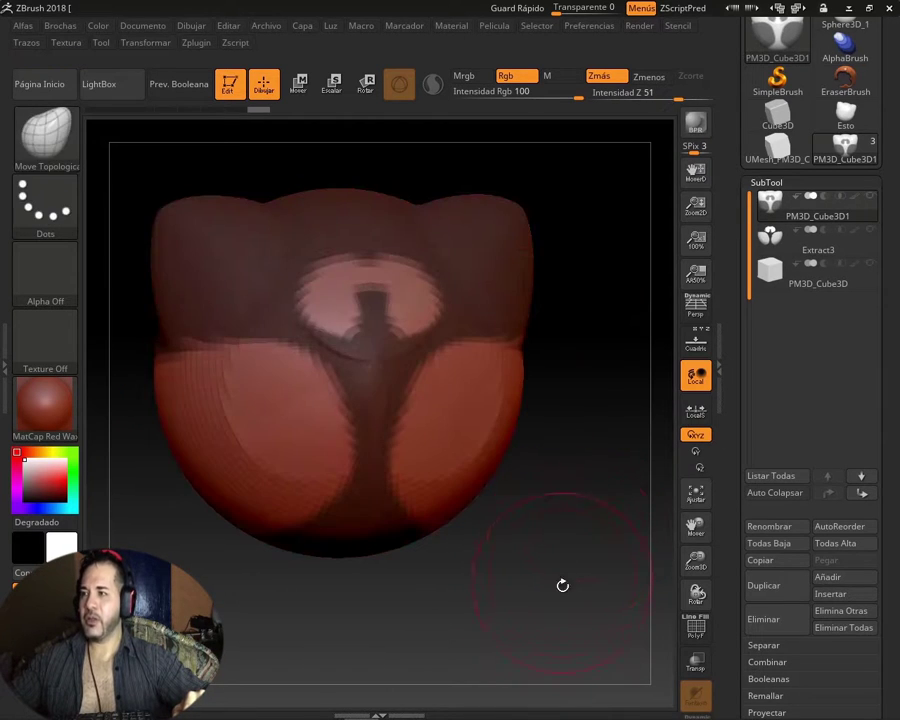
drag(543, 596, 572, 440)
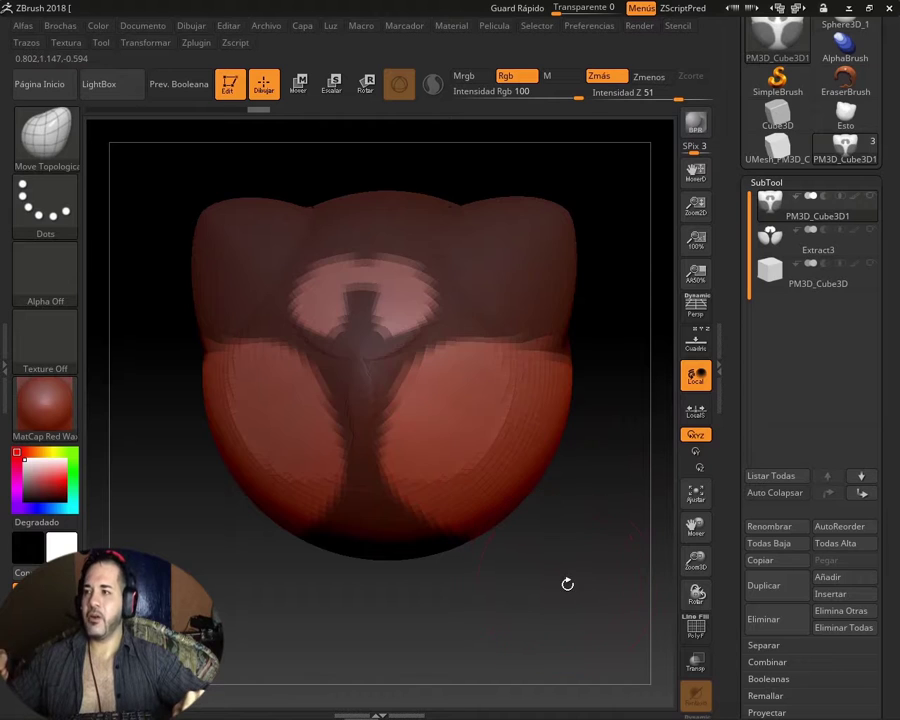
drag(567, 584, 539, 513)
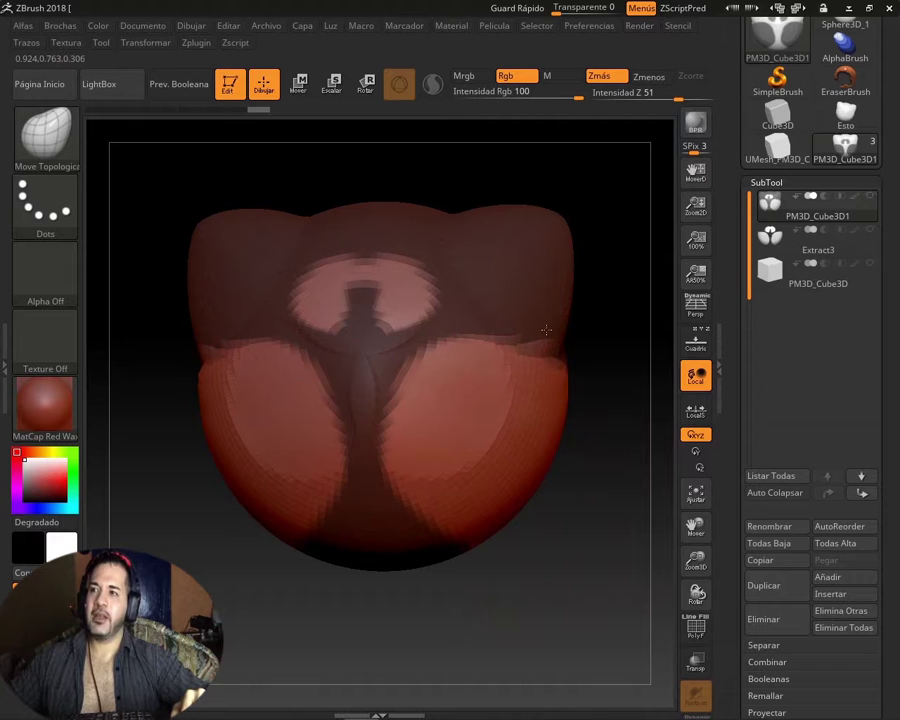
- Set Draw Size to 351, resculpt the lower-left lobe, and invert the mask again
drag(600, 419, 612, 410)
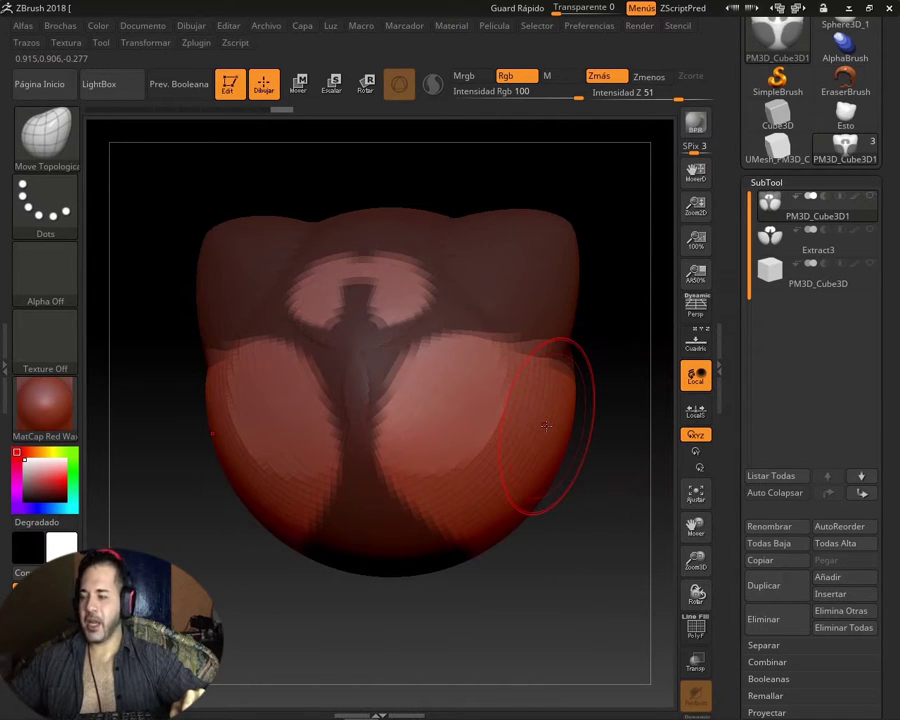
key(s)
drag(545, 430, 557, 441)
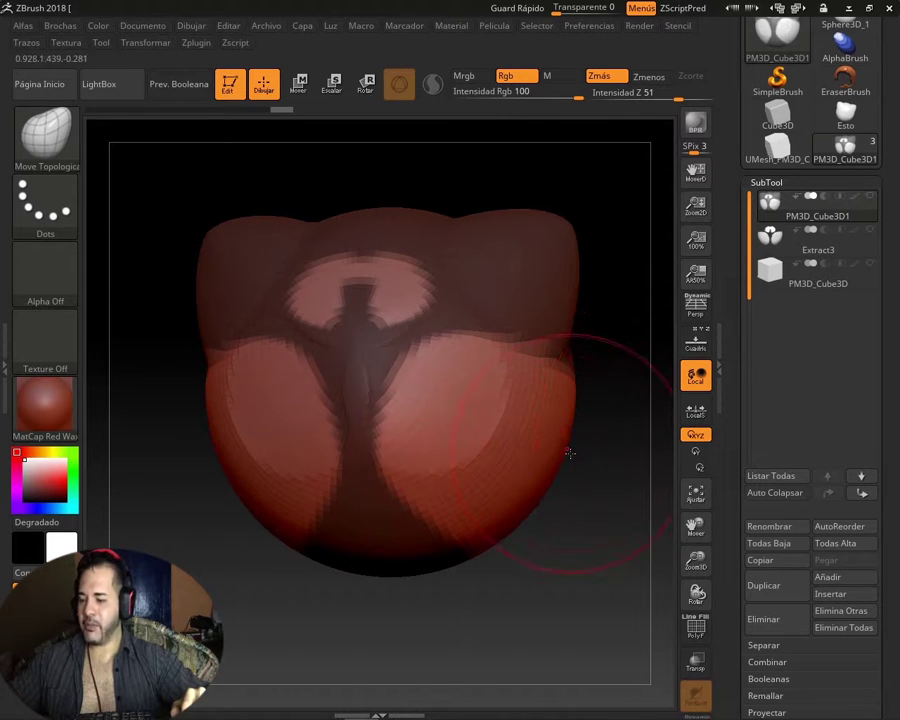
drag(510, 457, 635, 464)
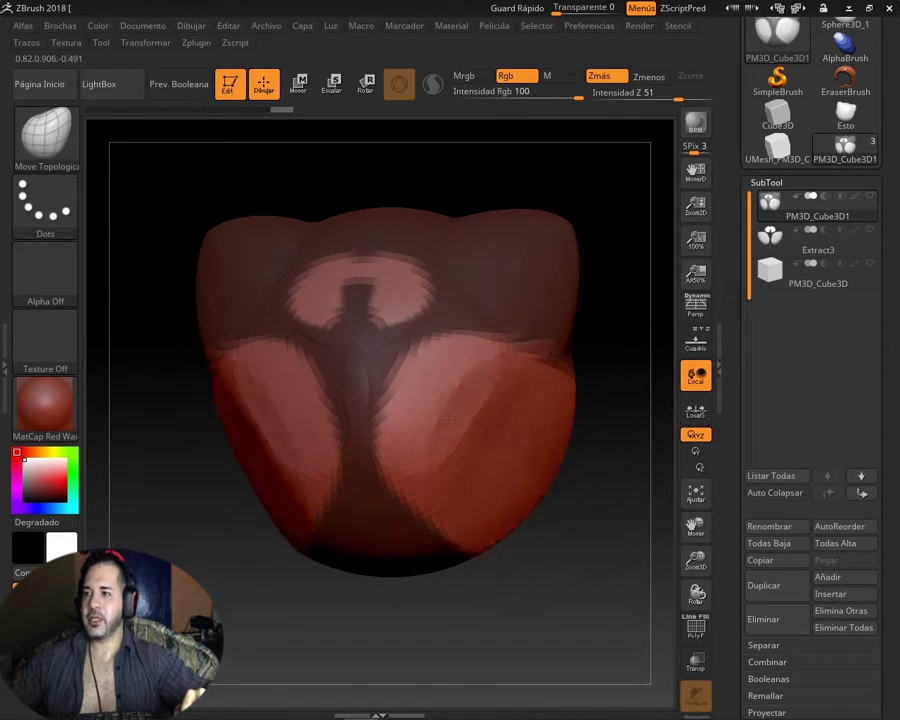
mouse_move(573, 464)
mouse_down()
mouse_move(621, 557)
mouse_move(653, 583)
mouse_move(560, 540)
mouse_up()
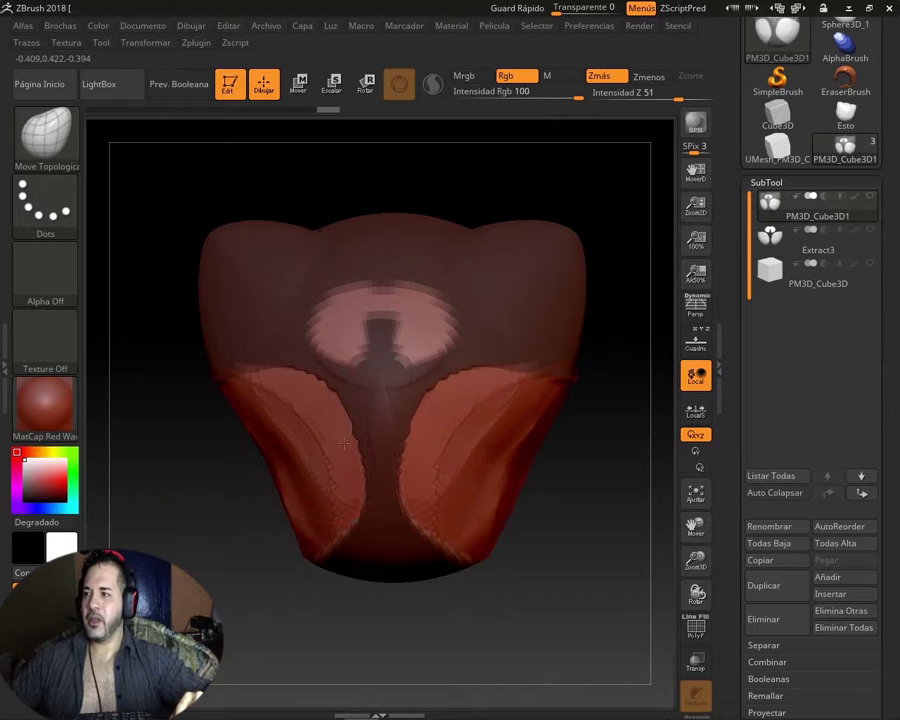
mouse_move(330, 453)
mouse_down()
mouse_move(259, 430)
mouse_move(205, 340)
mouse_up()
mouse_move(551, 564)
mouse_down()
mouse_move(538, 582)
mouse_move(564, 560)
mouse_move(550, 564)
mouse_move(600, 551)
mouse_move(586, 580)
mouse_up()
ctrl+click(589, 552)
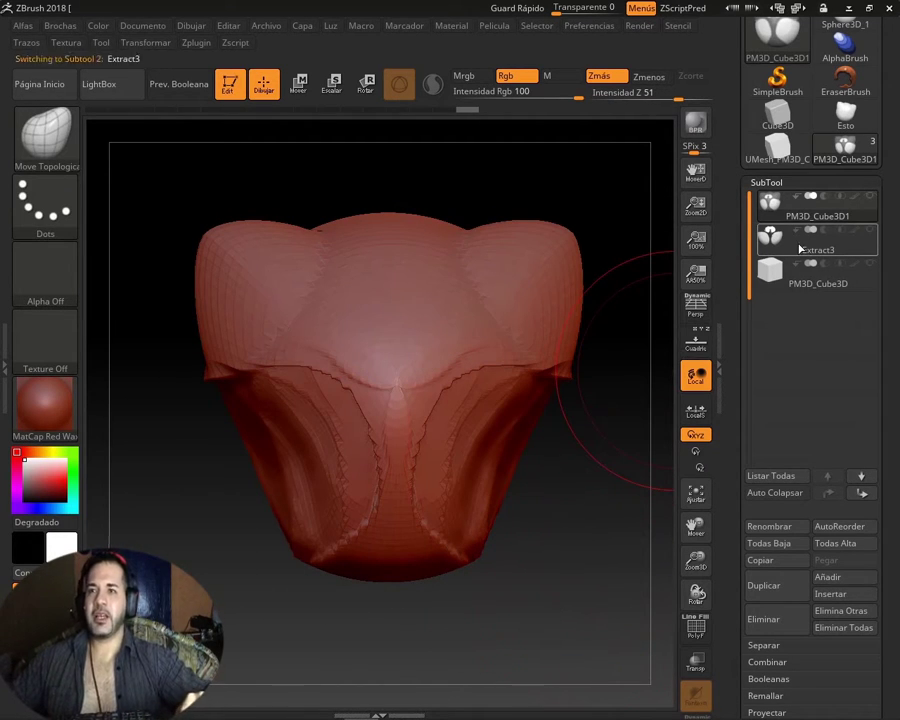
- Select the Extract3 subtool and turn on PolyF to show its wireframe and polygroups
click(800, 248)
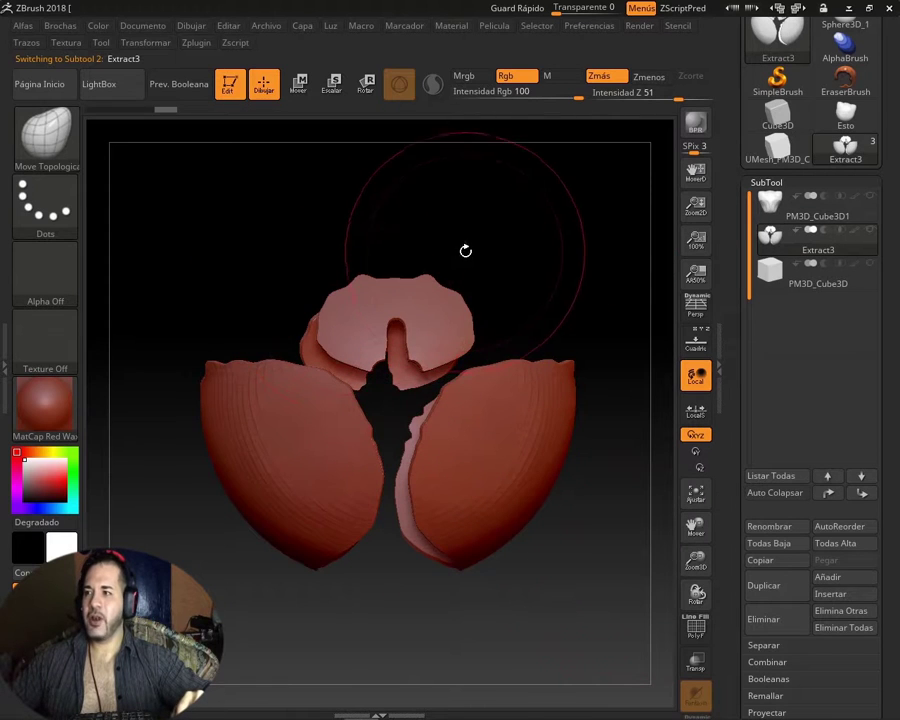
mouse_move(465, 250)
mouse_down()
mouse_move(508, 283)
mouse_move(530, 284)
mouse_up()
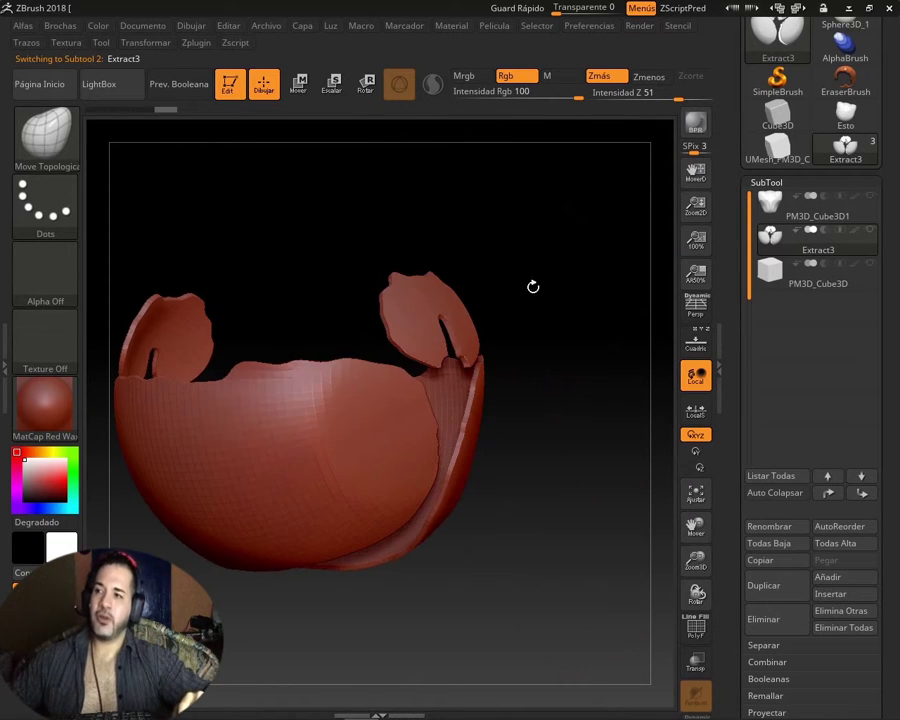
click(696, 627)
mouse_move(487, 477)
mouse_down()
mouse_move(462, 485)
mouse_move(456, 540)
mouse_move(581, 534)
mouse_move(621, 512)
mouse_move(635, 537)
mouse_up()
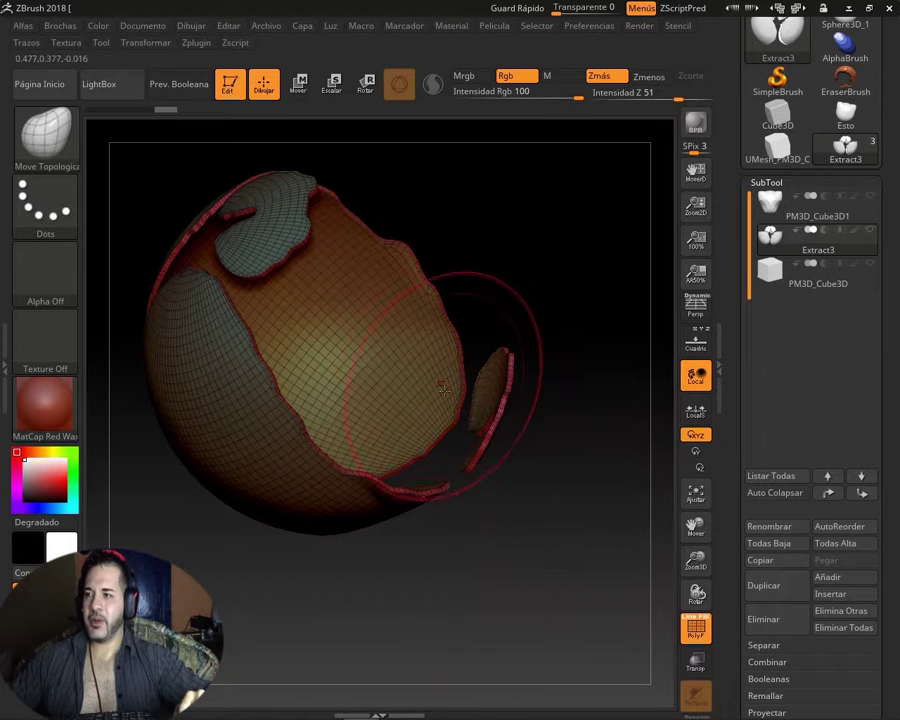
- Zoom in close on the Extract3 shell to inspect its green patch and thin rim
mouse_move(576, 427)
mouse_down()
mouse_move(559, 388)
mouse_move(557, 346)
mouse_up()
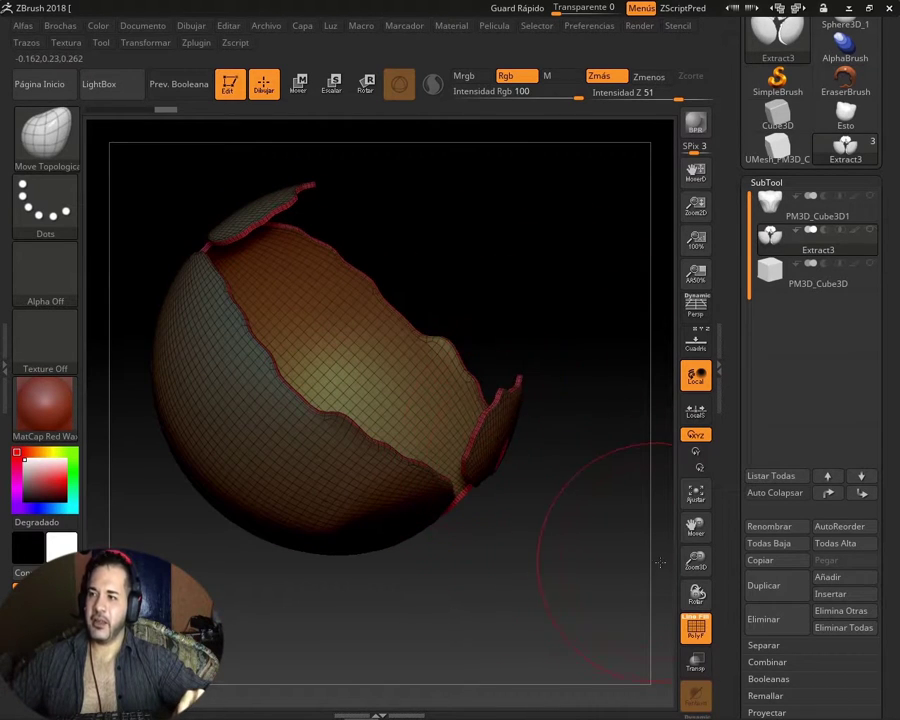
drag(714, 592, 514, 441)
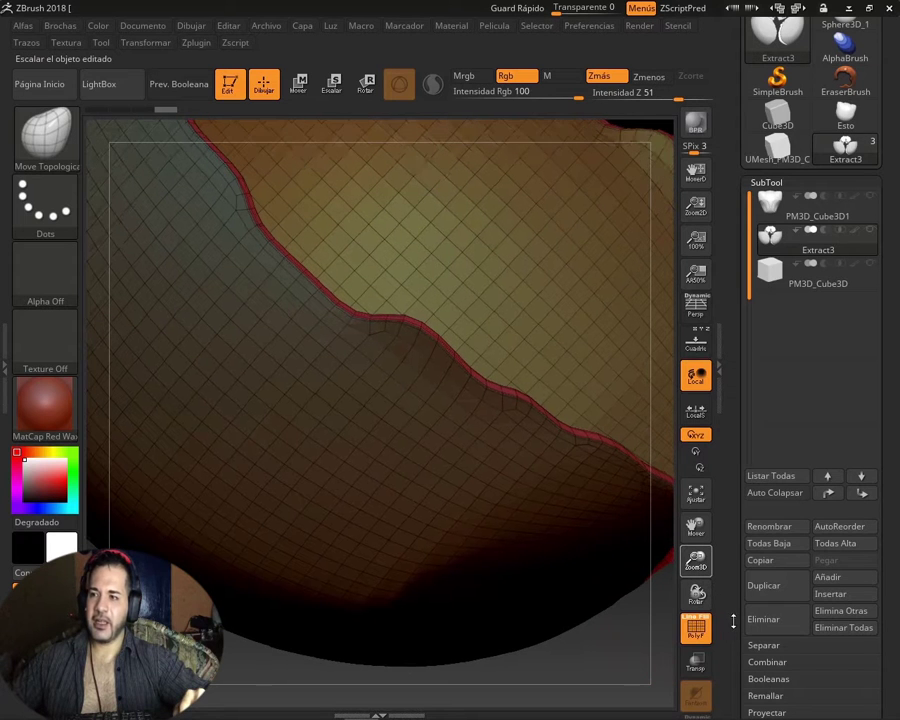
mouse_move(696, 527)
mouse_down()
mouse_move(524, 529)
mouse_move(510, 483)
mouse_move(498, 500)
mouse_move(502, 545)
mouse_move(472, 455)
mouse_move(516, 506)
mouse_up()
drag(512, 295, 447, 418)
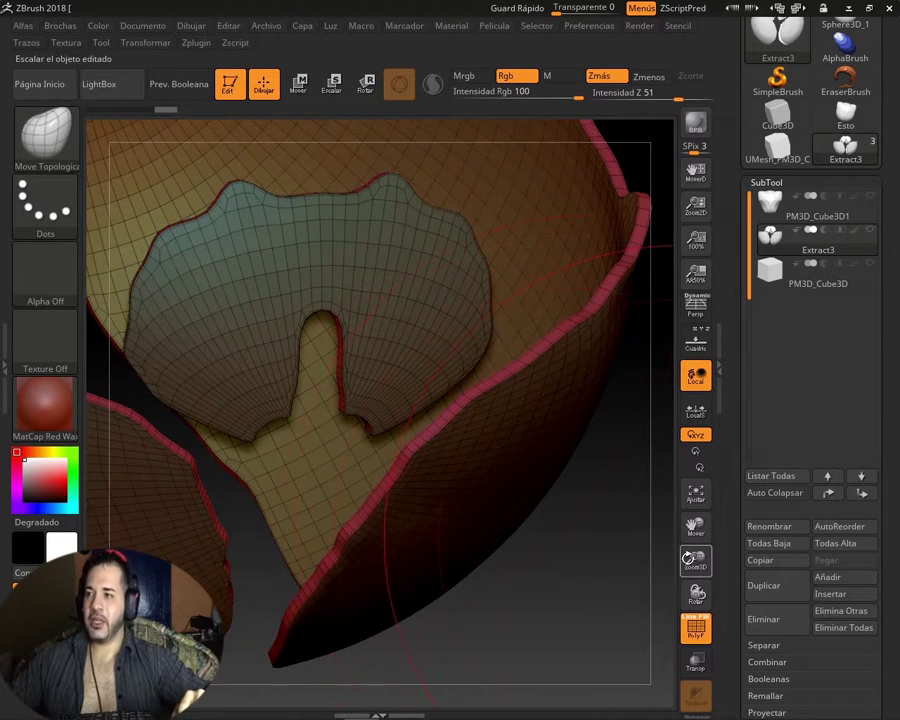
mouse_move(690, 563)
mouse_down()
mouse_move(717, 592)
mouse_move(694, 566)
mouse_move(696, 527)
mouse_move(575, 476)
mouse_move(516, 482)
mouse_up()
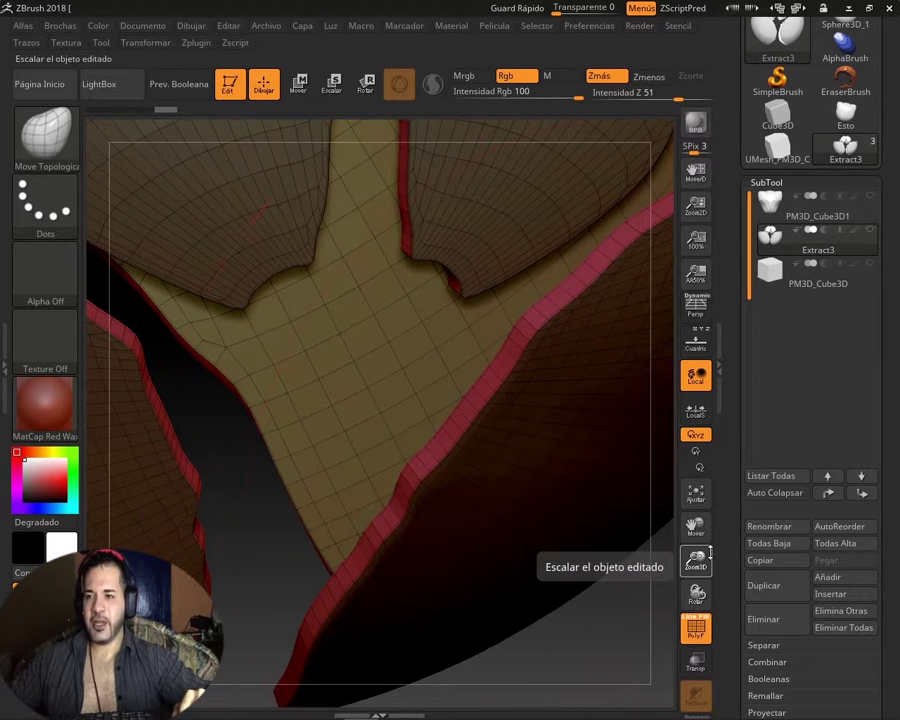
mouse_move(697, 565)
mouse_down()
mouse_move(715, 508)
mouse_move(708, 562)
mouse_up()
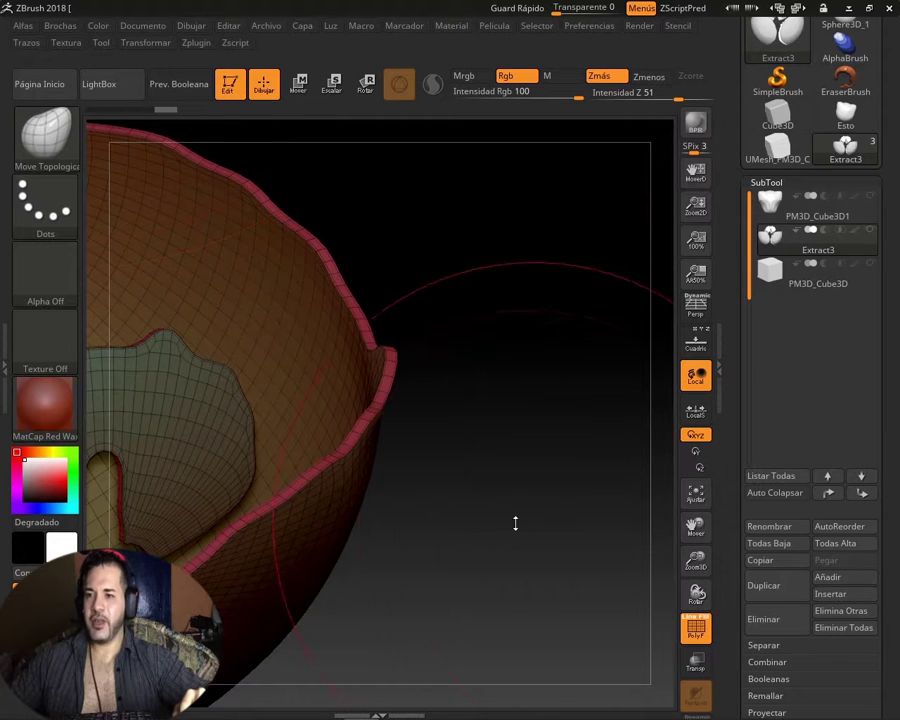
drag(457, 482, 462, 430)
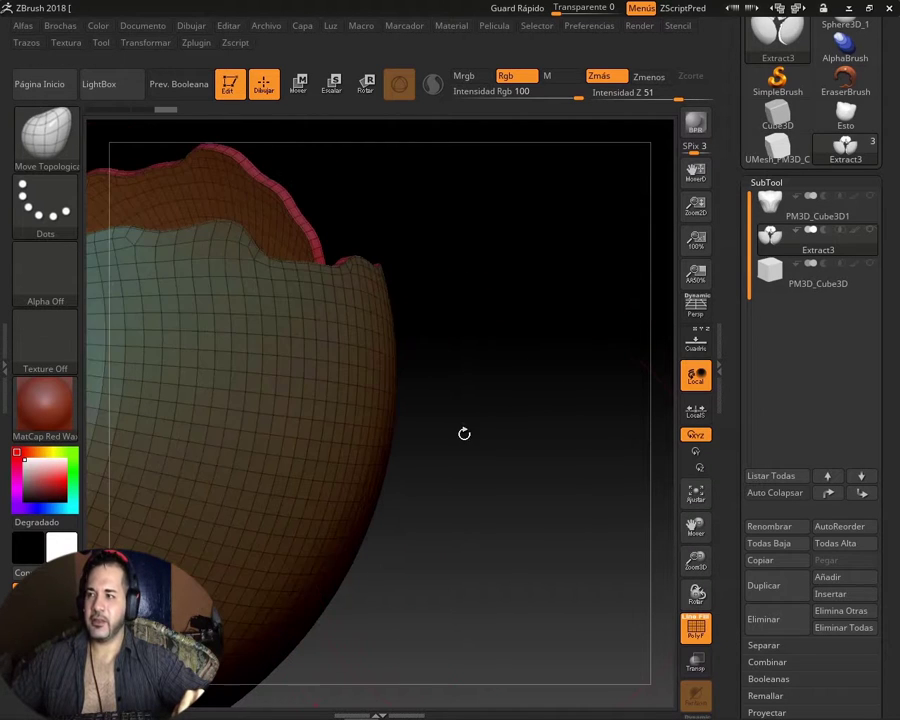
scroll(886, 175, up, 4)
- Load the Sphere3D tool, frame it in the view, and convert it to a PolyMesh3D
scroll(860, 190, up, 1)
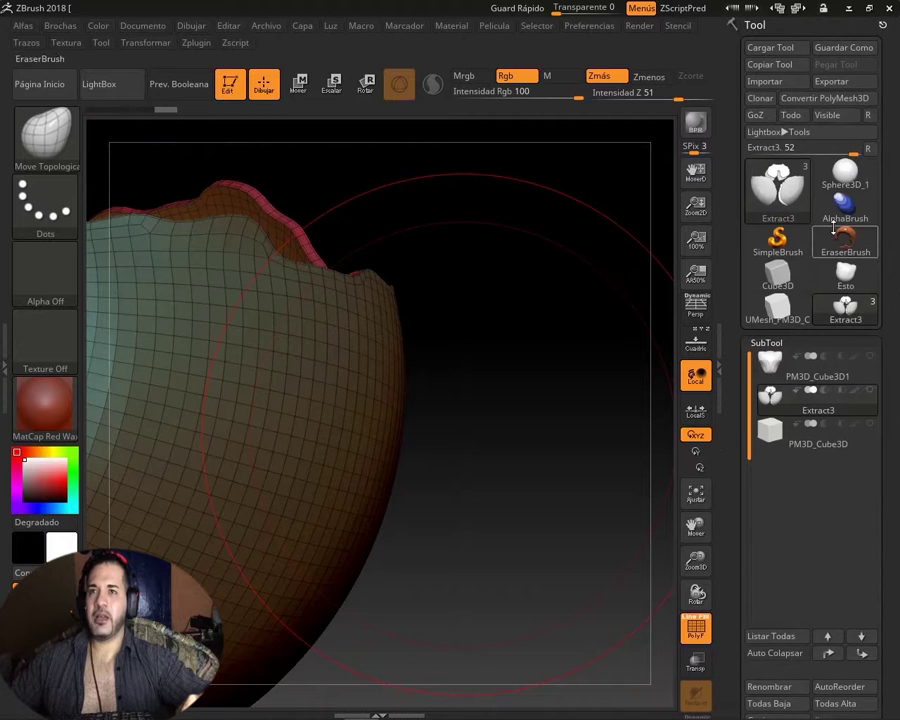
click(784, 206)
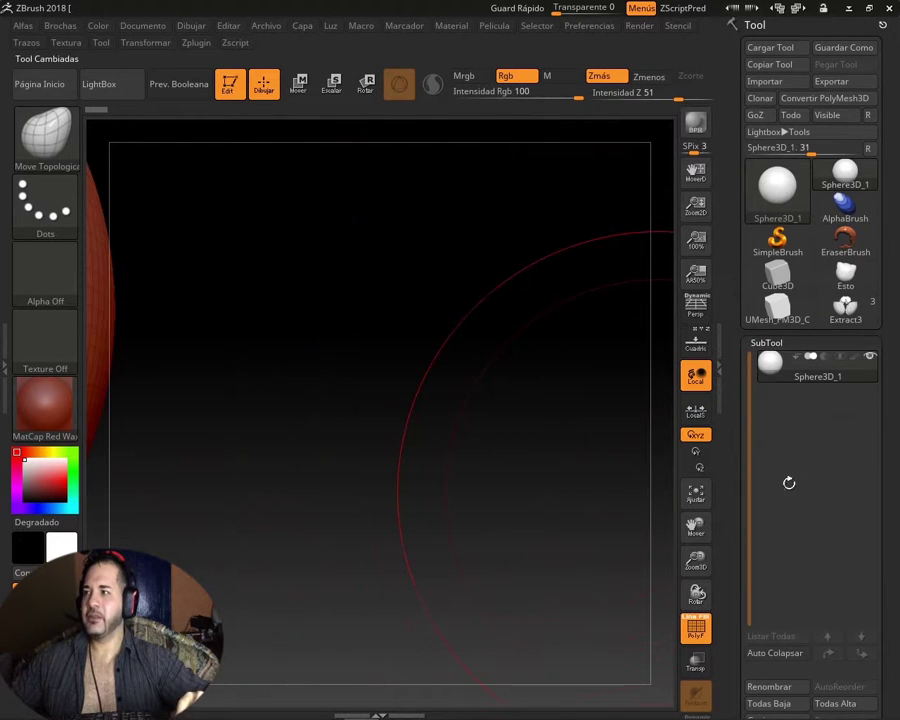
click(698, 492)
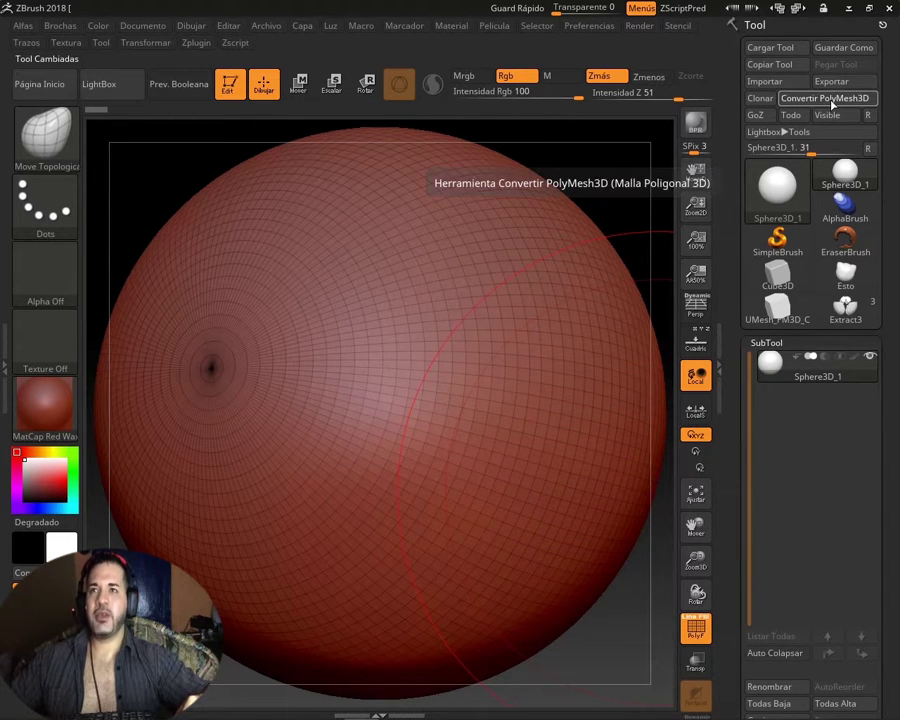
click(831, 103)
mouse_move(816, 402)
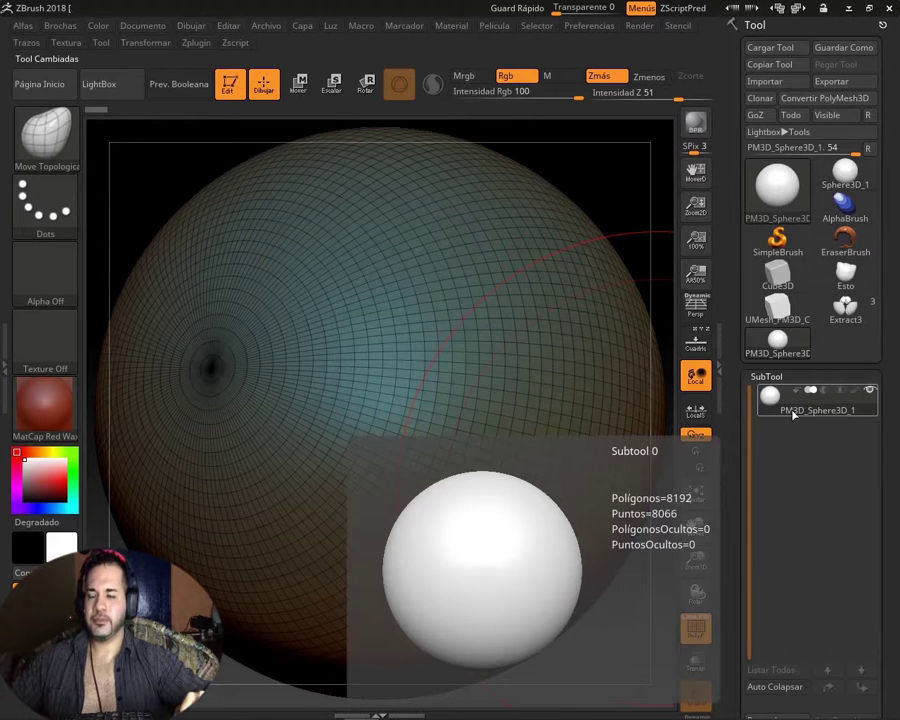
- Rename the sphere subtool to 'Pruba', zoom out, and turn its pole to face front
scroll(820, 600, down, 5)
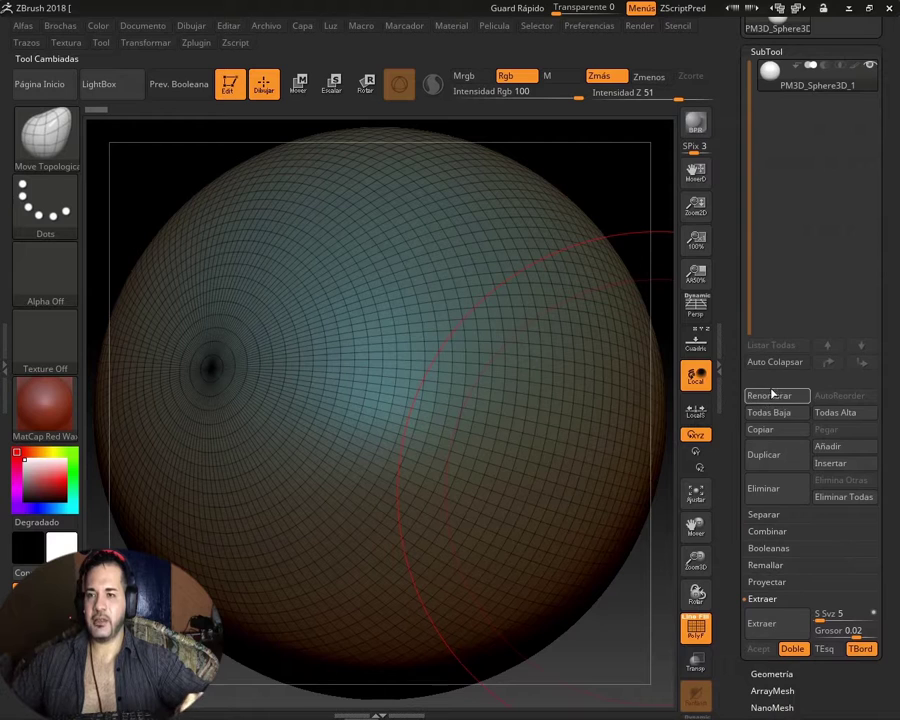
click(772, 395)
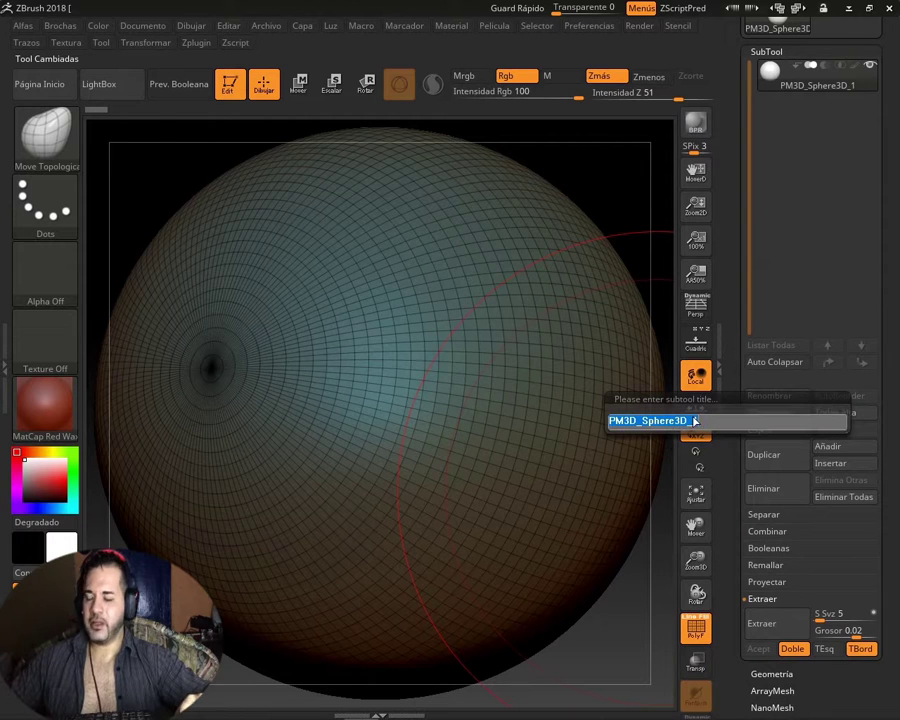
key(BackSpace)
text(prub)
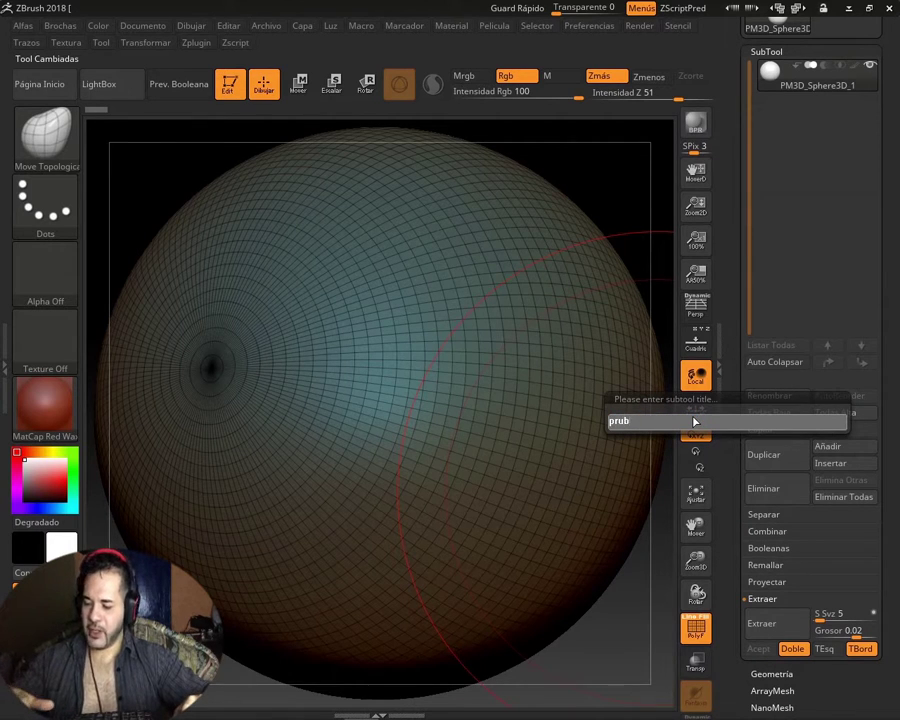
text(a)
key(Return)
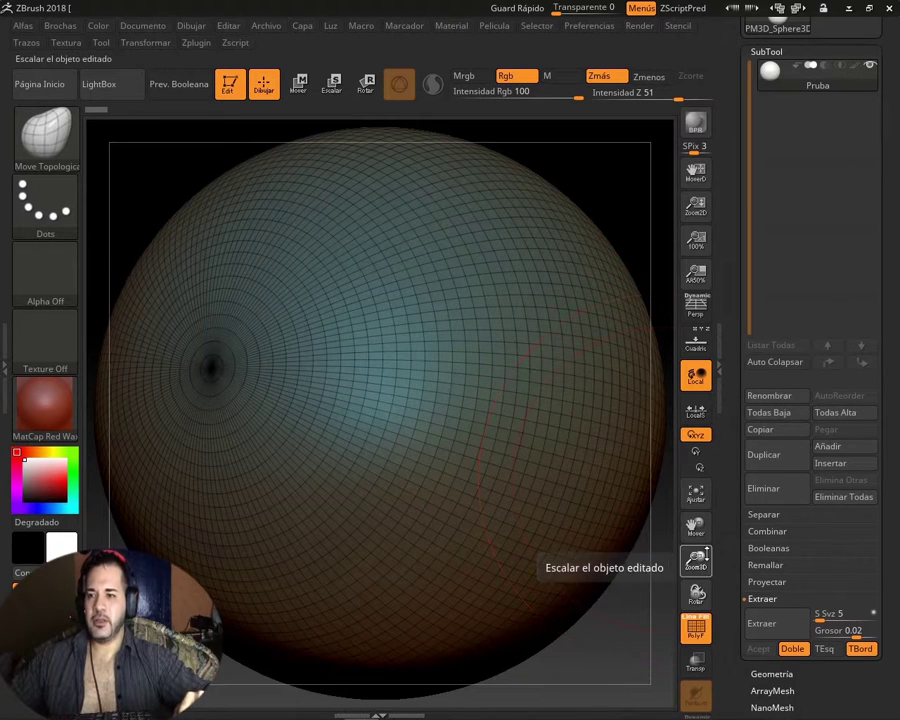
drag(698, 558, 714, 502)
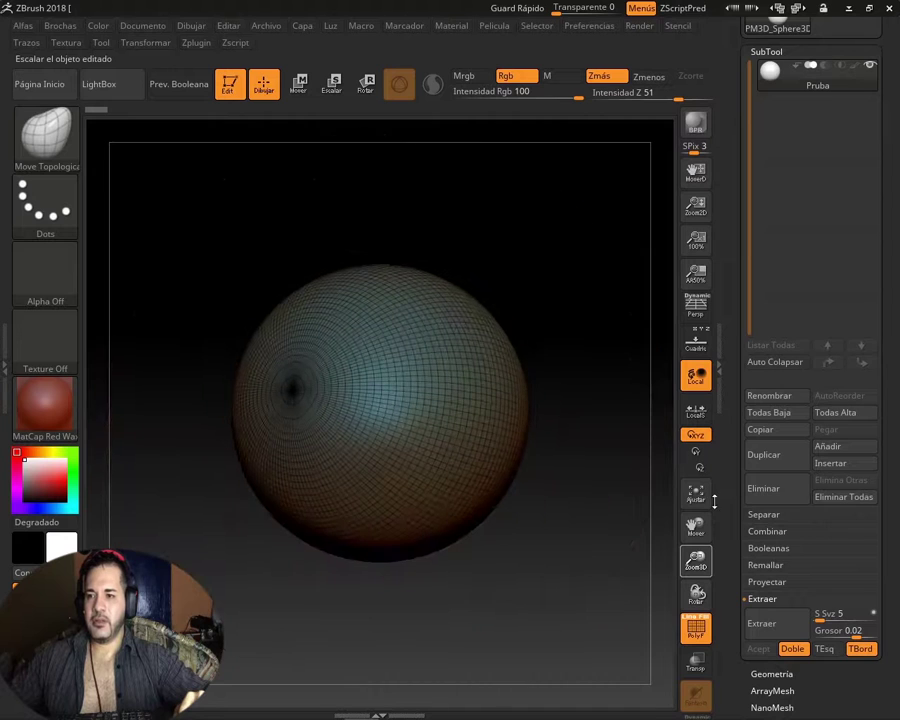
click(719, 399)
mouse_move(664, 535)
mouse_down()
mouse_move(680, 542)
mouse_move(791, 532)
mouse_up()
- Reopen the right panel, expand Geometría, and subdivide the sphere once
click(893, 404)
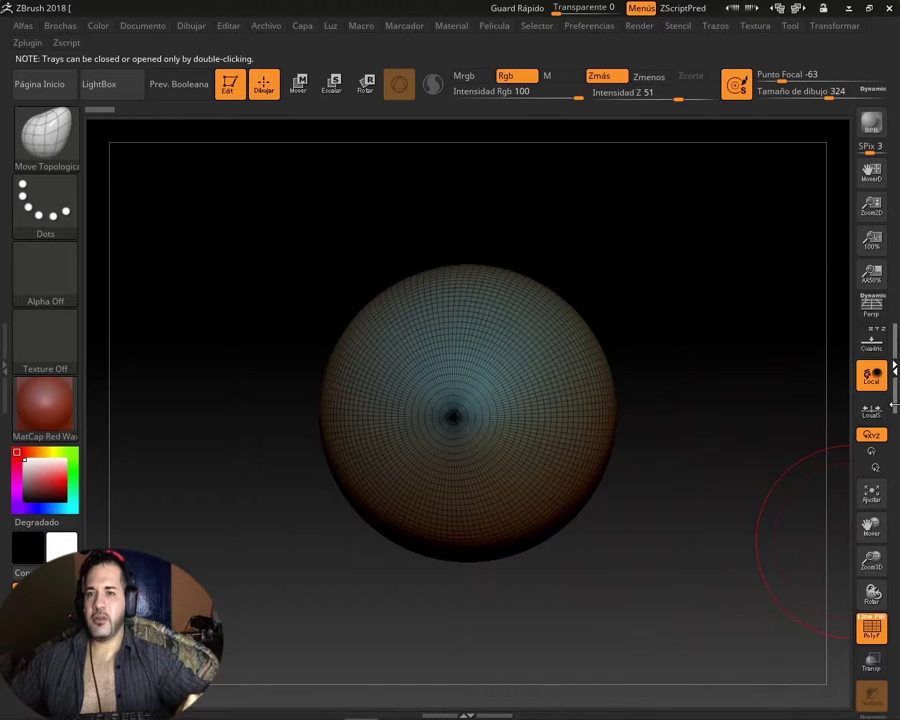
double_click(893, 404)
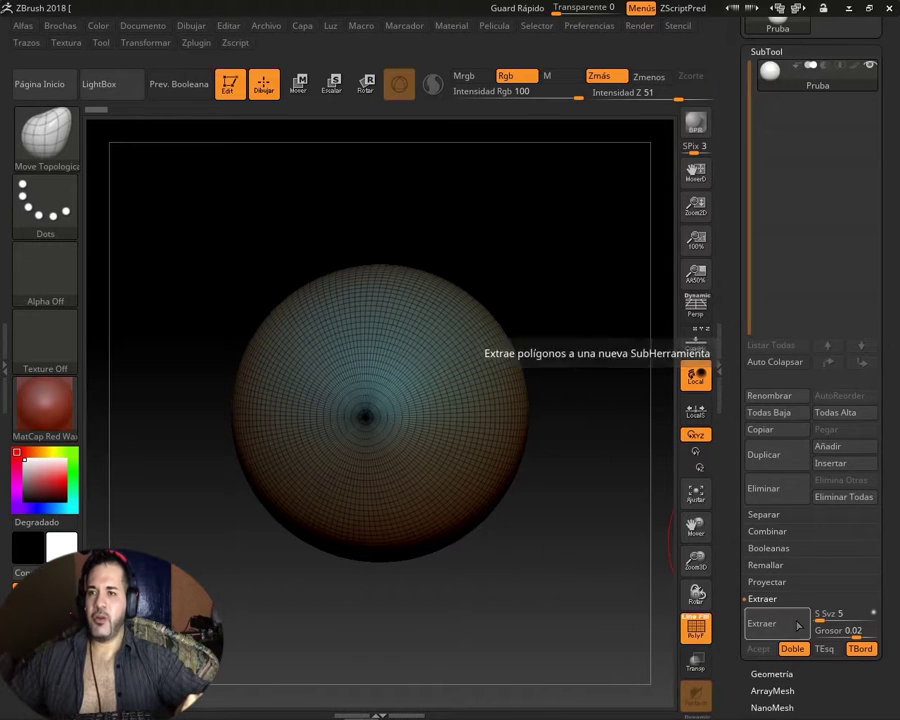
click(771, 673)
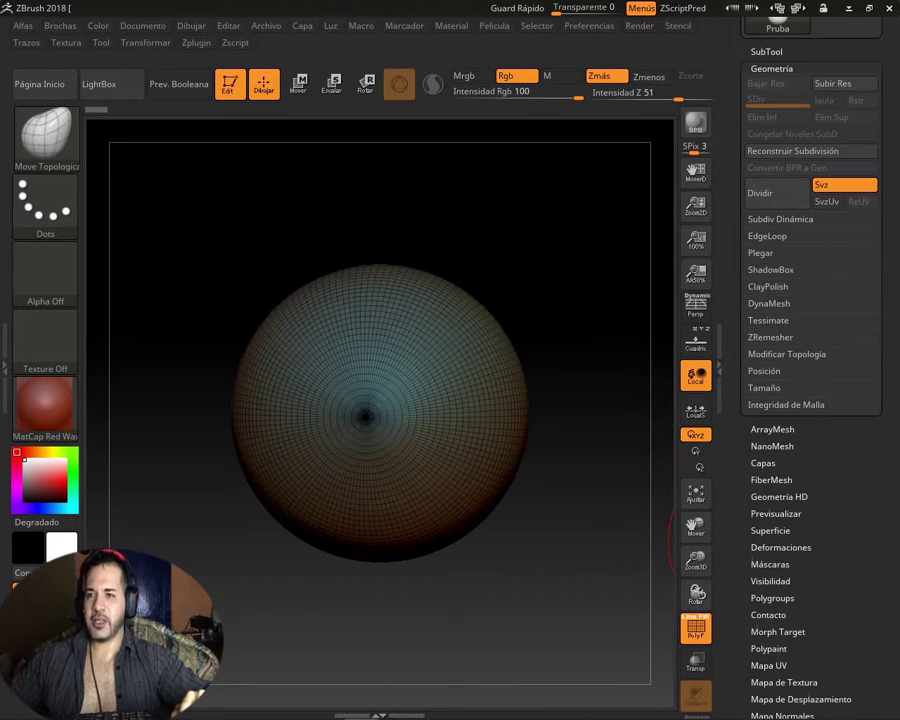
scroll(789, 245, up, 2)
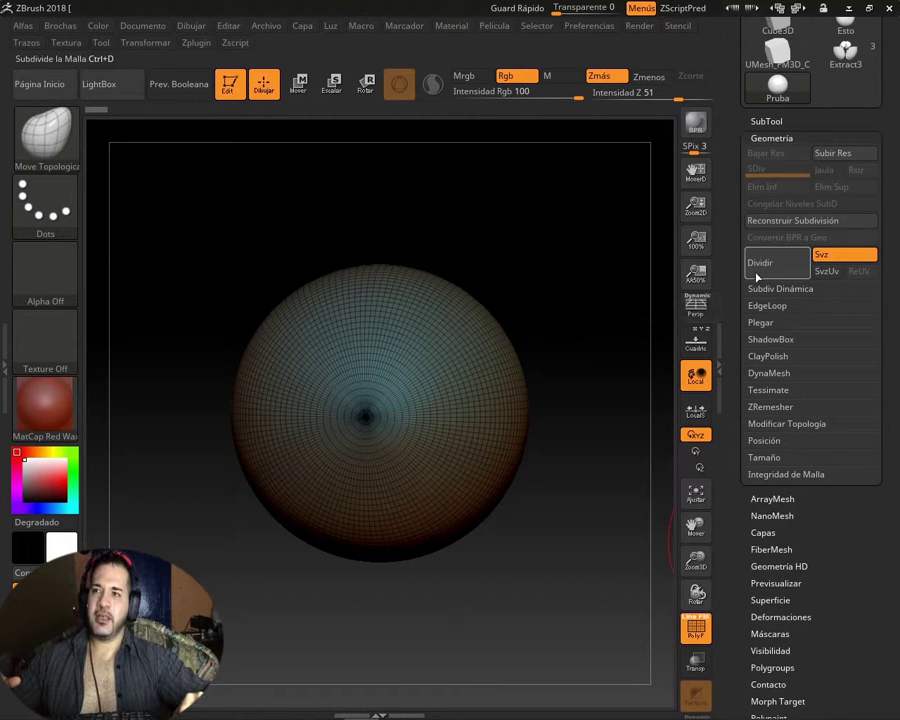
click(762, 270)
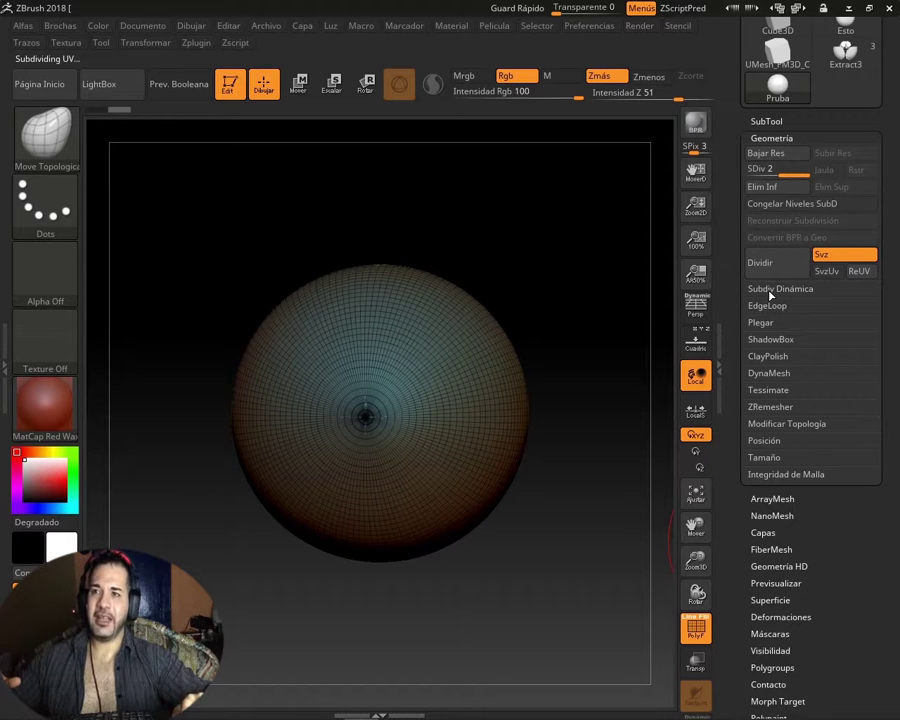
- Check the Subdiv Dinámica options, then drag the SDiv slider down to level 1
click(771, 290)
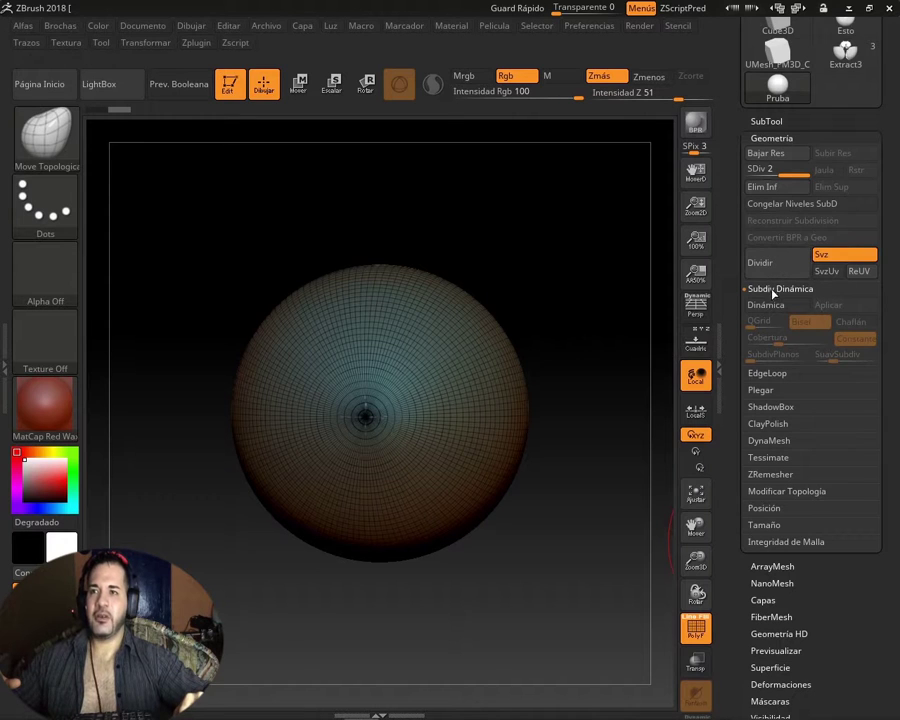
click(778, 288)
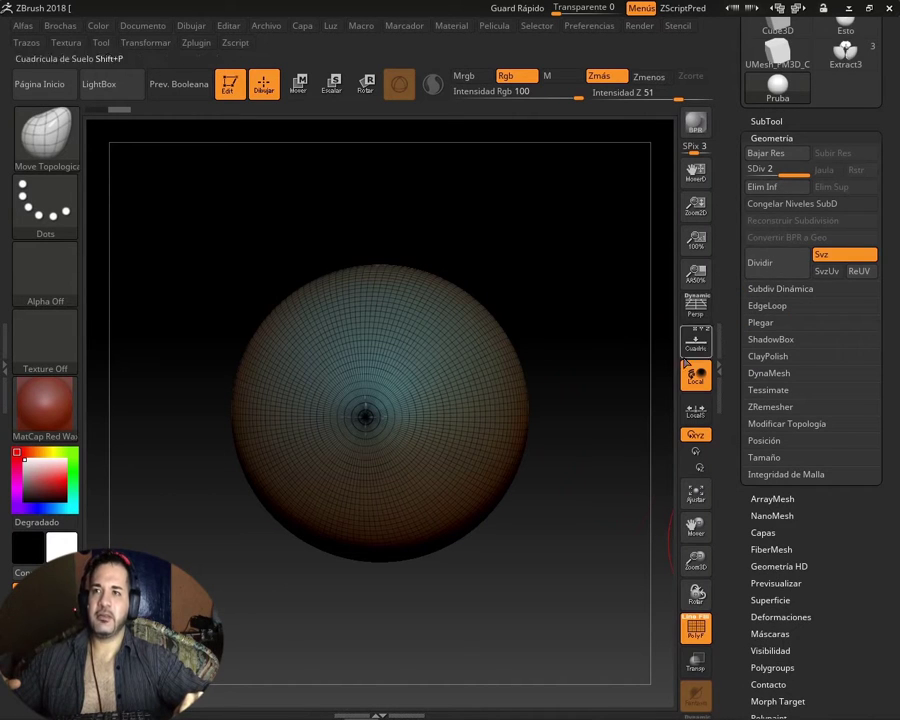
mouse_move(500, 525)
mouse_down()
mouse_move(518, 540)
mouse_move(524, 564)
mouse_move(503, 505)
mouse_up()
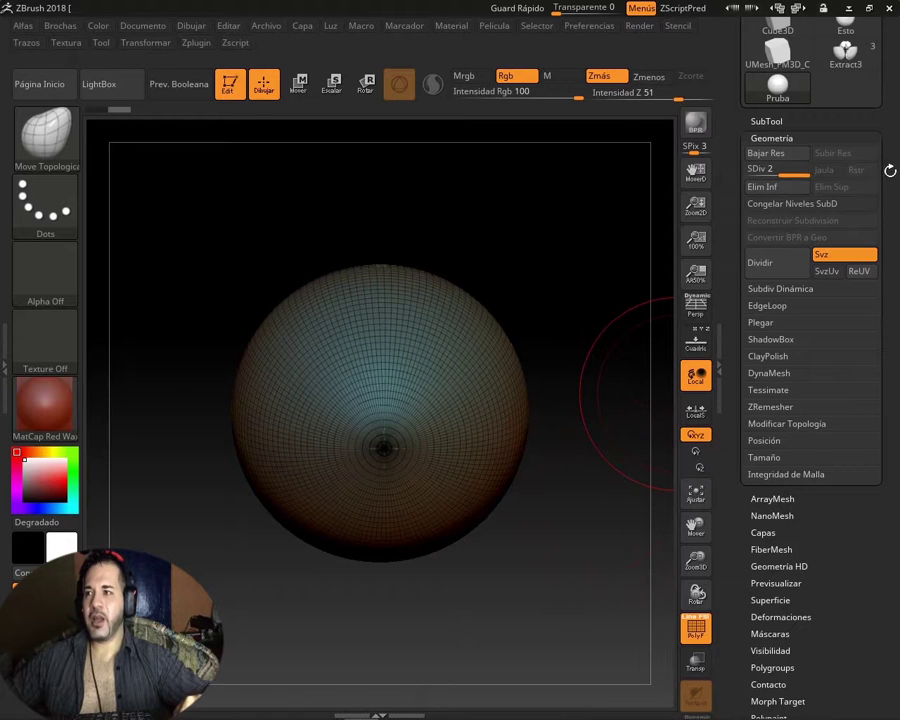
drag(890, 170, 890, 300)
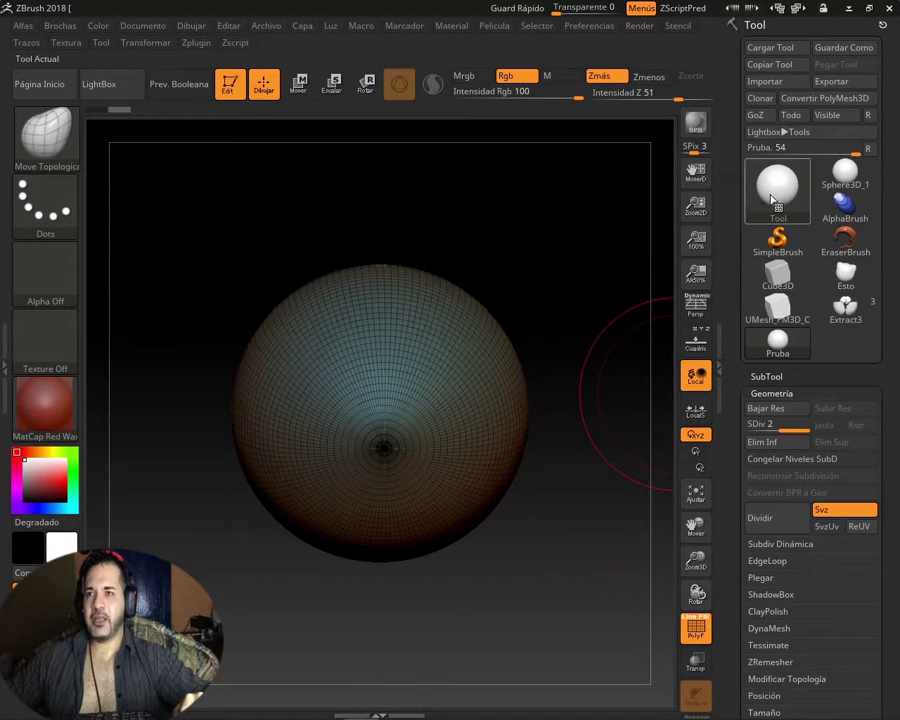
mouse_move(777, 190)
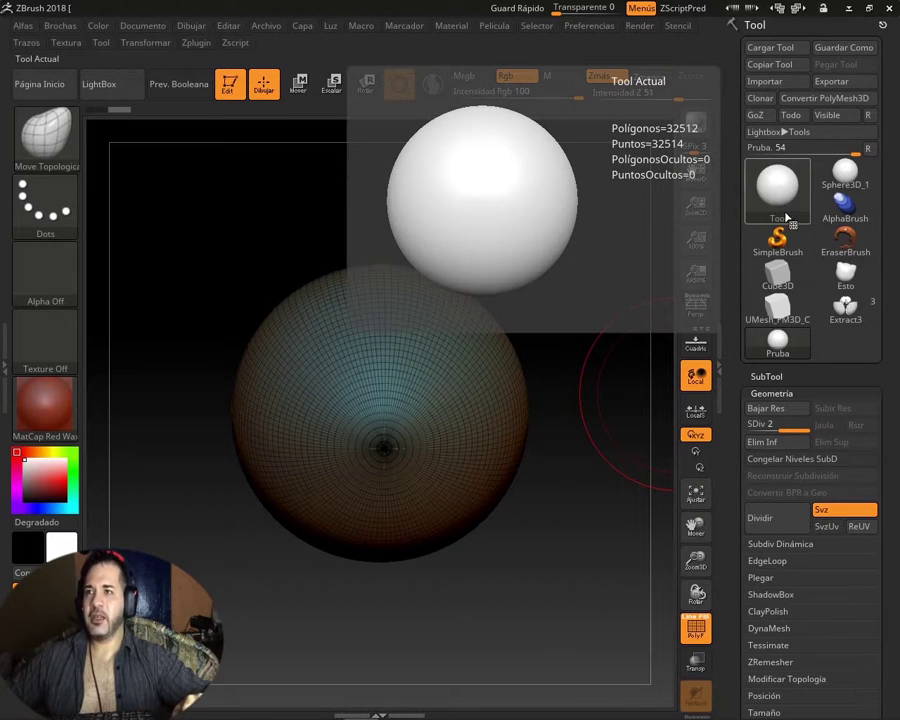
drag(793, 428, 745, 428)
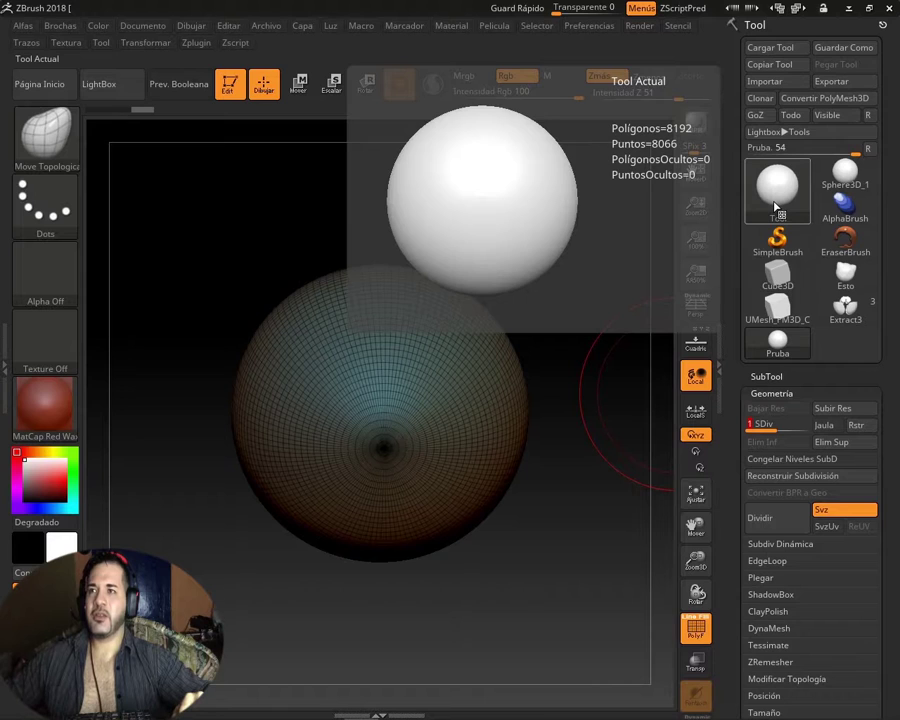
- Preview the sphere at SDiv 2 and 3, turn off PolyF, then return to SDiv 1
click(783, 428)
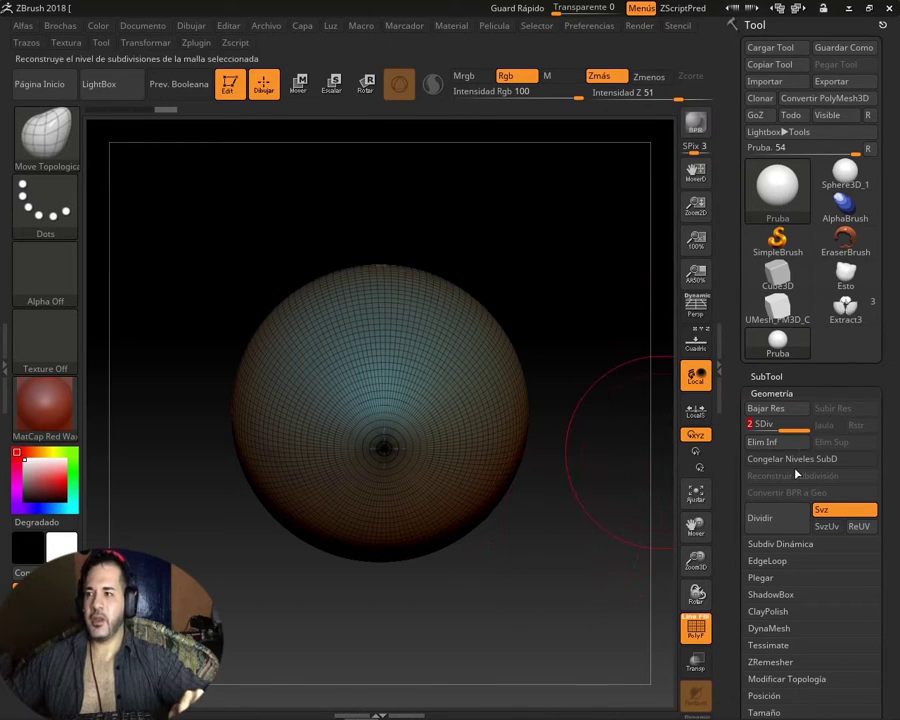
key(ctrl+d)
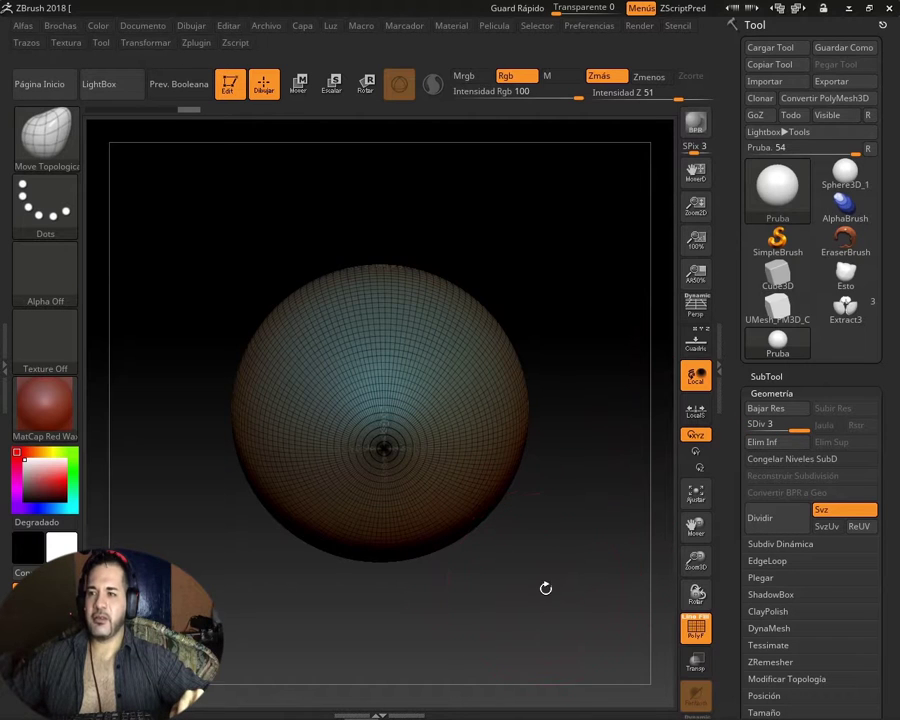
drag(545, 588, 538, 478)
mouse_move(528, 305)
mouse_down()
mouse_move(548, 552)
mouse_move(557, 455)
mouse_up()
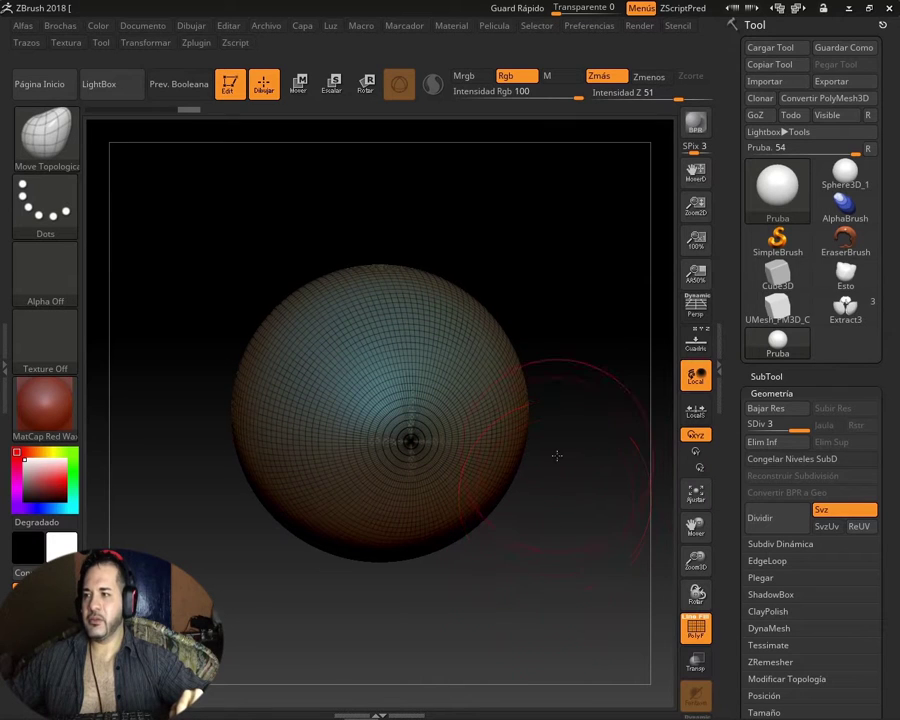
click(696, 628)
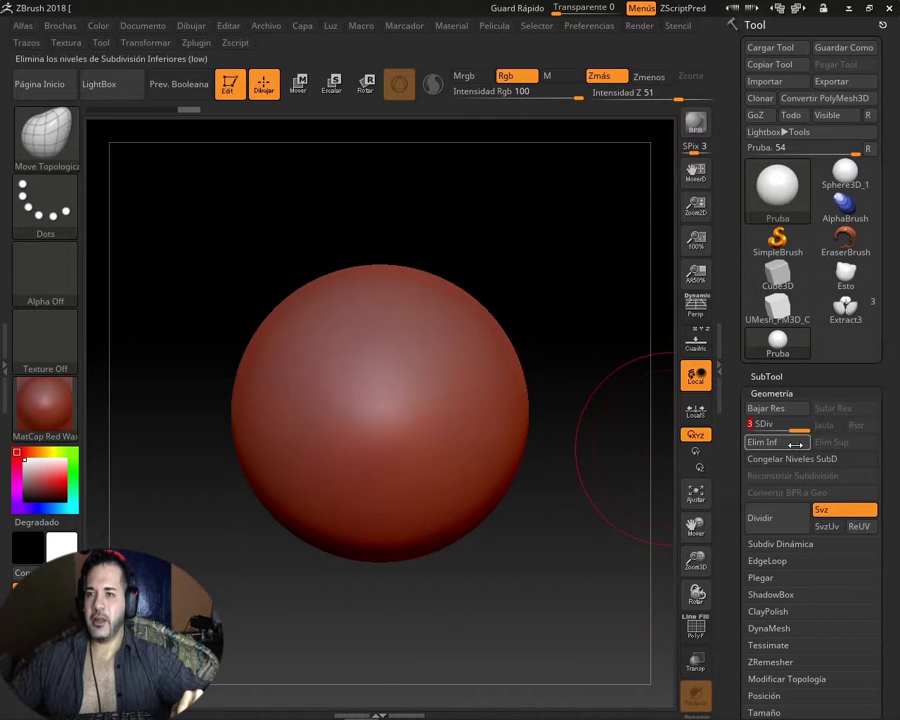
drag(800, 427, 722, 426)
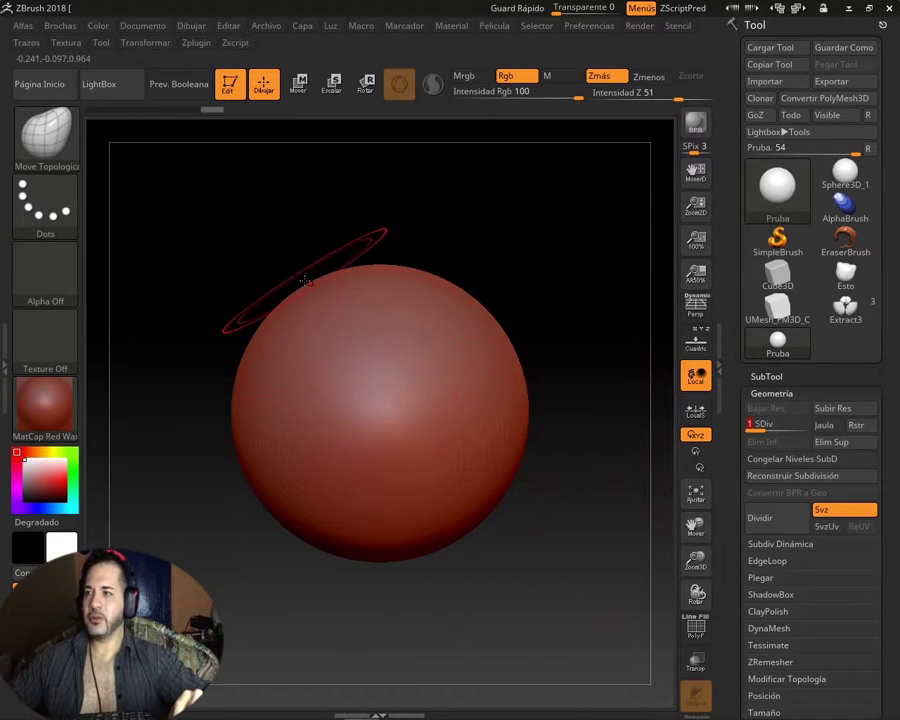
- Switch to the hPolish brush and enlarge its Draw Size
click(42, 123)
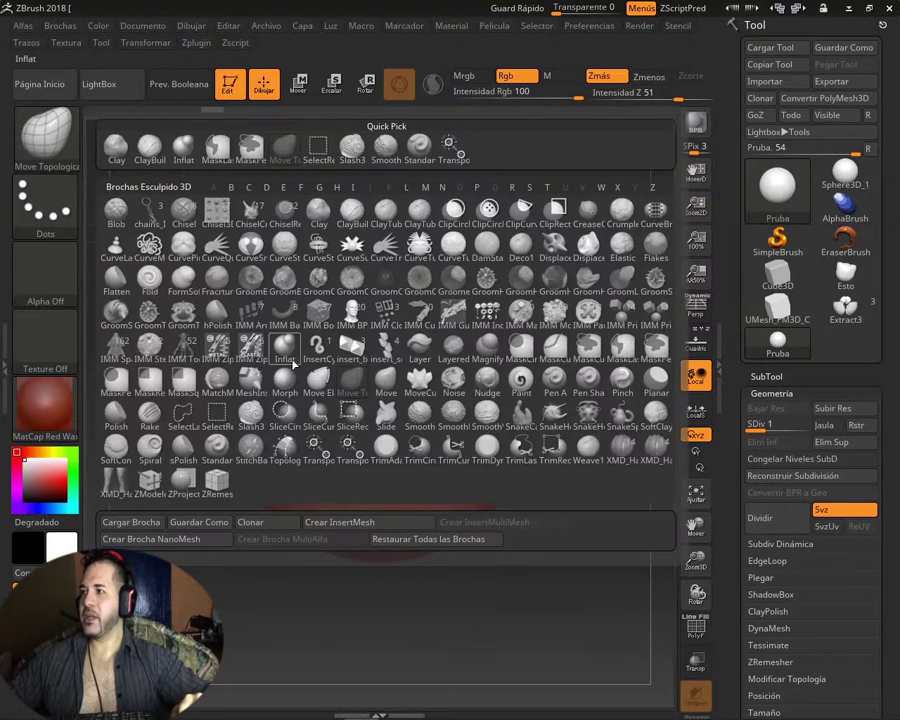
click(218, 312)
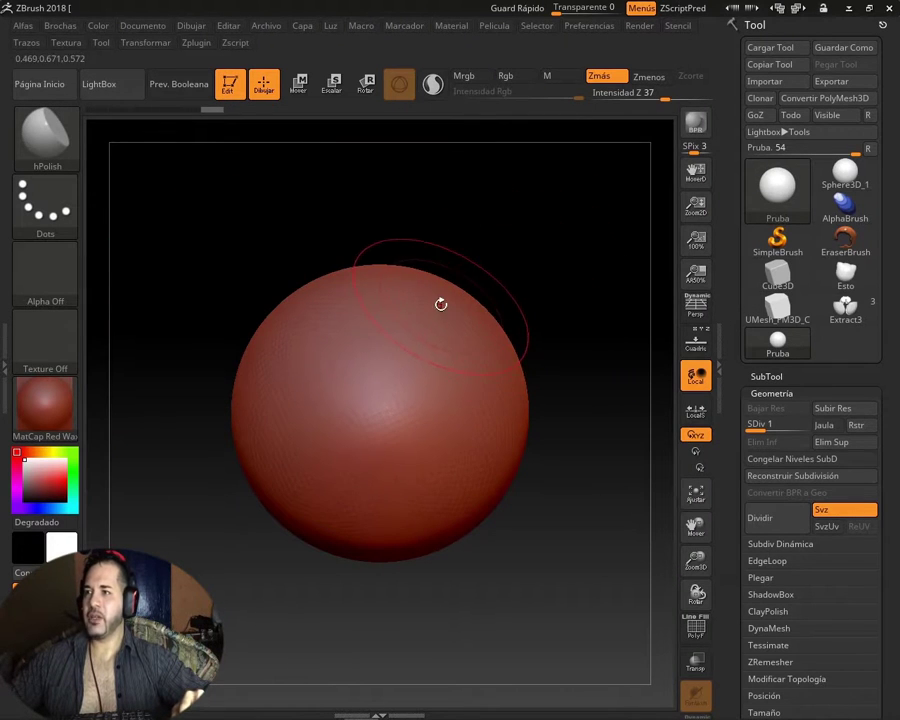
key(s)
mouse_move(455, 302)
mouse_down()
mouse_move(474, 306)
mouse_move(451, 307)
mouse_up()
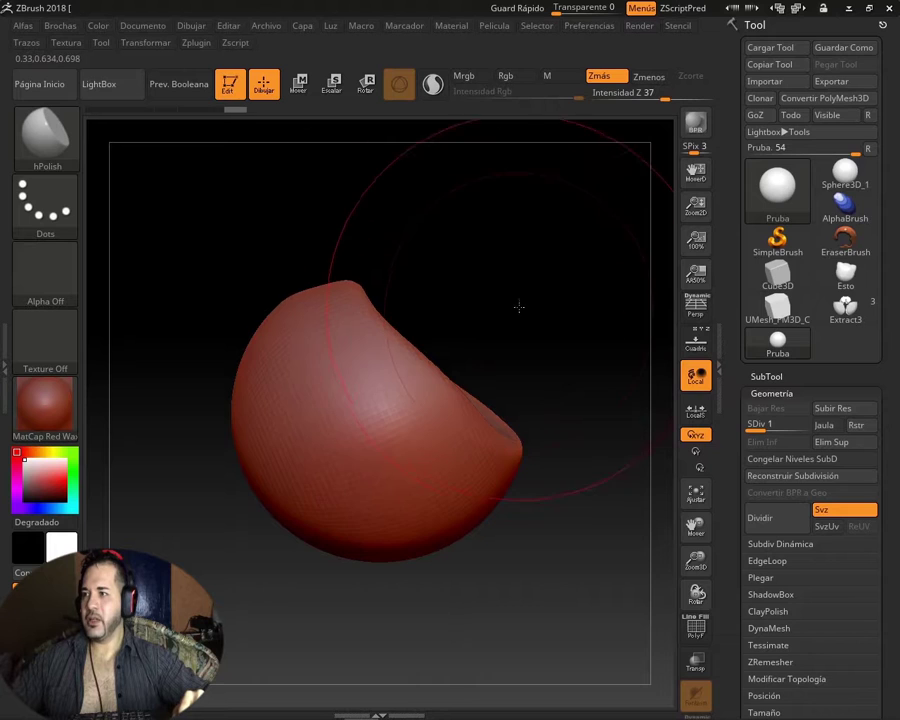
- Polish a deep flattened dent at SDiv 1, raise to SDiv 3, and inspect the dent
drag(518, 305, 498, 432)
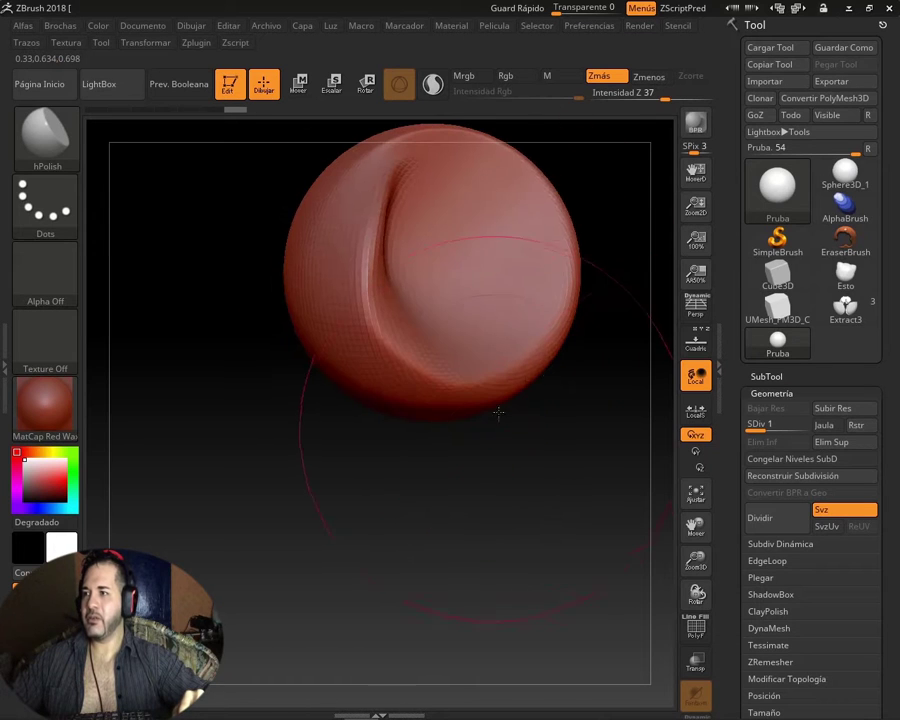
mouse_move(693, 525)
mouse_down()
mouse_move(643, 617)
mouse_move(599, 565)
mouse_move(573, 476)
mouse_up()
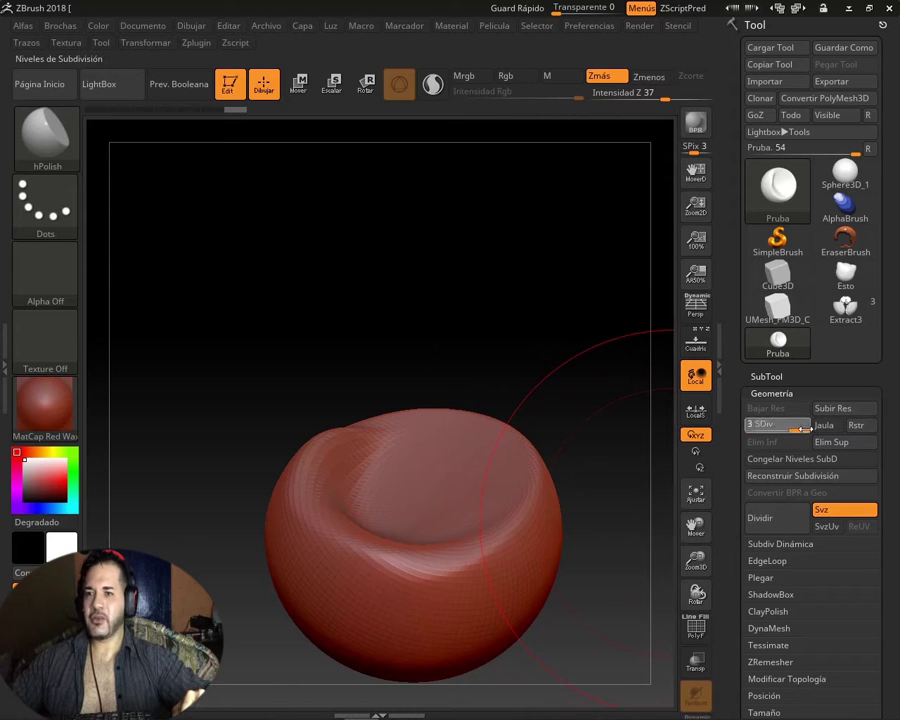
drag(758, 424, 810, 436)
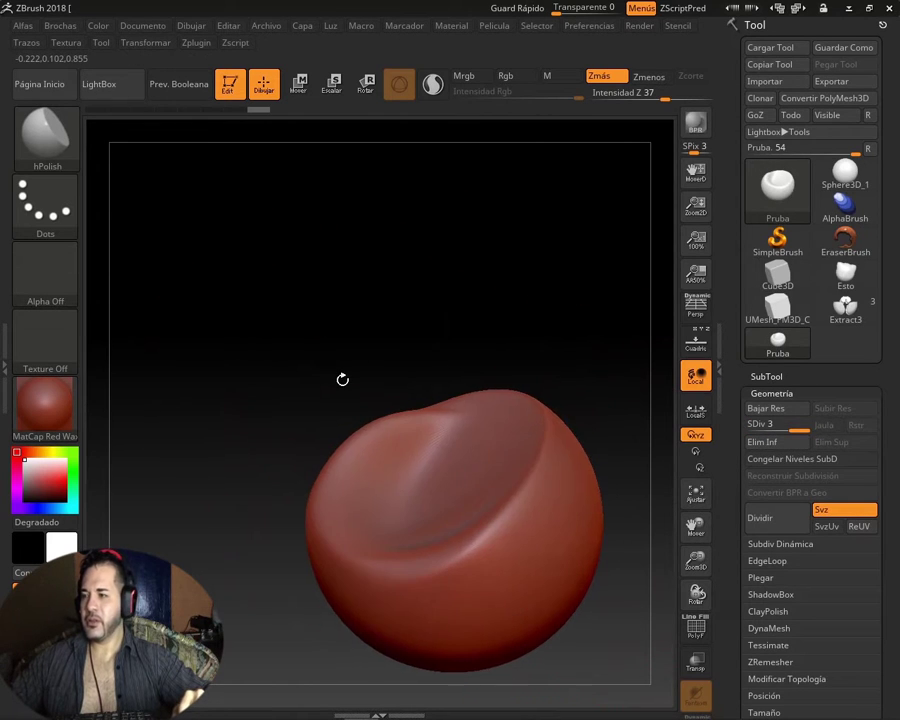
drag(340, 376, 342, 374)
mouse_move(466, 360)
mouse_down()
mouse_move(491, 357)
mouse_move(496, 392)
mouse_up()
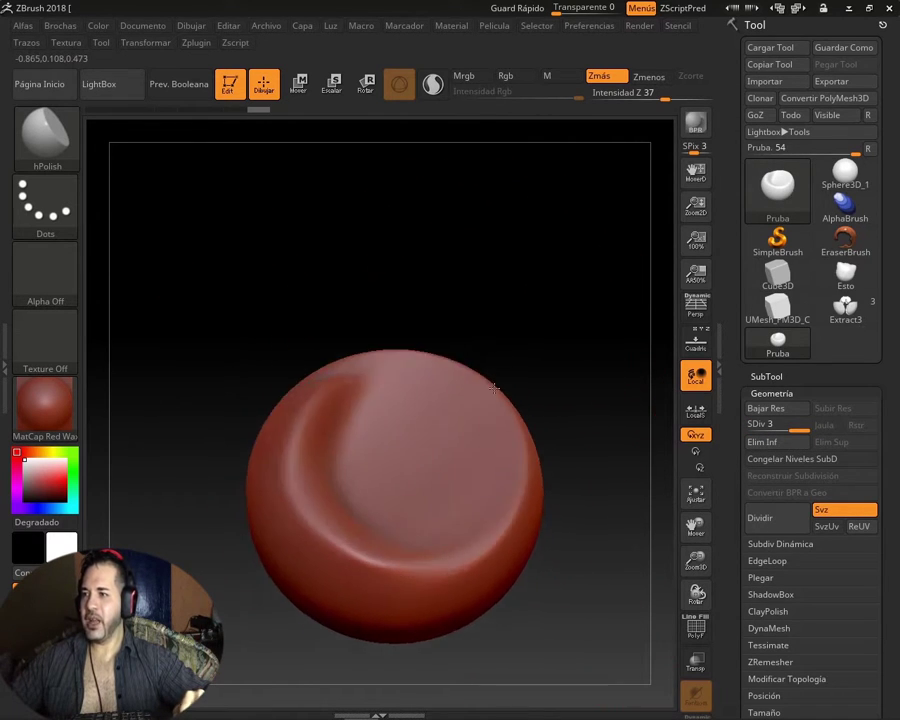
drag(443, 420, 450, 412)
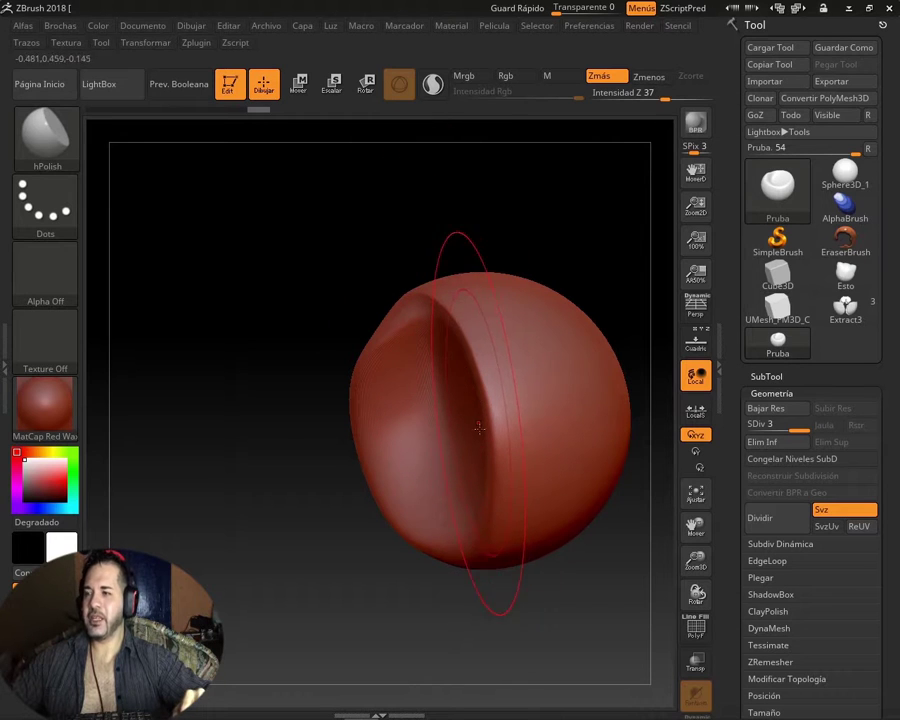
click(774, 392)
click(775, 394)
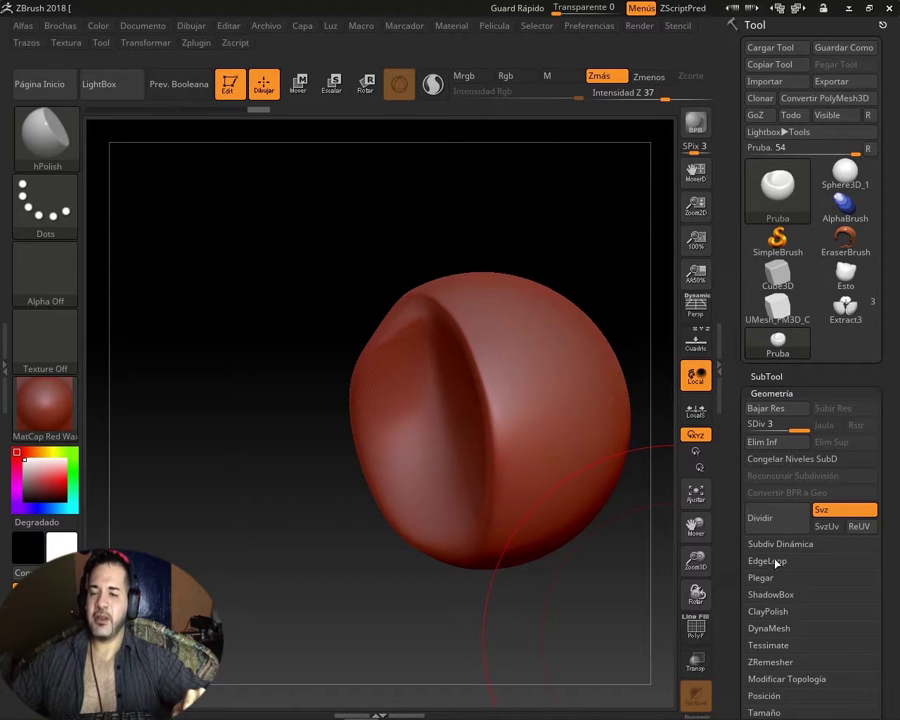
- Review the EdgeLoop and Plegar options and turn on the PolyF wireframe over the dented sphere
click(764, 561)
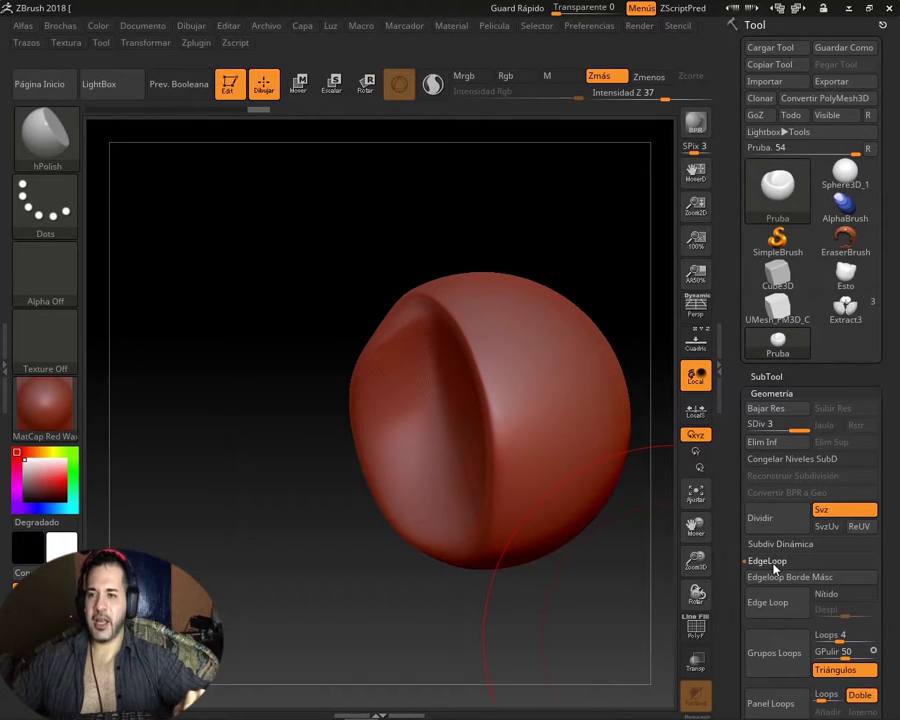
click(764, 563)
click(762, 580)
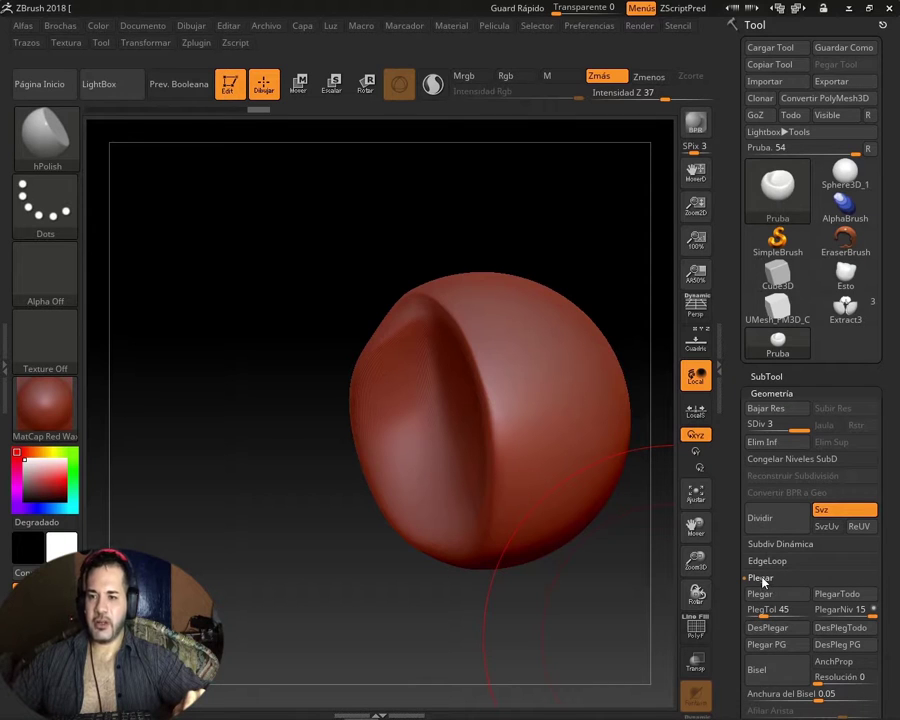
drag(889, 636, 889, 410)
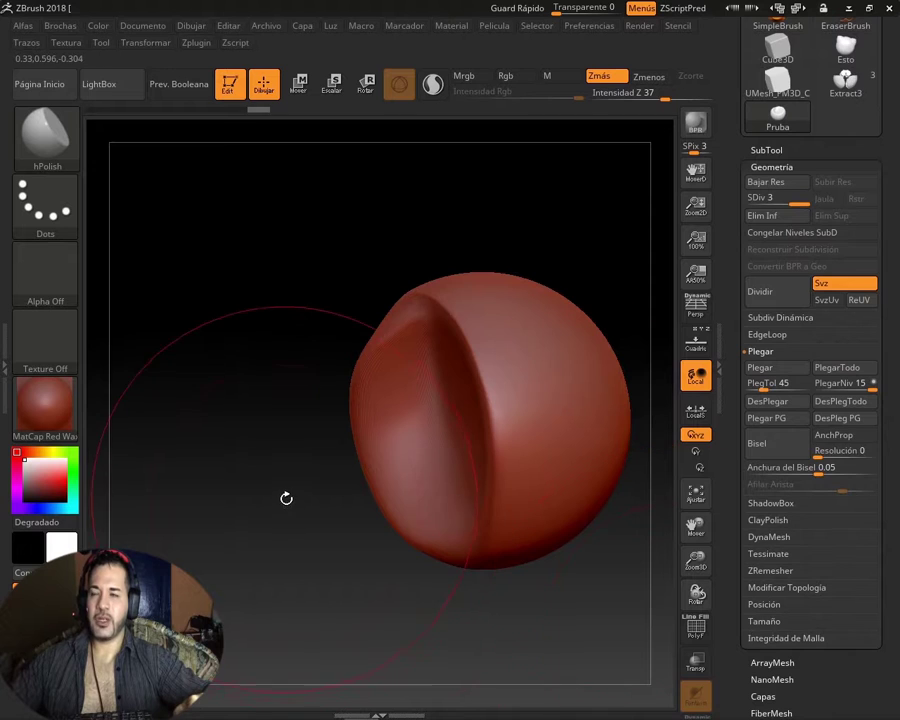
drag(264, 518, 286, 512)
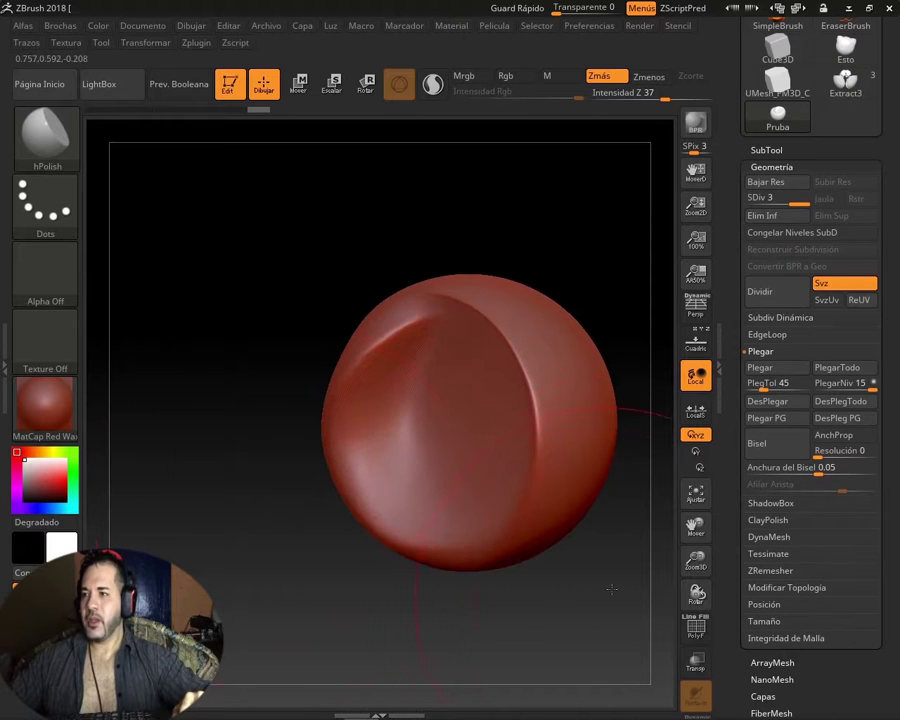
click(696, 631)
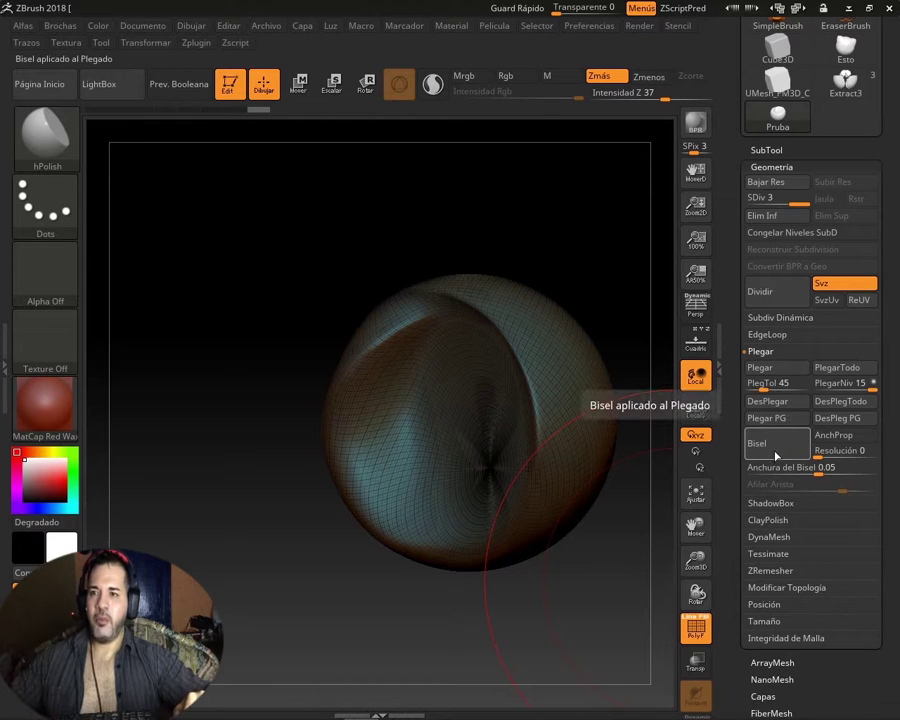
click(759, 351)
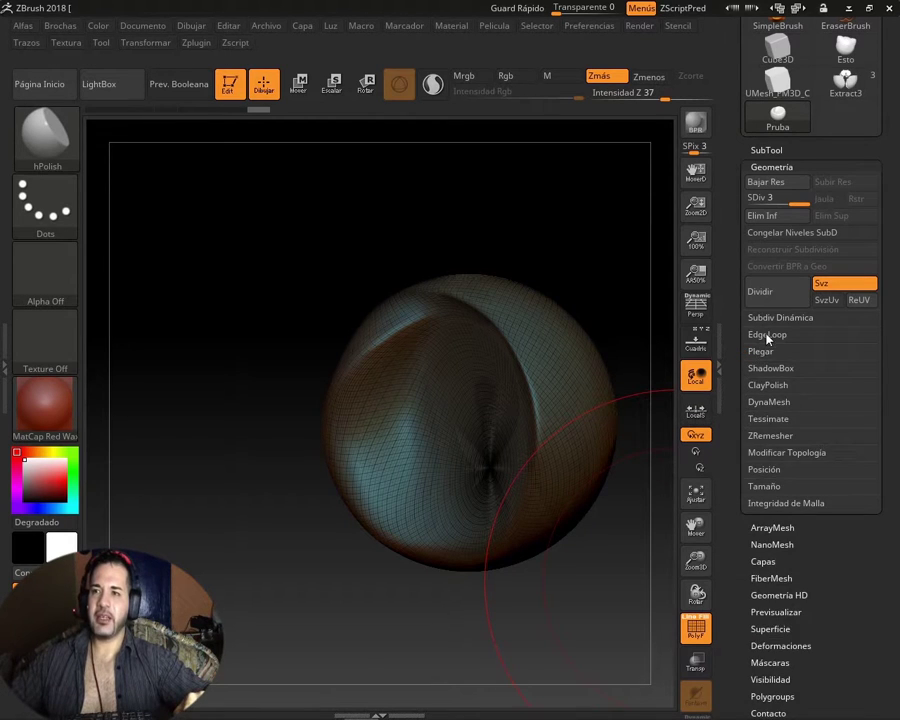
- Glance at EdgeLoop, orbit the bowl upward, and expand Geometría's subdivision and remesh options
click(767, 335)
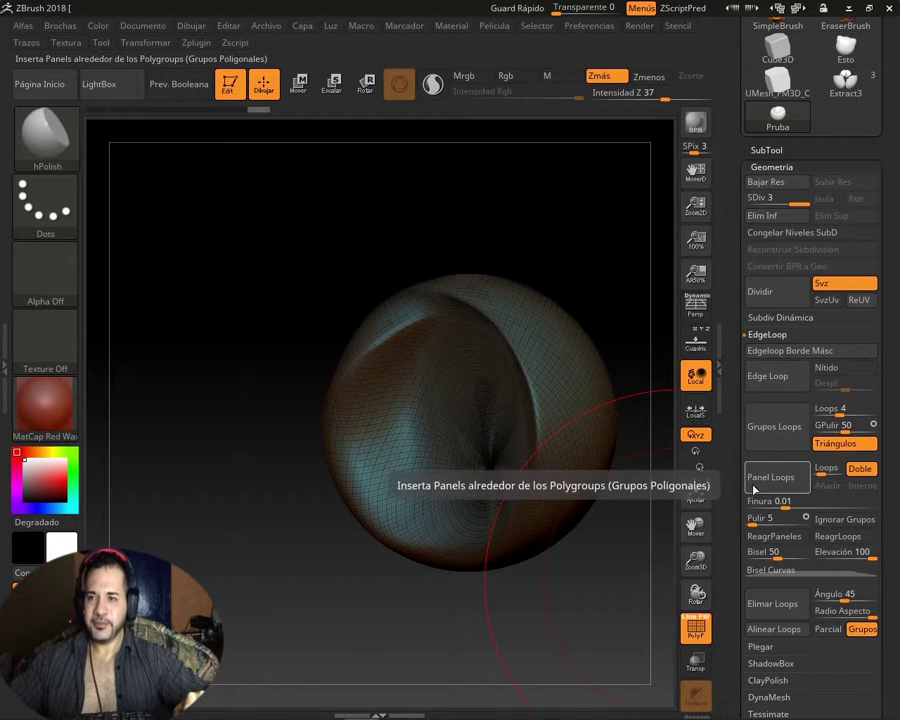
click(768, 334)
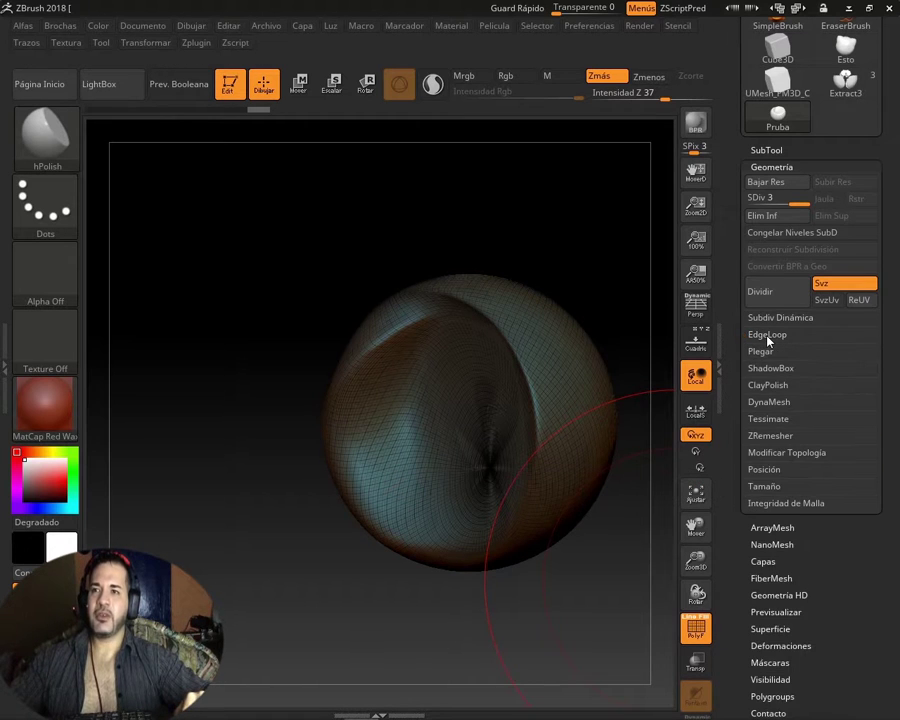
drag(301, 557, 340, 380)
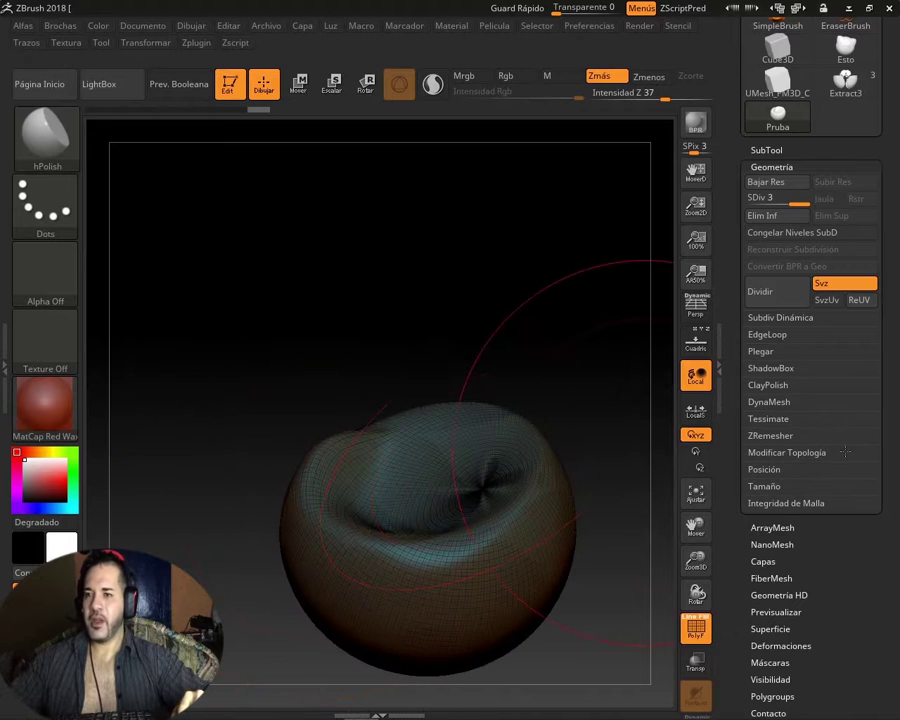
click(772, 166)
click(768, 150)
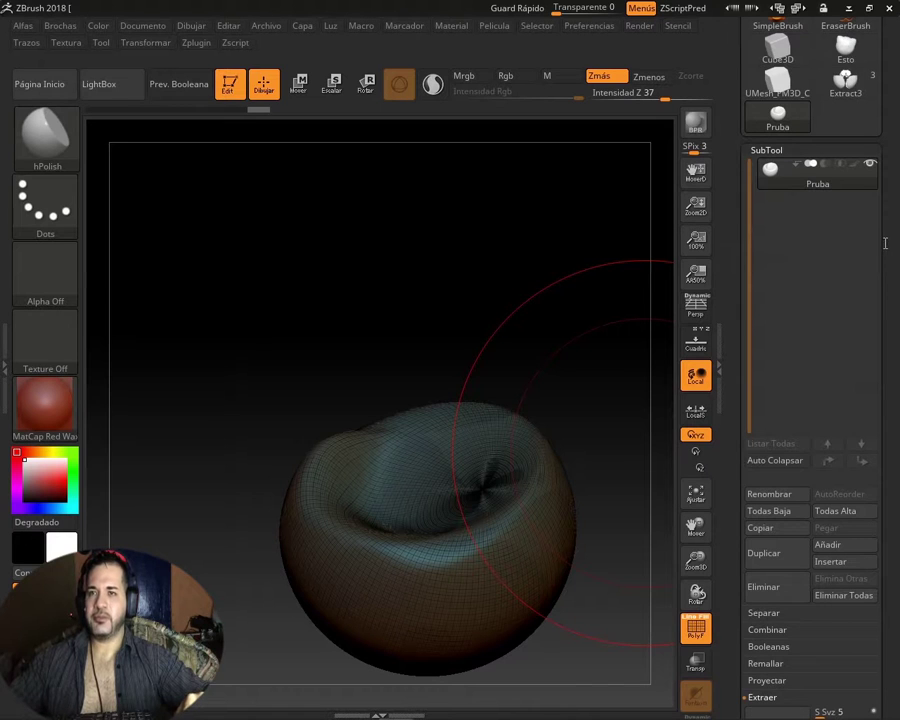
drag(885, 243, 890, 139)
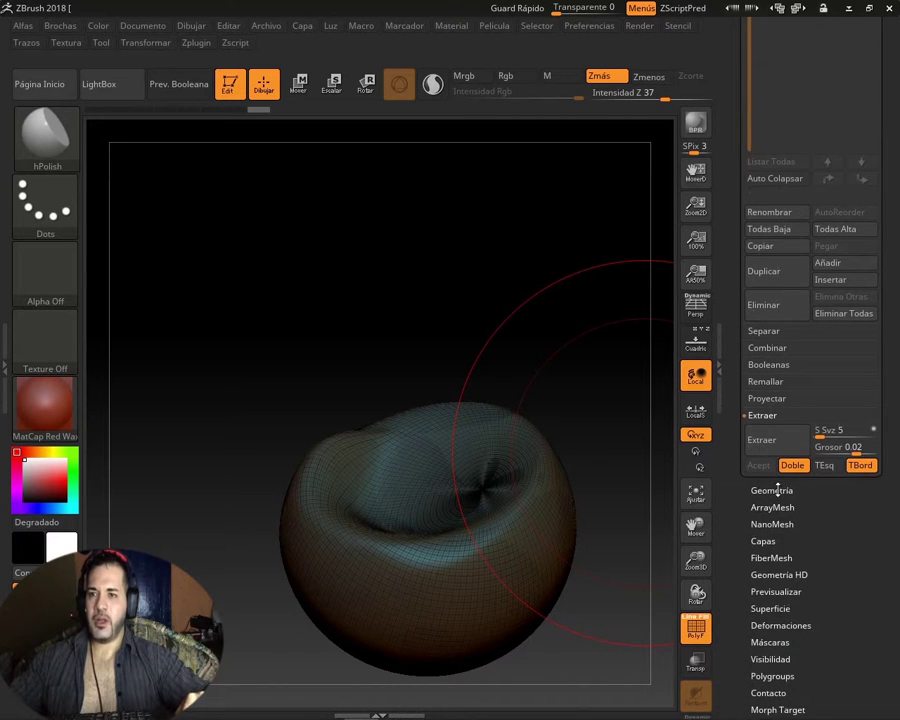
click(774, 490)
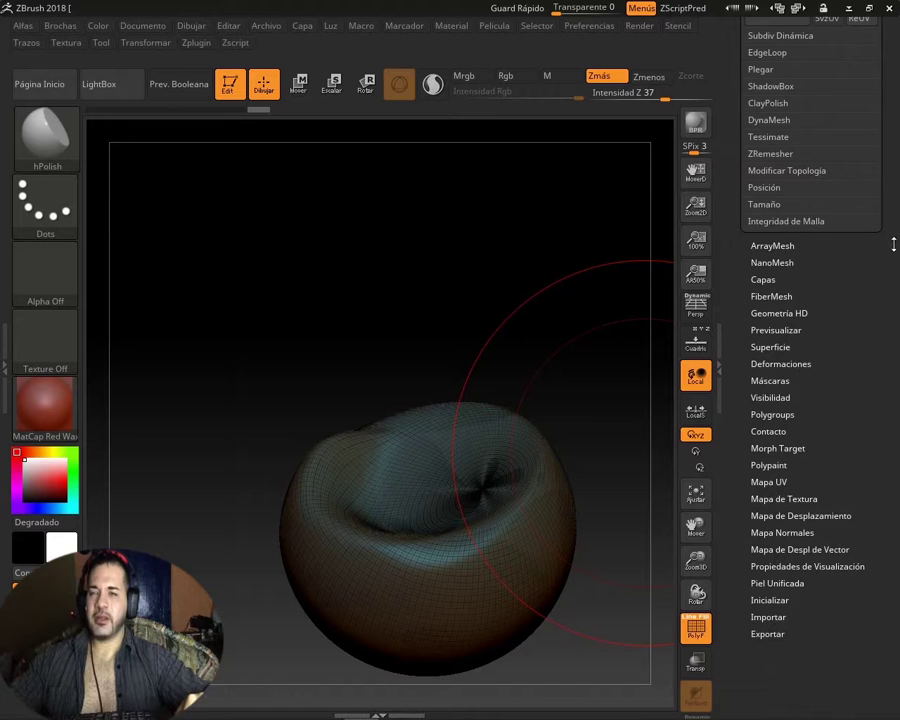
- Scroll through the Geometría settings (Bajar Res, SDiv, Dividir), then collapse the Geometría section
drag(893, 243, 892, 380)
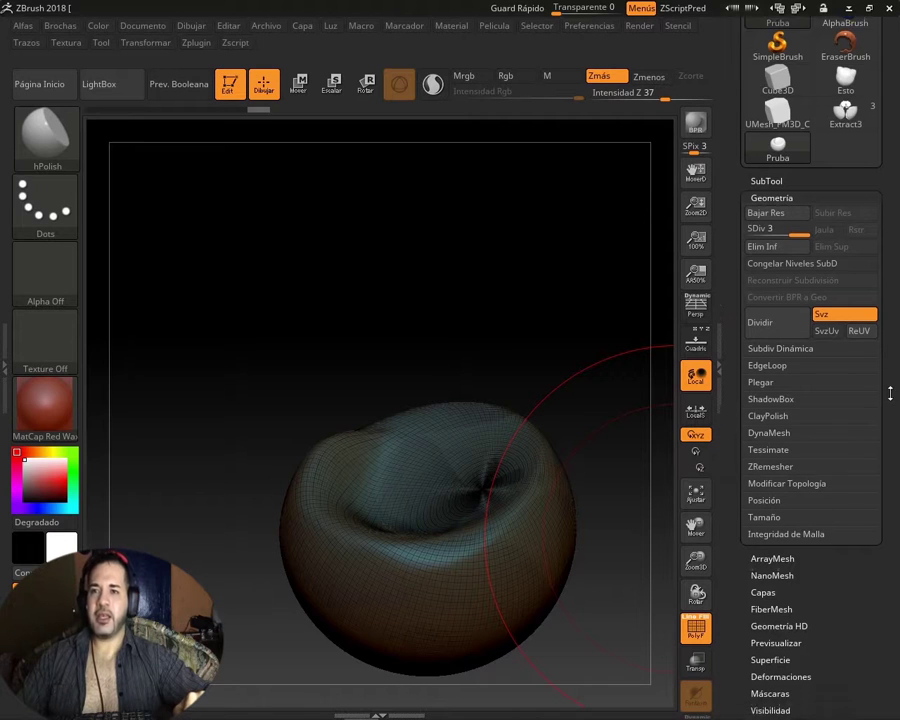
drag(890, 421, 892, 367)
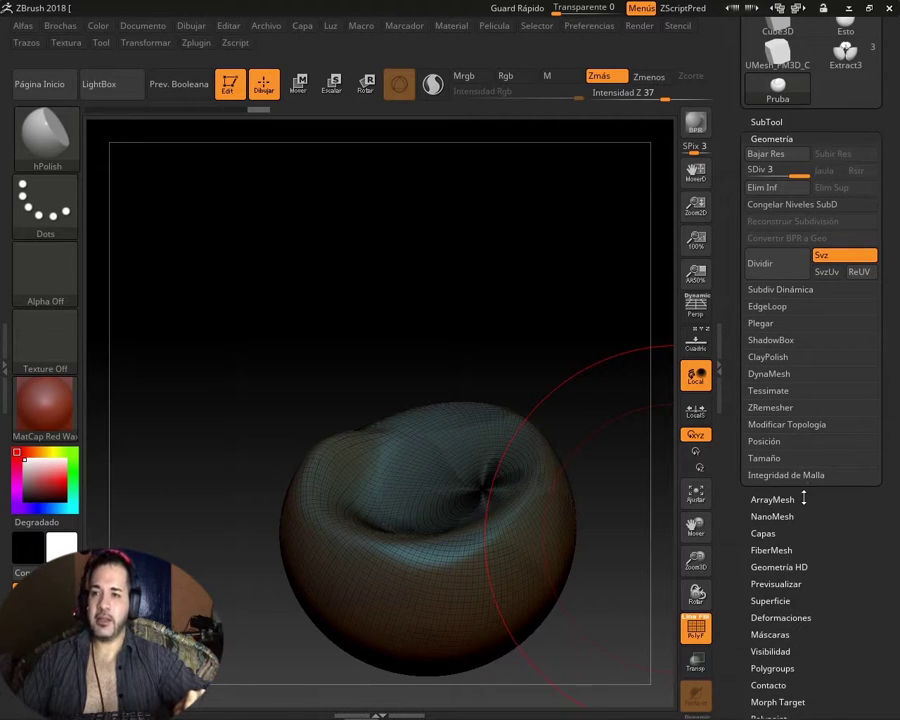
drag(837, 423, 837, 513)
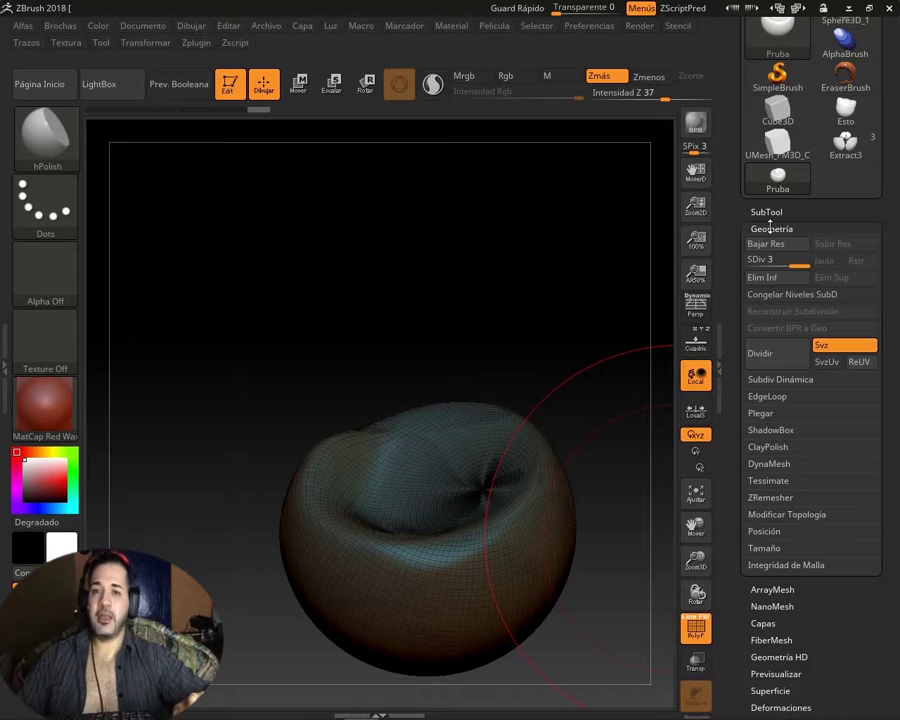
click(770, 226)
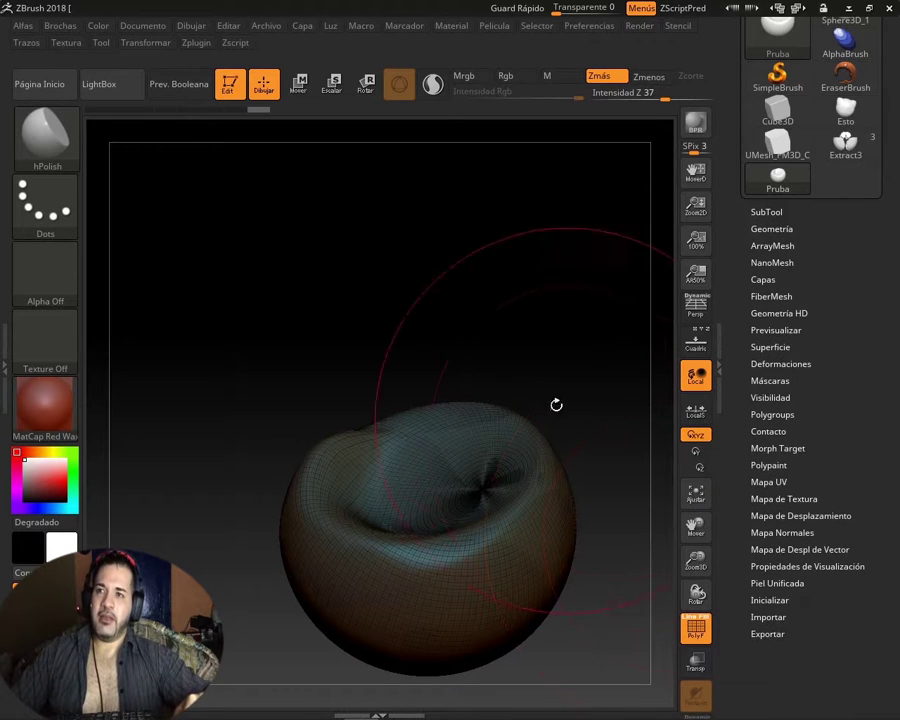
- Orbit the dented sphere and toggle the PolyF wireframe off and back on
mouse_move(512, 336)
mouse_down()
mouse_move(528, 344)
mouse_move(510, 338)
mouse_move(522, 348)
mouse_move(577, 593)
mouse_move(672, 618)
mouse_up()
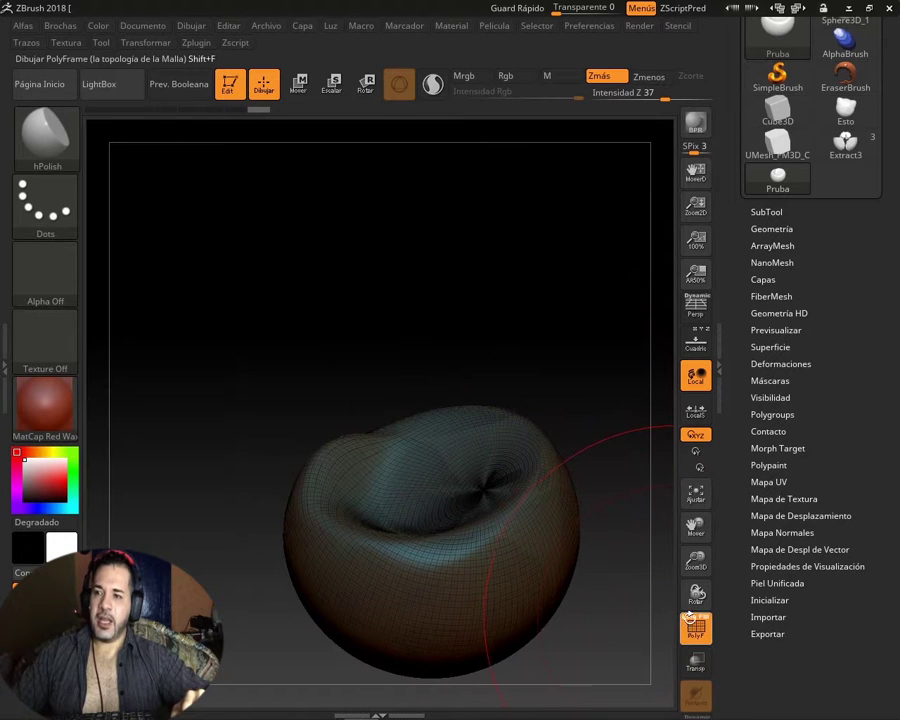
click(696, 628)
click(697, 630)
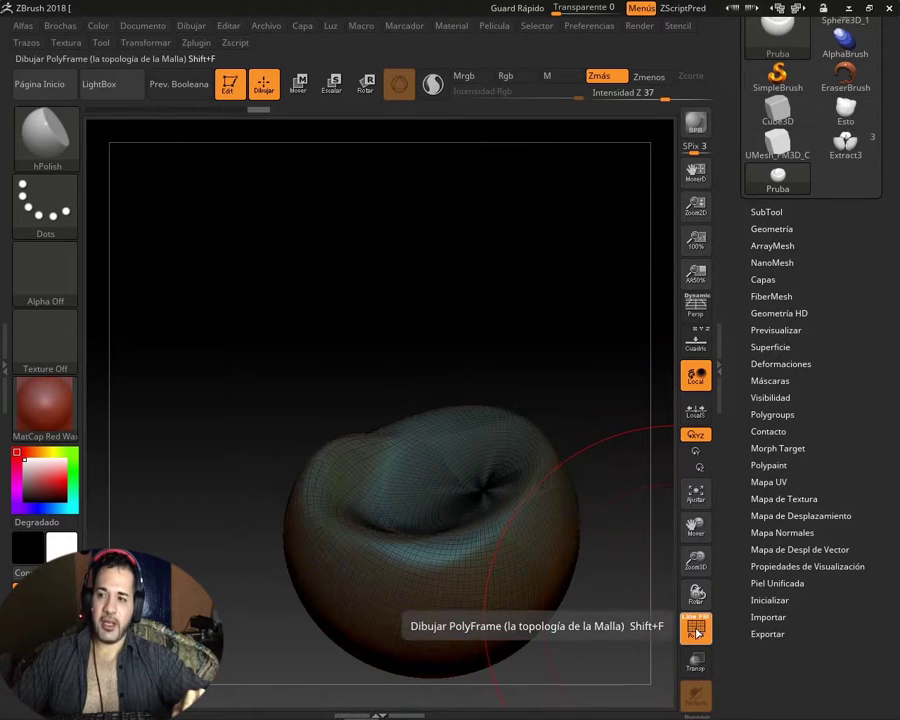
- Rotate the bowl-shaped sphere through several angles, then bring up the Zplugin menu
mouse_move(354, 316)
mouse_down()
mouse_move(361, 292)
mouse_move(424, 305)
mouse_move(301, 317)
mouse_move(357, 311)
mouse_move(337, 316)
mouse_up()
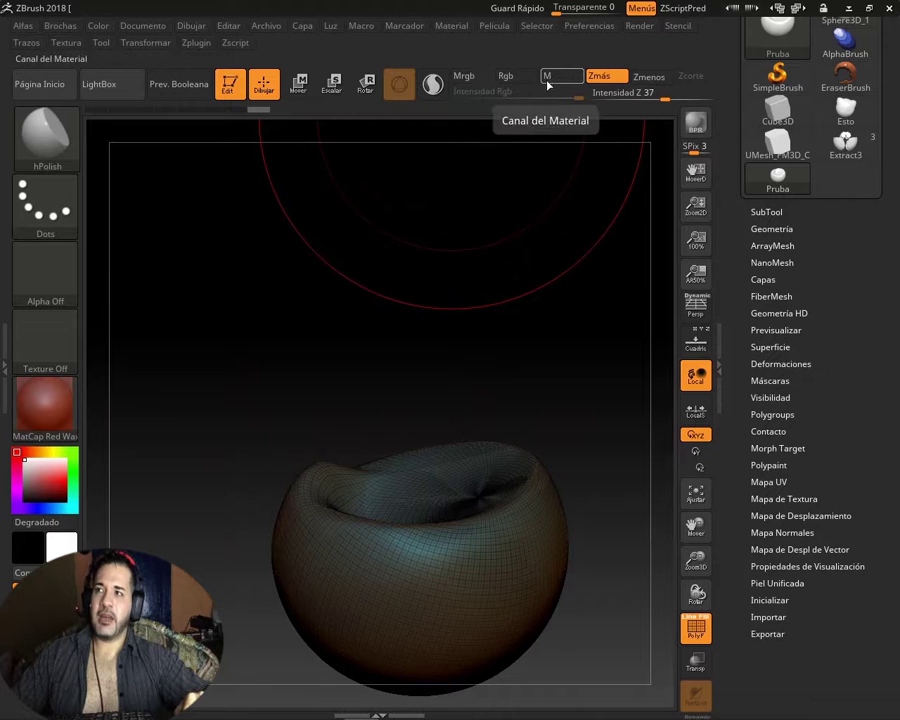
mouse_move(347, 325)
mouse_down()
mouse_move(400, 338)
mouse_move(420, 301)
mouse_move(422, 346)
mouse_move(418, 319)
mouse_move(444, 305)
mouse_move(494, 325)
mouse_move(473, 337)
mouse_move(474, 299)
mouse_move(496, 327)
mouse_move(478, 345)
mouse_move(468, 336)
mouse_move(506, 337)
mouse_move(520, 353)
mouse_move(516, 329)
mouse_up()
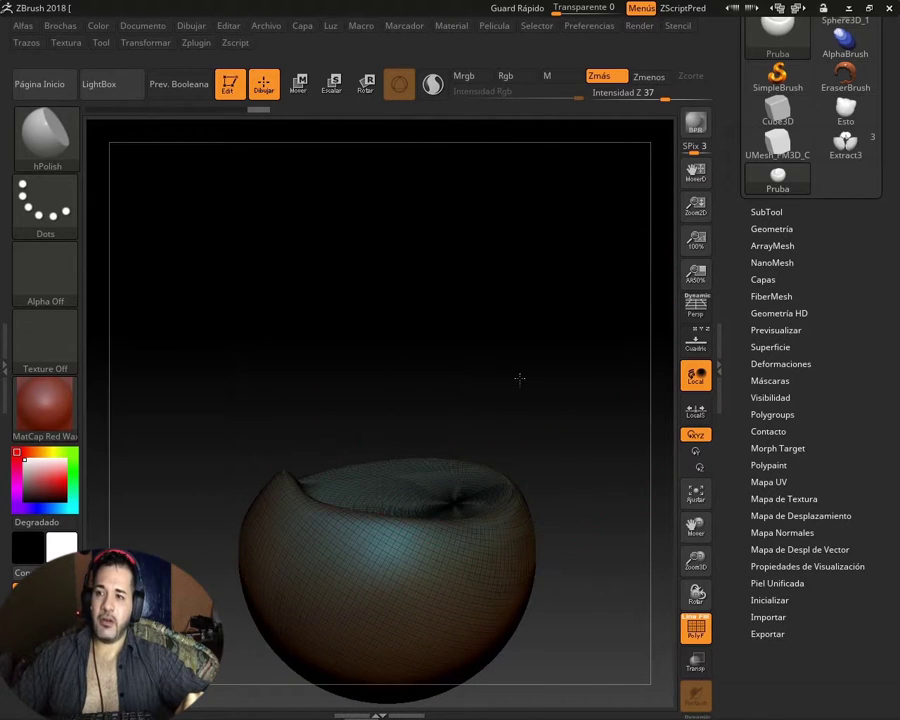
mouse_move(520, 376)
mouse_down()
mouse_move(522, 354)
mouse_move(508, 422)
mouse_move(527, 487)
mouse_up()
mouse_move(530, 428)
mouse_down()
mouse_move(530, 456)
mouse_move(530, 394)
mouse_move(514, 356)
mouse_move(518, 420)
mouse_move(528, 386)
mouse_move(536, 408)
mouse_move(532, 372)
mouse_move(514, 354)
mouse_up()
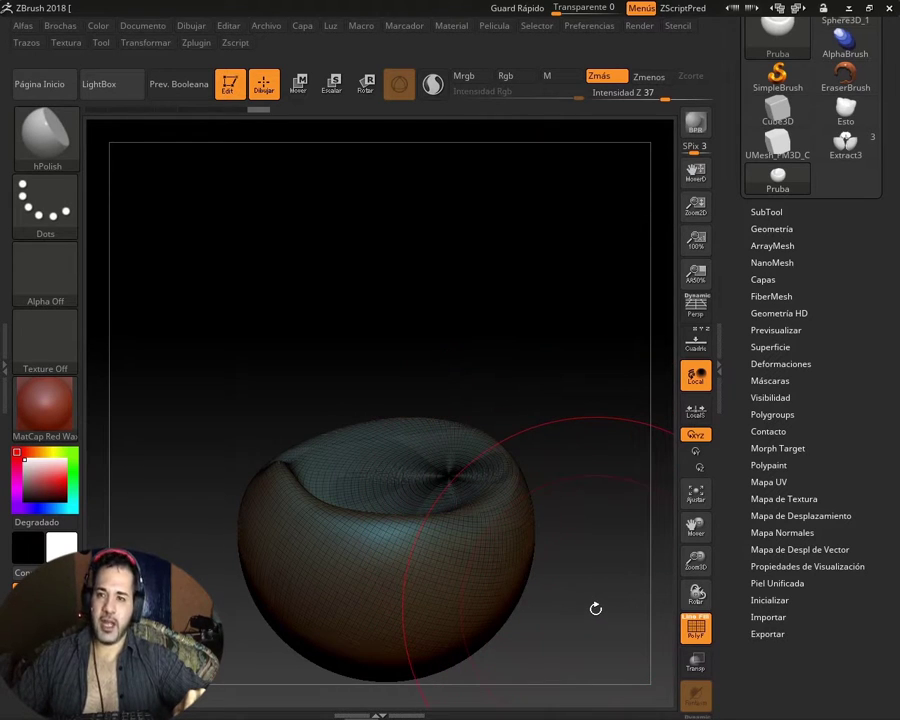
drag(595, 608, 598, 604)
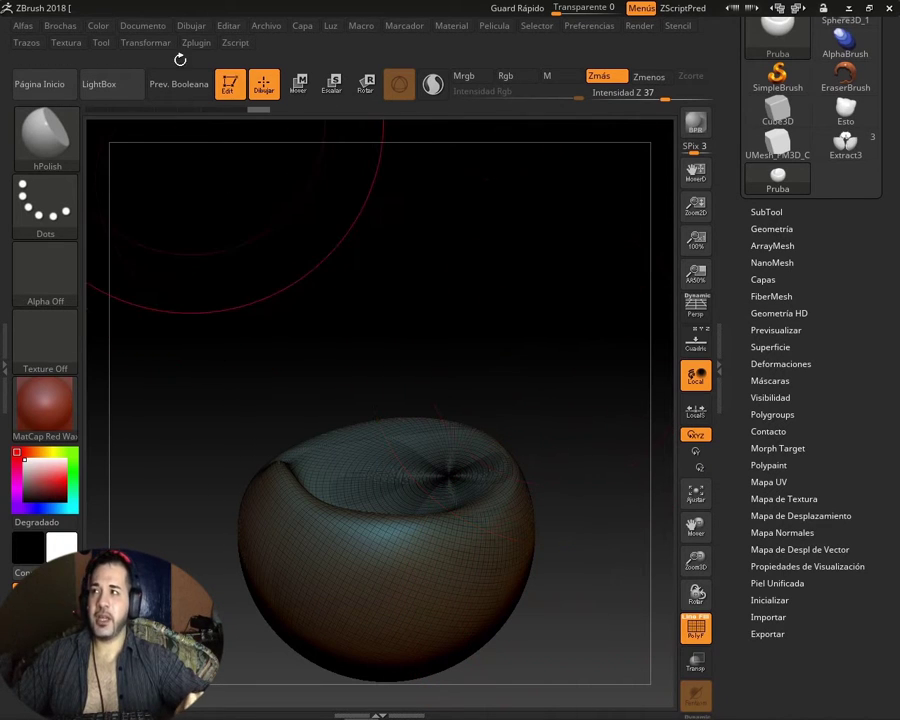
click(196, 44)
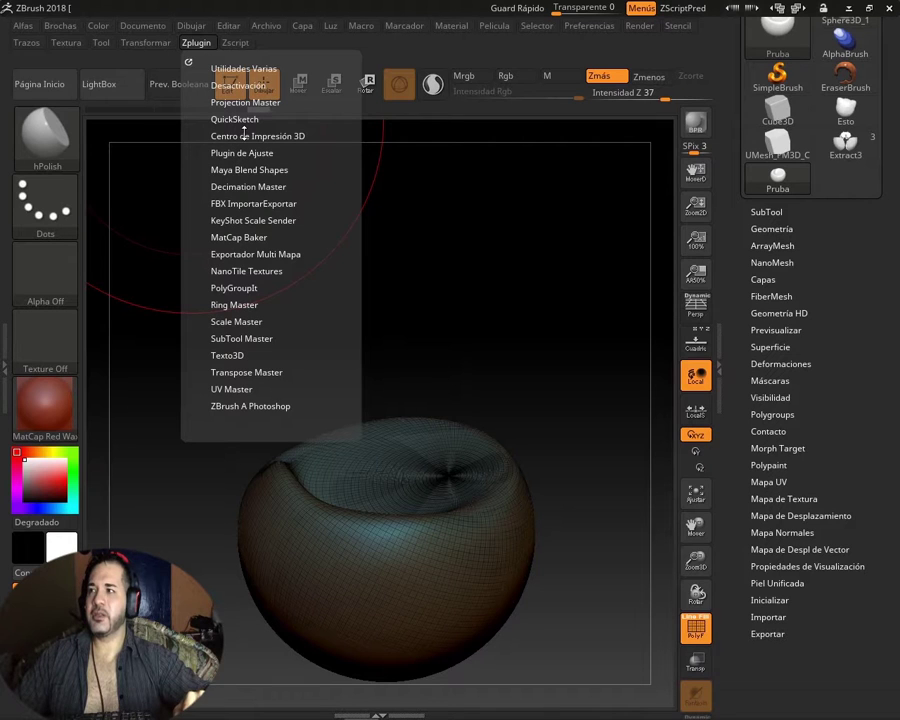
- Expand Centro de Impresión 3D, rotate the mesh, and turn off the PolyF wireframe for a solid view
click(243, 131)
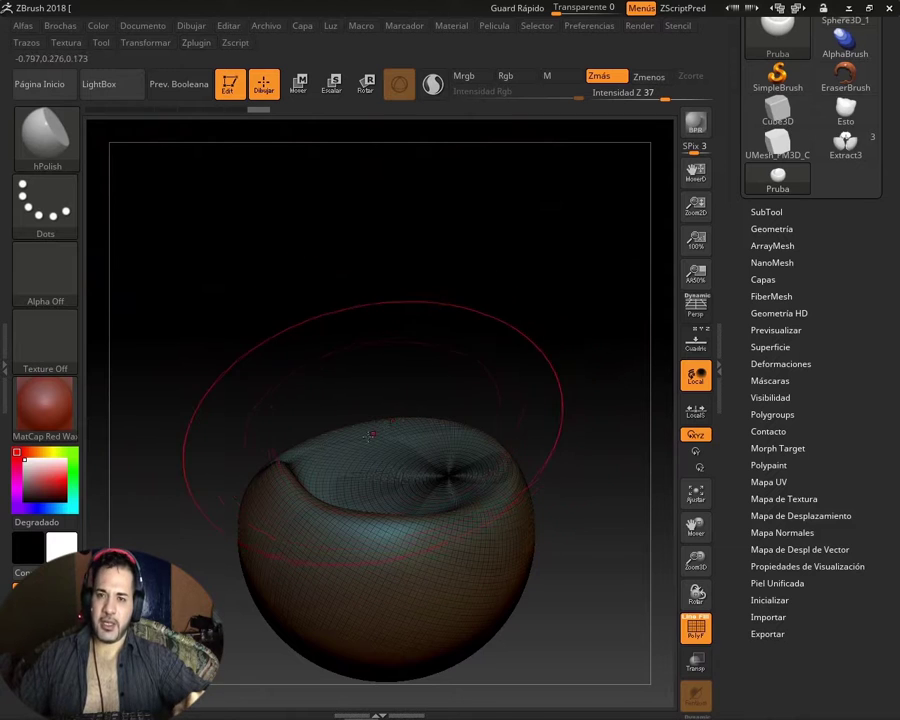
mouse_move(496, 292)
mouse_down()
mouse_move(513, 309)
mouse_move(514, 352)
mouse_move(476, 297)
mouse_move(454, 304)
mouse_move(518, 267)
mouse_up()
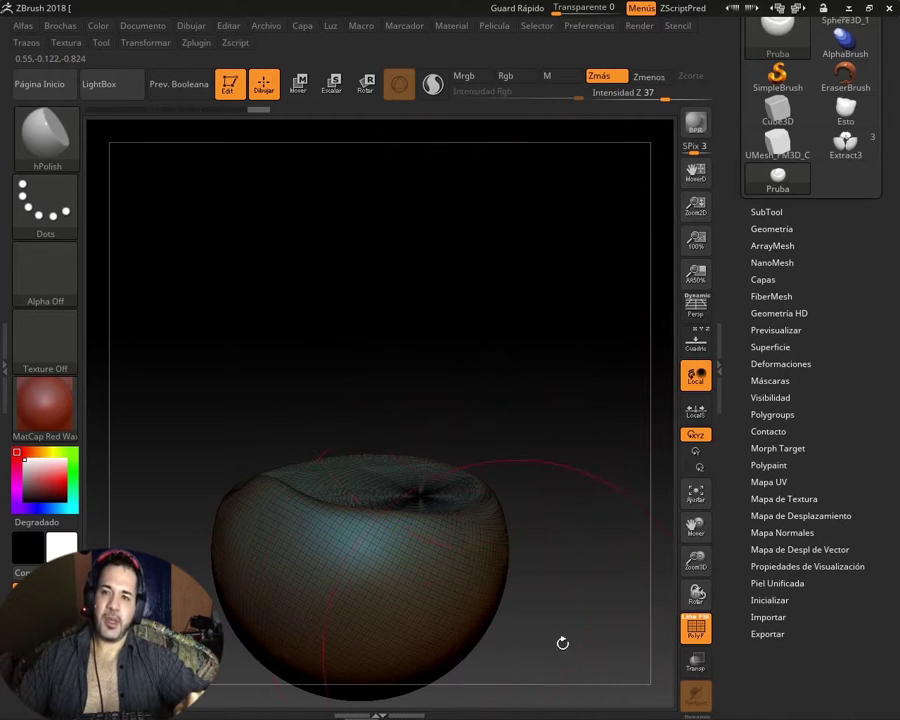
click(697, 630)
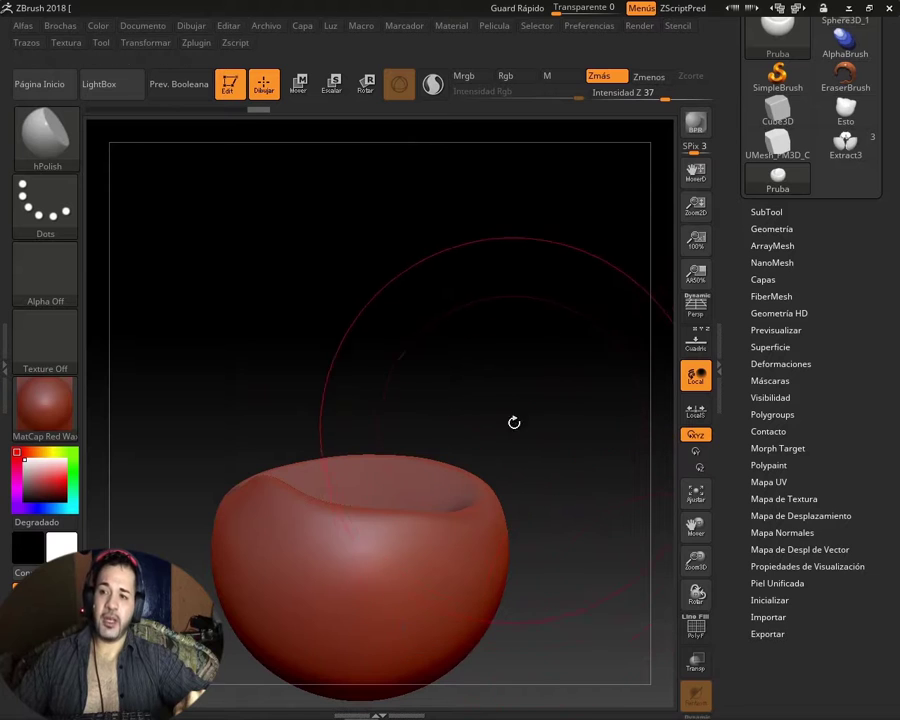
- Tilt the bowl, expand and collapse Geometría, and collapse the right Tool tray to widen the canvas
mouse_move(490, 410)
mouse_down()
mouse_move(500, 400)
mouse_move(483, 398)
mouse_up()
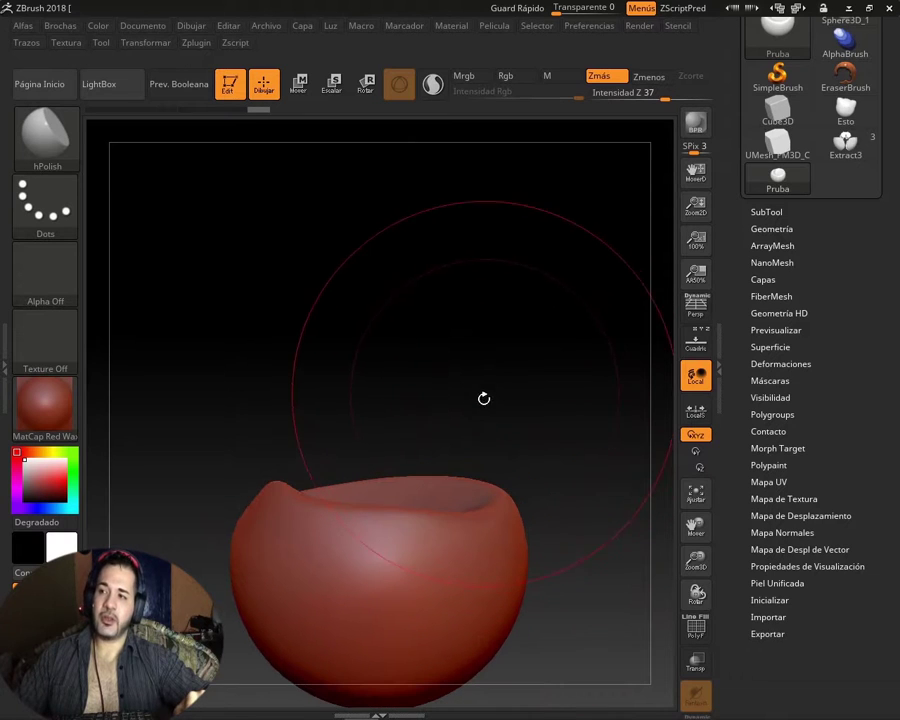
click(775, 229)
click(789, 229)
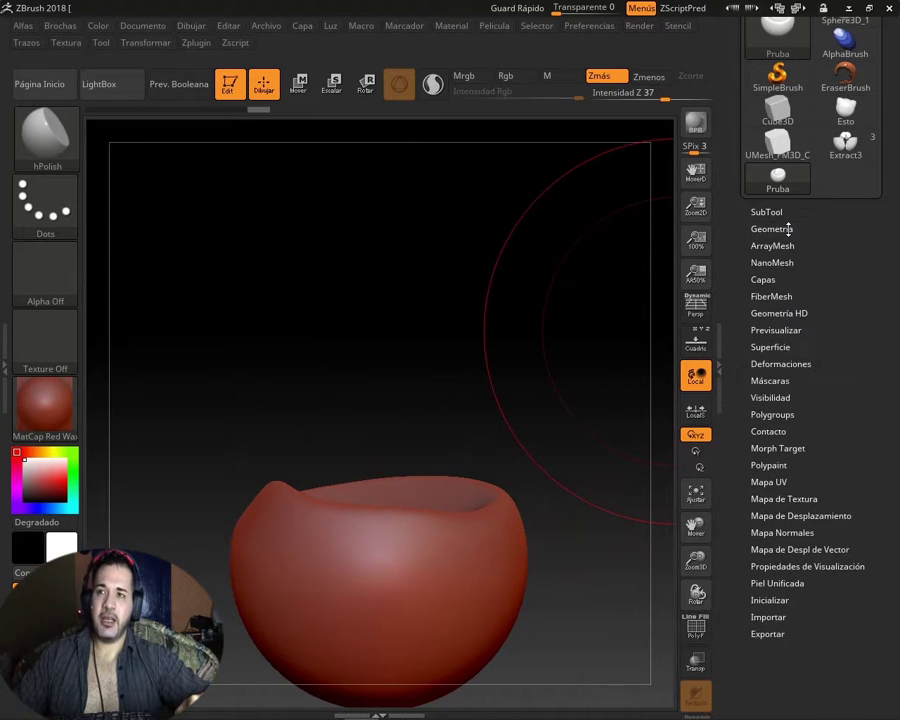
drag(860, 262, 862, 371)
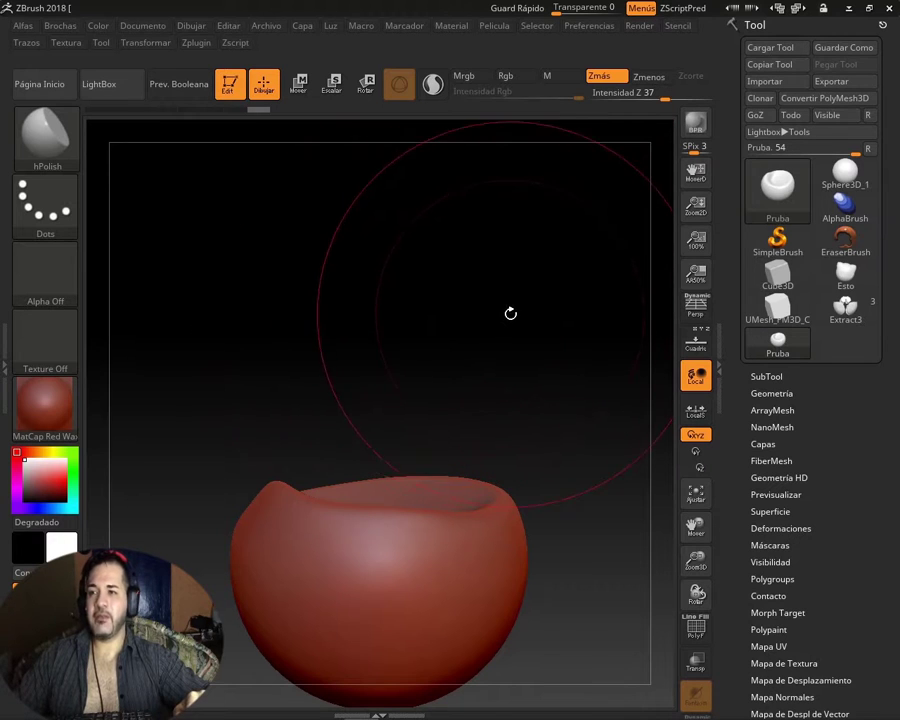
mouse_move(510, 313)
mouse_down()
mouse_move(486, 328)
mouse_move(446, 315)
mouse_move(374, 340)
mouse_up()
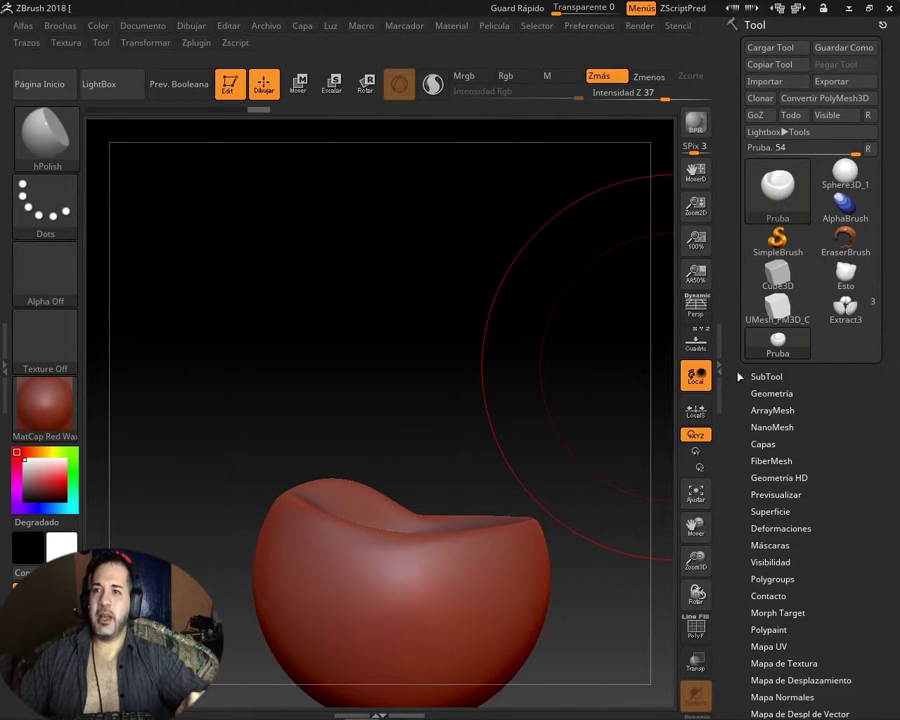
click(721, 371)
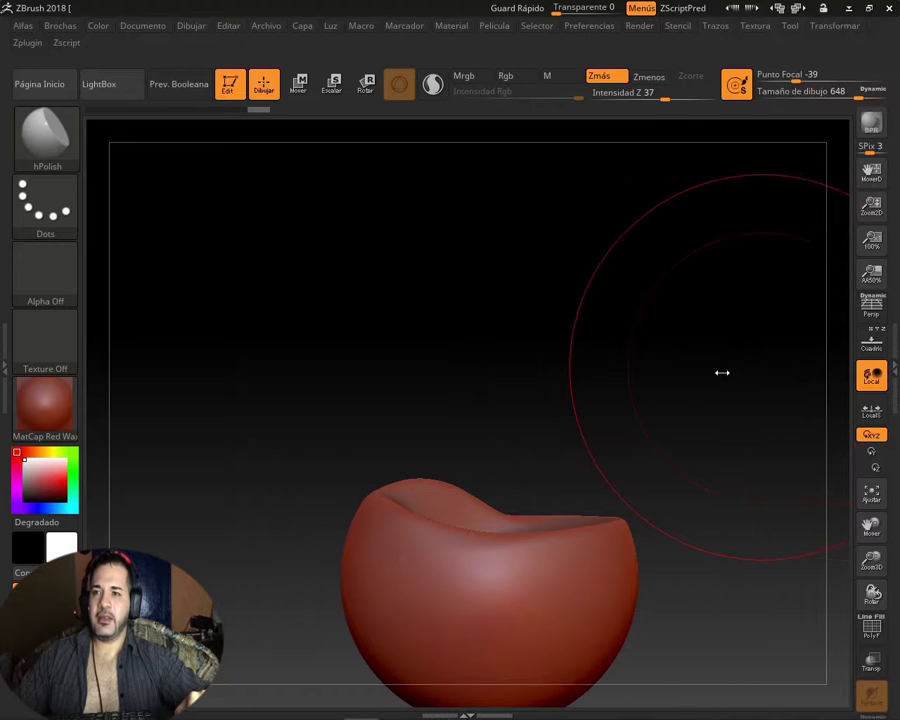
drag(446, 321, 448, 366)
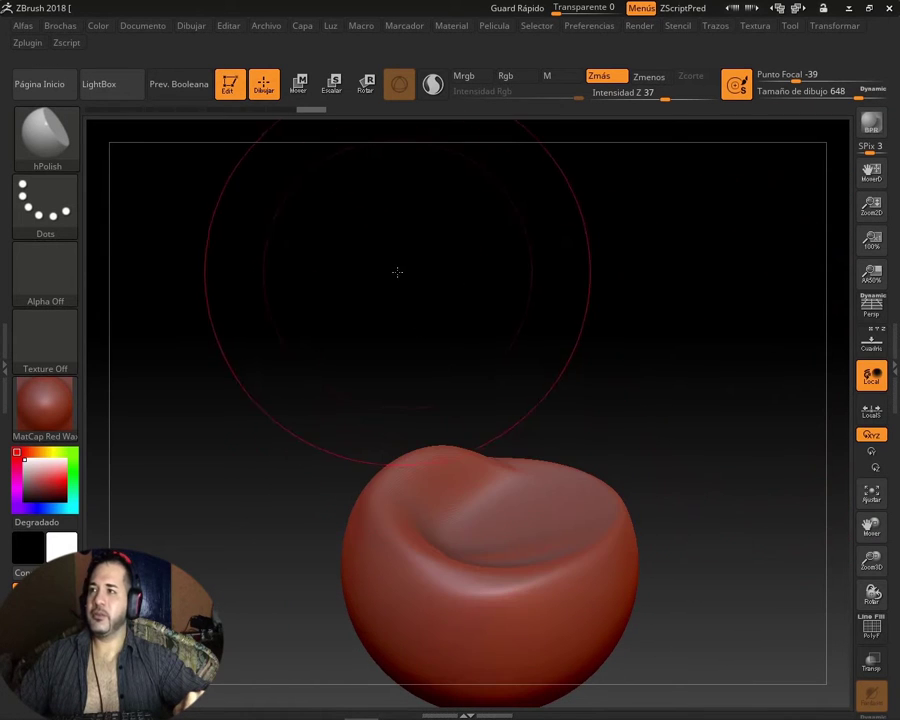
mouse_move(397, 272)
mouse_down()
mouse_move(420, 288)
mouse_move(367, 286)
mouse_move(366, 278)
mouse_up()
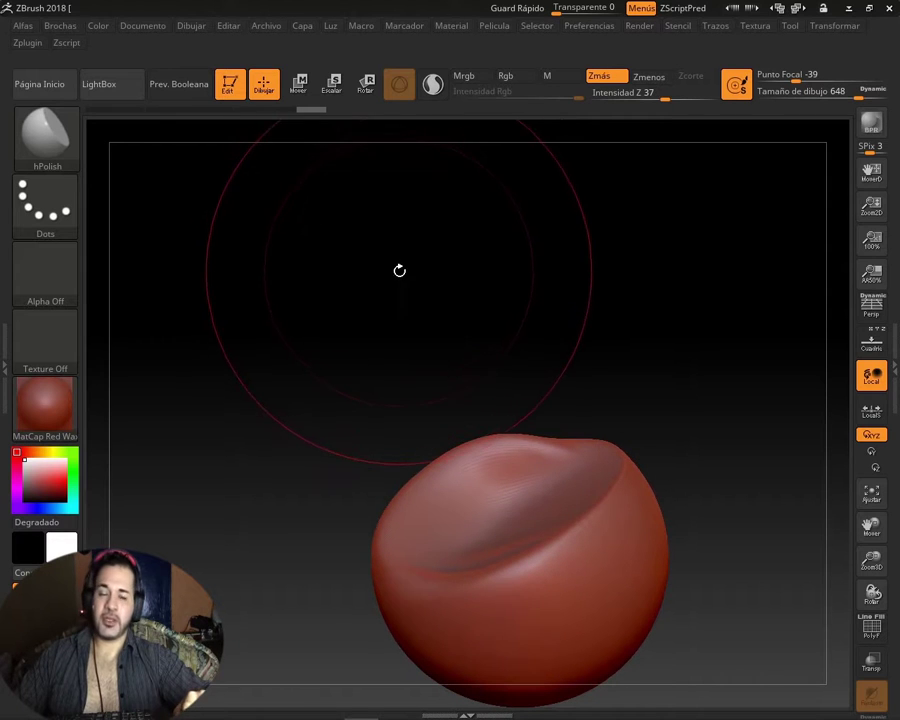
mouse_move(431, 262)
mouse_down()
mouse_move(421, 254)
mouse_move(418, 292)
mouse_move(420, 274)
mouse_move(456, 280)
mouse_move(440, 286)
mouse_up()
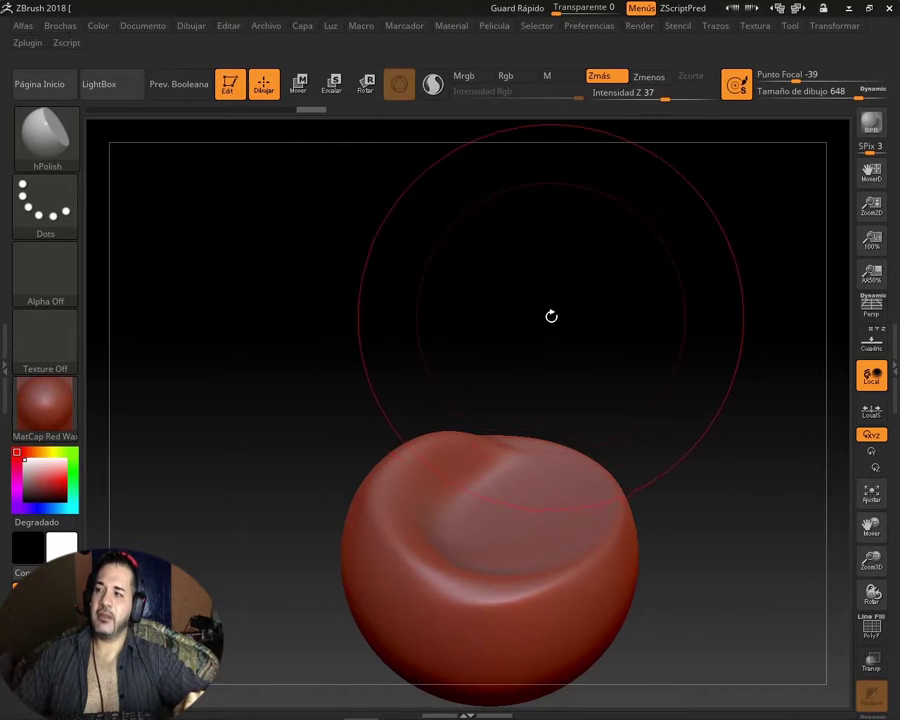
mouse_move(551, 316)
mouse_down()
mouse_move(532, 311)
mouse_move(502, 323)
mouse_up()
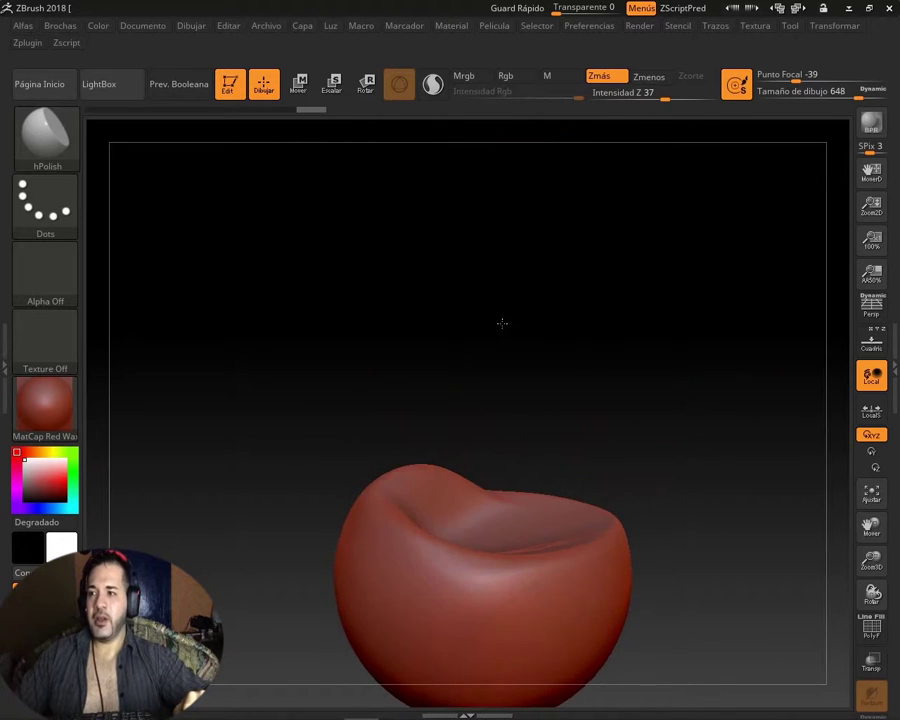
mouse_move(871, 525)
mouse_down()
mouse_move(843, 503)
mouse_move(747, 492)
mouse_up()
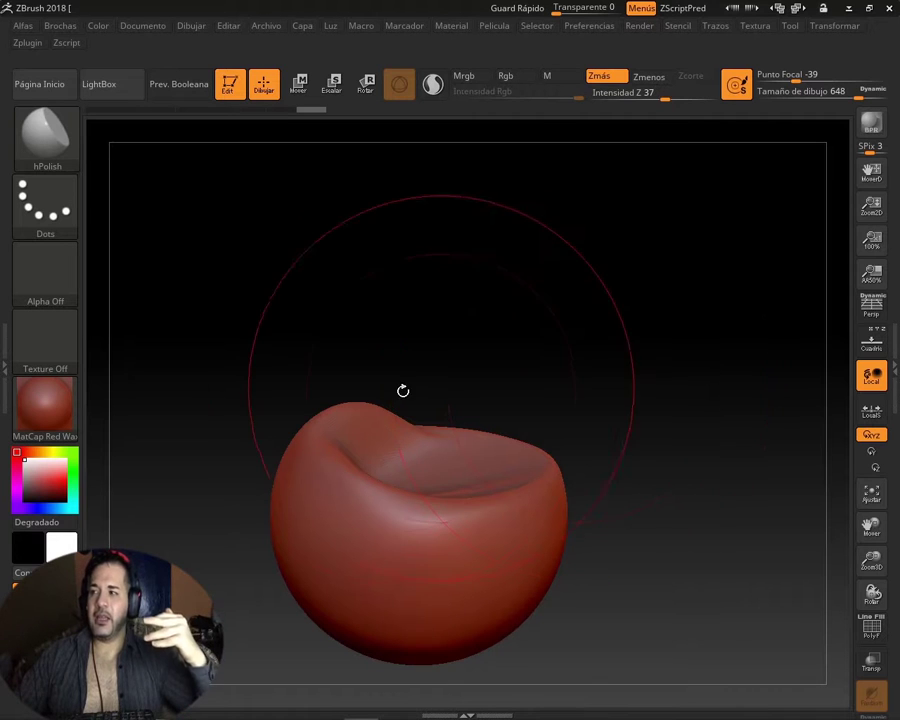
key(ctrl+z)
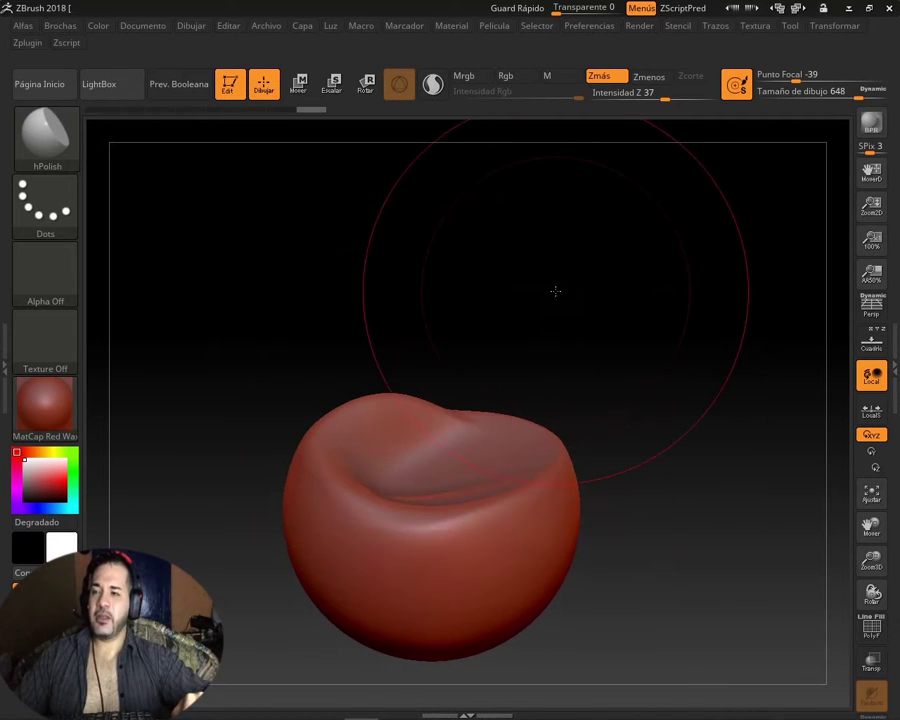
drag(556, 291, 578, 330)
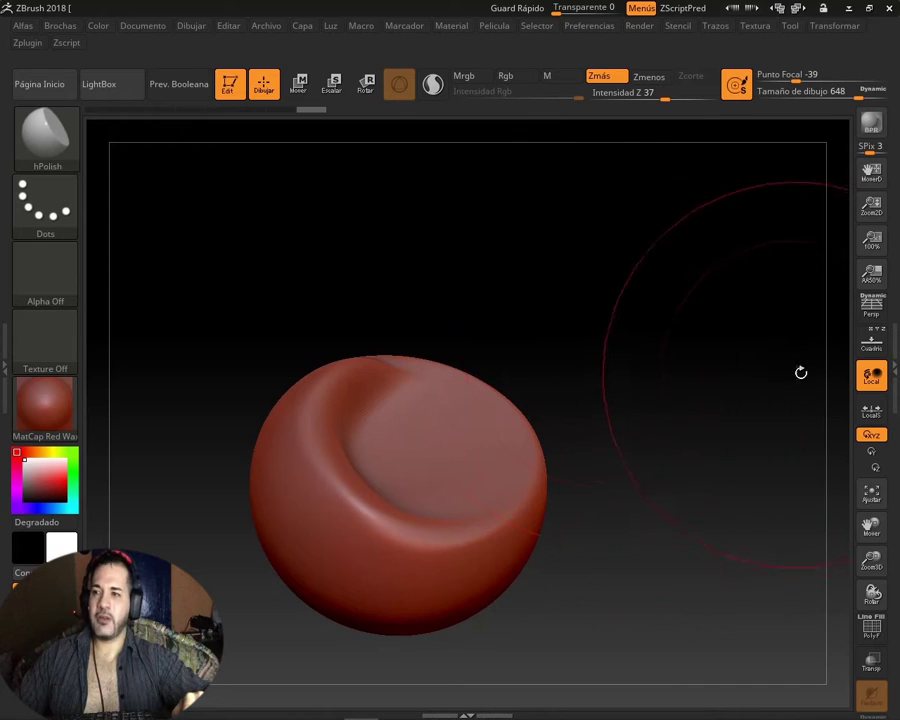